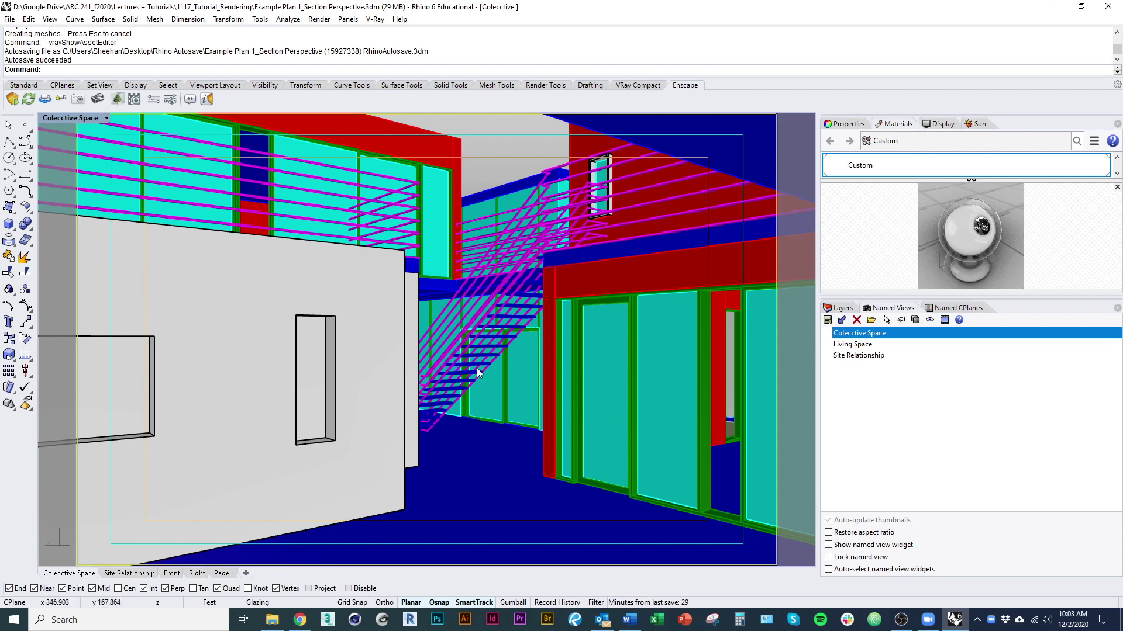
Open the V-Ray Asset Editor, show only the scene's materials and expand the preset material library beside them
click(373, 21)
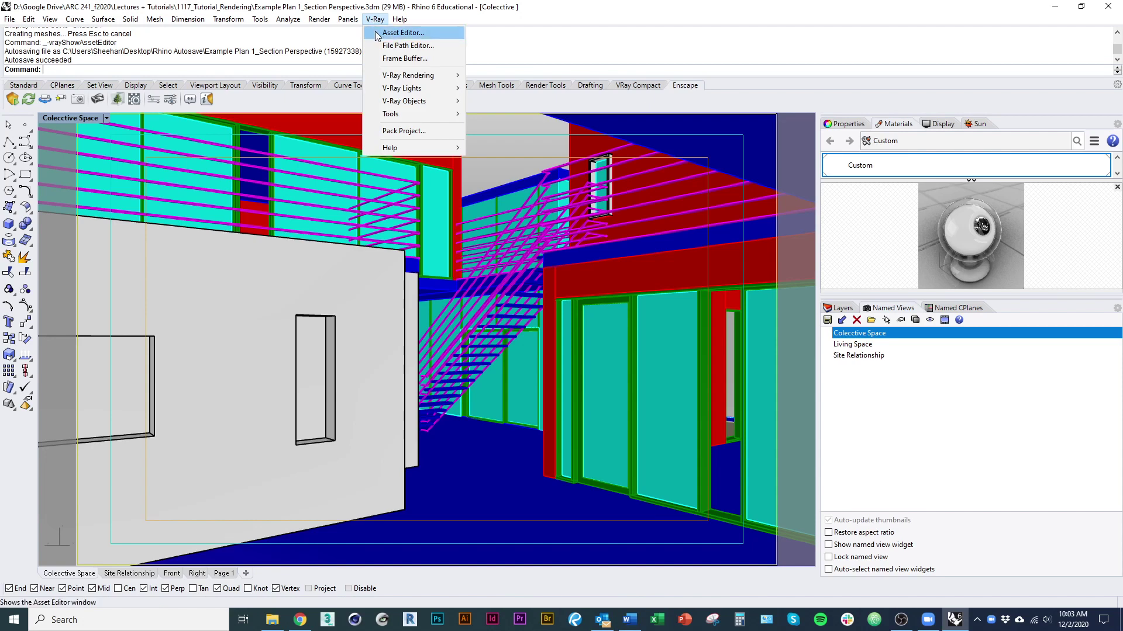
click(374, 31)
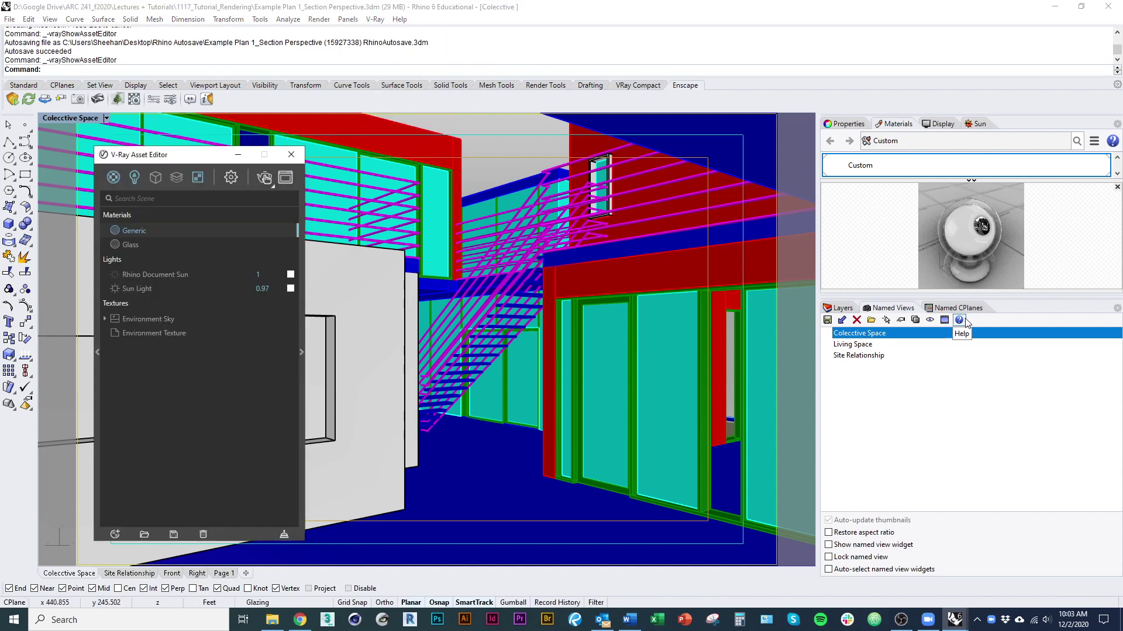
drag(191, 155, 492, 163)
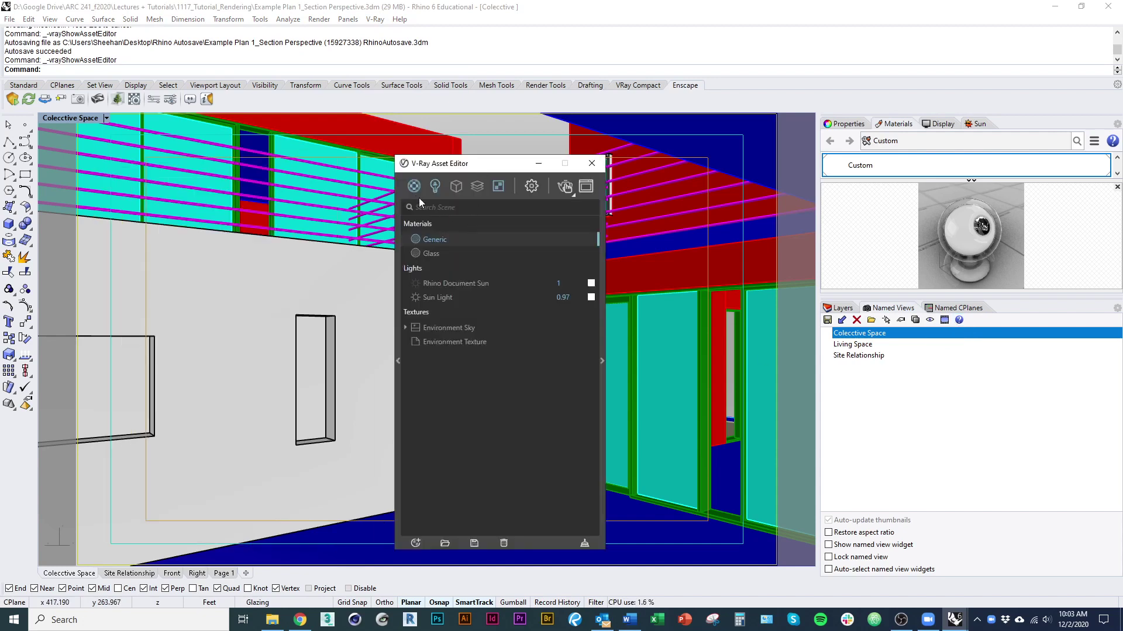
click(415, 187)
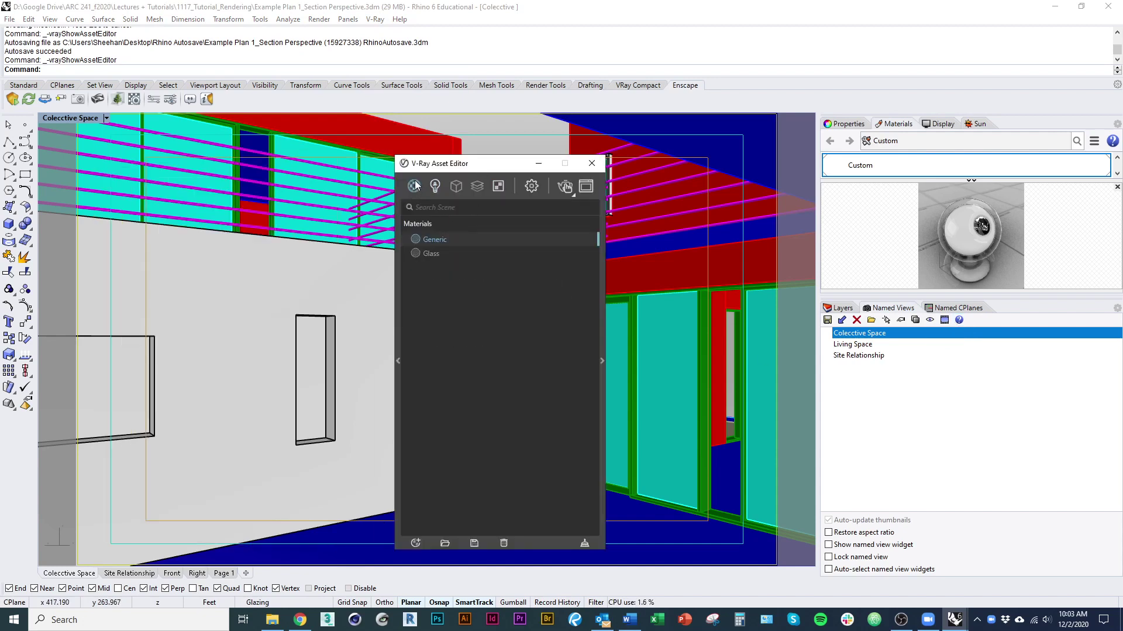
click(398, 370)
drag(430, 169, 443, 139)
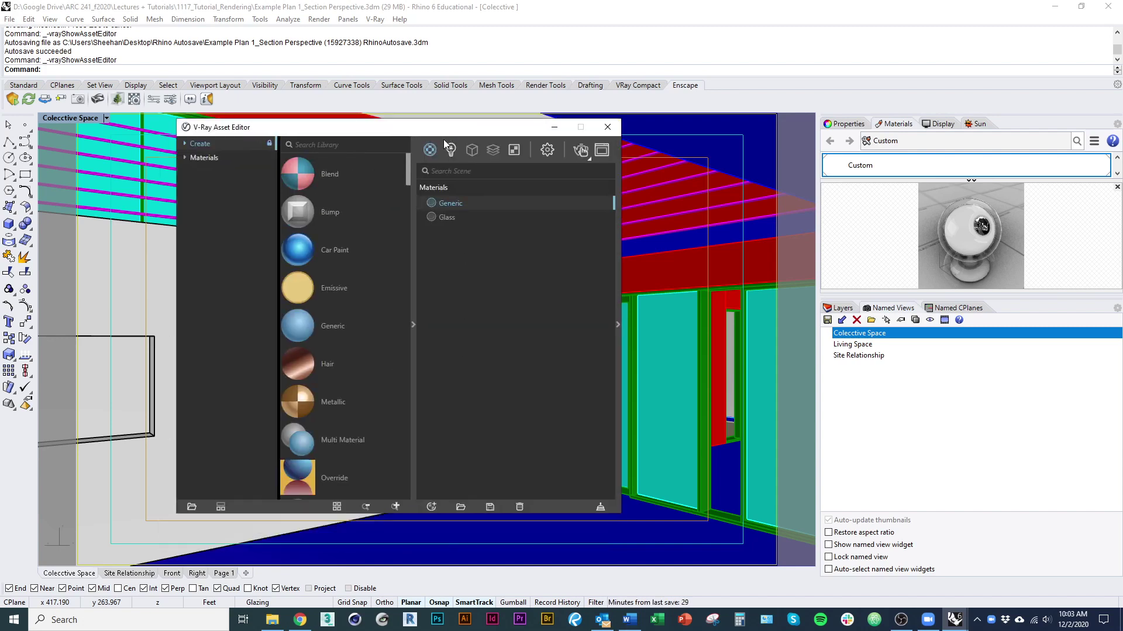
Add the Concrete Flooring H01 2m preset from the library's Concrete category to the scene materials
click(186, 159)
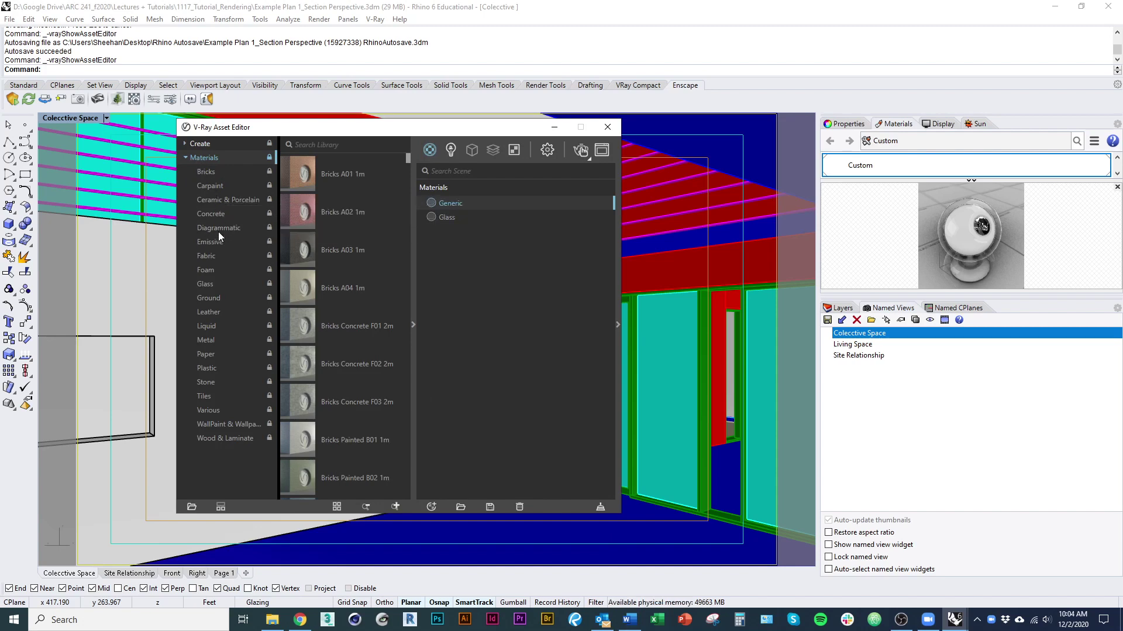
click(214, 215)
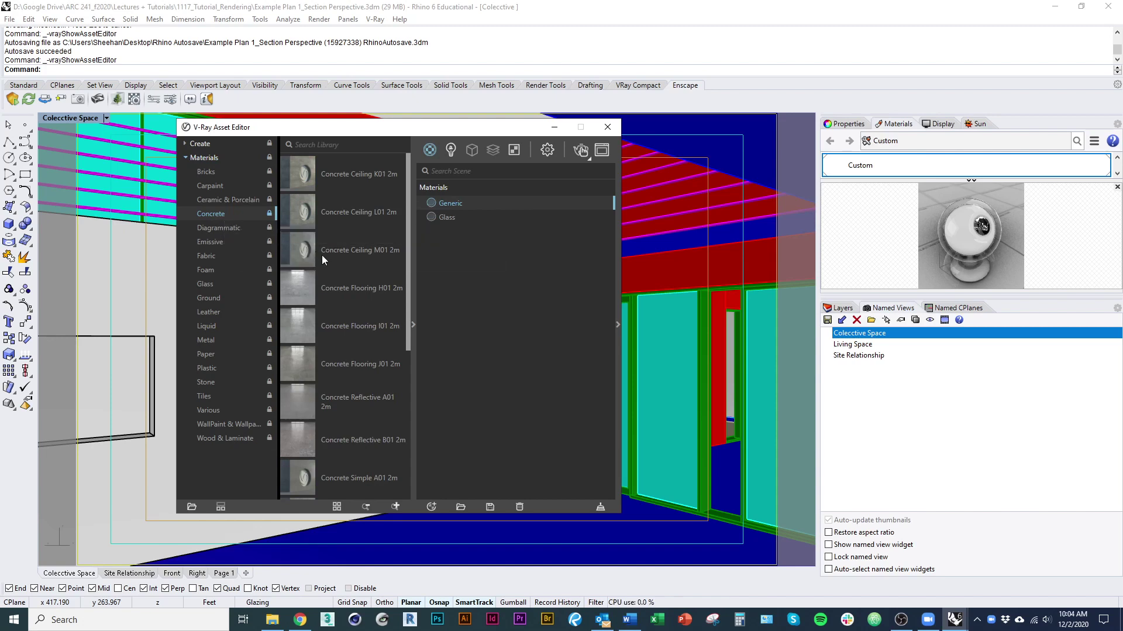
scroll(338, 356, down, 3)
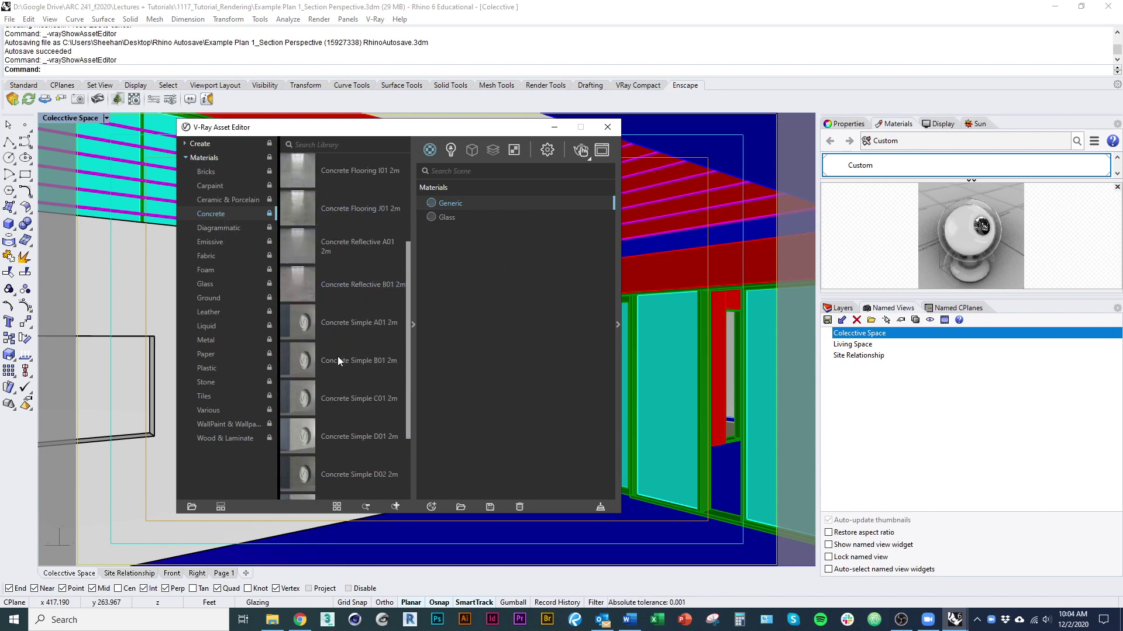
scroll(338, 356, up, 3)
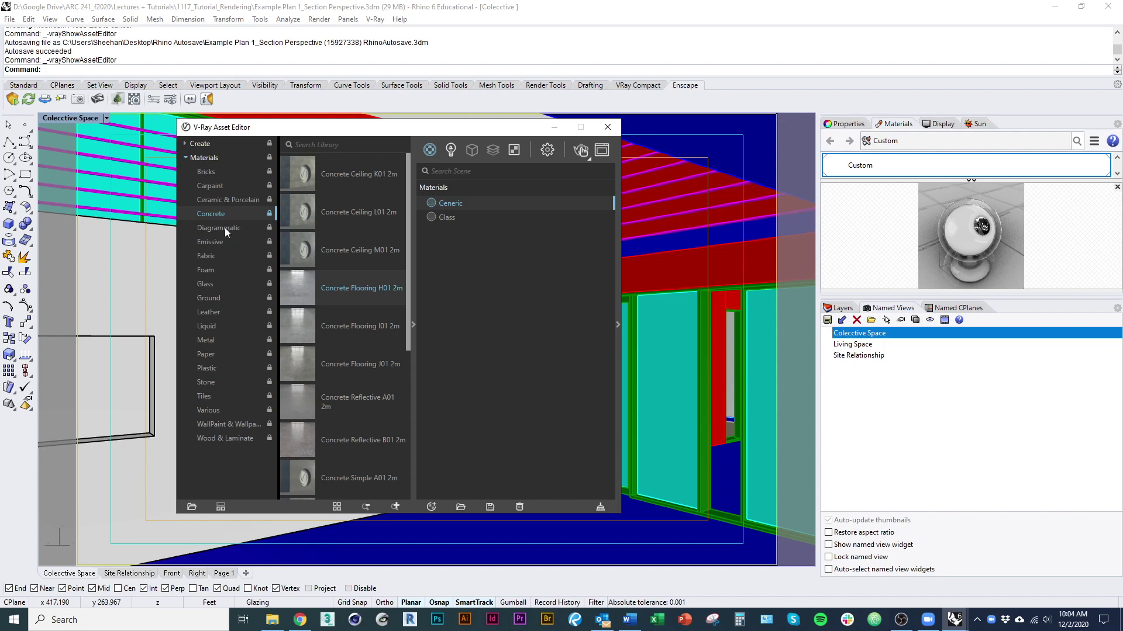
drag(306, 292, 475, 322)
Look through the brick presets in the V-Ray material library
click(213, 170)
scroll(401, 307, down, 3)
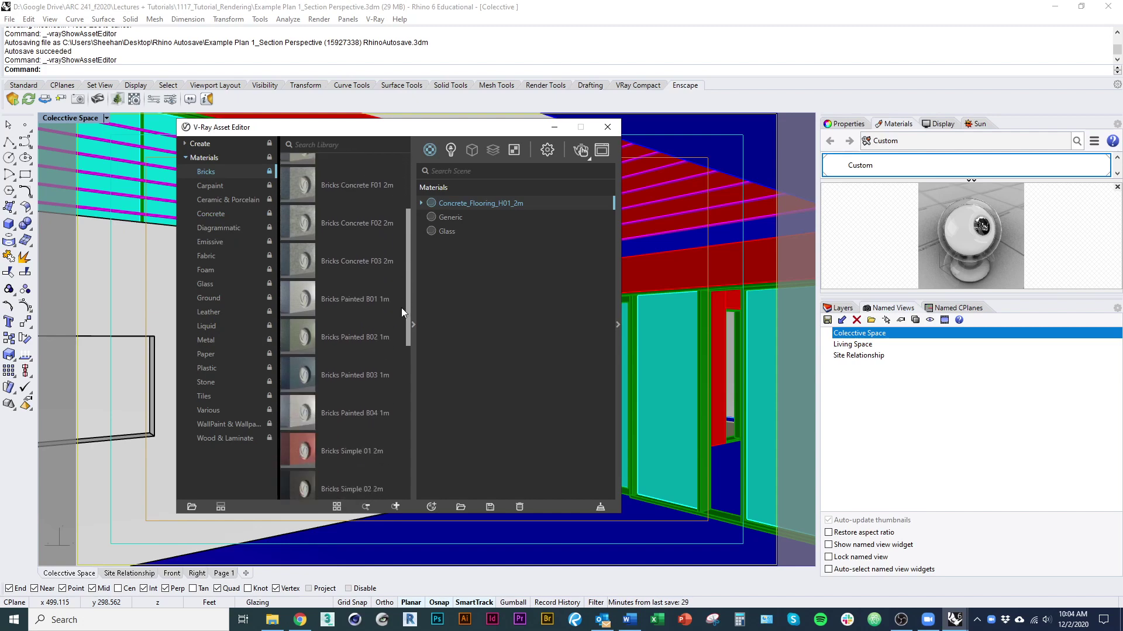
scroll(402, 331, down, 5)
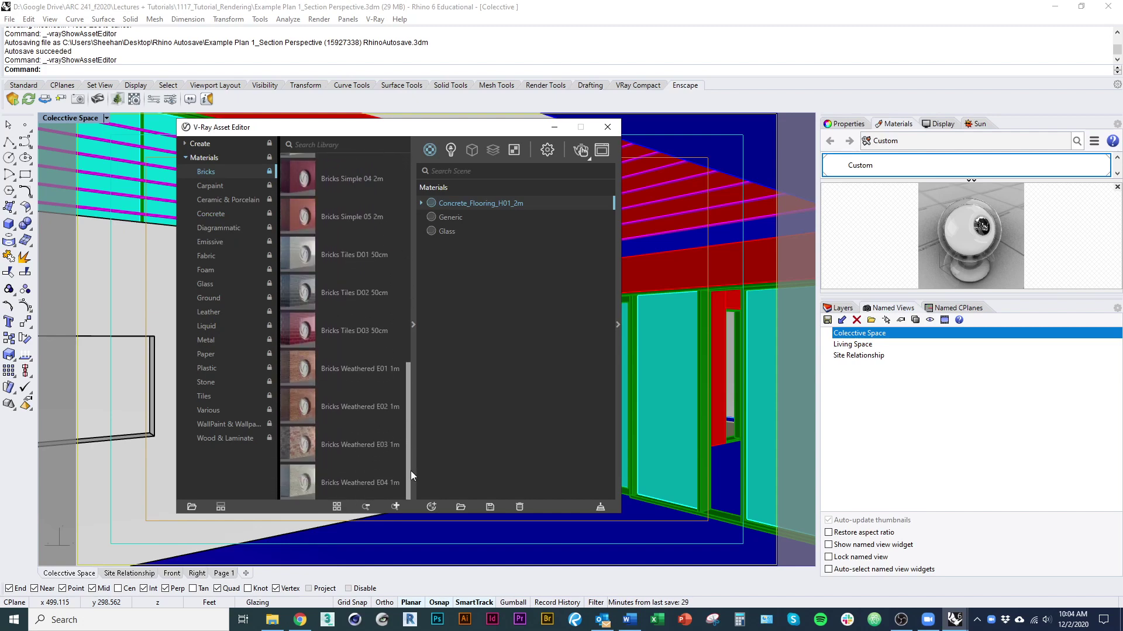
scroll(358, 296, up, 5)
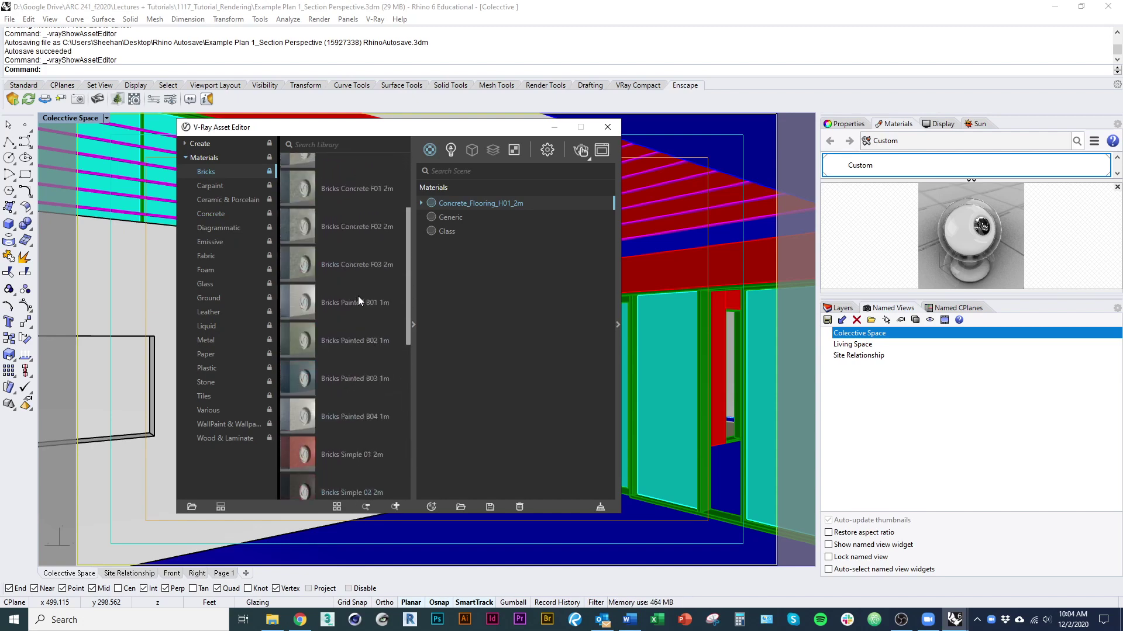
scroll(358, 299, up, 3)
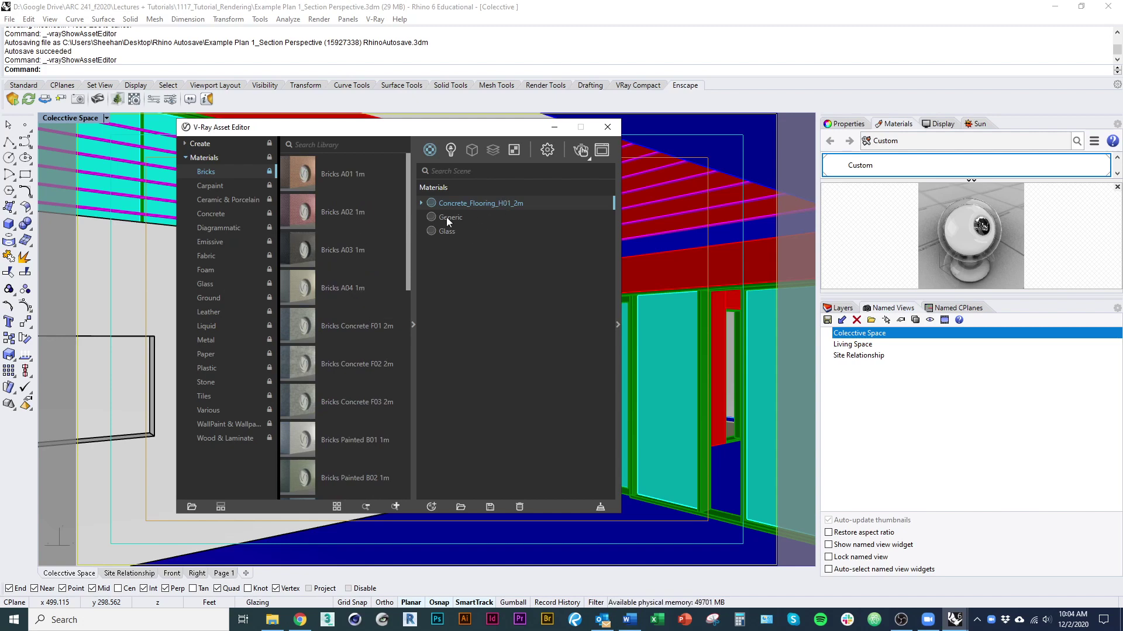
Collapse the material library, move the Asset Editor aside and set the Colecctive Space viewport to Rendered display
click(412, 344)
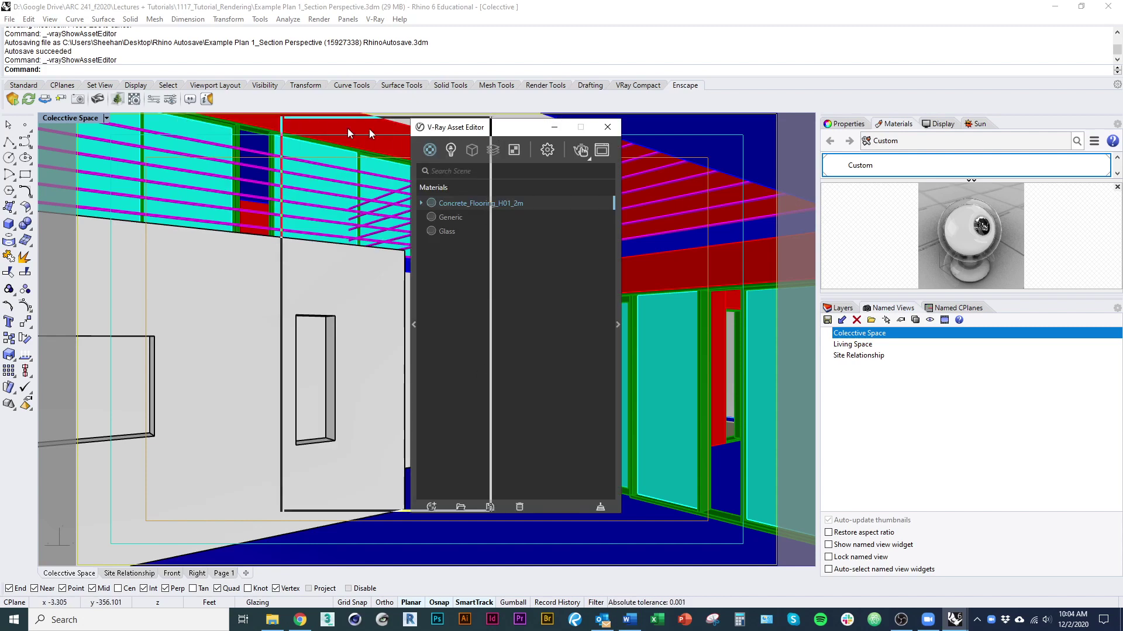
drag(480, 127, 263, 122)
click(65, 119)
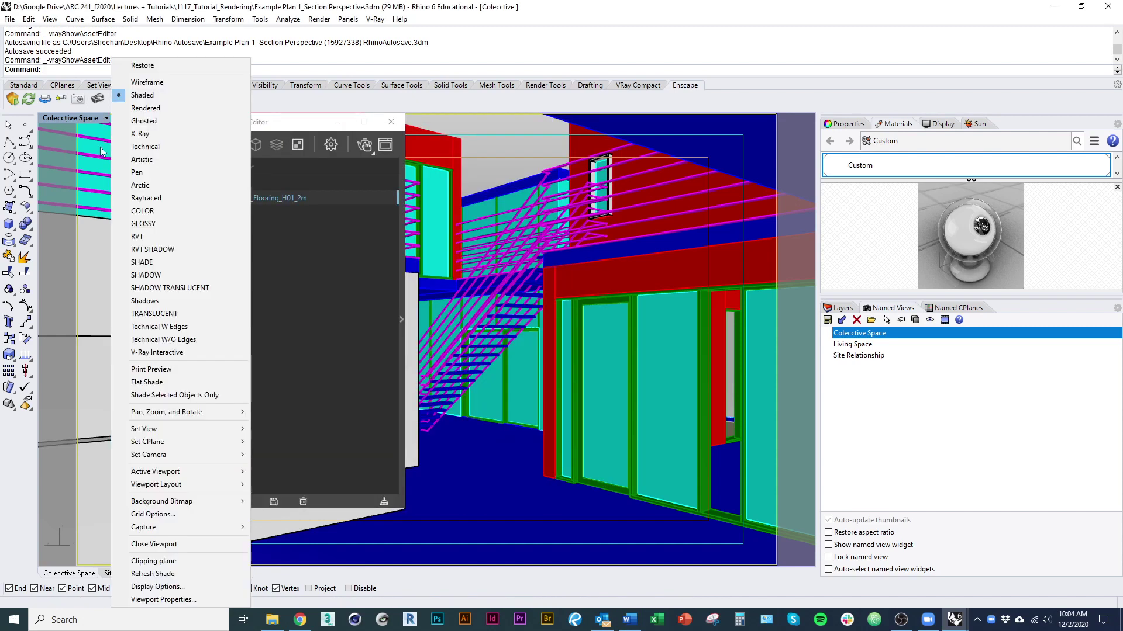
click(153, 109)
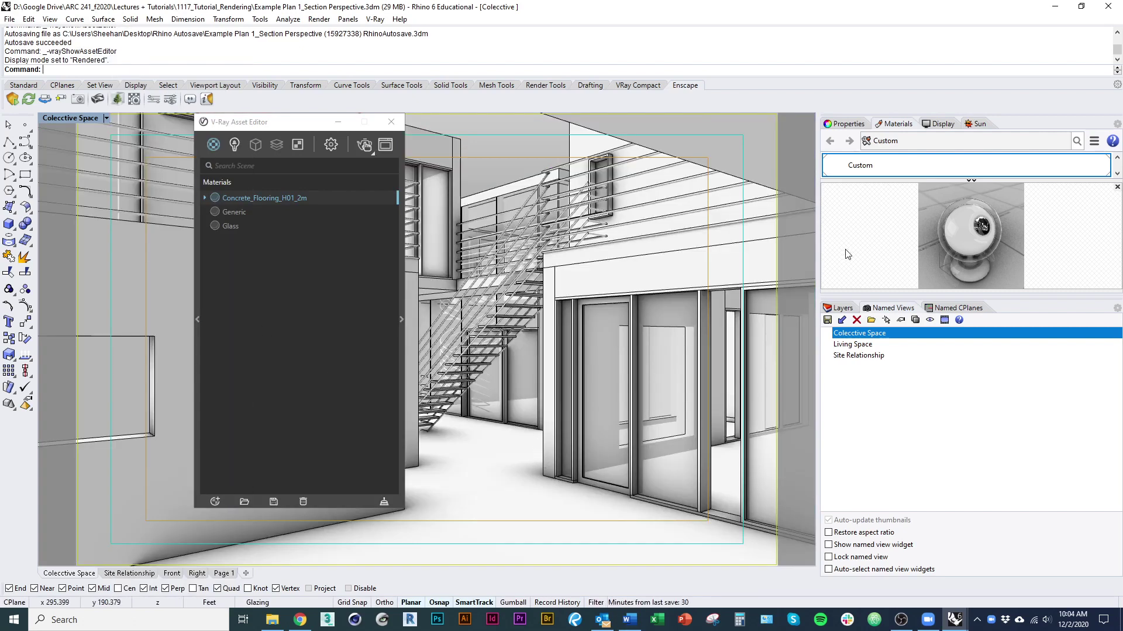
Show the layer list and check which materials can be assigned to the Glazing layer, leaving its material settings unchanged
click(842, 308)
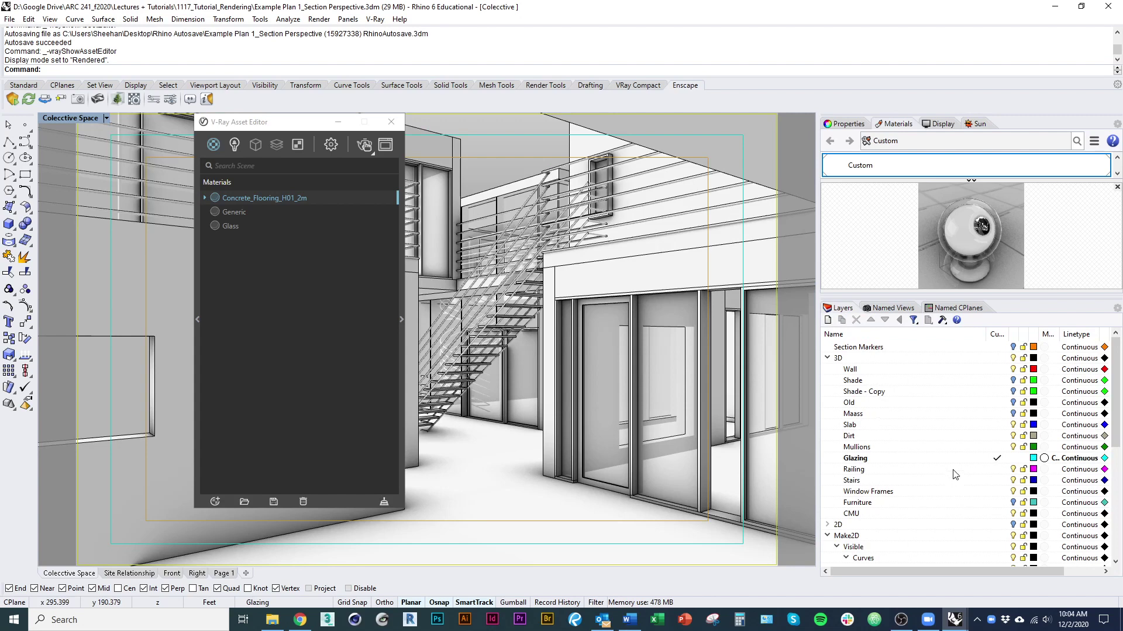
click(1044, 458)
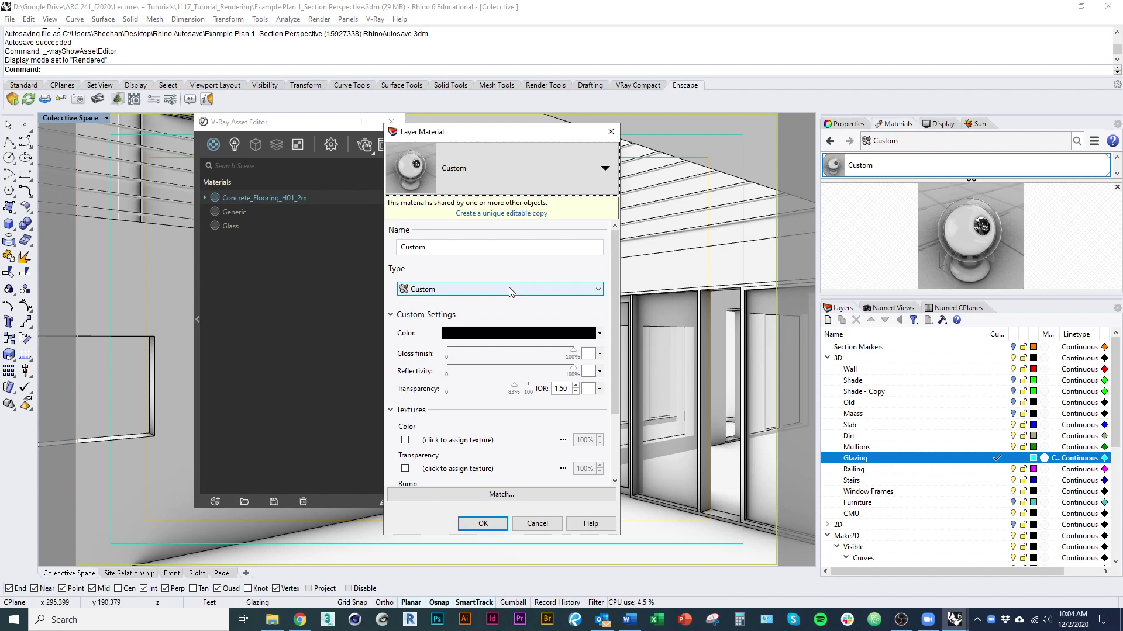
click(532, 180)
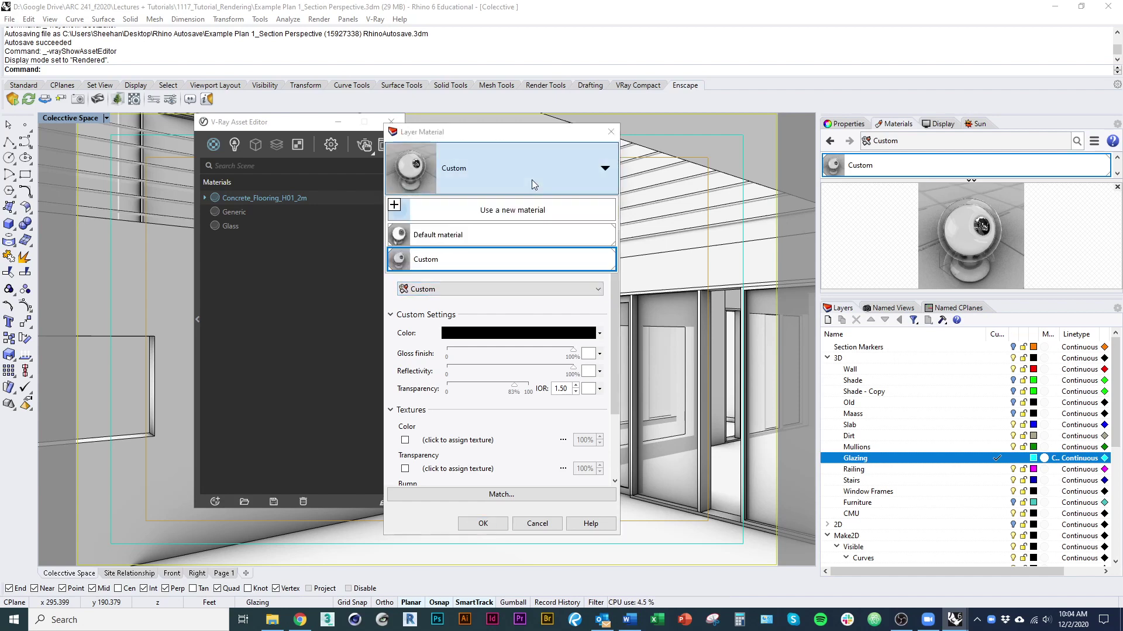
click(611, 133)
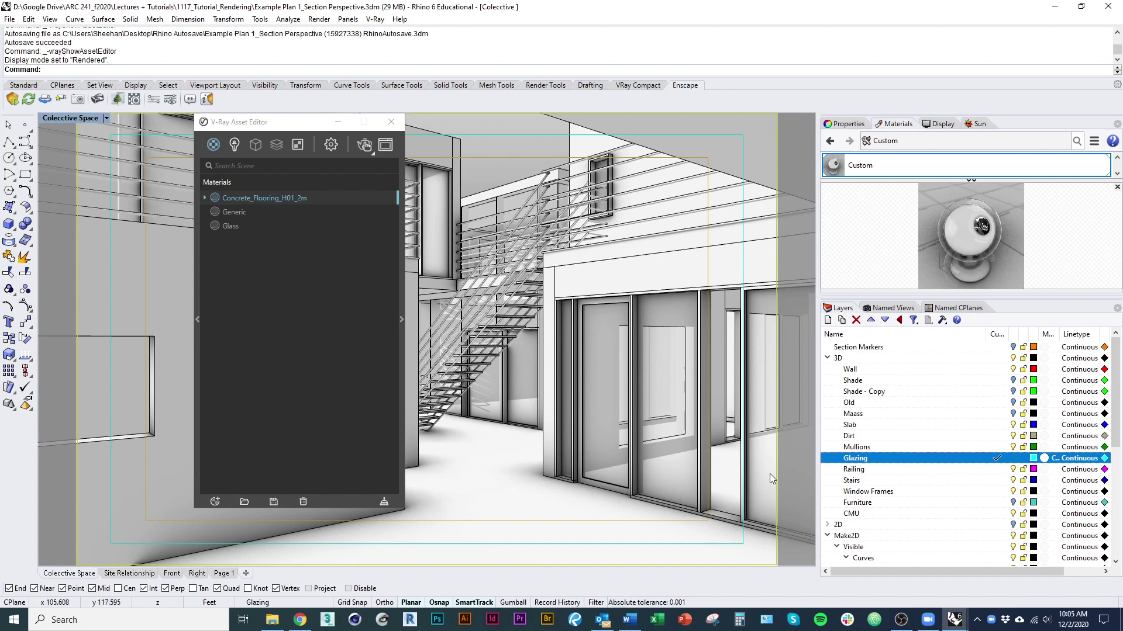
Identify the floor's layer and check the materials and material types offered for the Slab layer, cancelling without changes
click(467, 434)
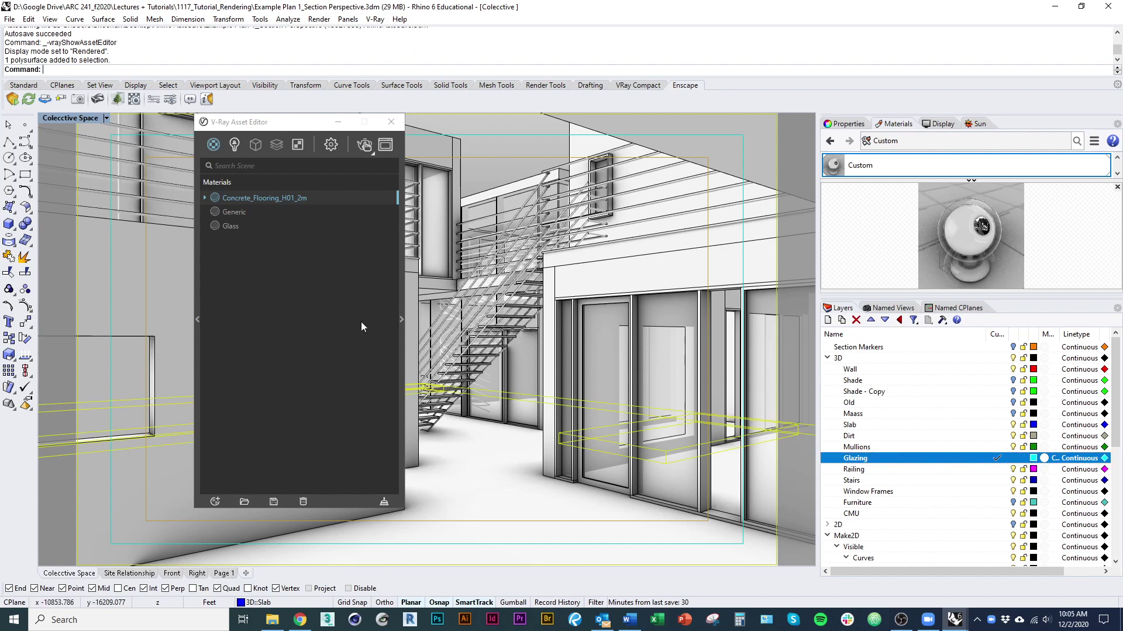
click(905, 426)
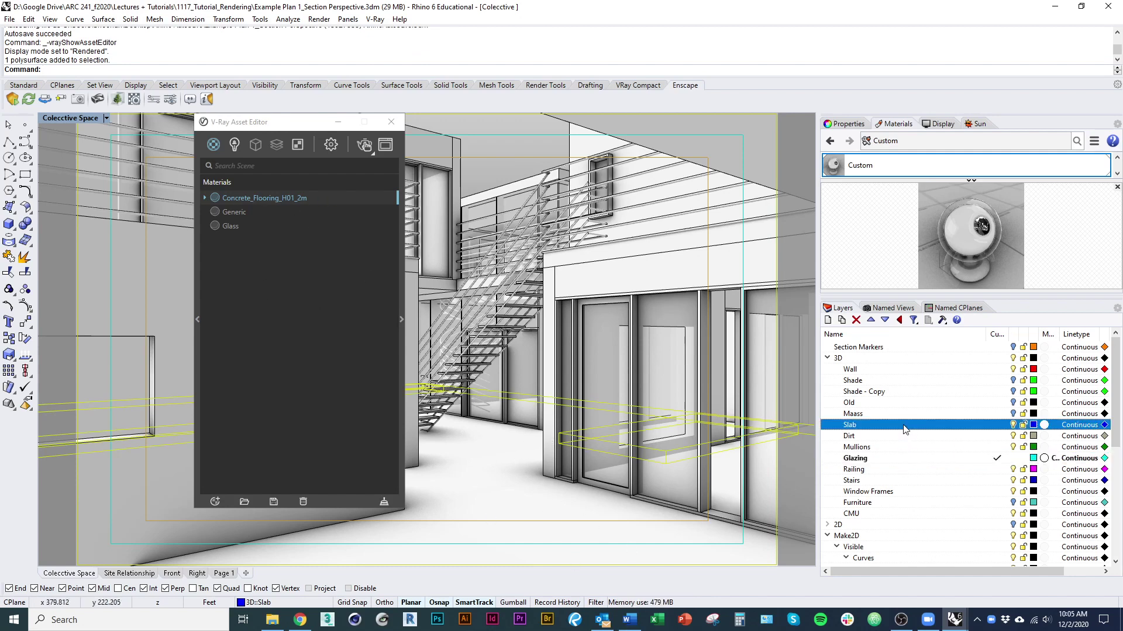
click(1045, 425)
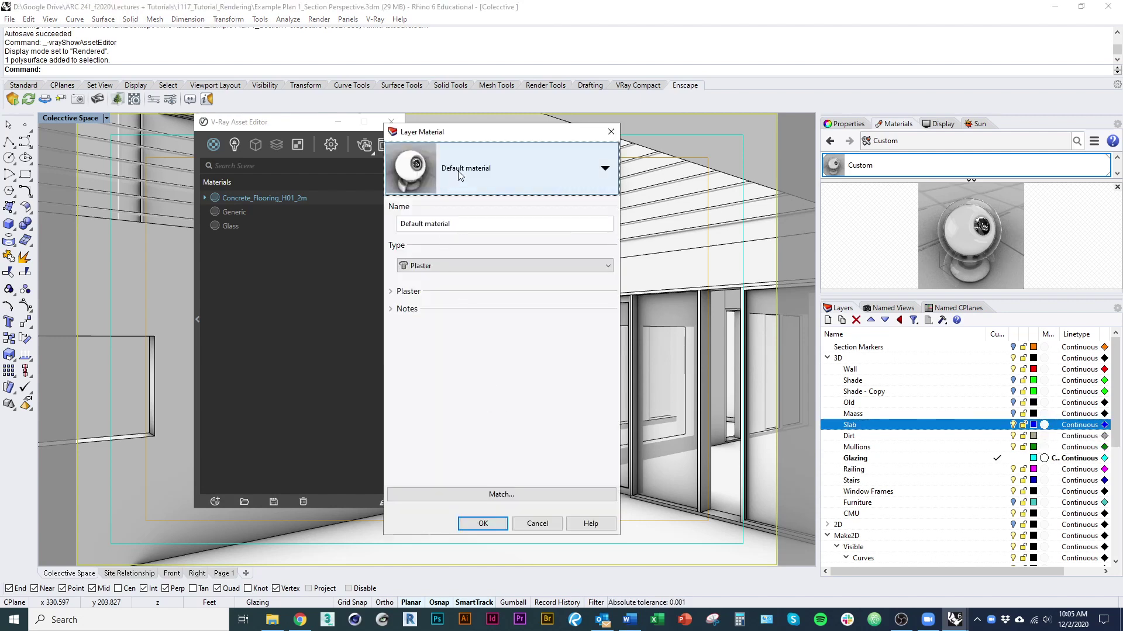
click(458, 170)
click(459, 381)
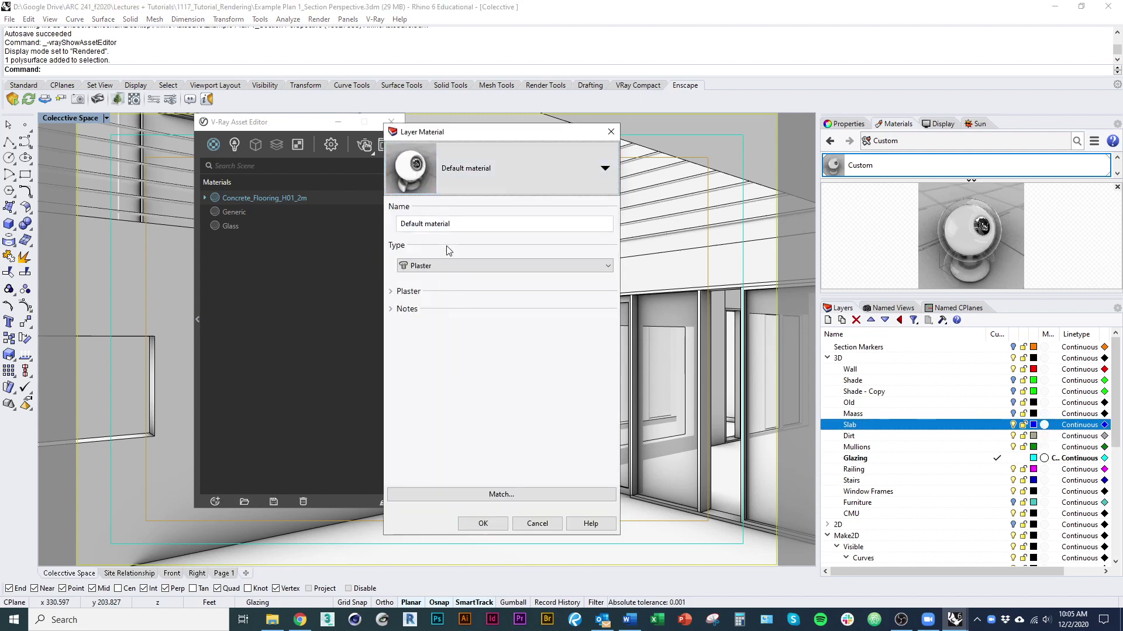
click(474, 266)
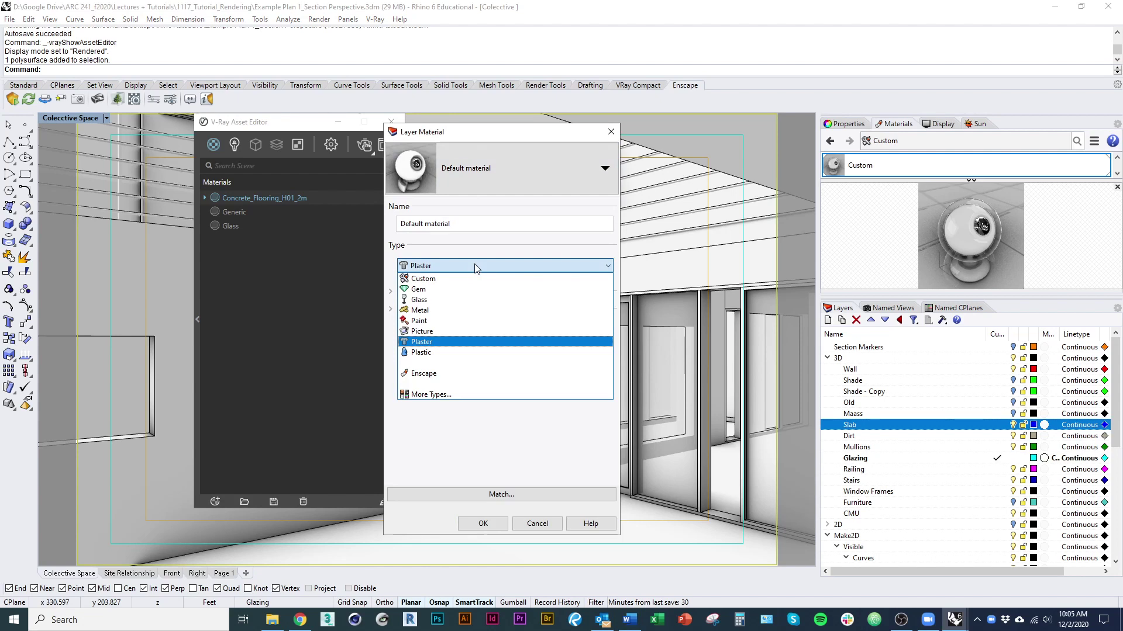
click(463, 462)
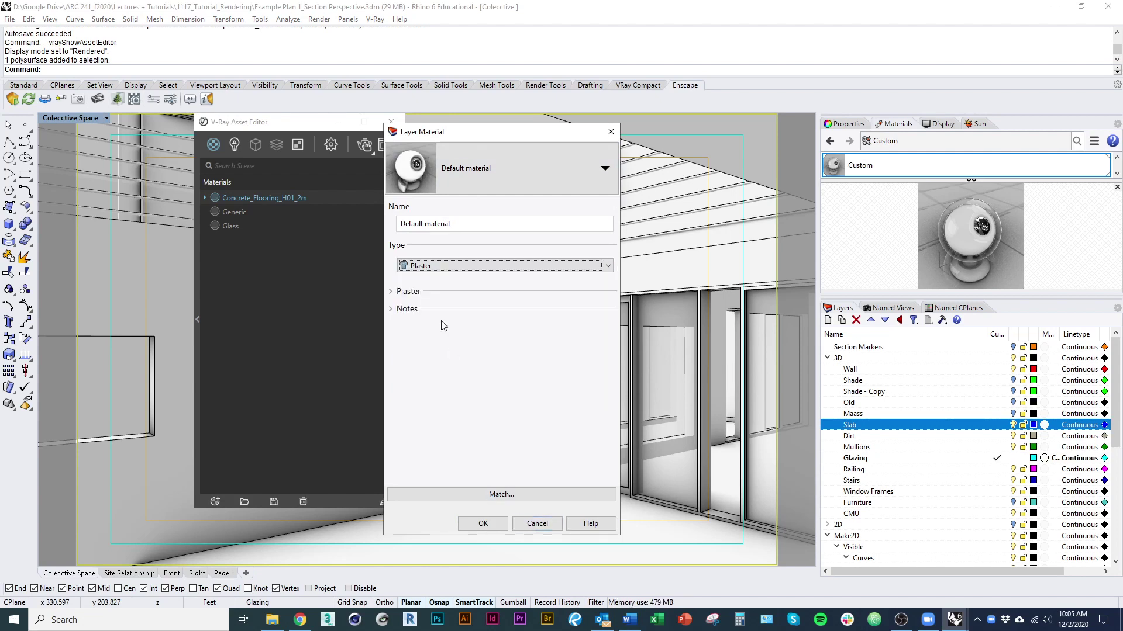
click(537, 524)
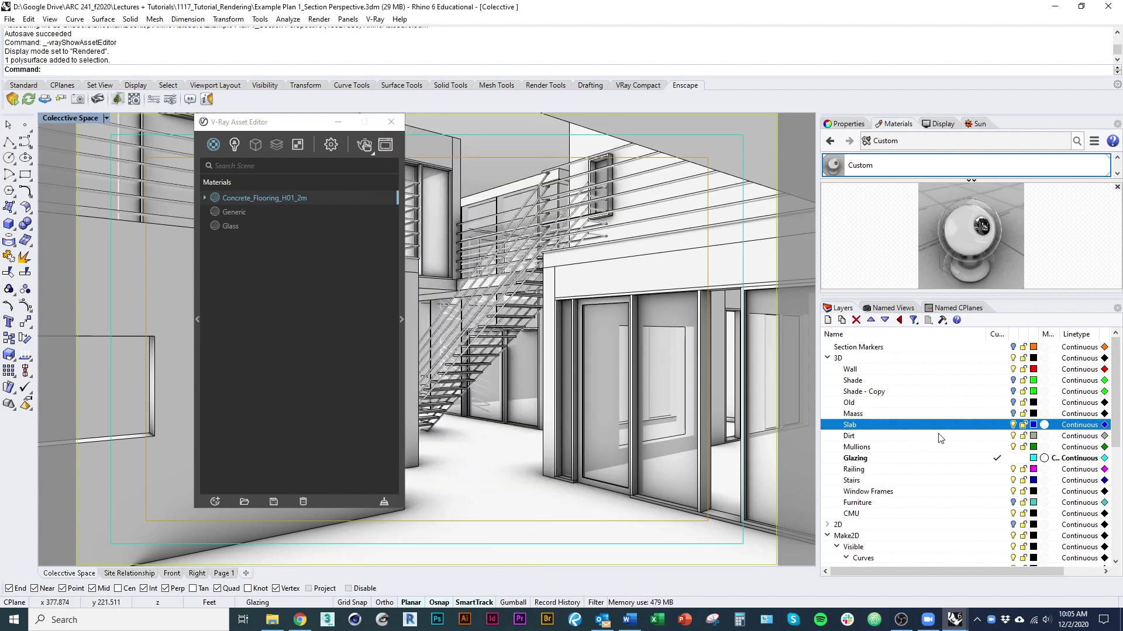
Select all objects on the Slab layer and apply the Concrete_Flooring_H01_2m material to them
right_click(922, 431)
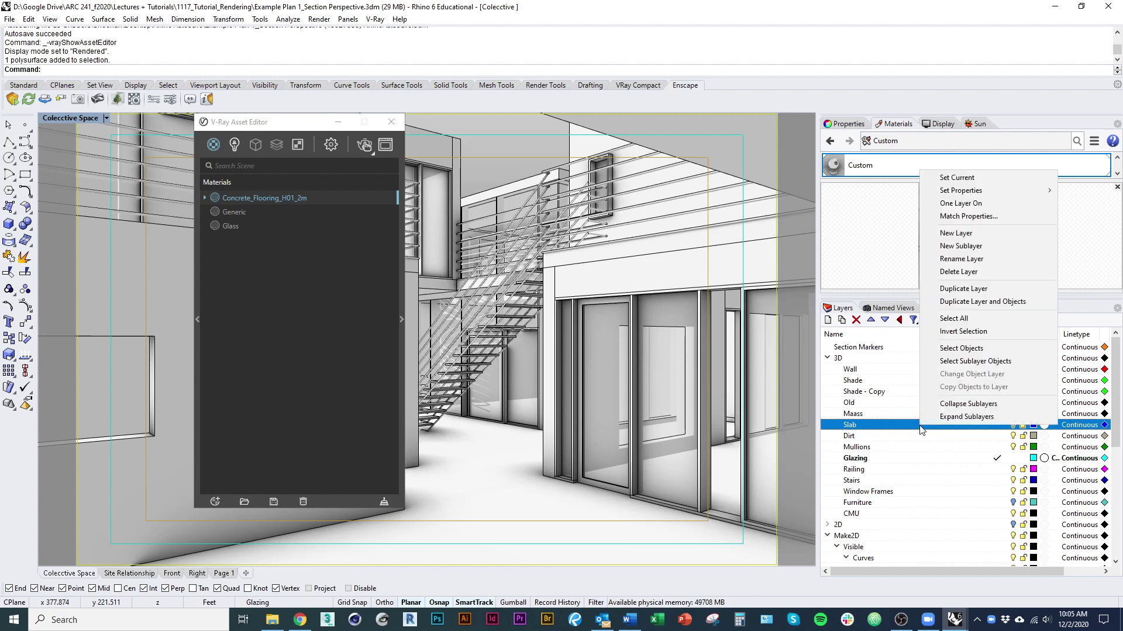
click(951, 349)
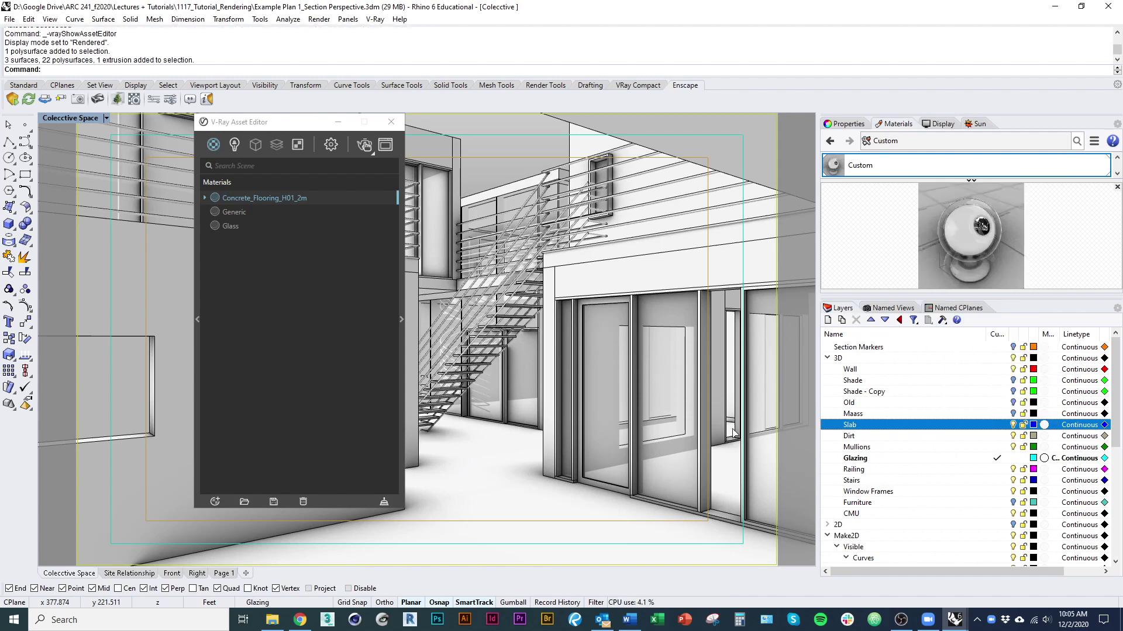
right_click(282, 198)
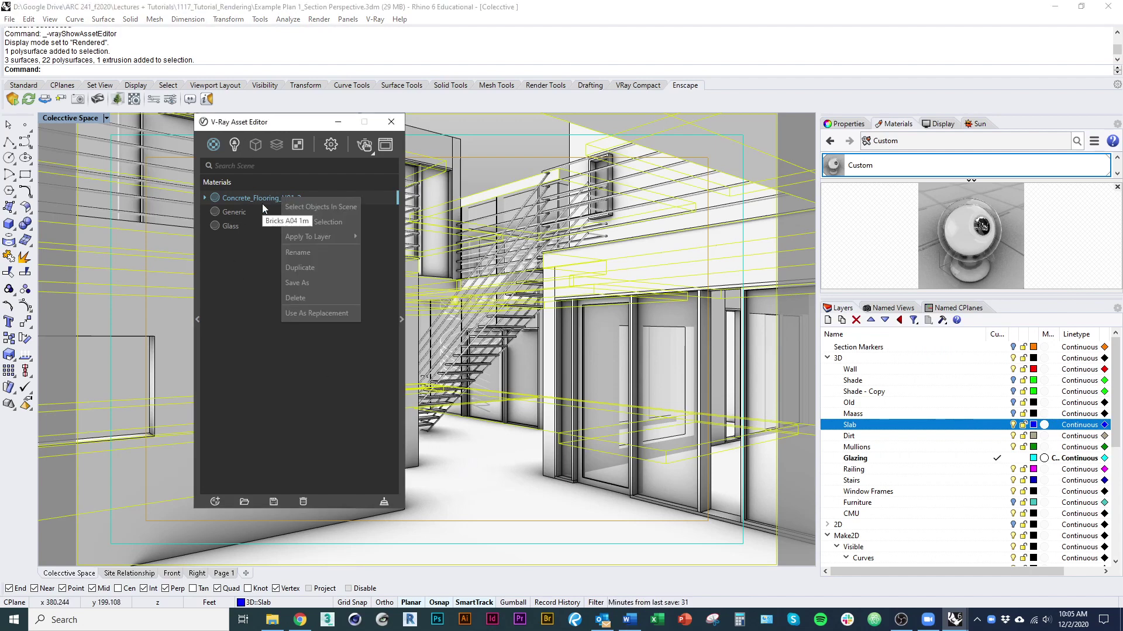
mouse_move(328, 241)
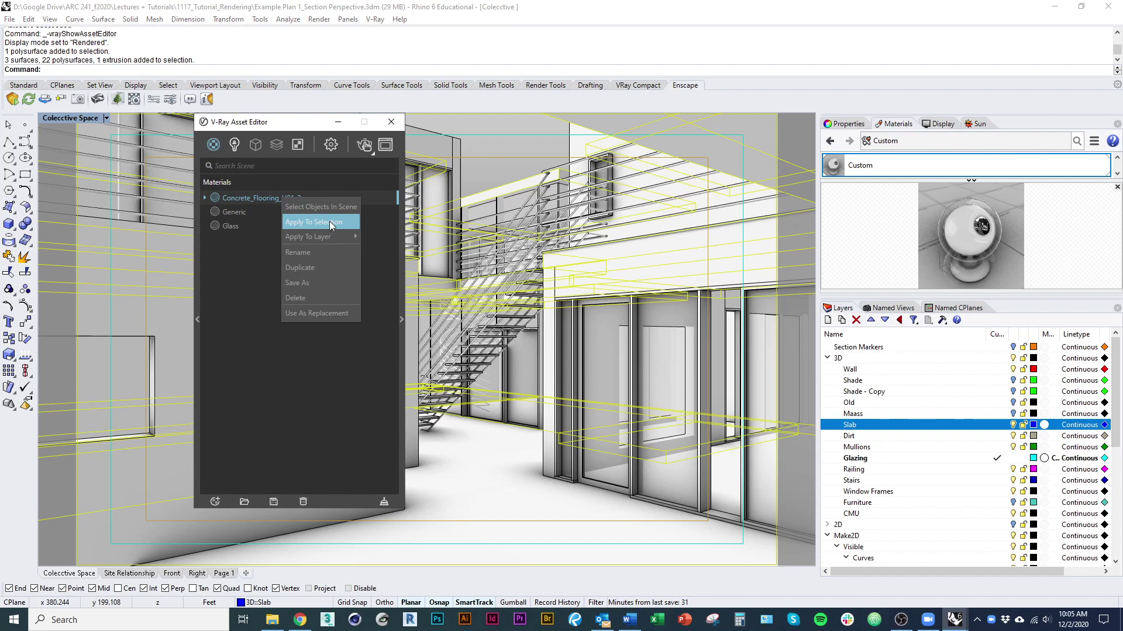
click(329, 221)
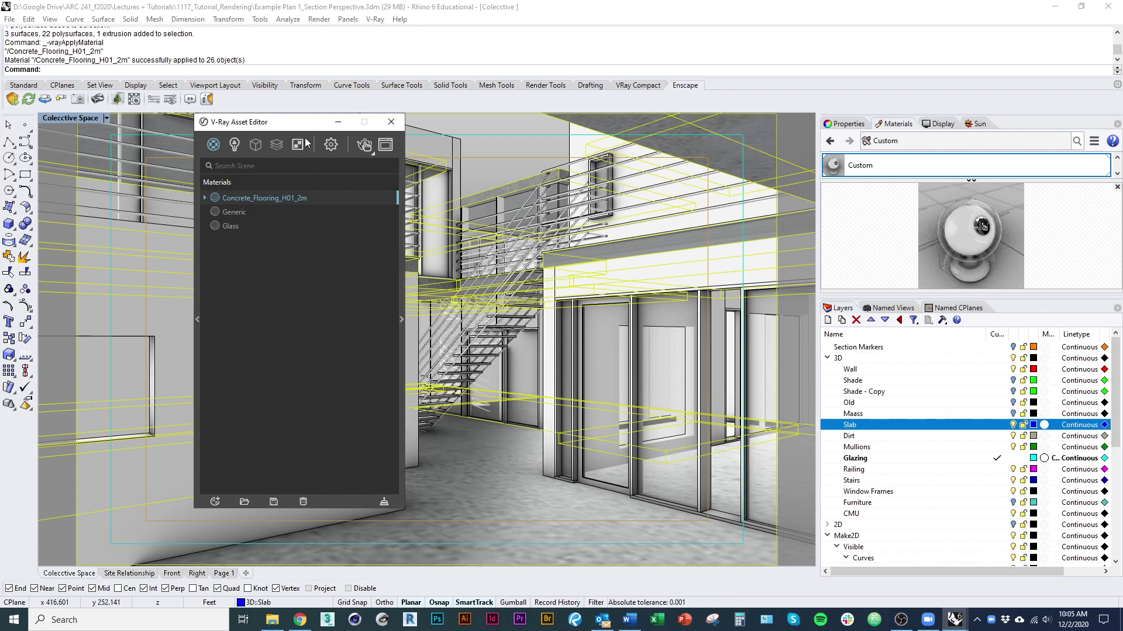
Expand the concrete flooring material's reflection settings and set Reflection Glossiness to 0.5
click(402, 319)
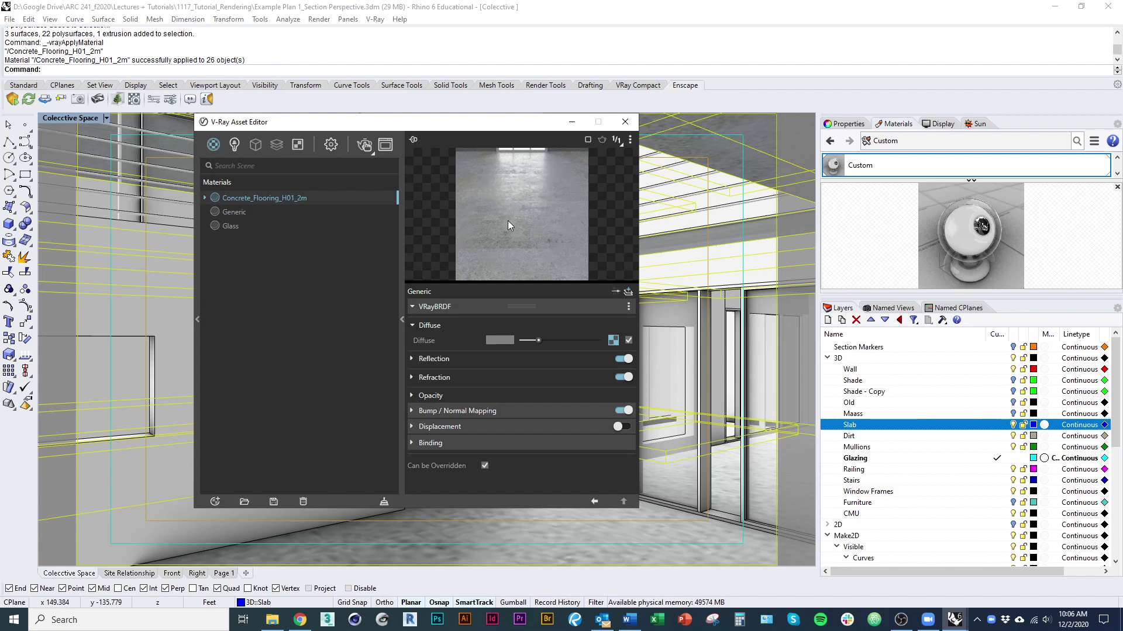
click(412, 360)
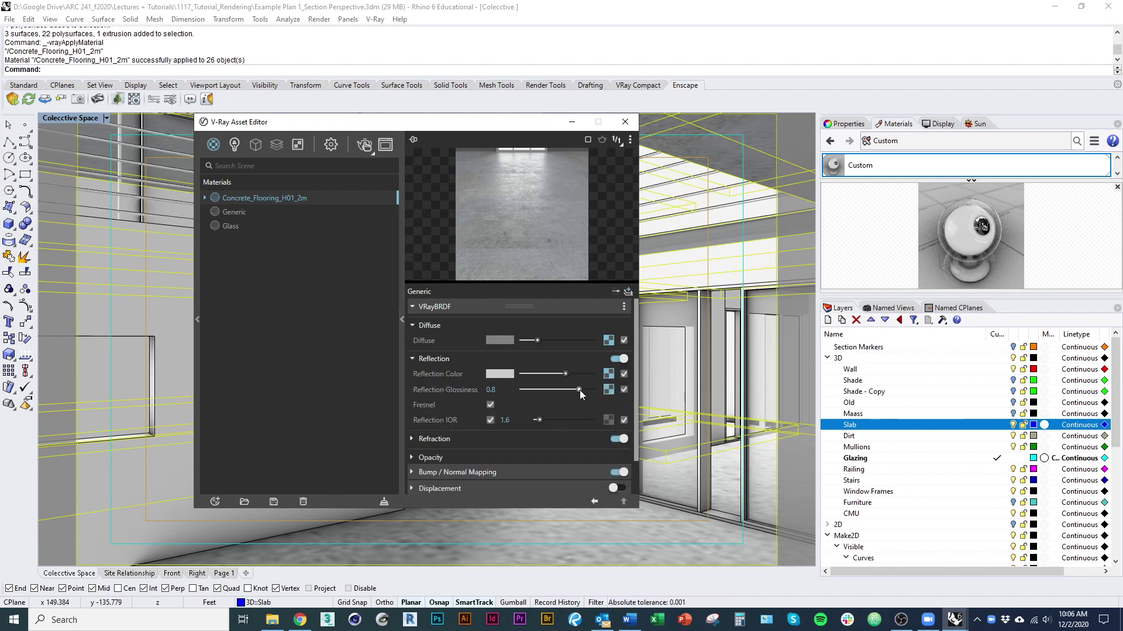
drag(566, 390, 557, 390)
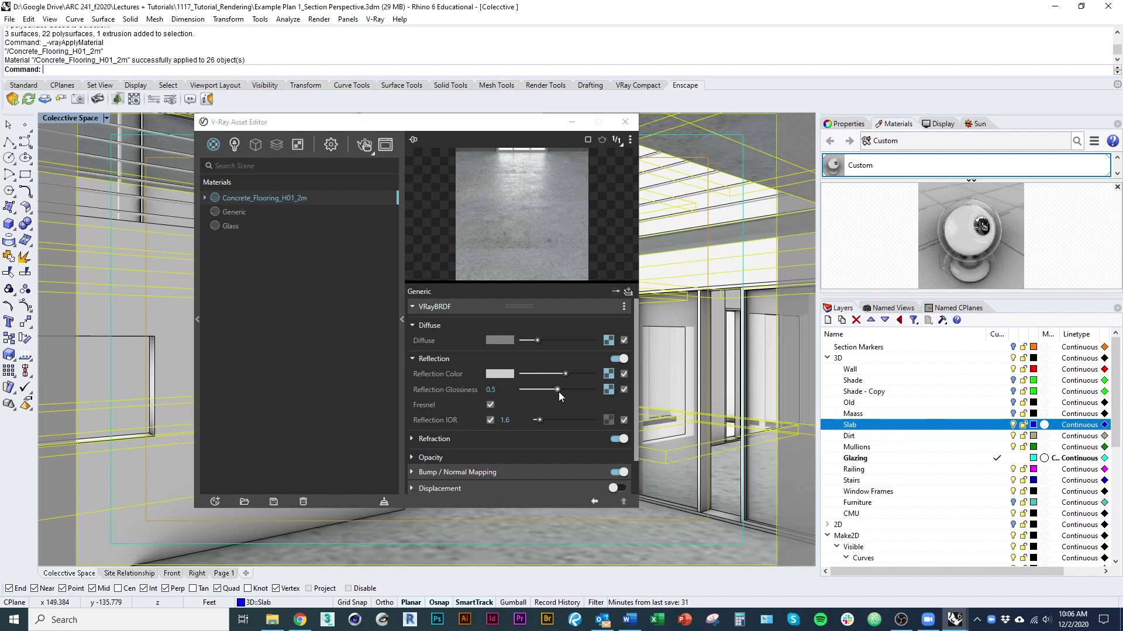
Set the concrete flooring's Reflection Glossiness to 0.55 with a lighter Reflection Color, and view the Color Correction settings of its reflection map
drag(559, 392, 532, 374)
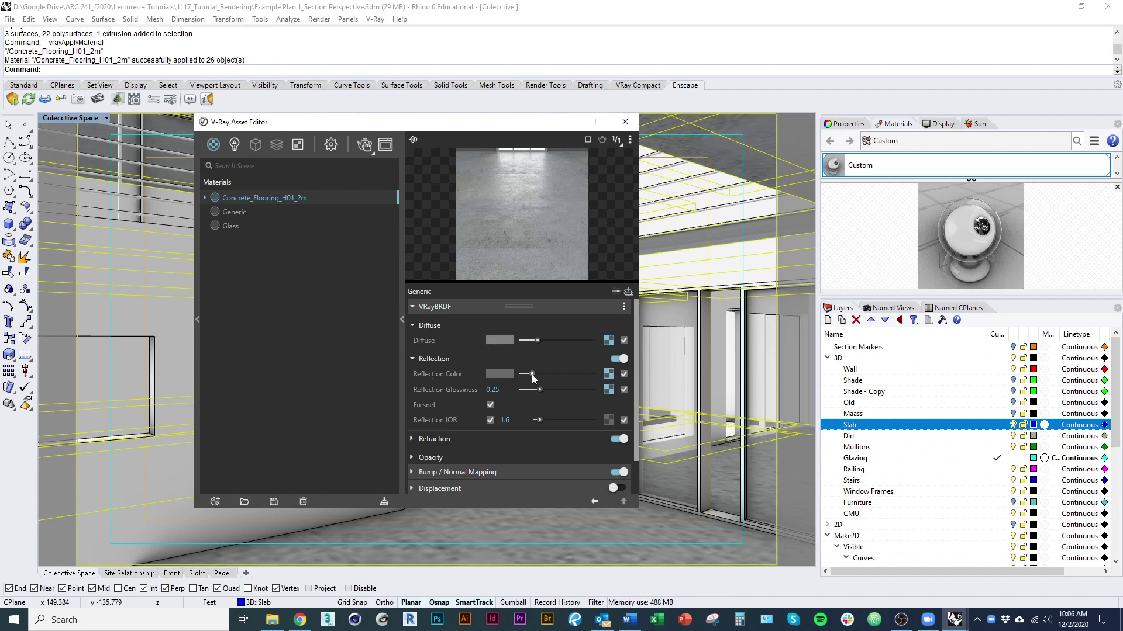
drag(532, 374, 560, 390)
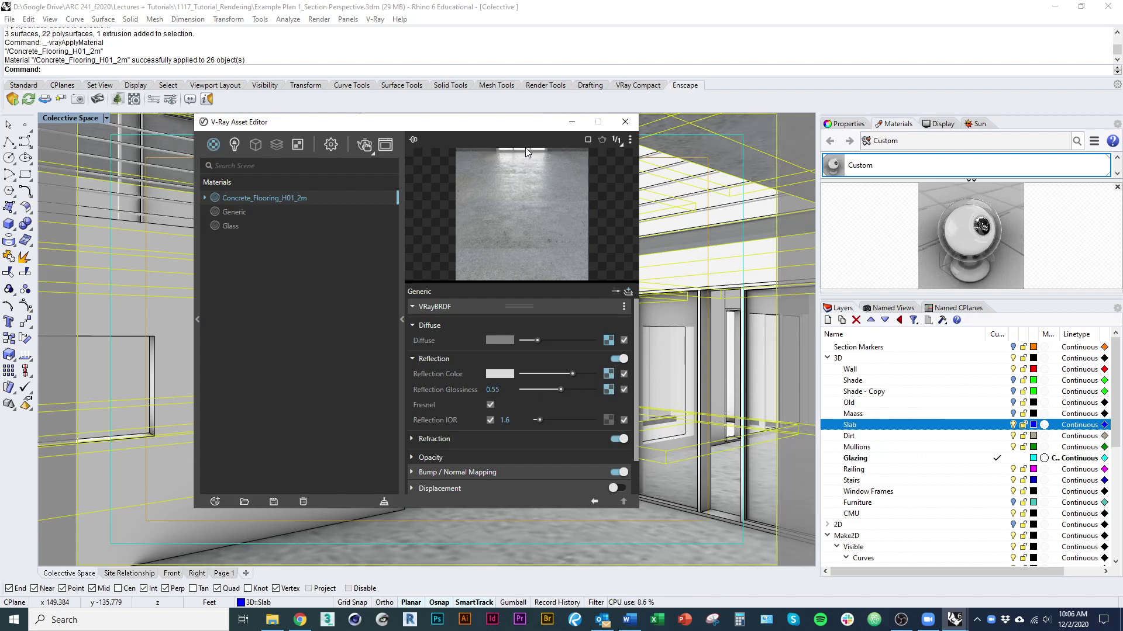
click(608, 374)
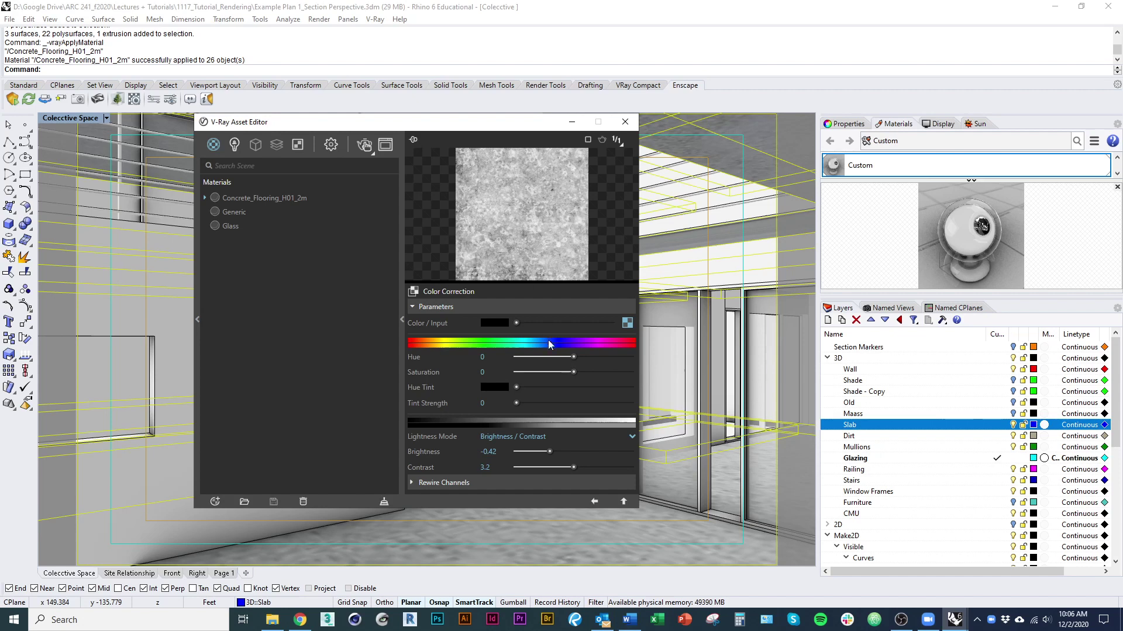
click(595, 502)
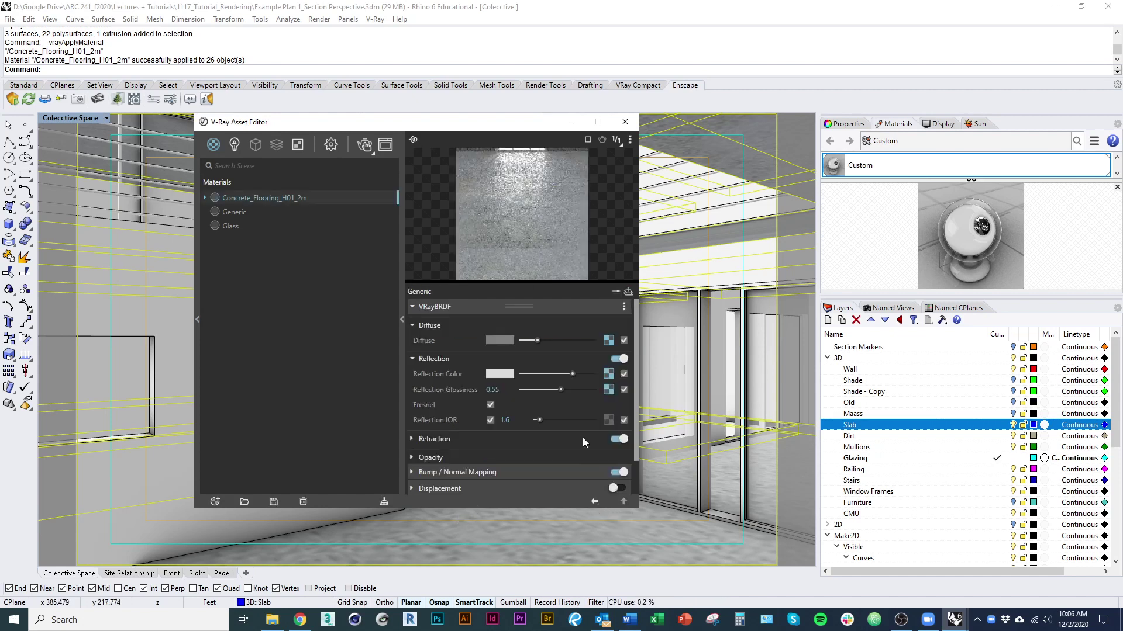
Disable the texture maps for Reflection Color and Reflection Glossiness, darken the reflection color to a mid grey and set glossiness to 0.2
click(624, 375)
click(623, 390)
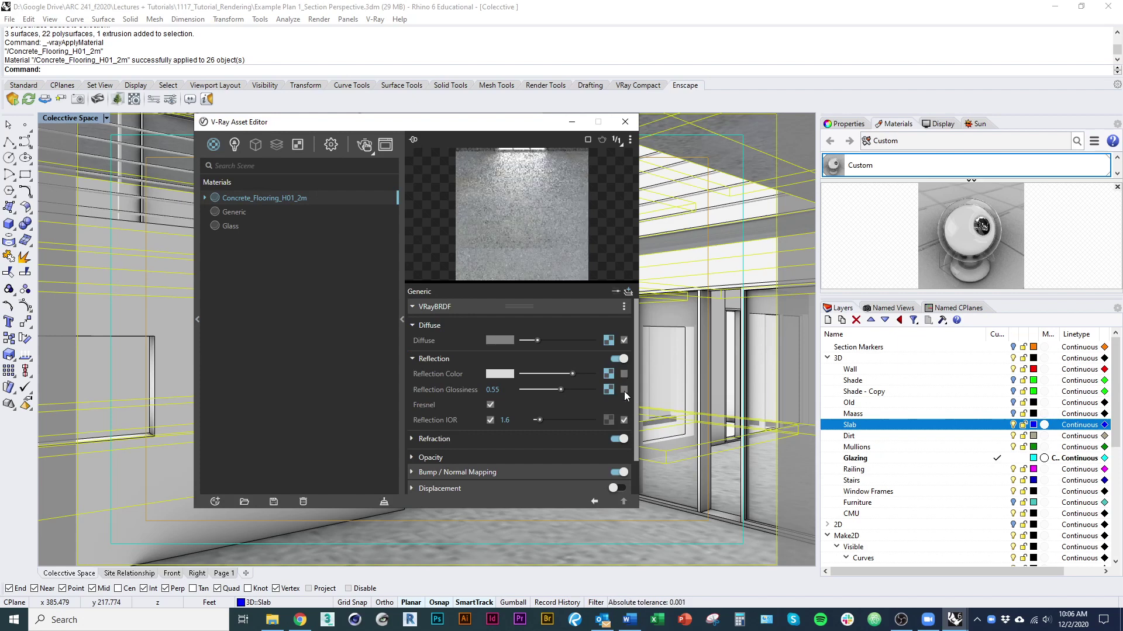
drag(563, 375, 537, 389)
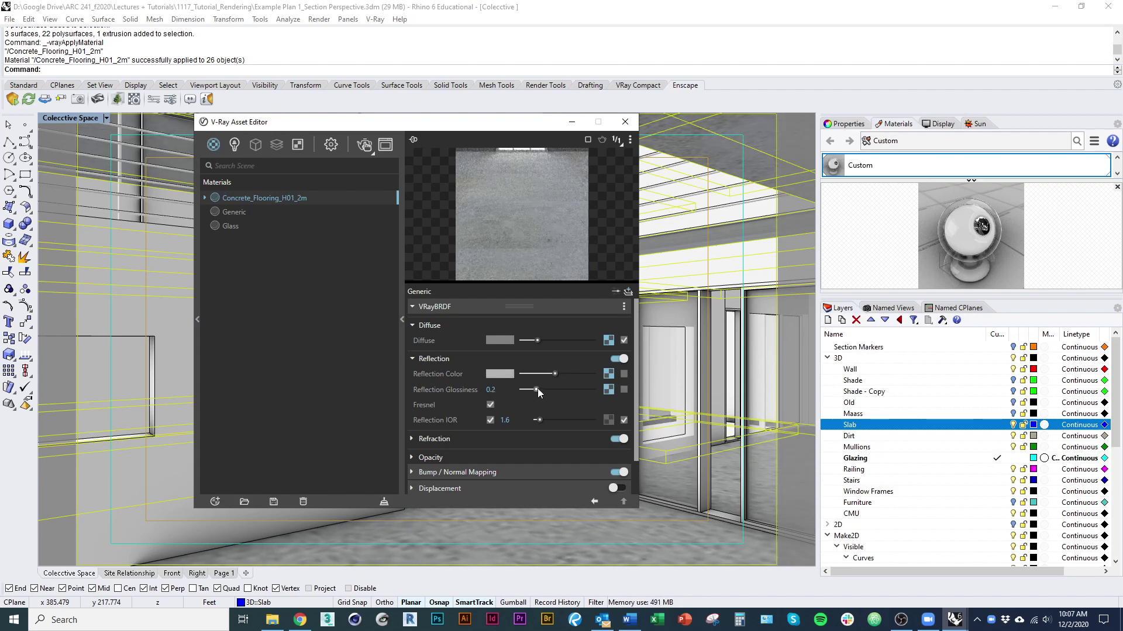
Inspect the brightness and contrast settings in the Reflection Color map's Color Correction and return to the concrete material
click(624, 373)
click(609, 375)
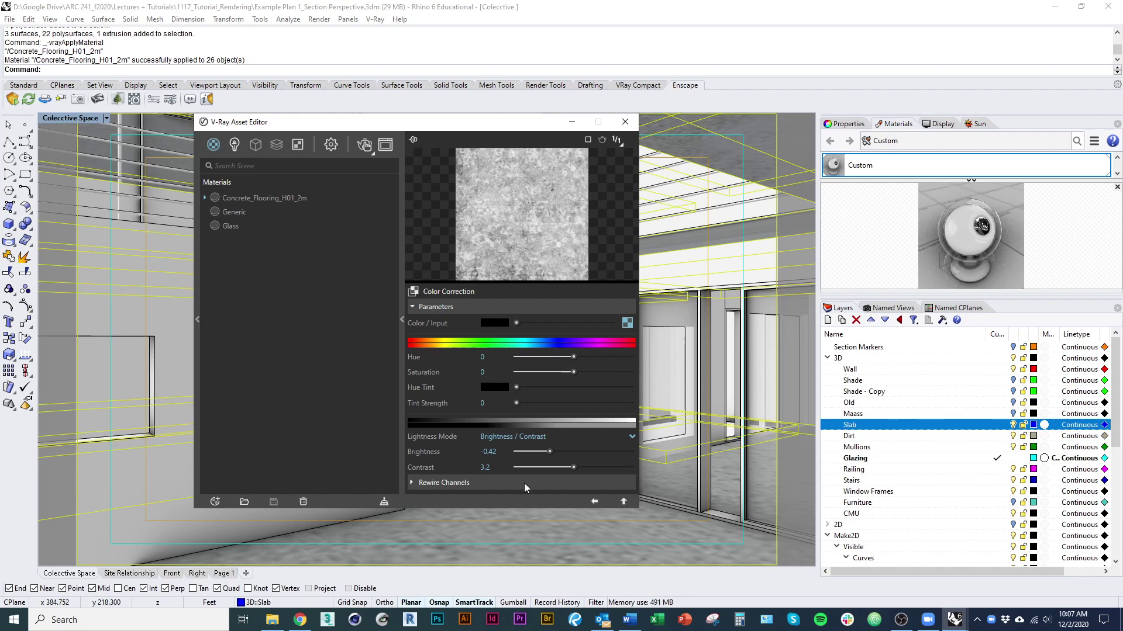
mouse_move(552, 452)
mouse_down()
mouse_move(589, 452)
mouse_move(551, 451)
mouse_up()
click(593, 503)
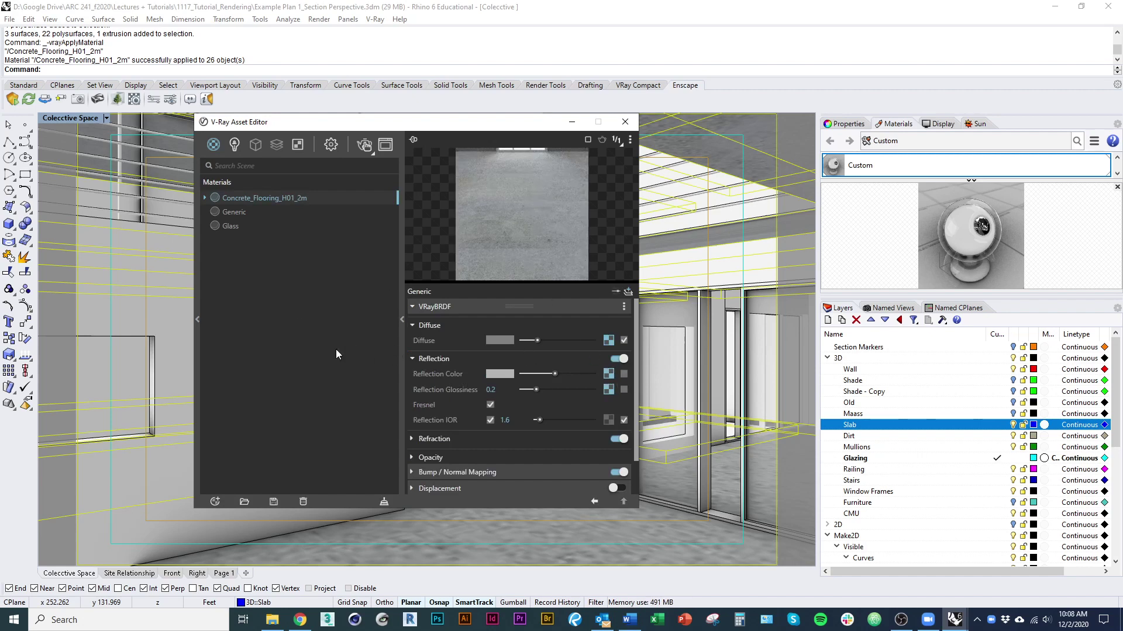
Collapse the material settings and move the V-Ray Asset Editor aside to clear the view of the building
click(404, 331)
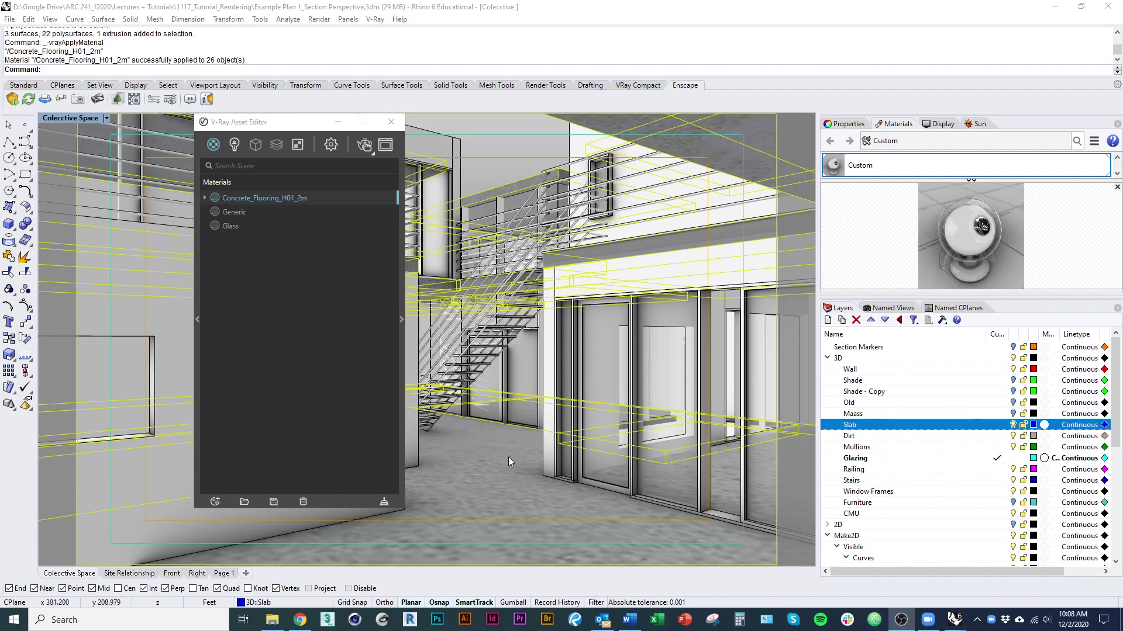
scroll(536, 480, up, 10)
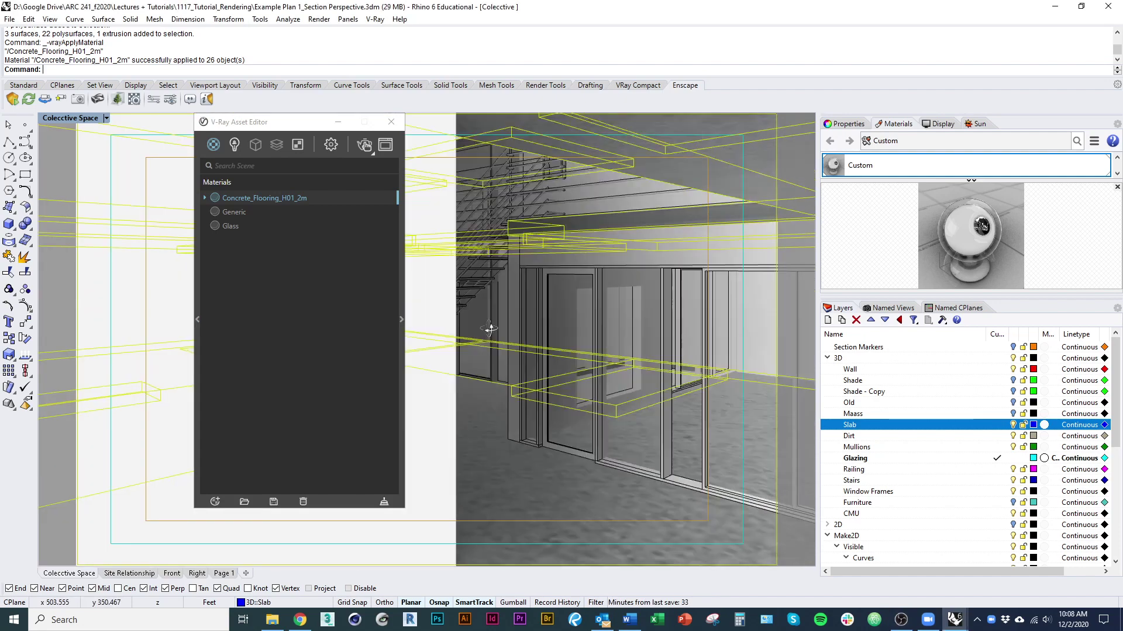
scroll(531, 423, down, 8)
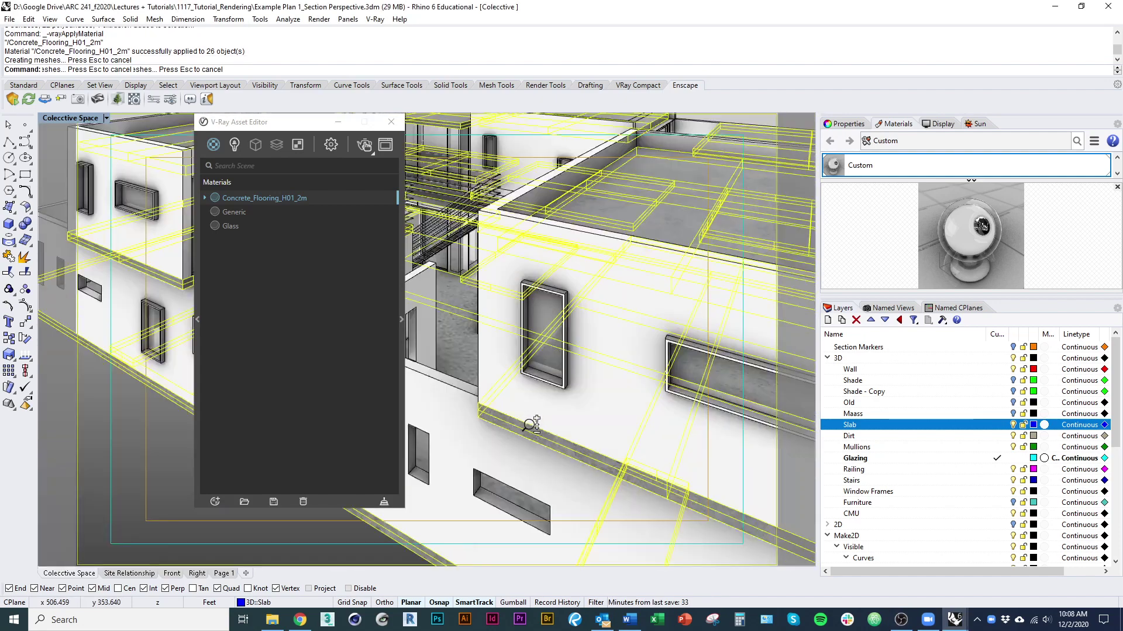
mouse_move(576, 431)
right_down()
mouse_move(609, 425)
mouse_move(568, 431)
right_up()
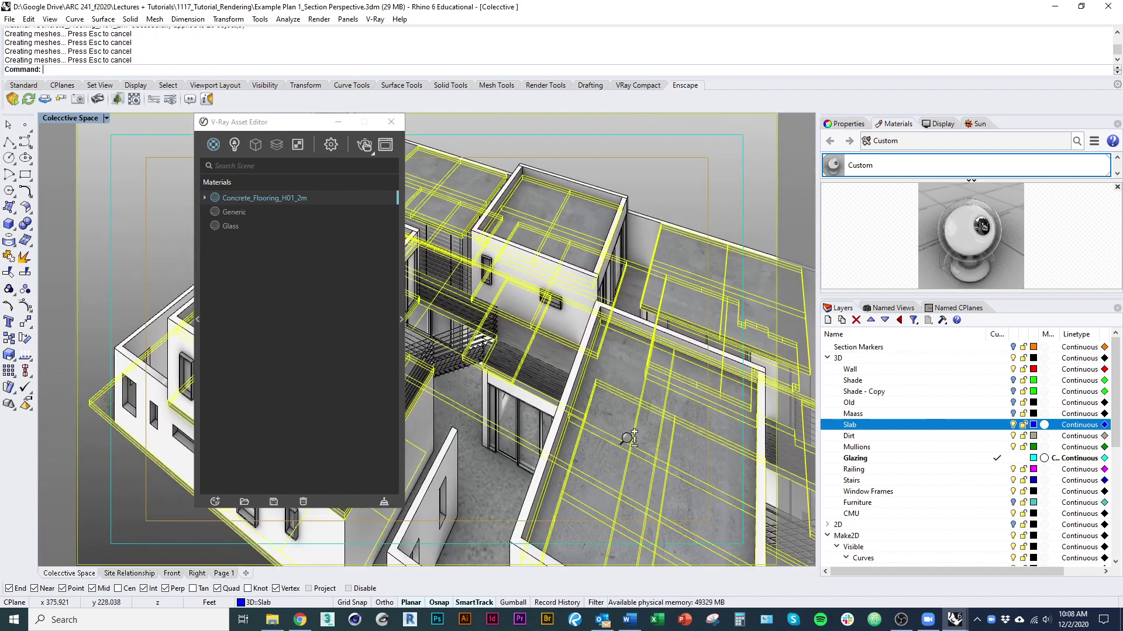
scroll(584, 409, up, 6)
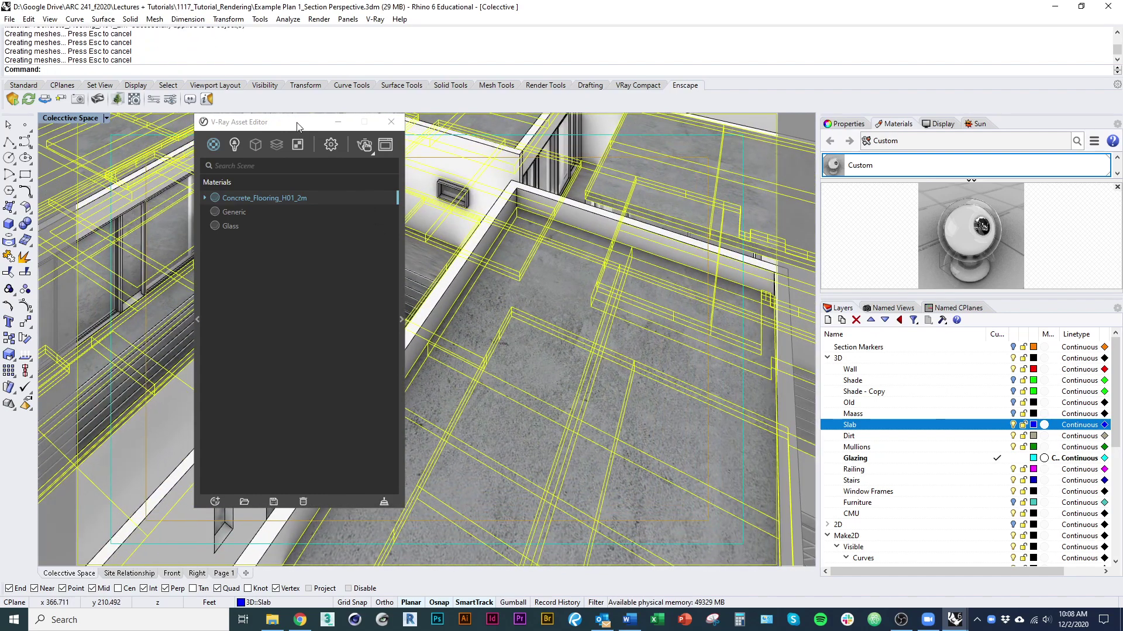
drag(298, 127, 128, 136)
Examine how the concrete texture lies on the floors, roofs and walkways from outside the building
right_drag(696, 268, 581, 459)
shift+right_drag(481, 426, 576, 412)
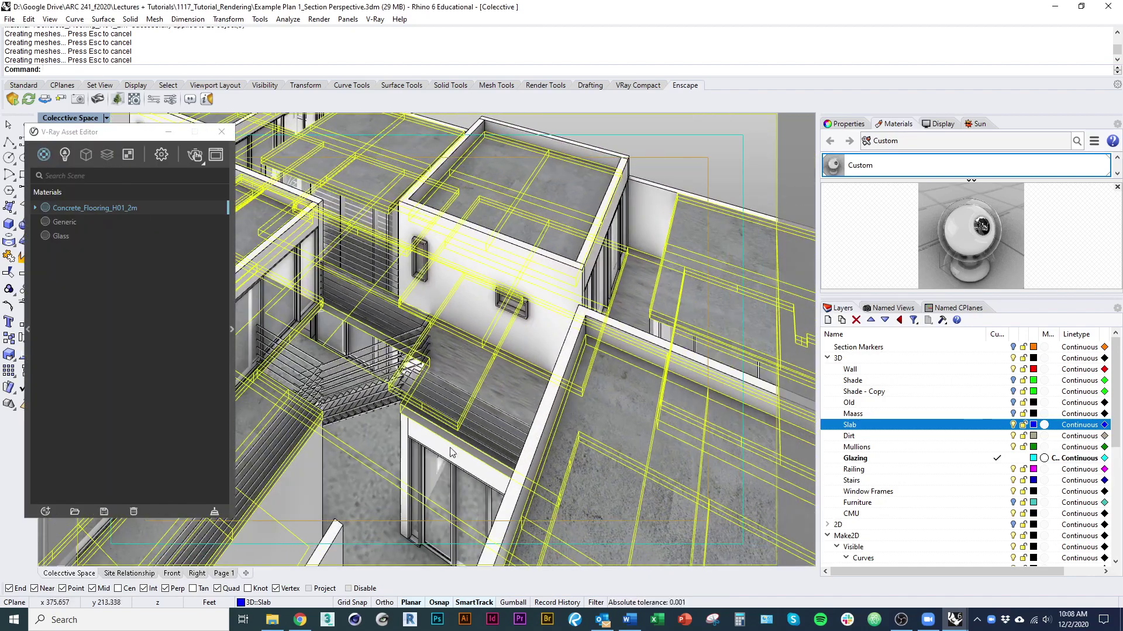
right_drag(450, 453, 542, 290)
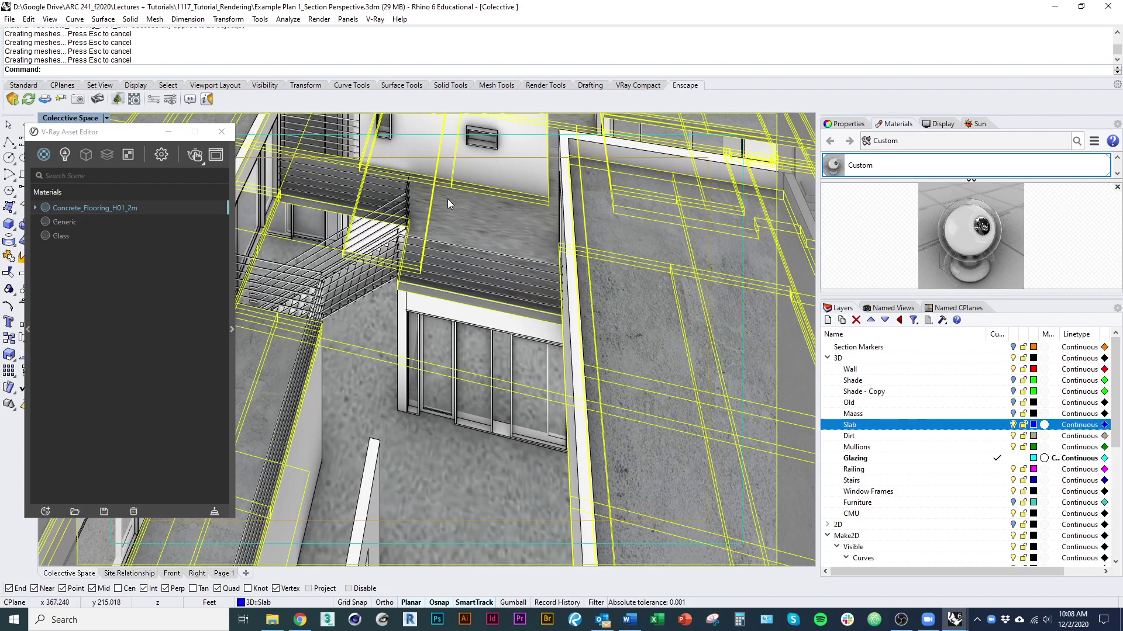
shift+right_drag(518, 479, 524, 368)
scroll(524, 368, down, 6)
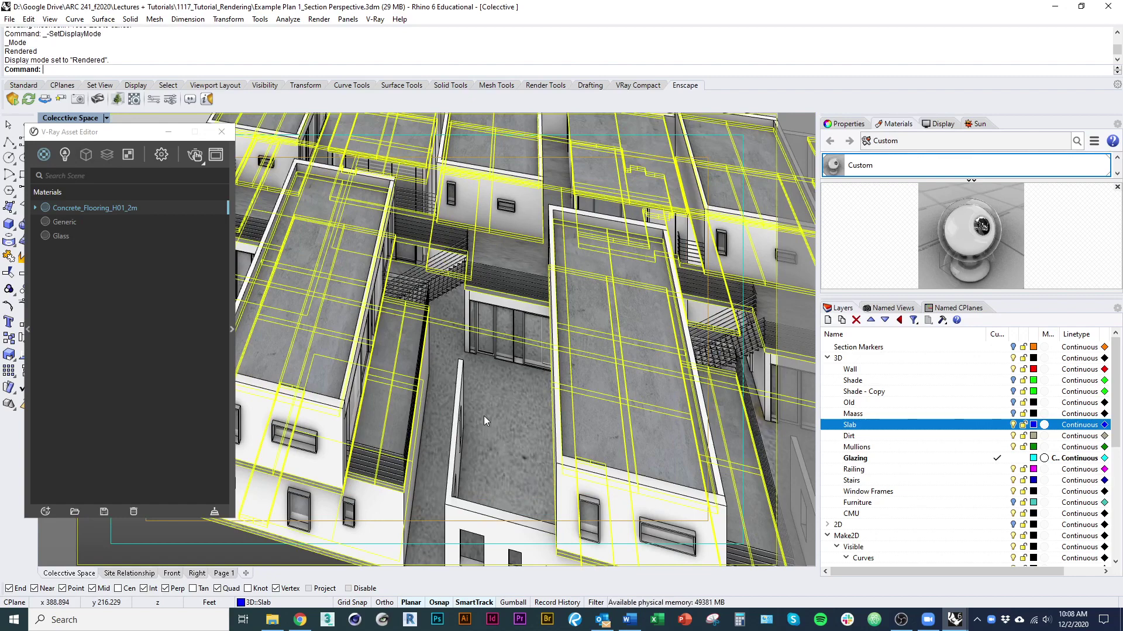
right_drag(503, 355, 458, 350)
Switch to the maximized Top viewport, isolate the selected Slab objects and clear the selection
key(ctrl+F1)
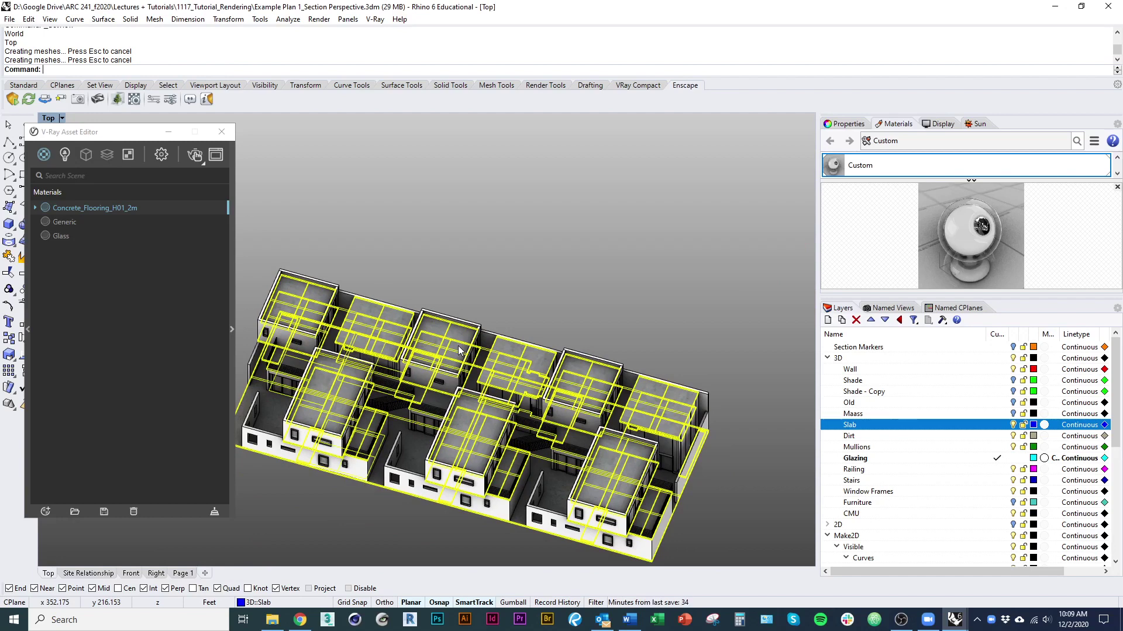
text(isolate)
key(Return)
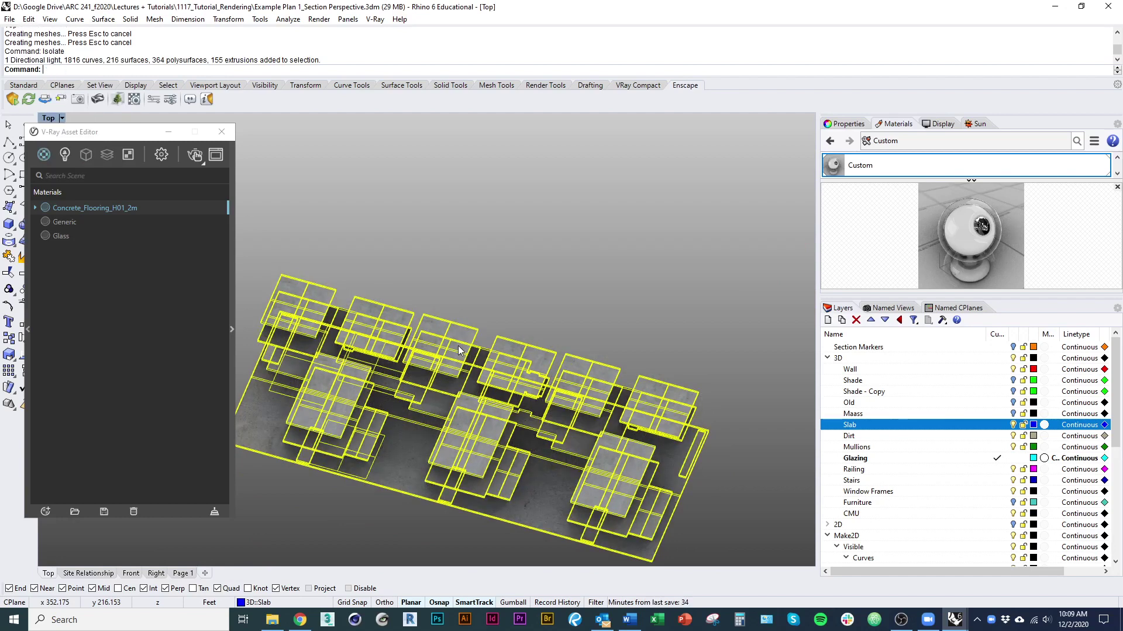
key(Escape)
Compare the scale and direction of the concrete texture across the isolated slabs, checking the walkway and ground slabs individually
scroll(514, 374, up, 6)
right_drag(497, 384, 703, 373)
scroll(669, 351, down, 3)
scroll(527, 289, up, 5)
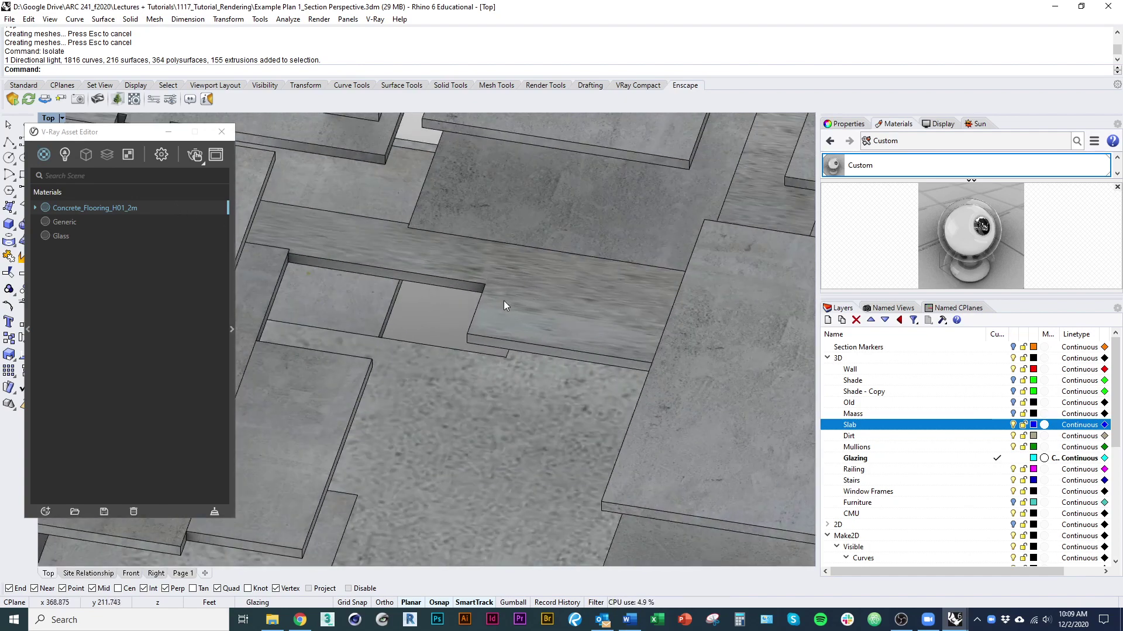
scroll(485, 349, down, 8)
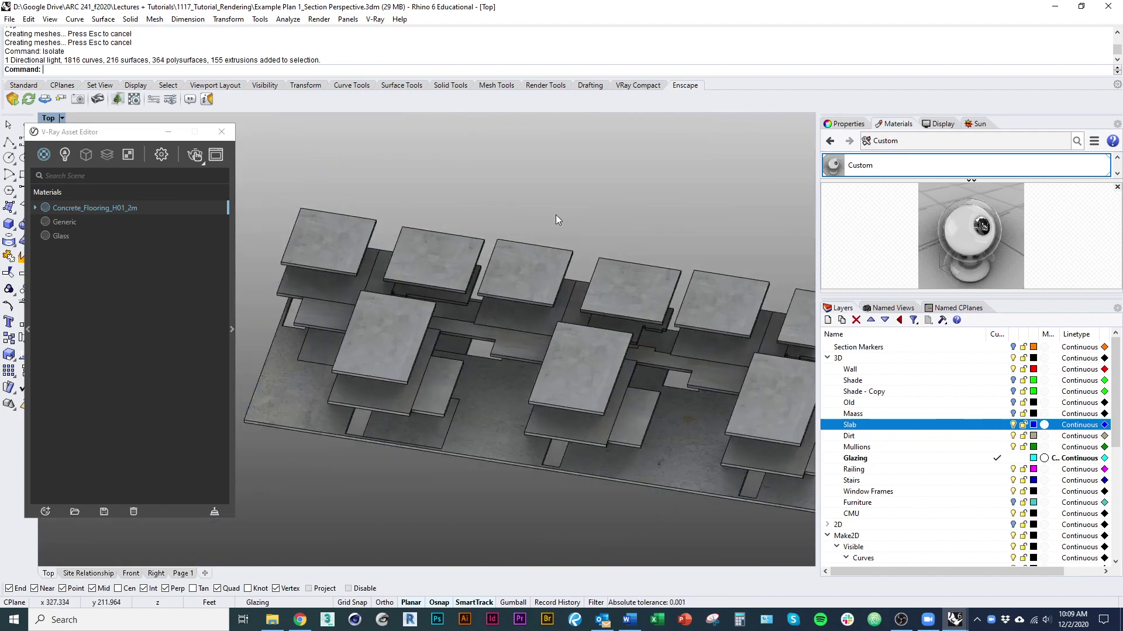
click(515, 344)
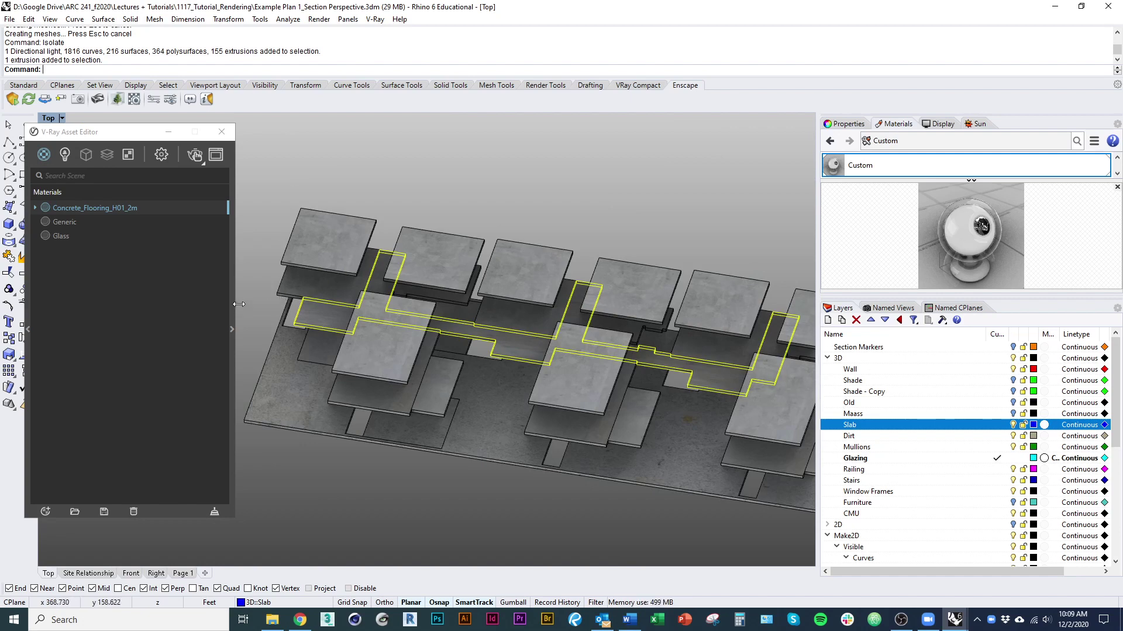
click(336, 408)
scroll(398, 391, down, 2)
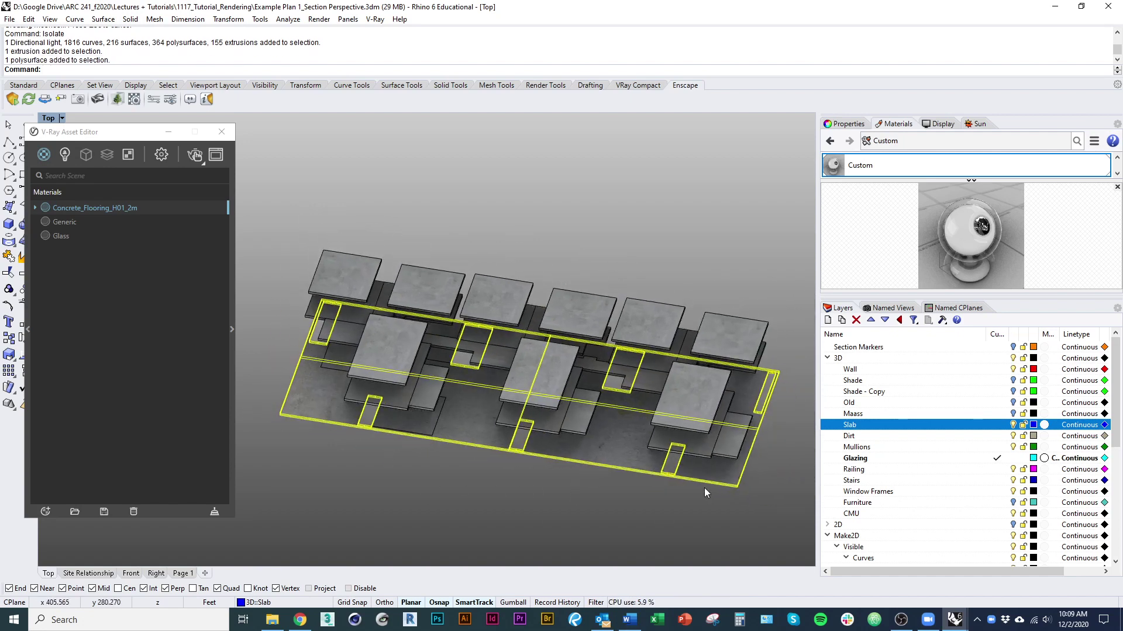
click(652, 511)
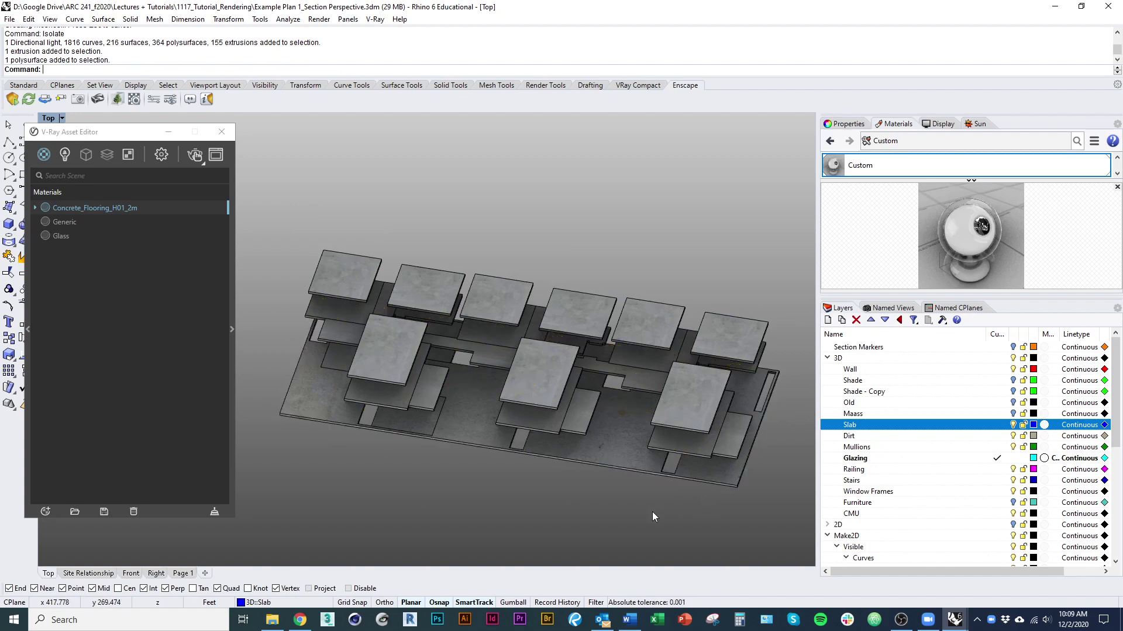
scroll(599, 411, up, 2)
right_drag(668, 437, 646, 159)
scroll(637, 446, up, 8)
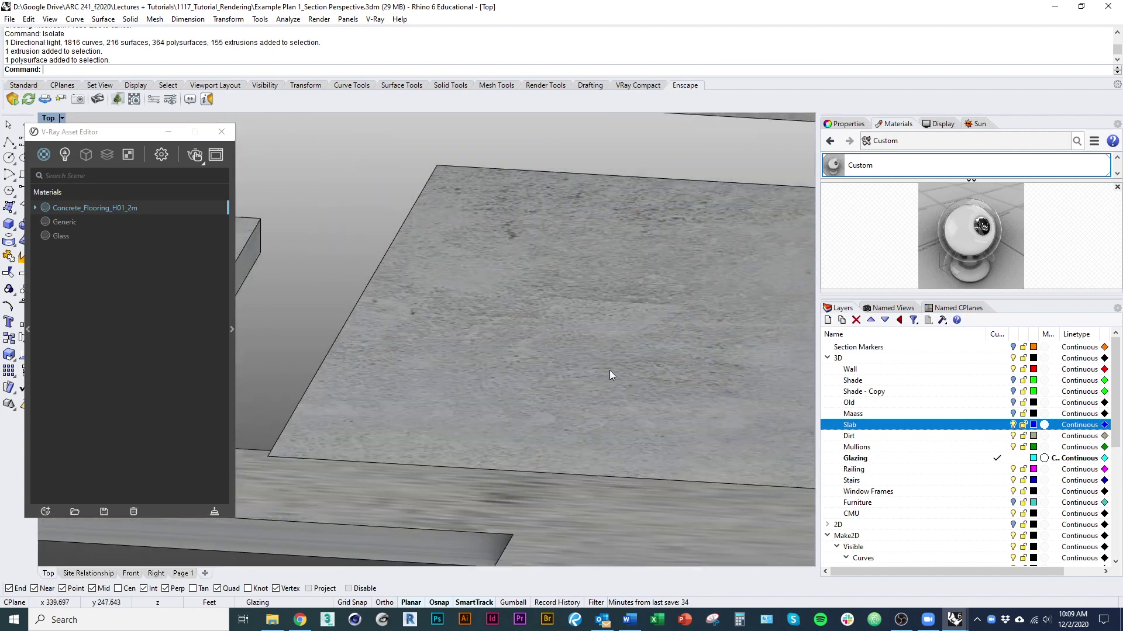
shift+right_drag(609, 370, 617, 214)
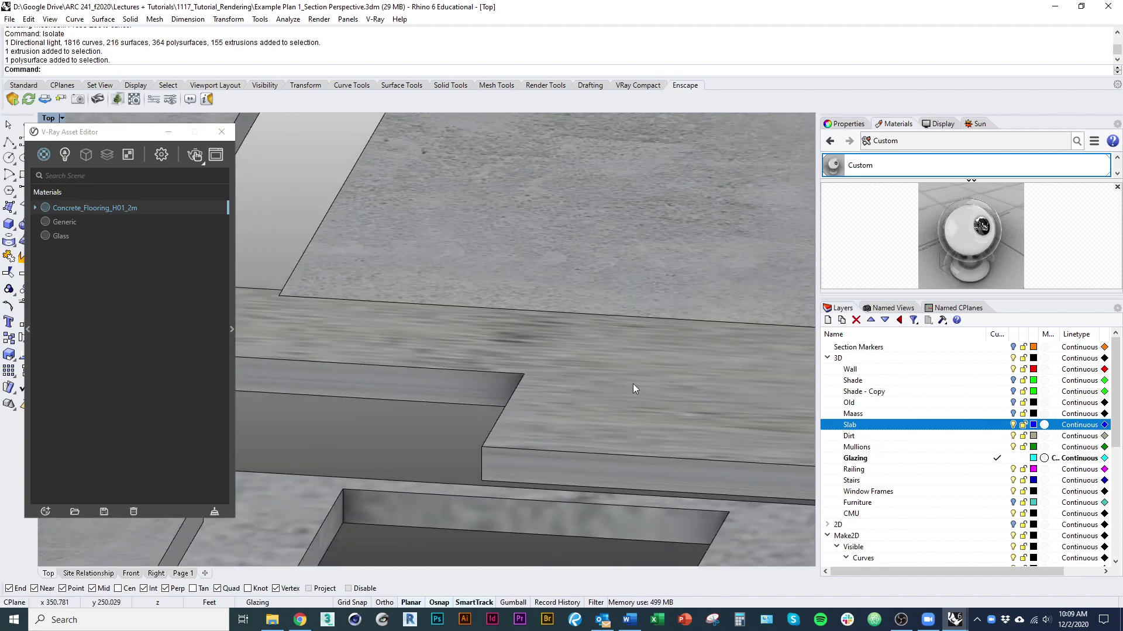
scroll(633, 384, down, 10)
Select all the isolated slabs and show their Texture Mapping properties
drag(310, 326, 754, 543)
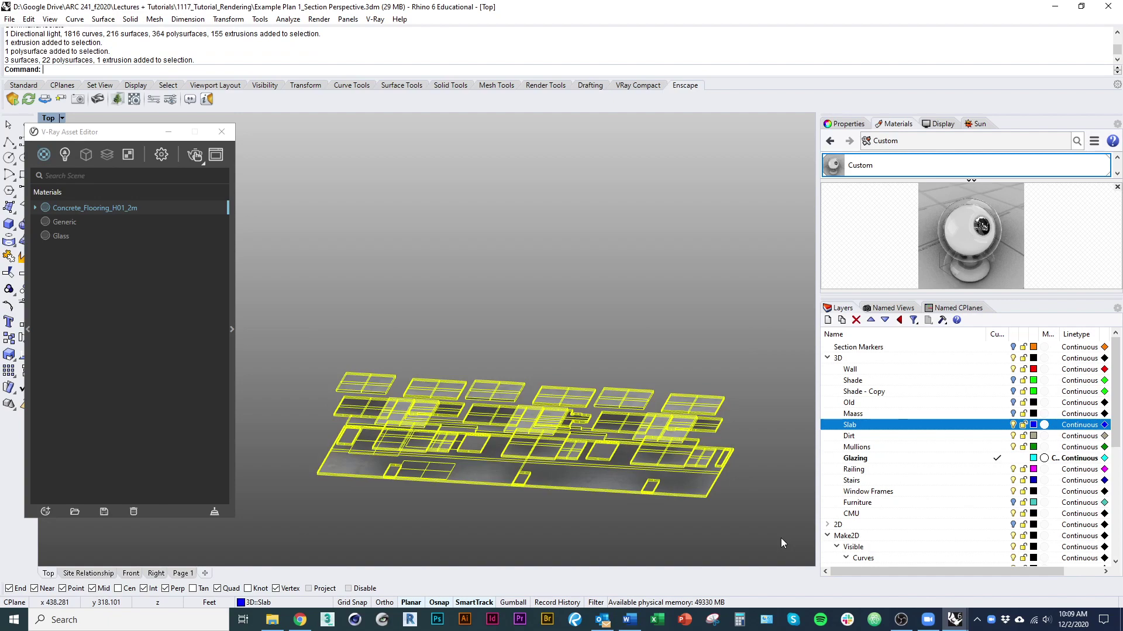
scroll(573, 456, up, 8)
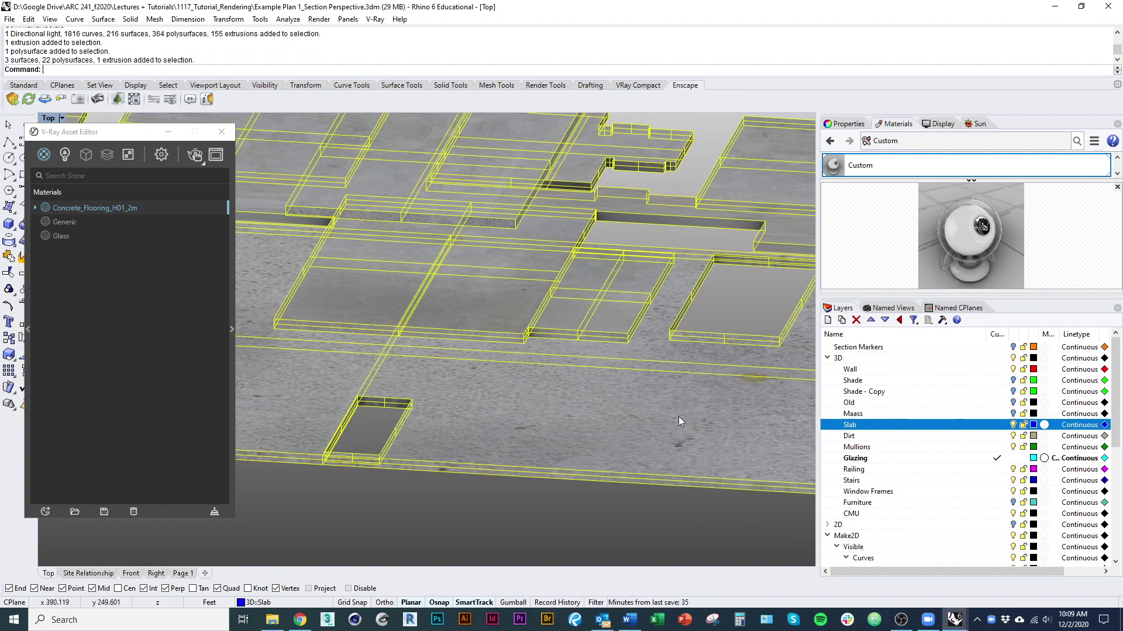
scroll(678, 416, down, 10)
drag(335, 285, 659, 420)
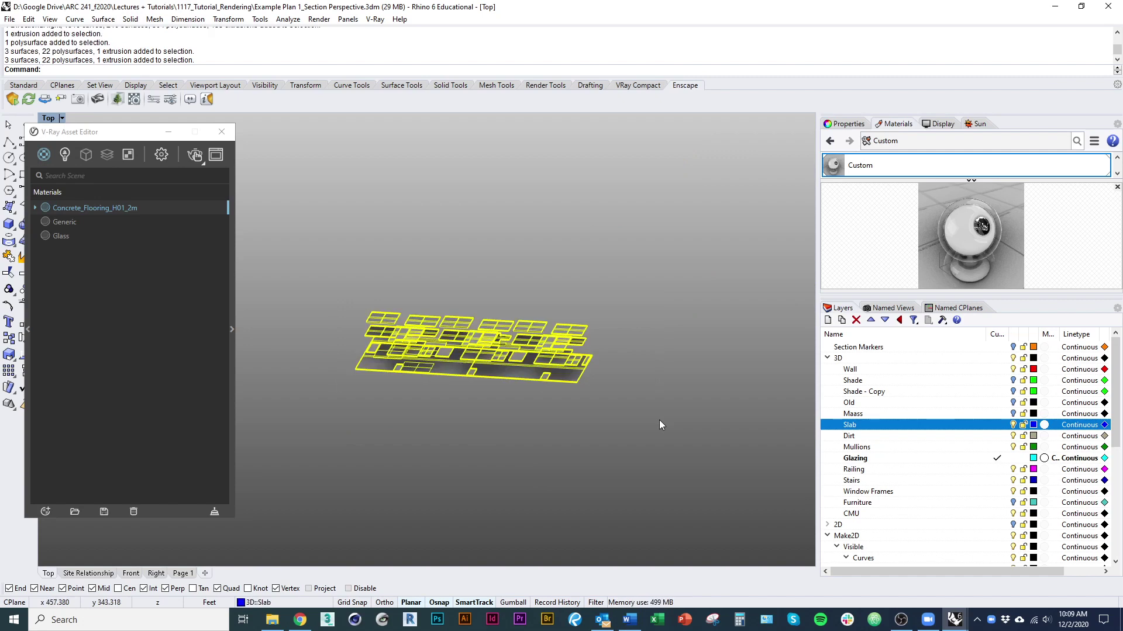
click(850, 125)
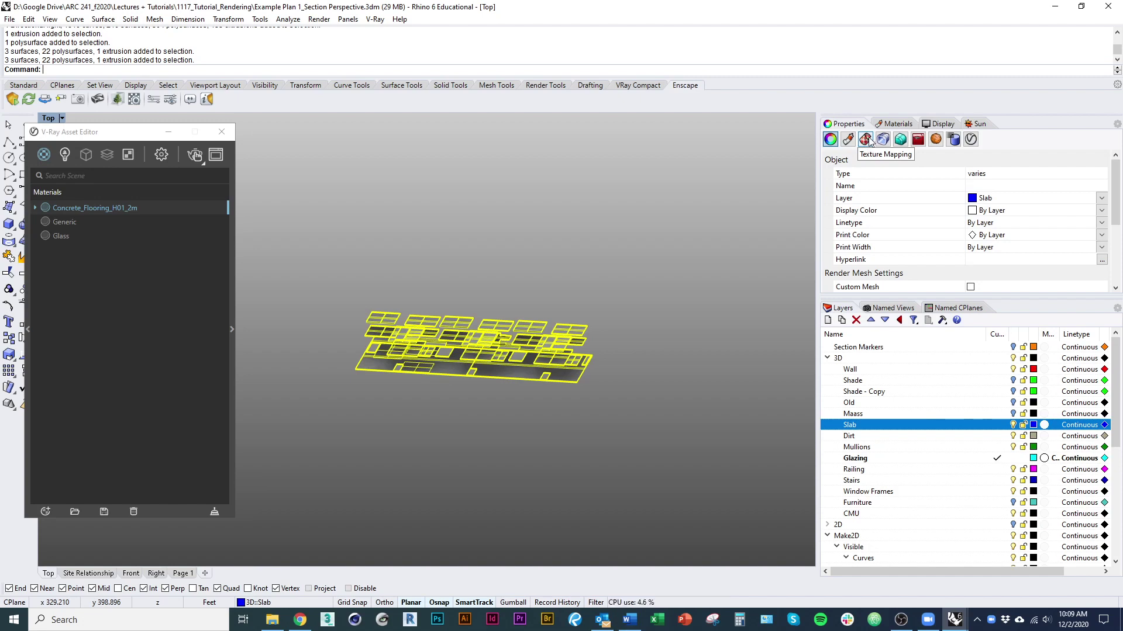
click(866, 142)
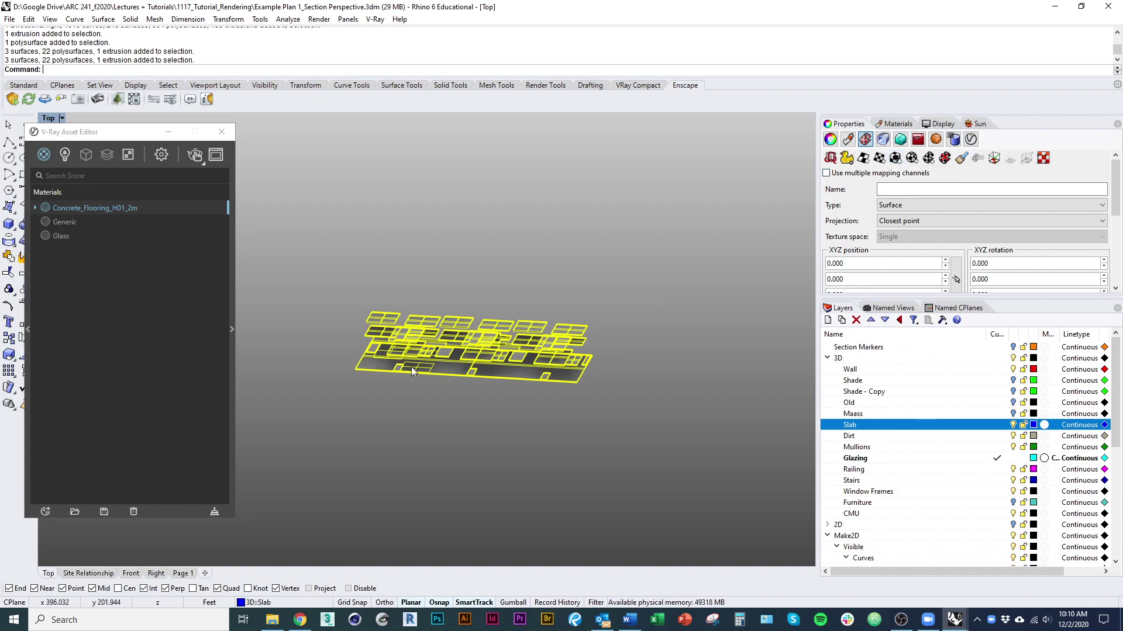
Apply a capped box texture mapping to the selected slabs, starting at the ground slab's outer corner, with length, width and height of 10 feet
click(894, 159)
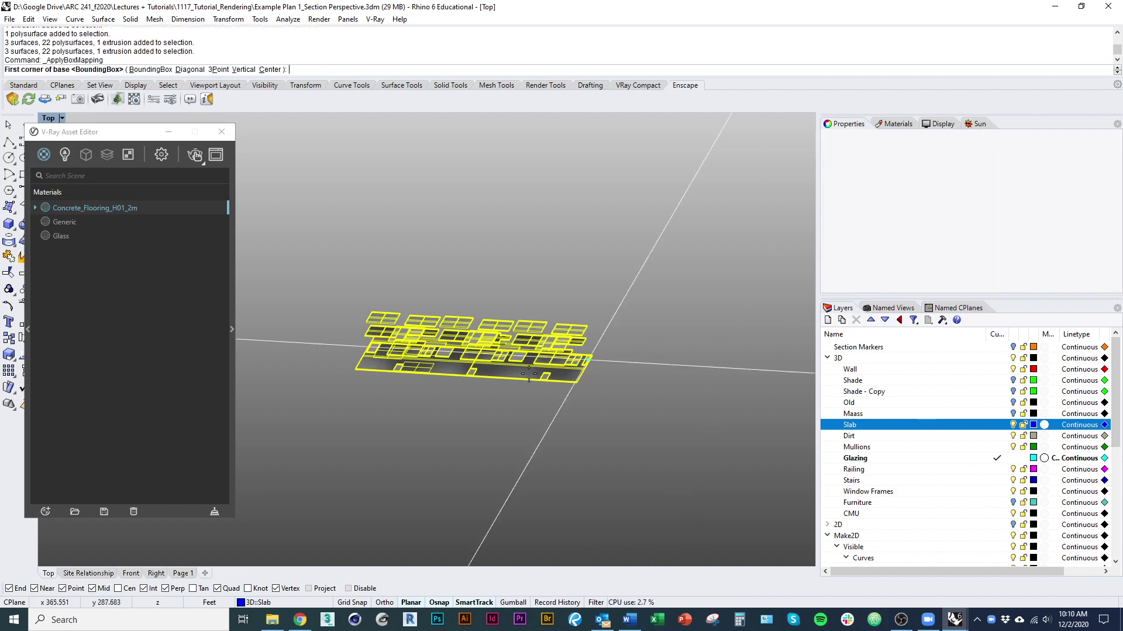
scroll(374, 377, up, 5)
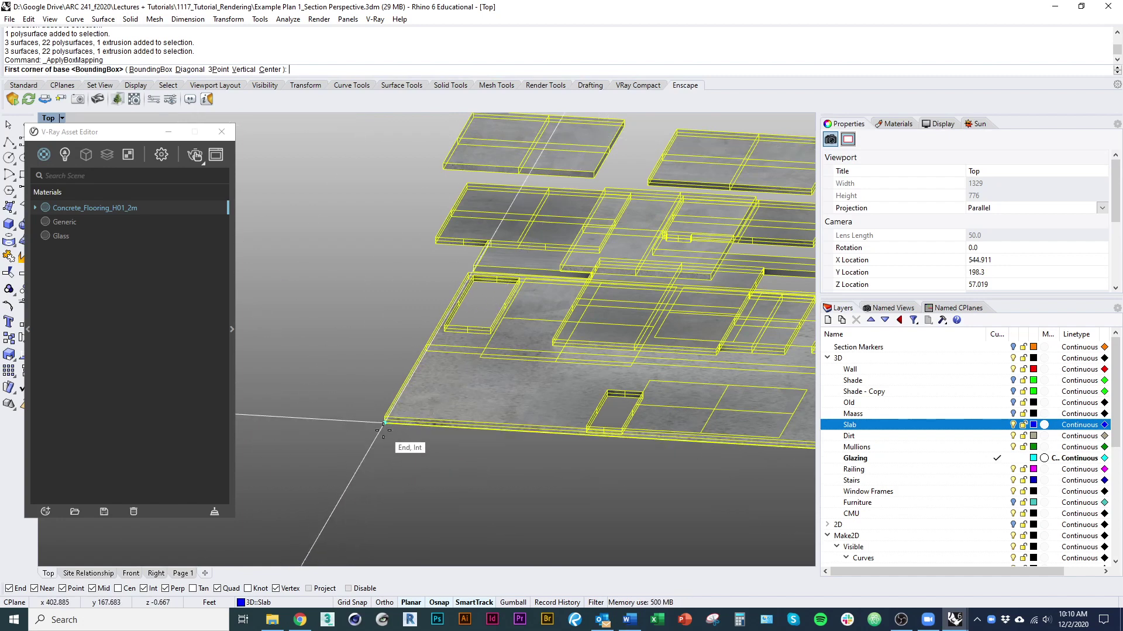
click(384, 424)
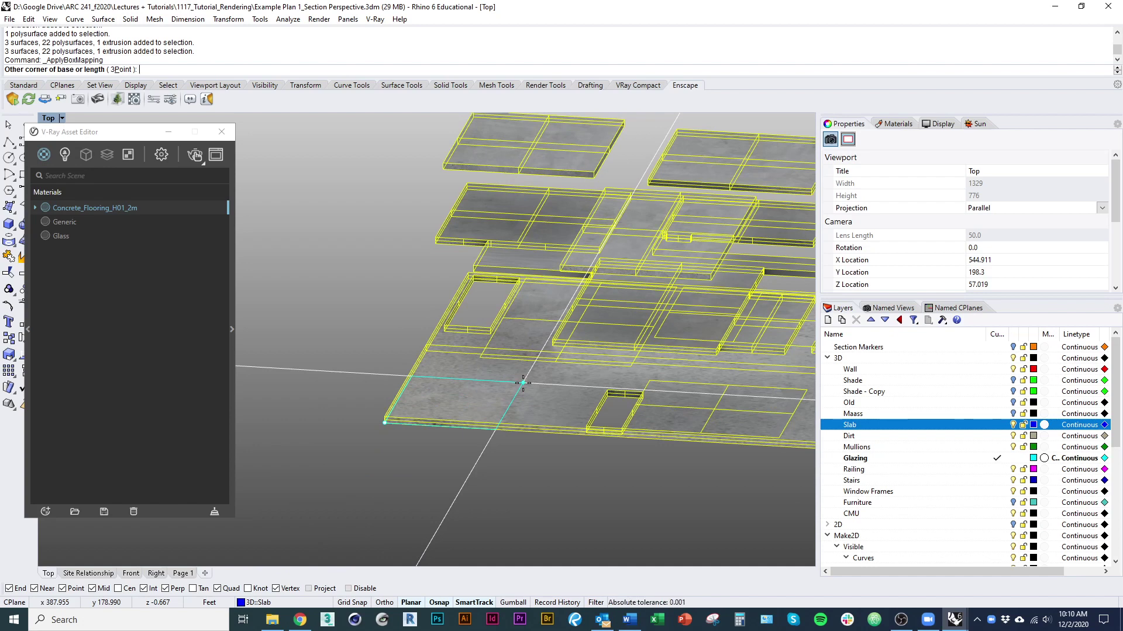
text(10)
key(Return)
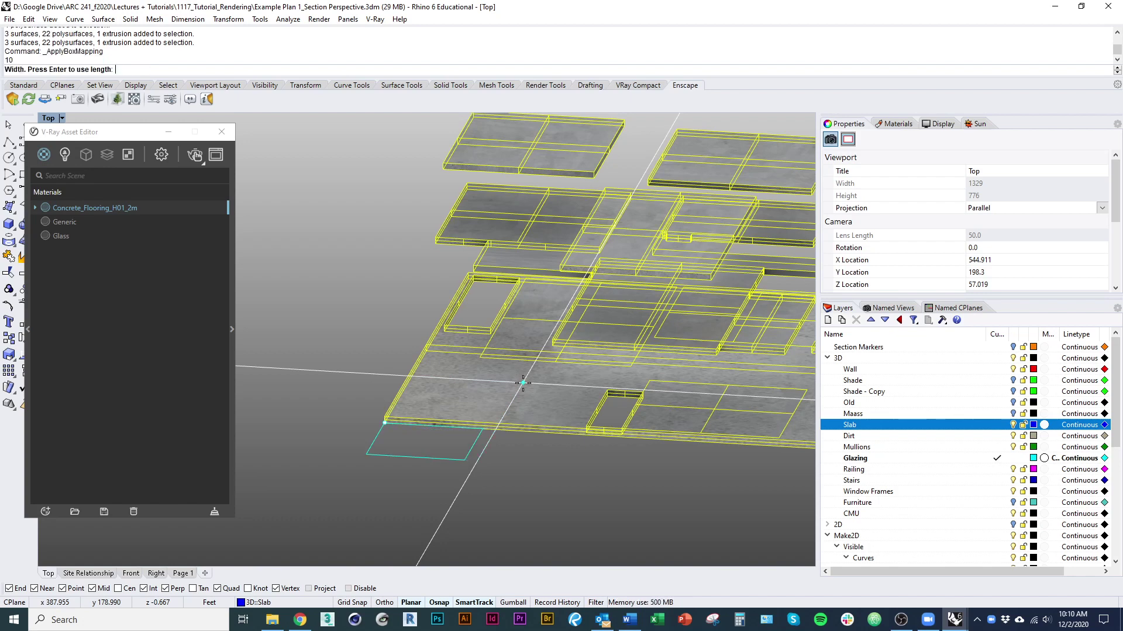
key(Return)
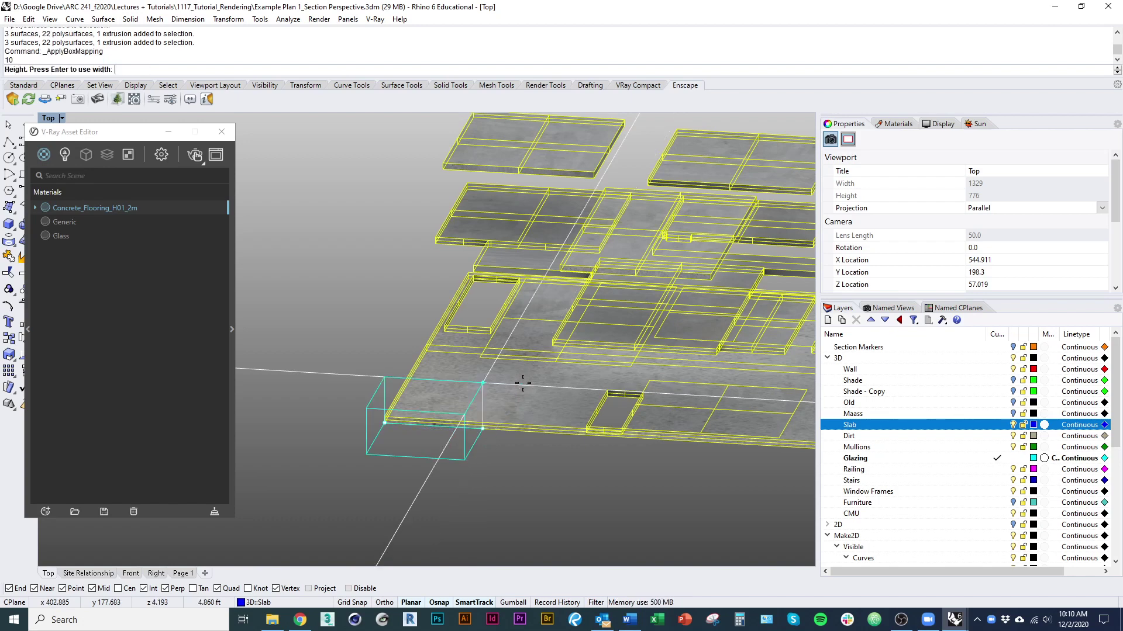
key(Return)
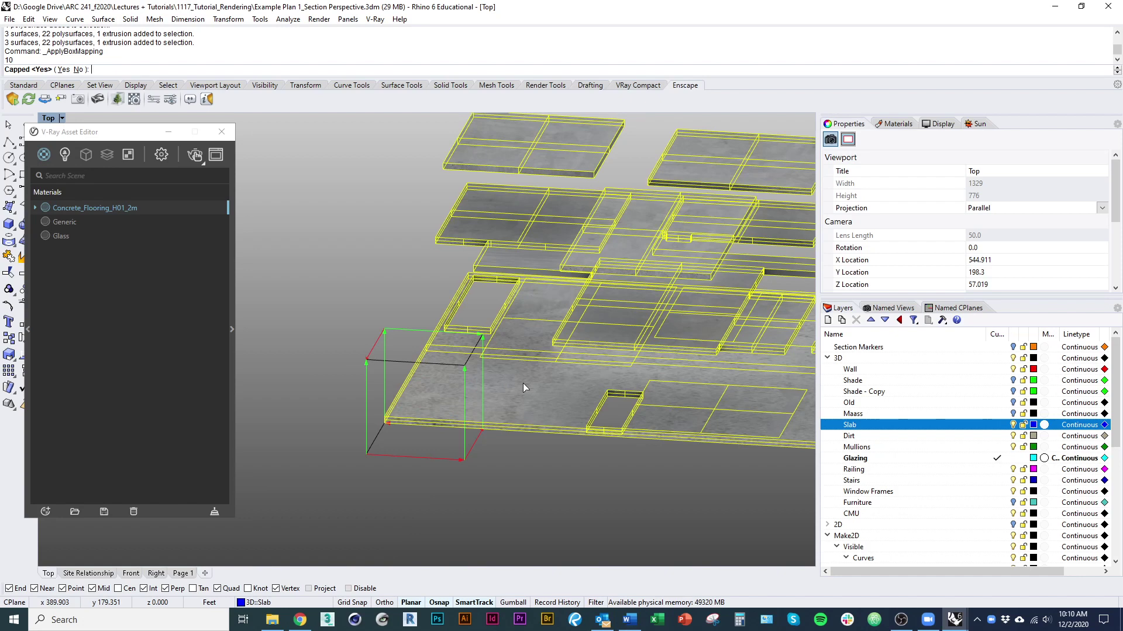
scroll(439, 385, down, 2)
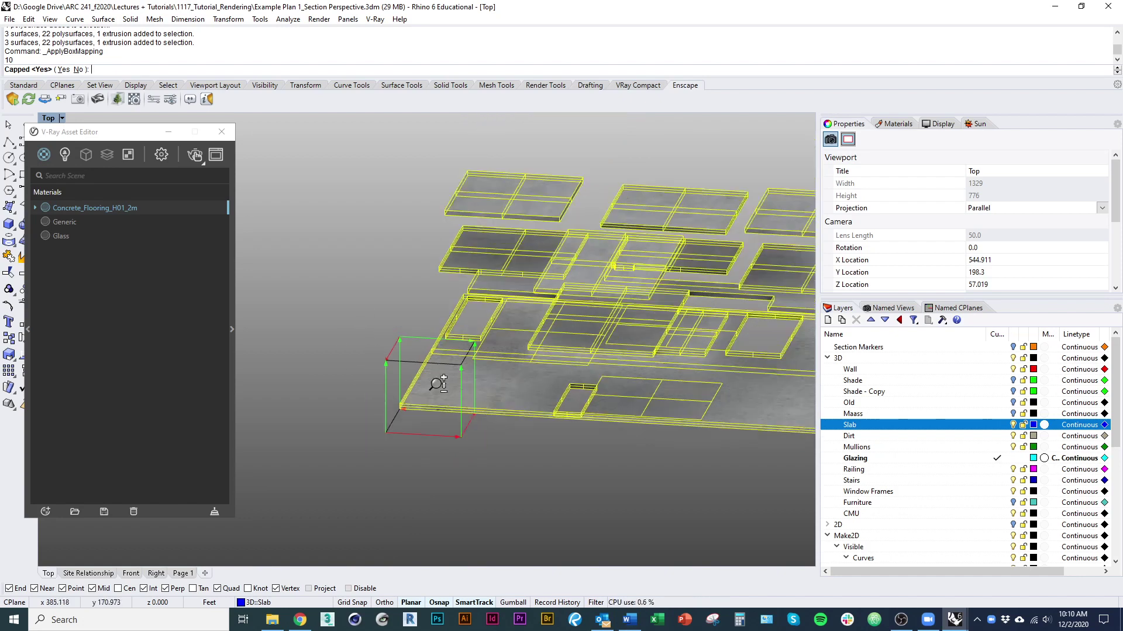
scroll(439, 384, down, 2)
right_drag(438, 384, 416, 395)
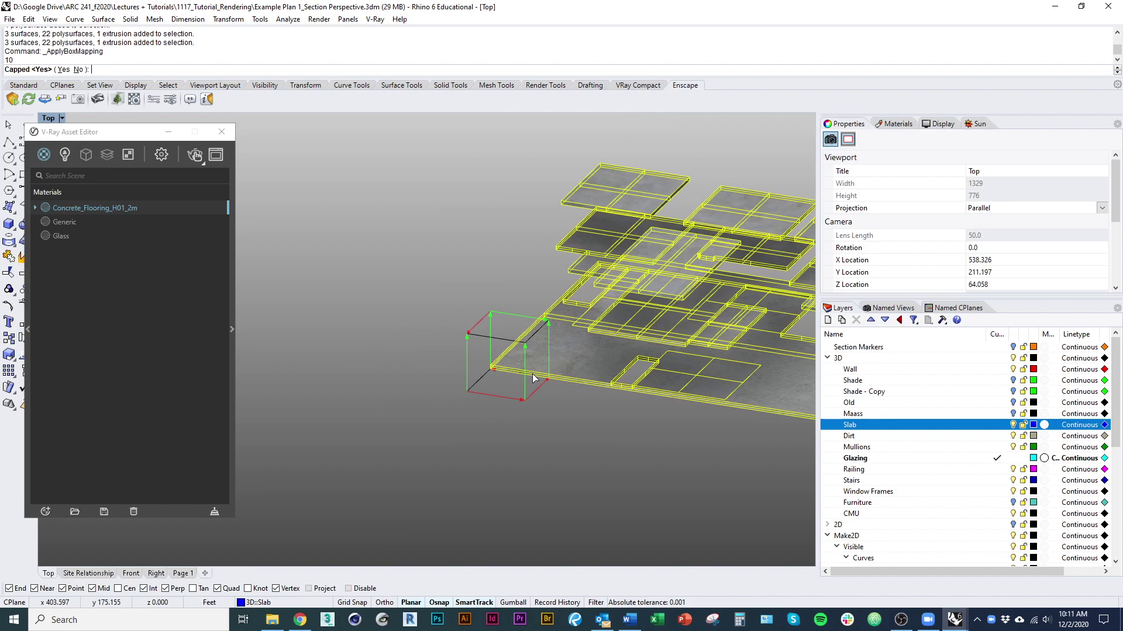
key(Return)
Clear the selection and examine the scale, direction and continuity of the concrete texture across the ground slab, upper floors and roofs
scroll(524, 356, up, 5)
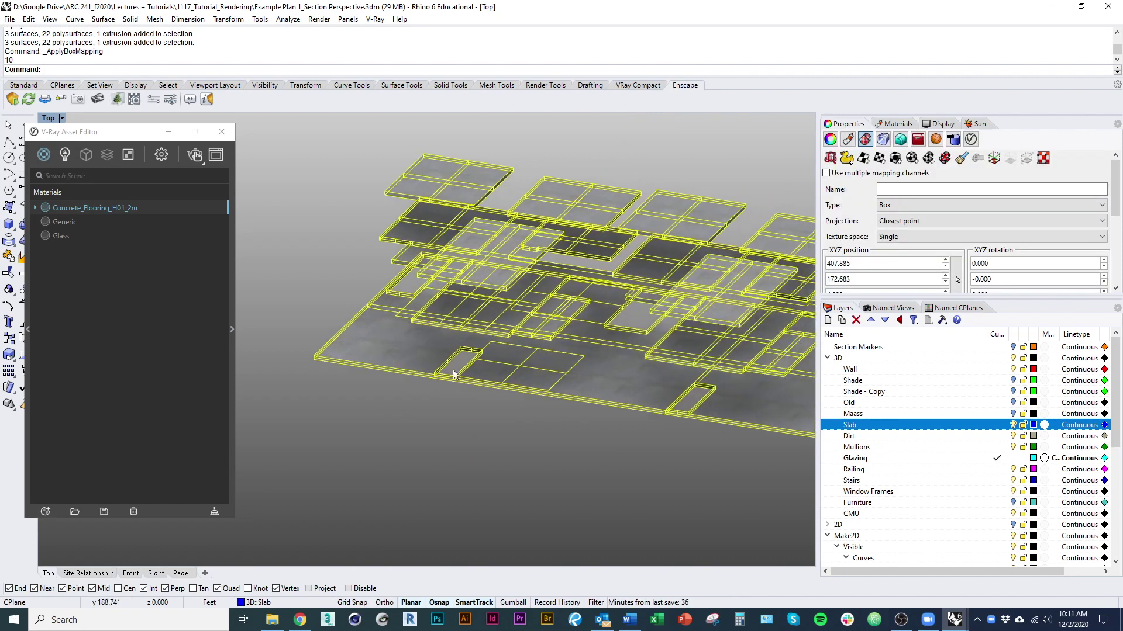
scroll(559, 321, up, 5)
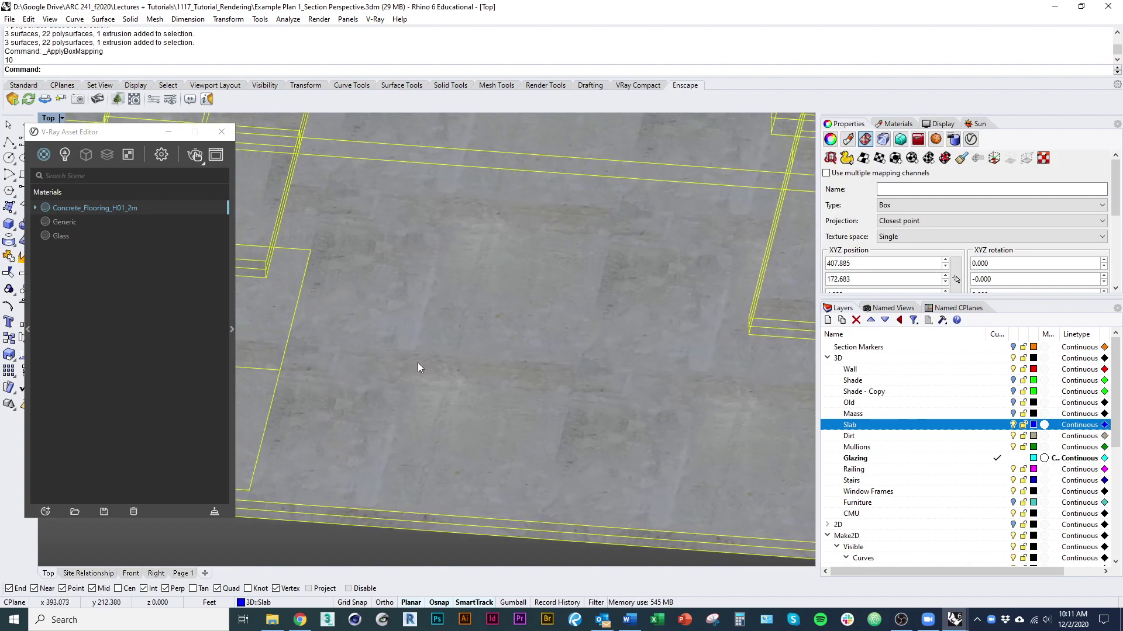
shift+right_drag(566, 383, 612, 454)
mouse_move(561, 403)
shift+right_down()
mouse_move(632, 439)
mouse_move(644, 476)
mouse_move(626, 453)
mouse_move(656, 490)
shift+right_up()
scroll(632, 439, down, 5)
key(Escape)
scroll(649, 368, down, 6)
shift+right_drag(636, 384, 711, 393)
scroll(465, 451, up, 6)
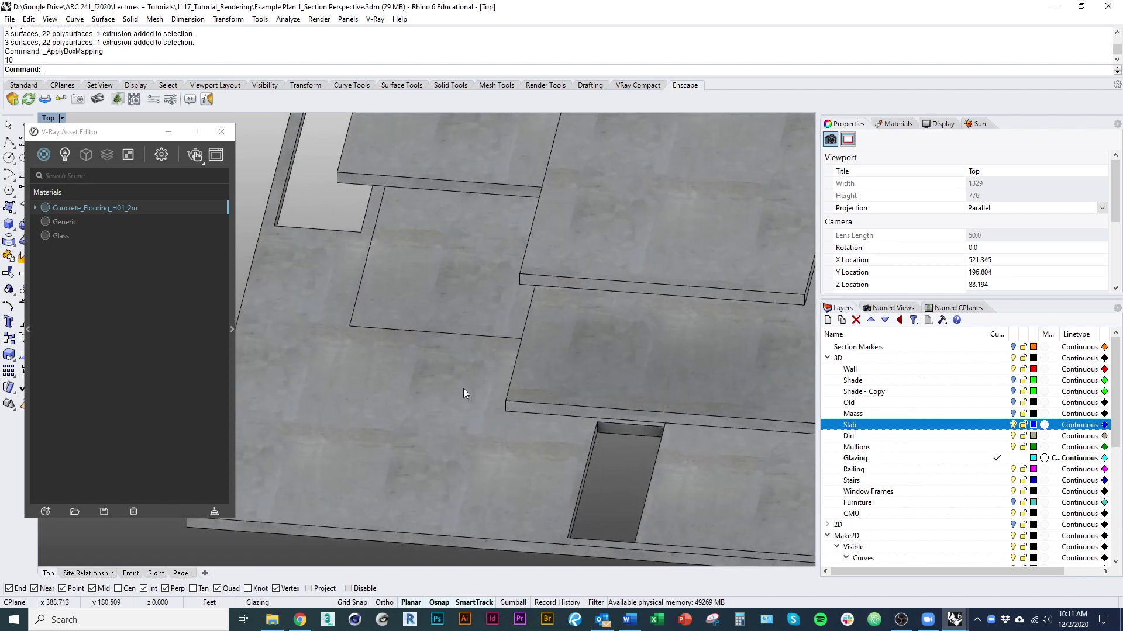
right_drag(460, 493, 574, 482)
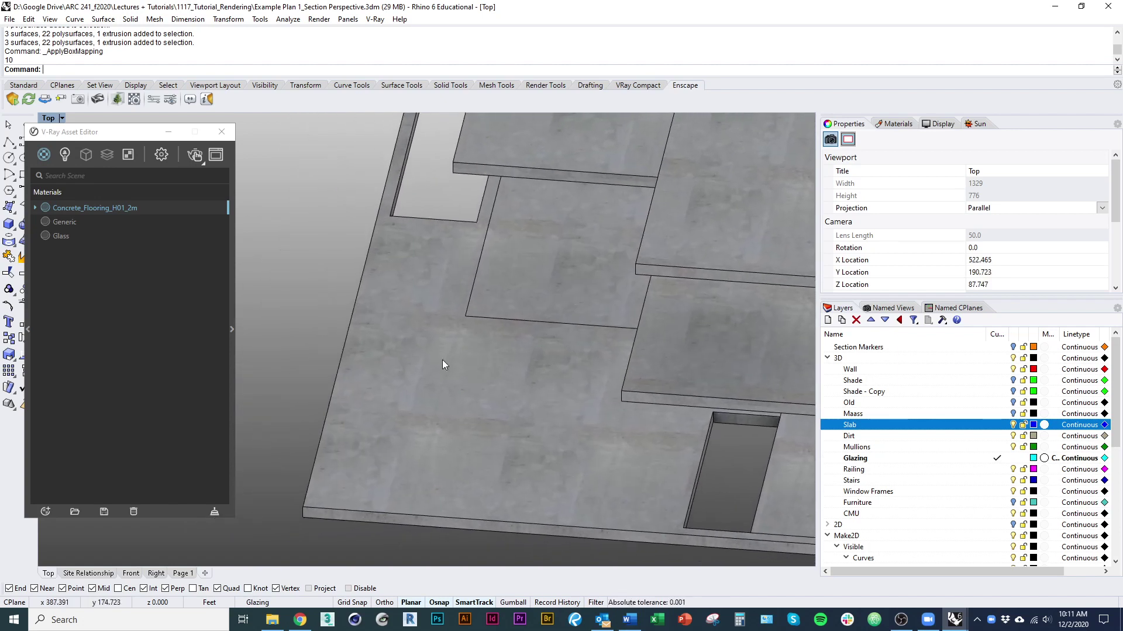
scroll(515, 480, down, 3)
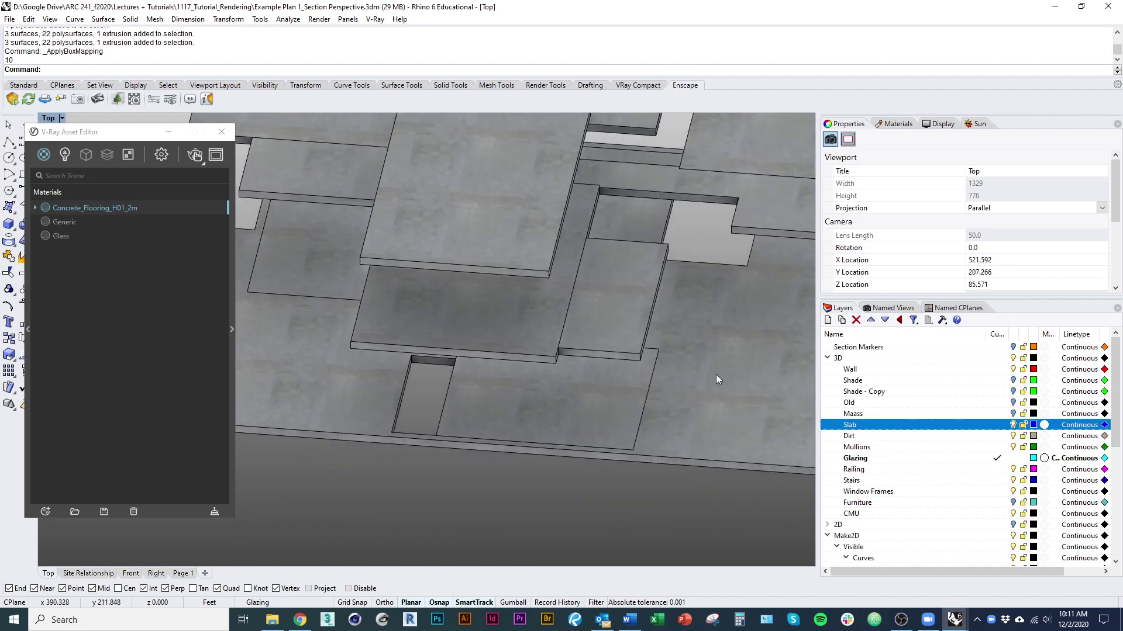
right_drag(725, 375, 434, 393)
right_drag(652, 438, 490, 475)
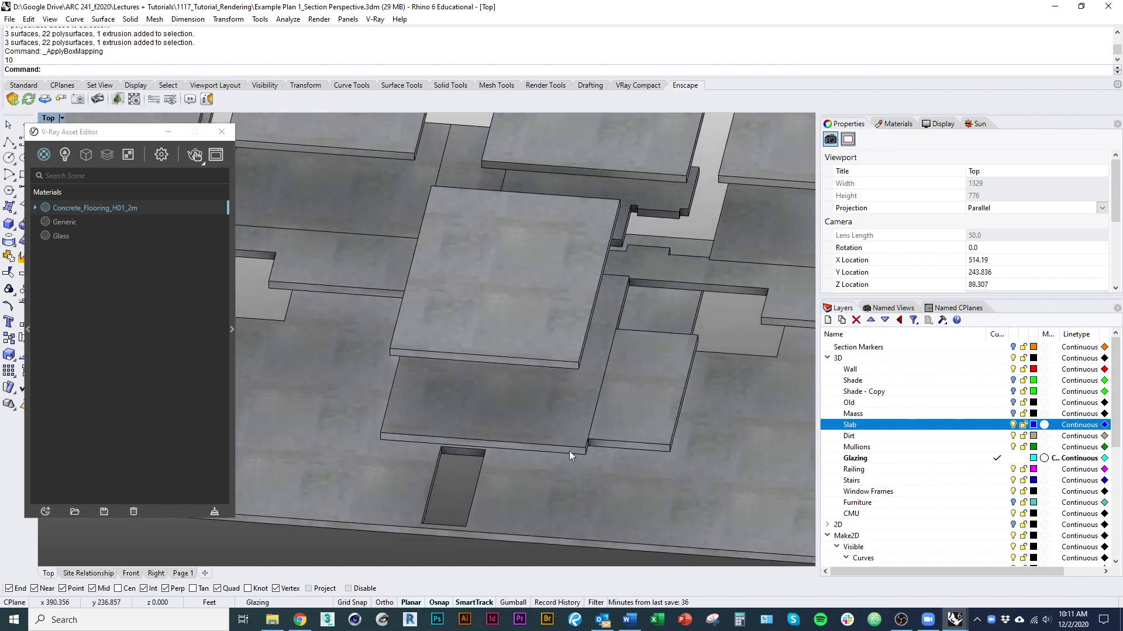
scroll(523, 384, down, 3)
scroll(518, 409, down, 3)
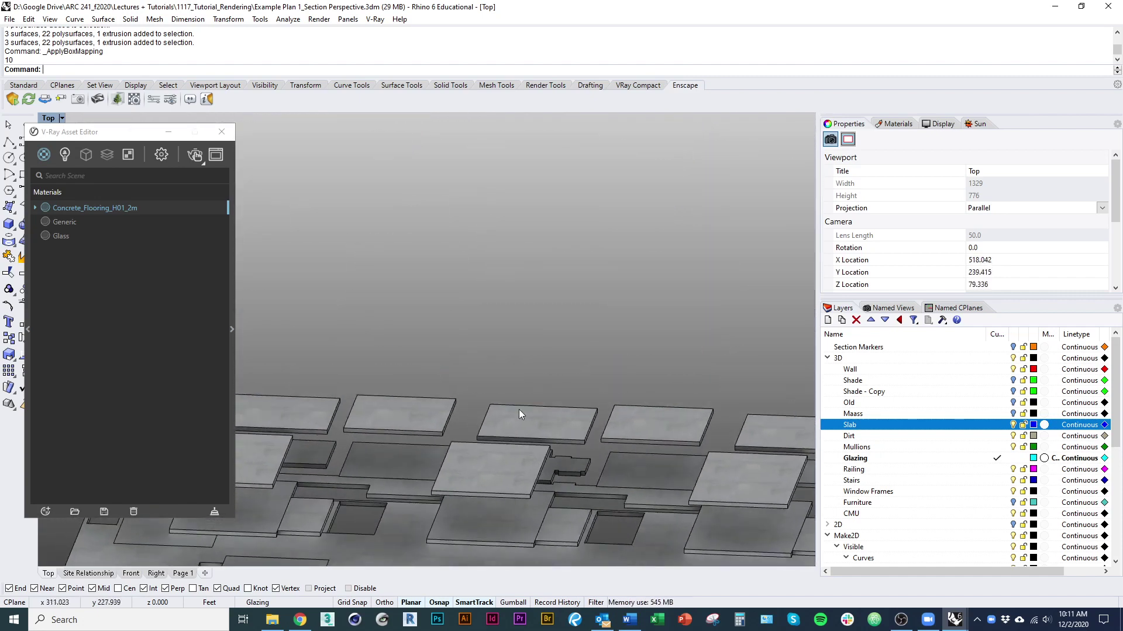
scroll(593, 439, up, 6)
scroll(591, 441, down, 7)
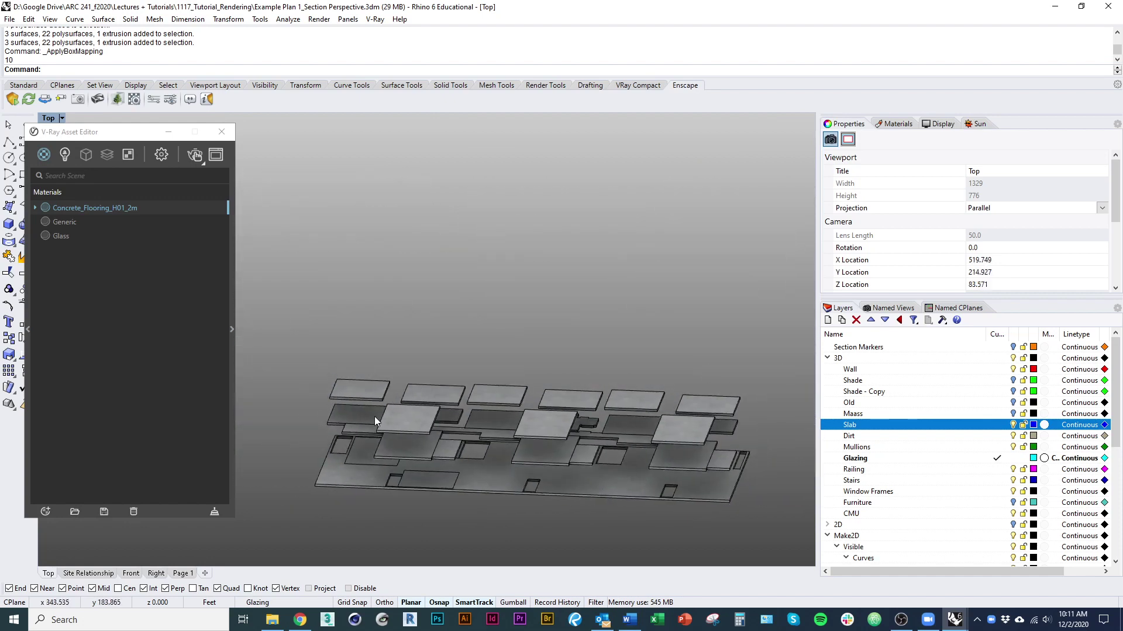
Select all the slabs again and bring their box mapping's XYZ position and rotation values into view
drag(301, 353, 766, 526)
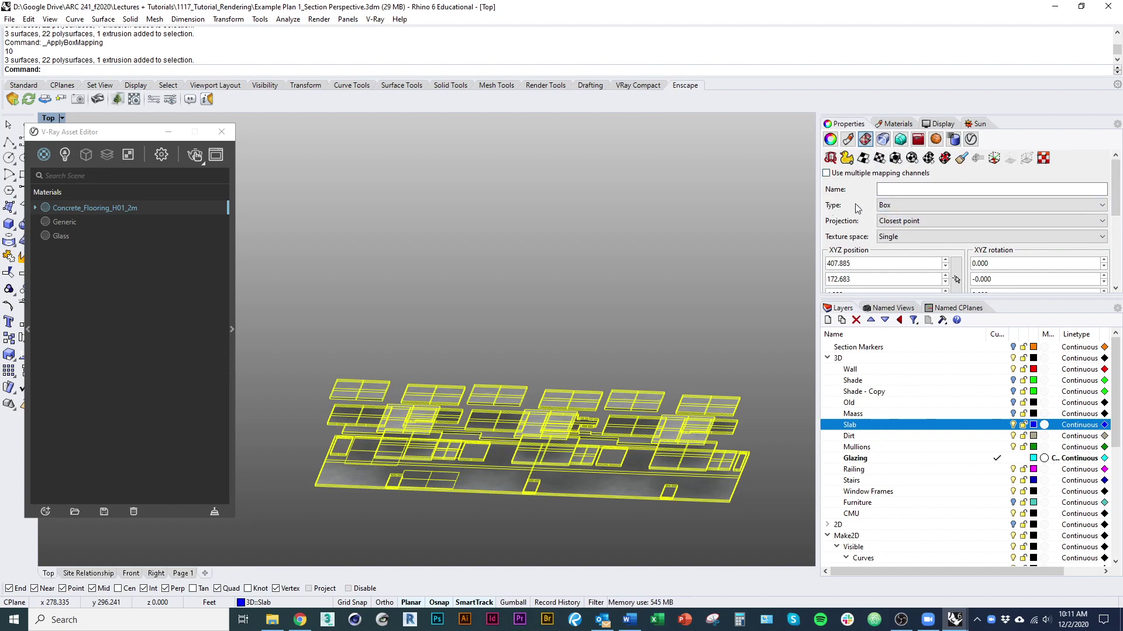
drag(1114, 201, 1114, 224)
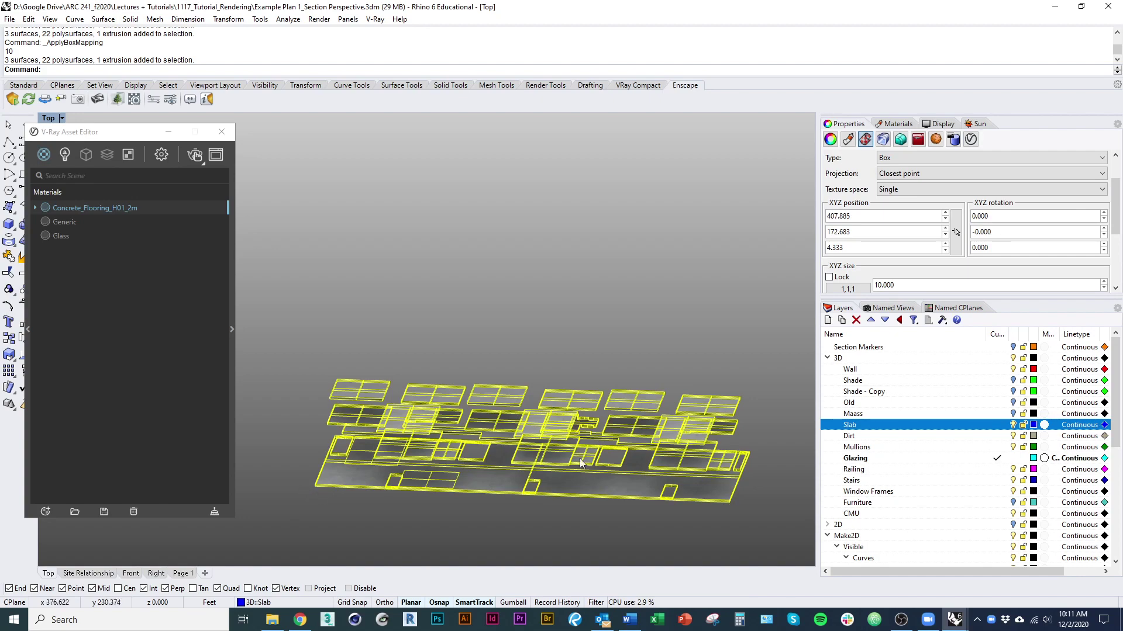
scroll(623, 400, up, 6)
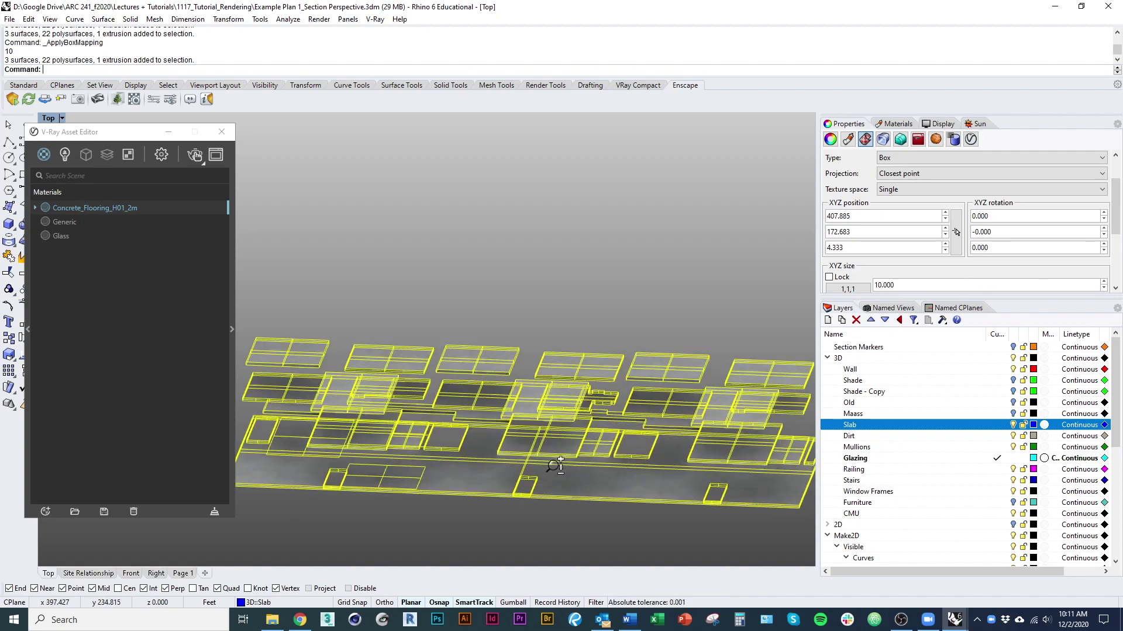
Set the Z rotation of the slabs' box mapping to 90 degrees
click(995, 215)
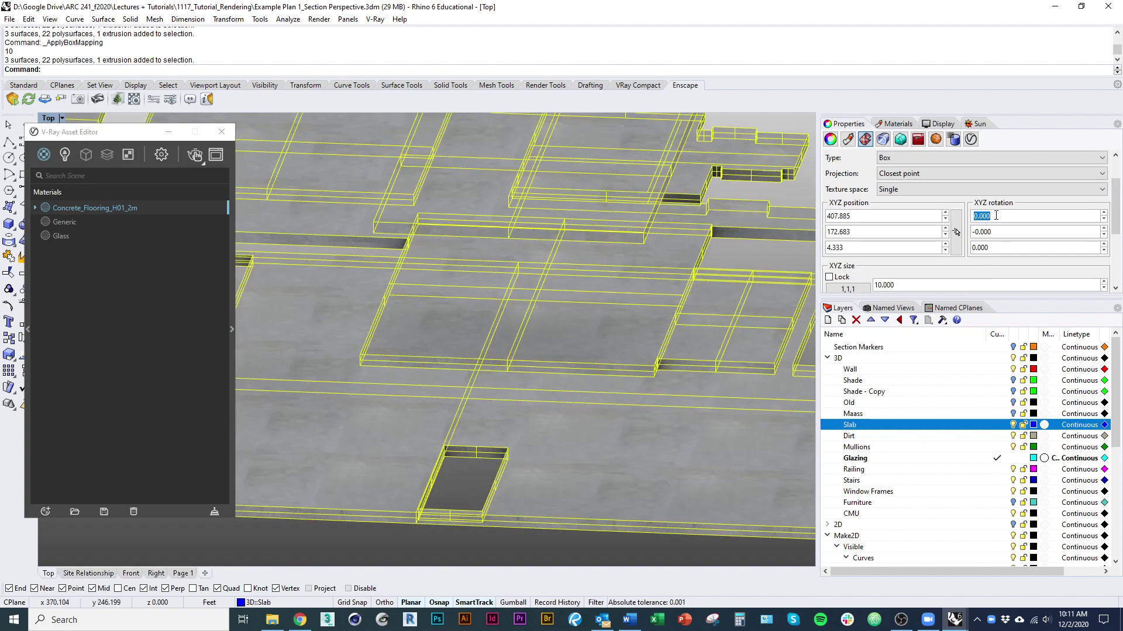
click(1004, 251)
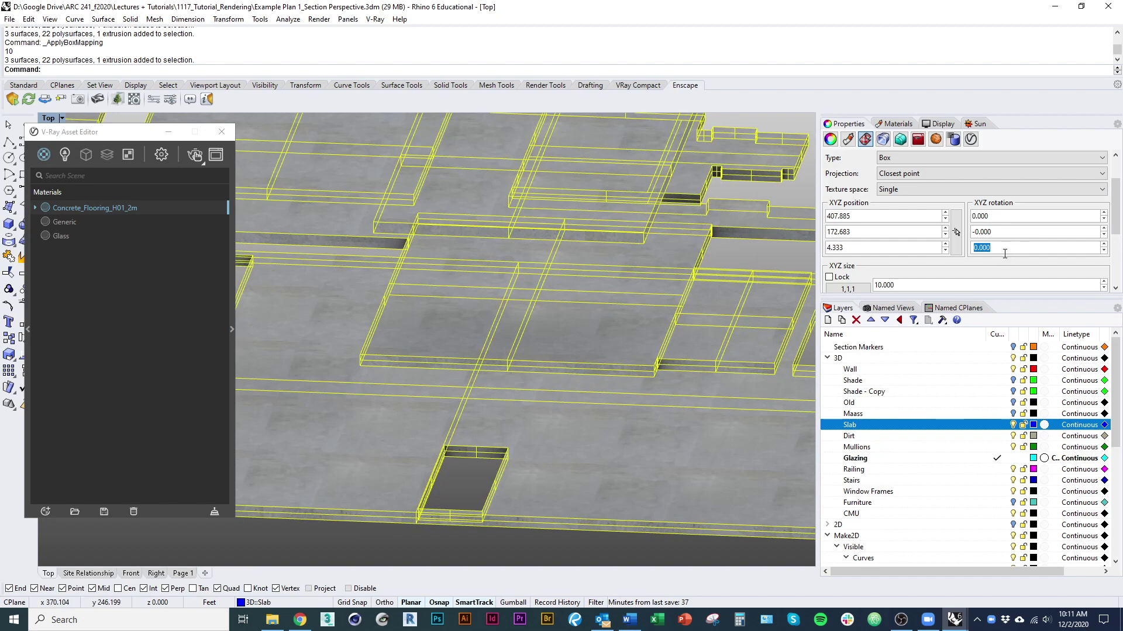
text(90)
key(Return)
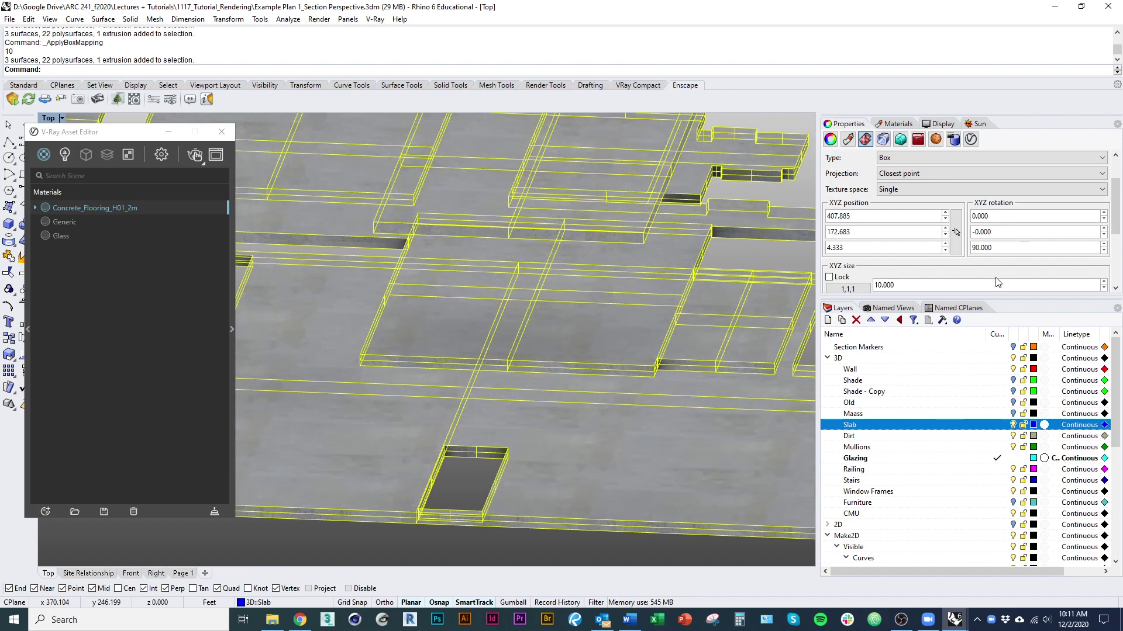
Try a Z rotation of 45 degrees for the slabs' mapping and increase it gradually to compare texture directions
text(45)
click(1104, 245)
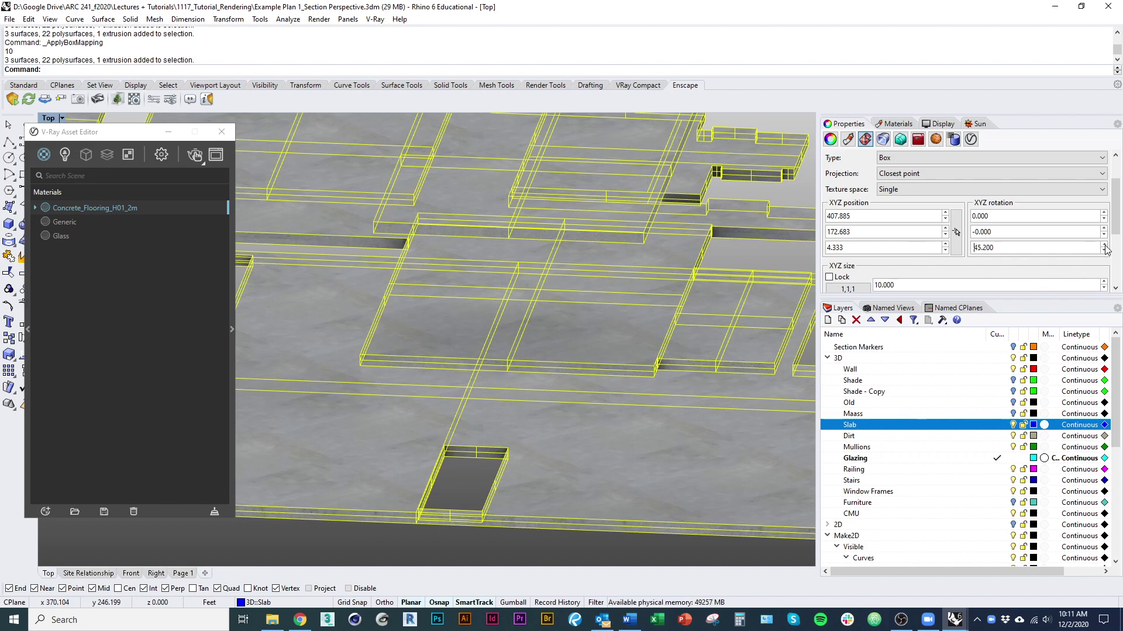
click(1104, 245)
scroll(1084, 250, up, 7)
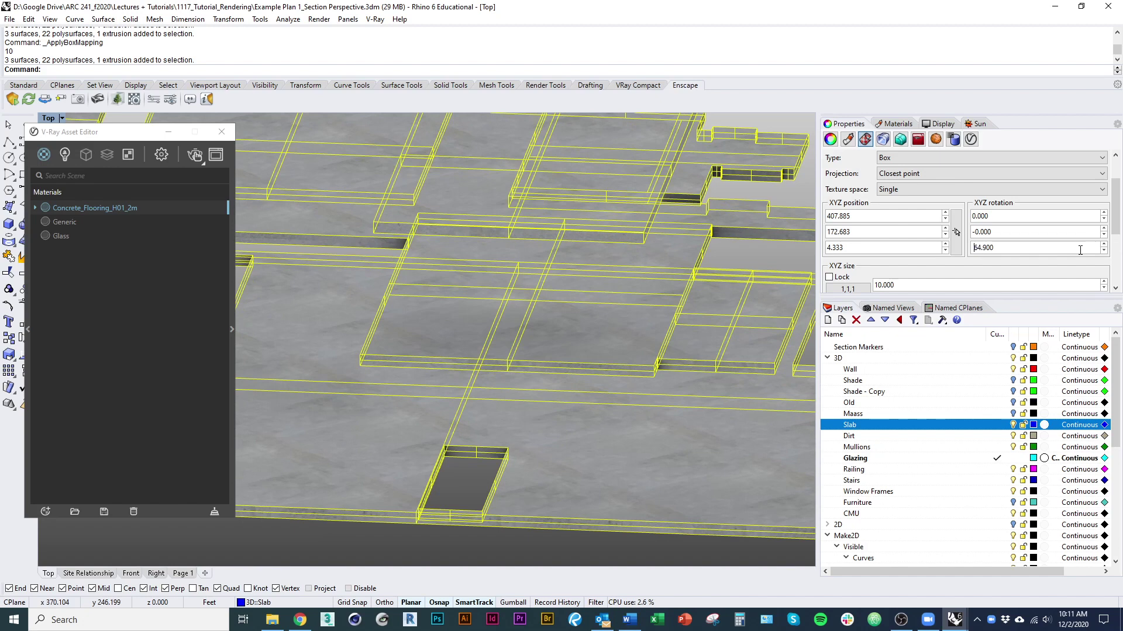
scroll(1080, 250, up, 5)
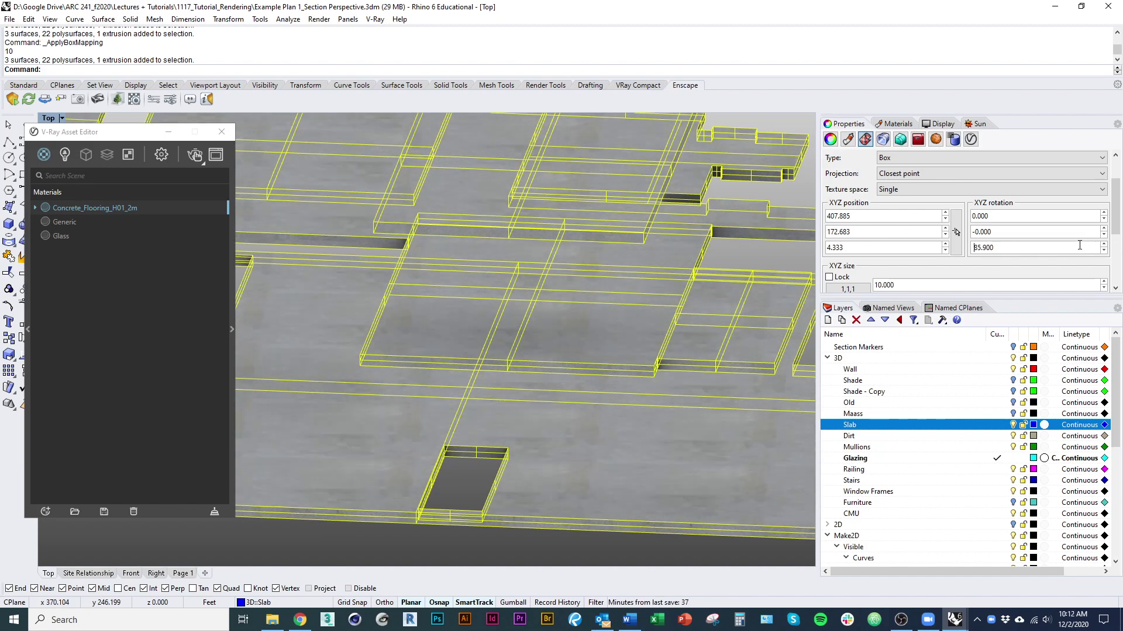
Reset the Z rotation of the slabs' mapping to 0
drag(1077, 245, 816, 231)
text(0)
key(Return)
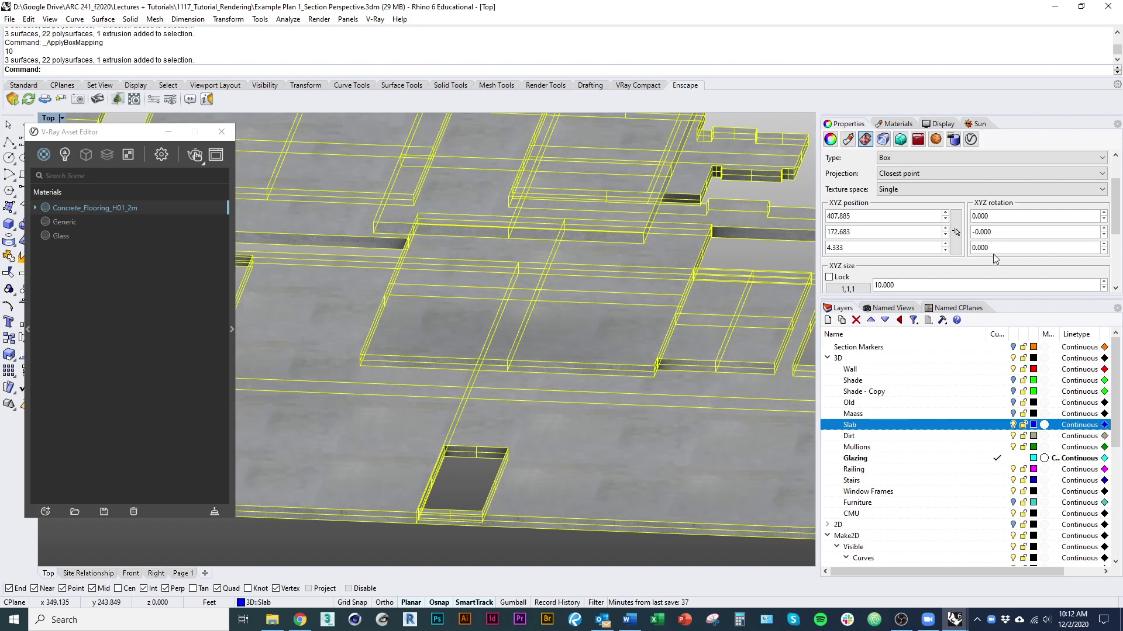
Set the XYZ size of the slabs' box mapping to 15 in all three directions
scroll(964, 211, down, 3)
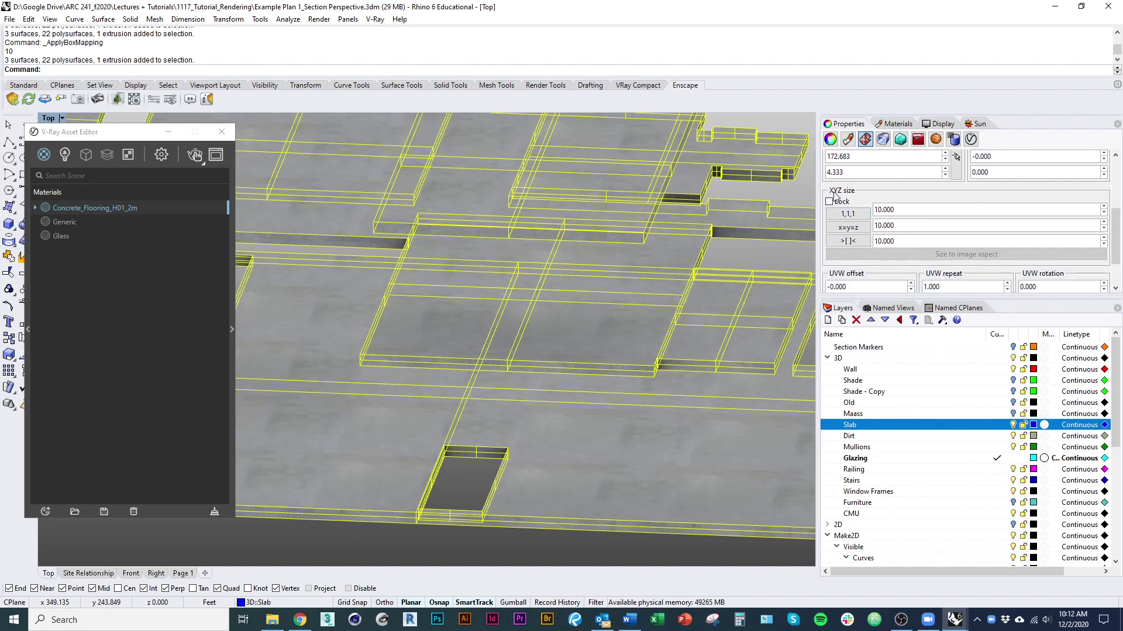
double_click(908, 211)
text(15)
key(Tab)
text(15)
key(Tab)
text(15)
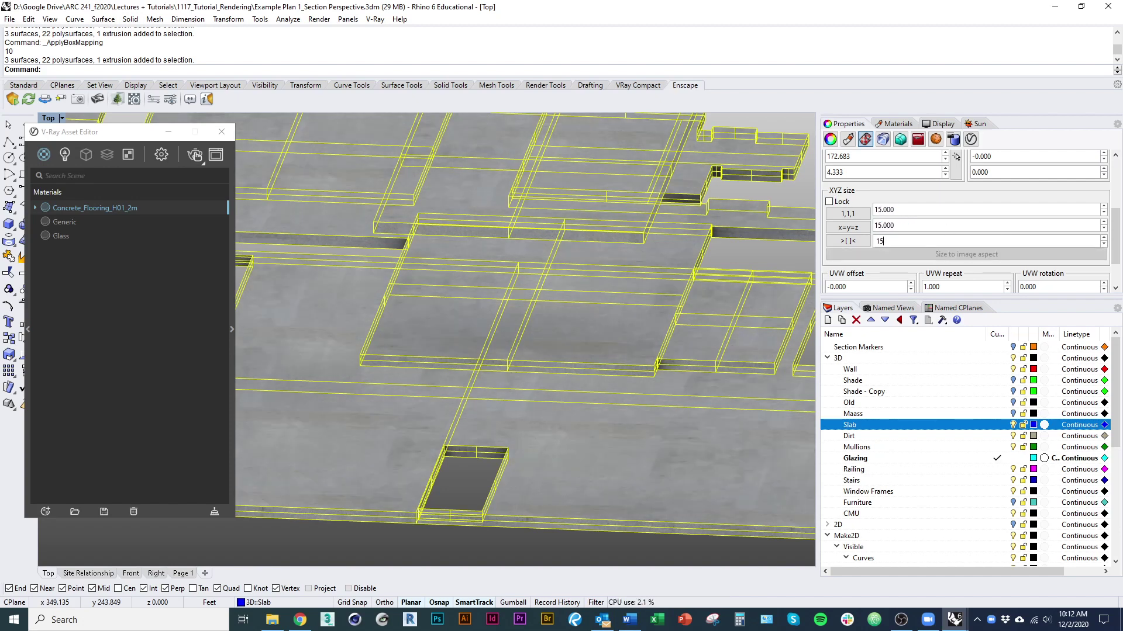
key(Tab)
Examine the resized concrete texture at the ground slab's corner and along the row of floor and roof slabs
scroll(697, 459, down, 5)
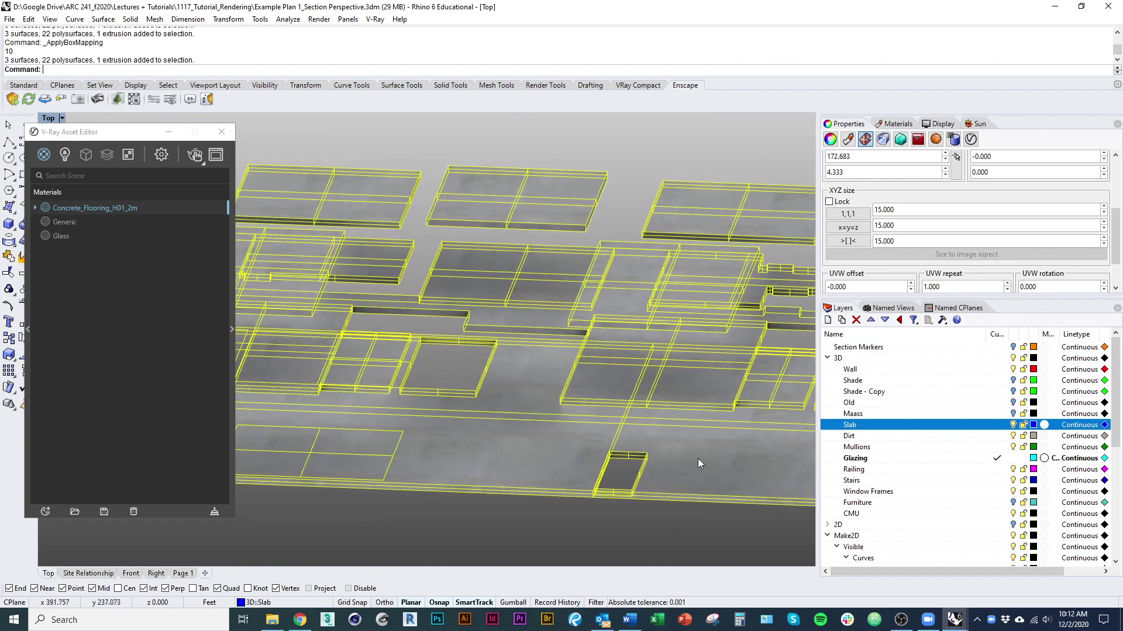
right_drag(465, 323, 472, 458)
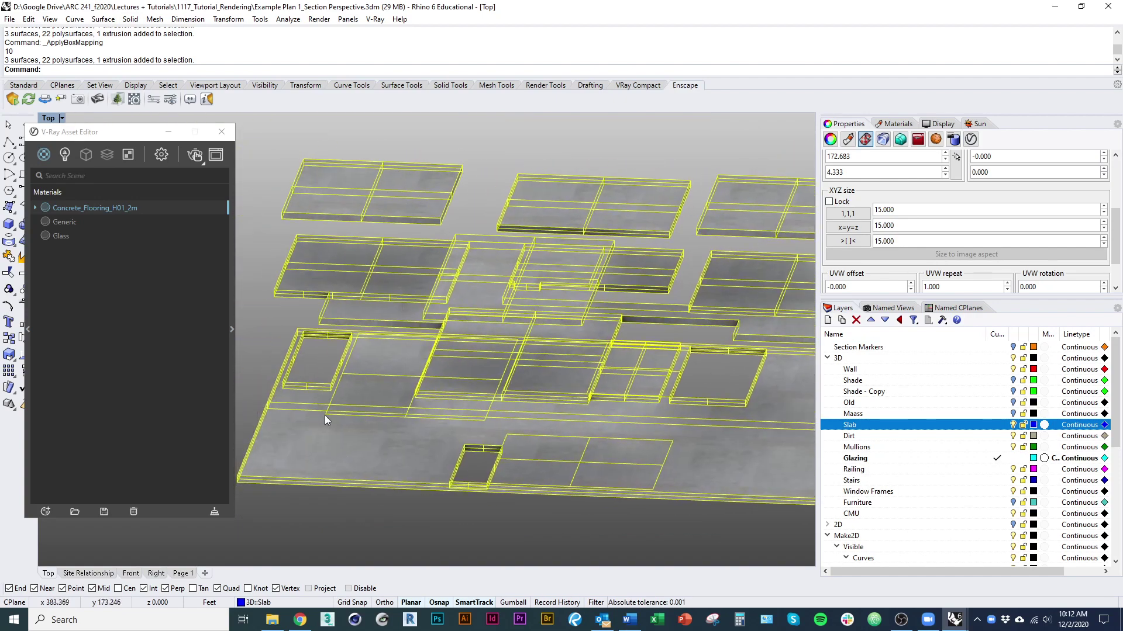
scroll(310, 462, up, 5)
right_drag(328, 422, 454, 406)
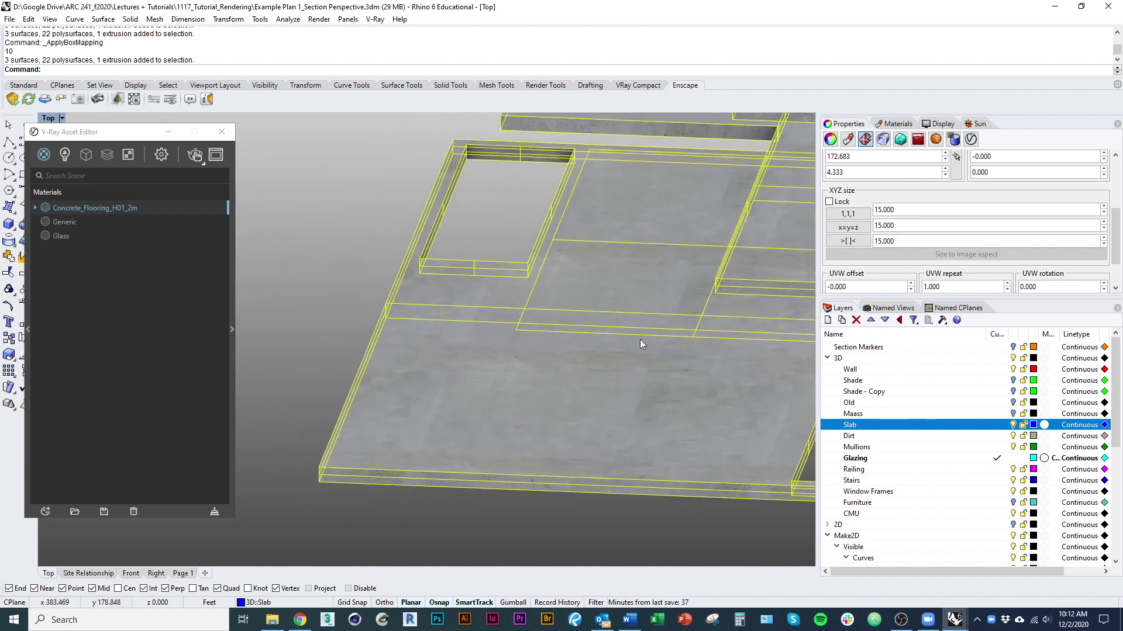
scroll(632, 373, down, 5)
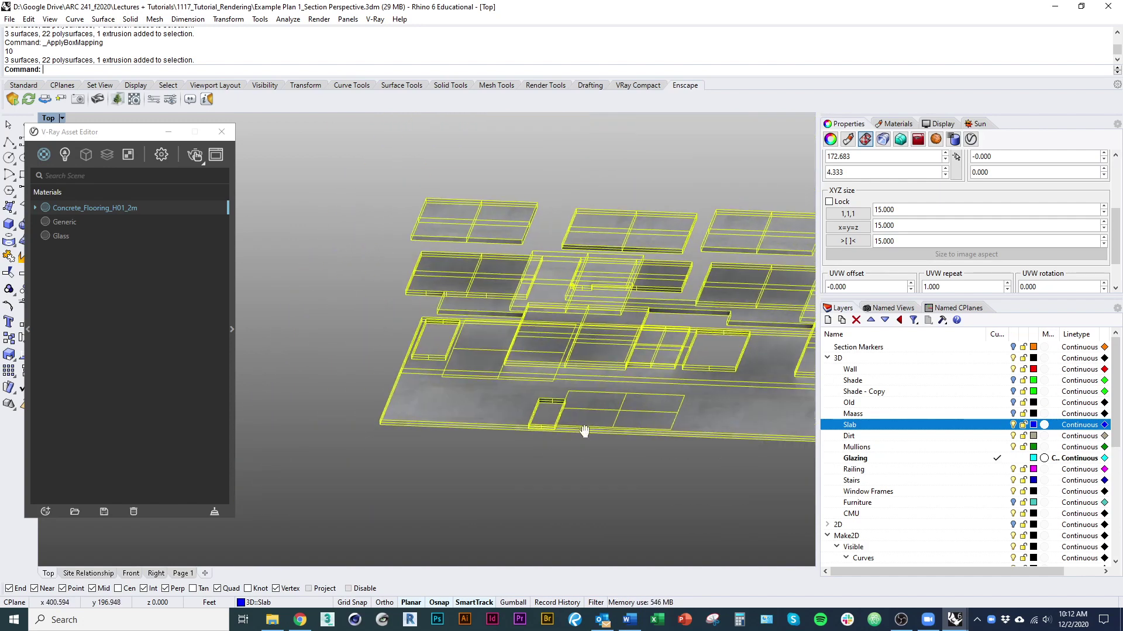
right_drag(659, 450, 577, 453)
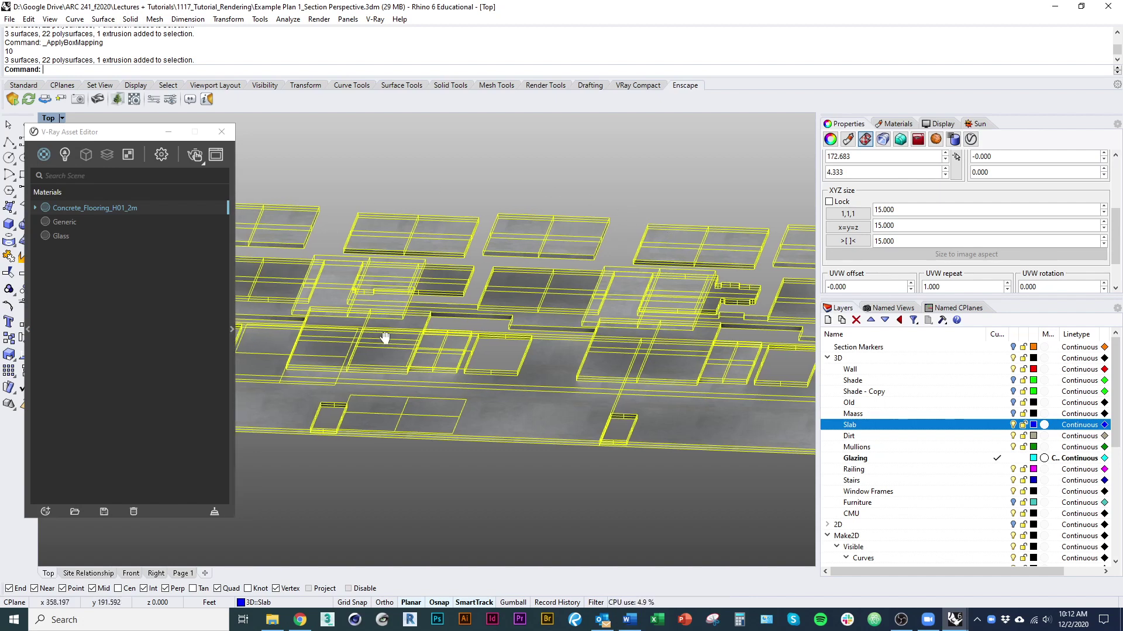
right_drag(381, 341, 490, 367)
Clear the slab selection and show all the hidden objects of the building with the Show command
click(565, 498)
right_drag(599, 498, 454, 457)
text(Show)
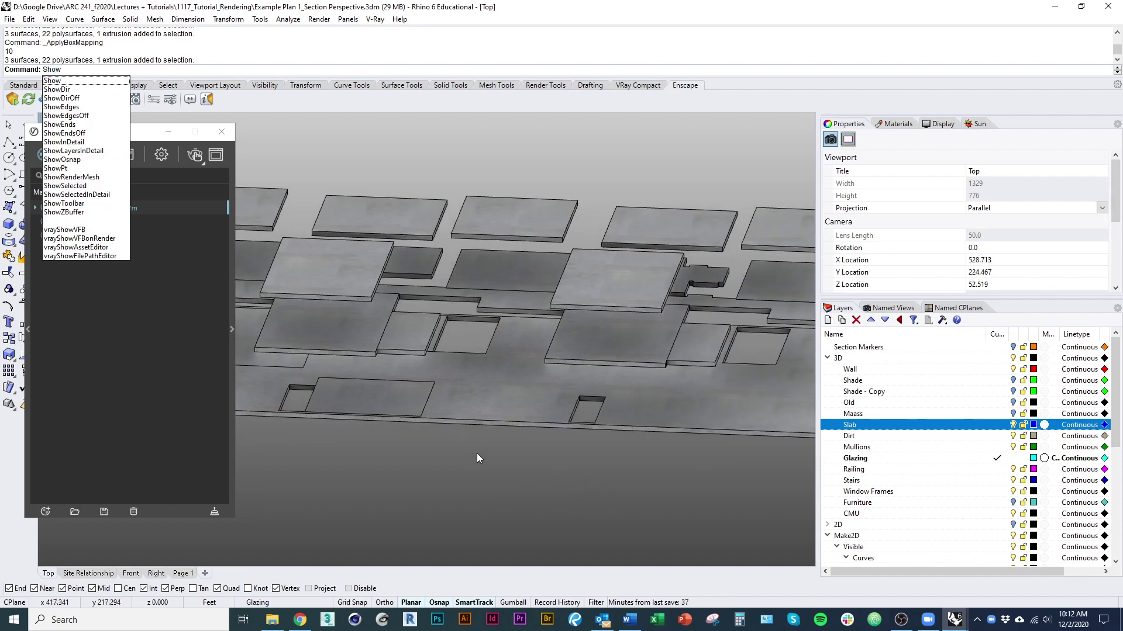
key(Return)
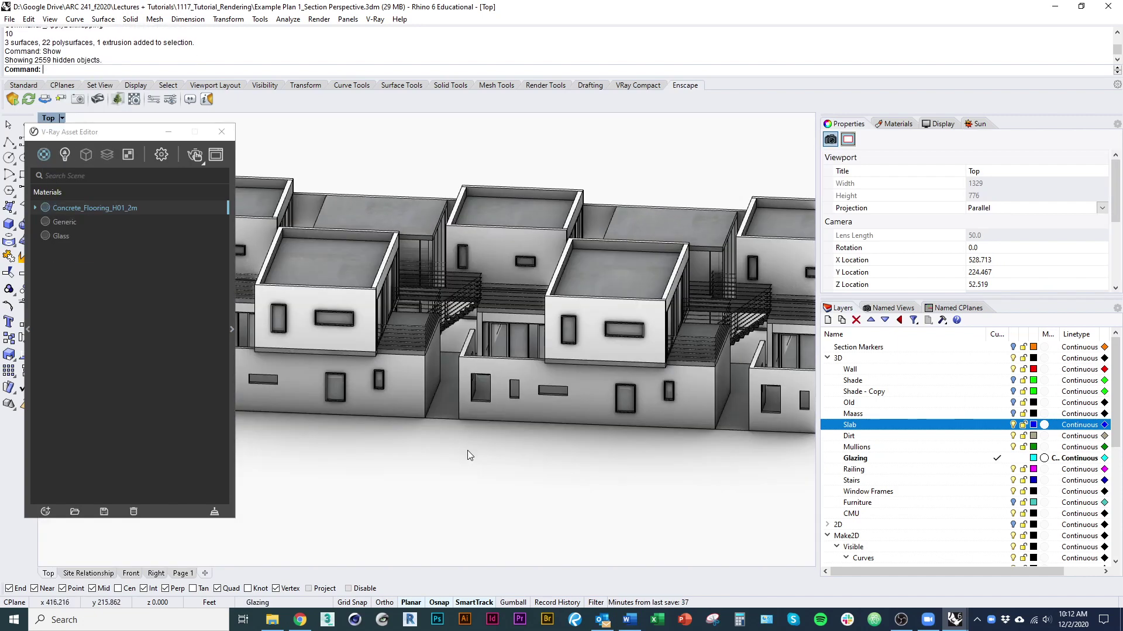
Hide the large ground plane and the extra curves, surfaces and polysurfaces beside the row of buildings
right_drag(468, 450, 623, 497)
ctrl+right_drag(493, 426, 503, 492)
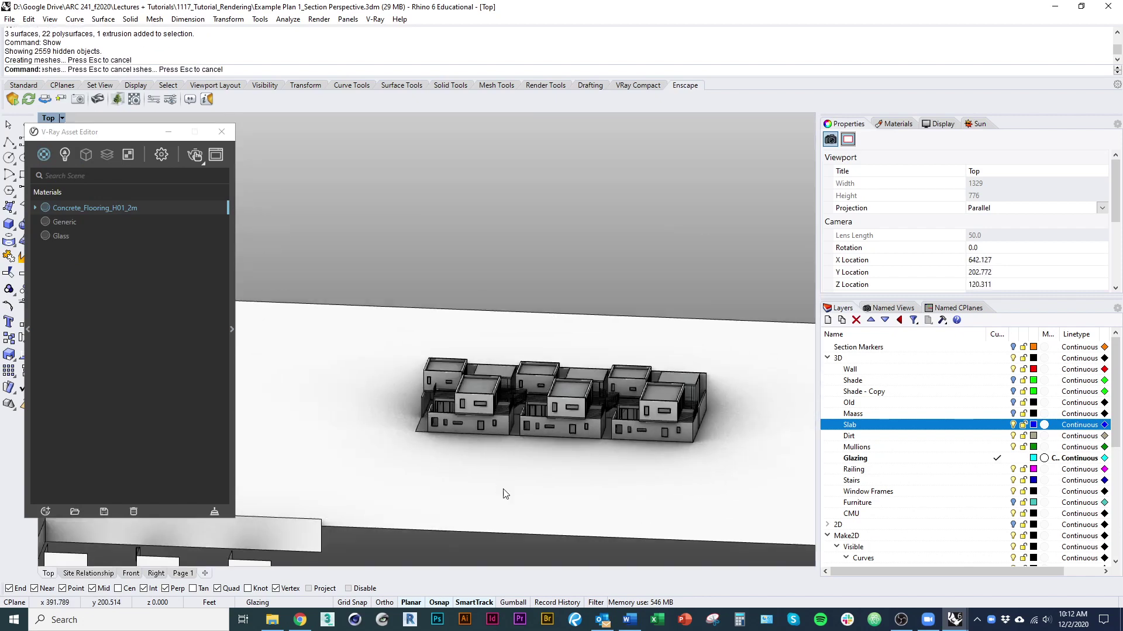
click(503, 490)
key(ctrl+h)
ctrl+right_drag(414, 425, 554, 399)
drag(509, 490, 286, 153)
key(ctrl+h)
scroll(604, 417, up, 5)
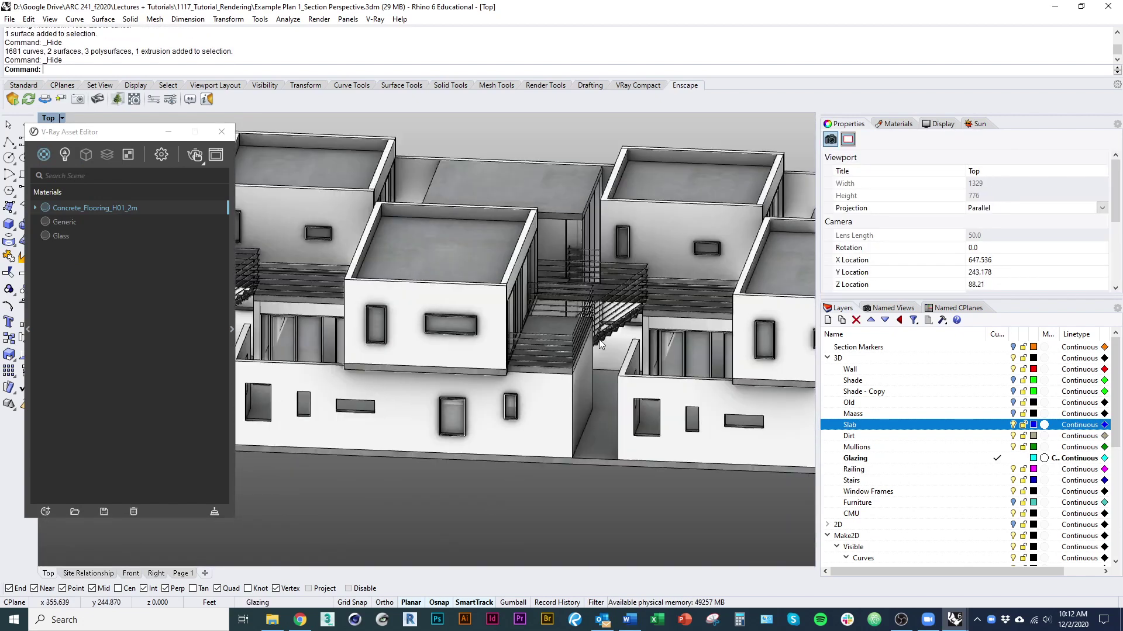
Check the Bricks category of the V-Ray material library and select the ground-floor CMU wall with the window openings
click(603, 413)
key(ctrl+shift+z)
ctrl+right_drag(551, 383, 577, 303)
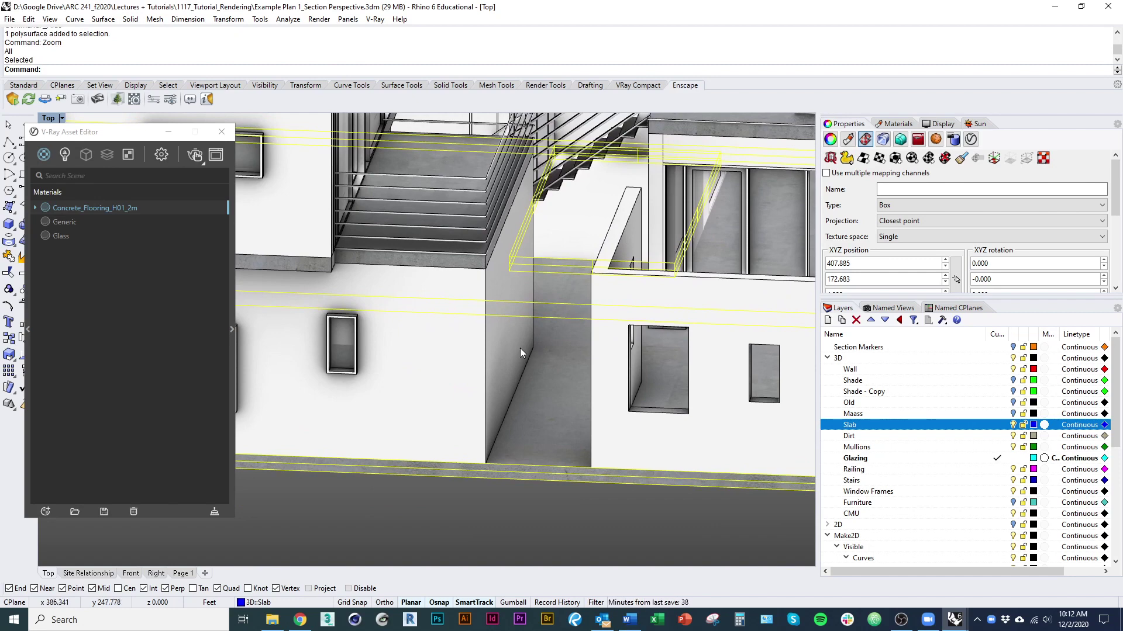
drag(147, 131, 346, 132)
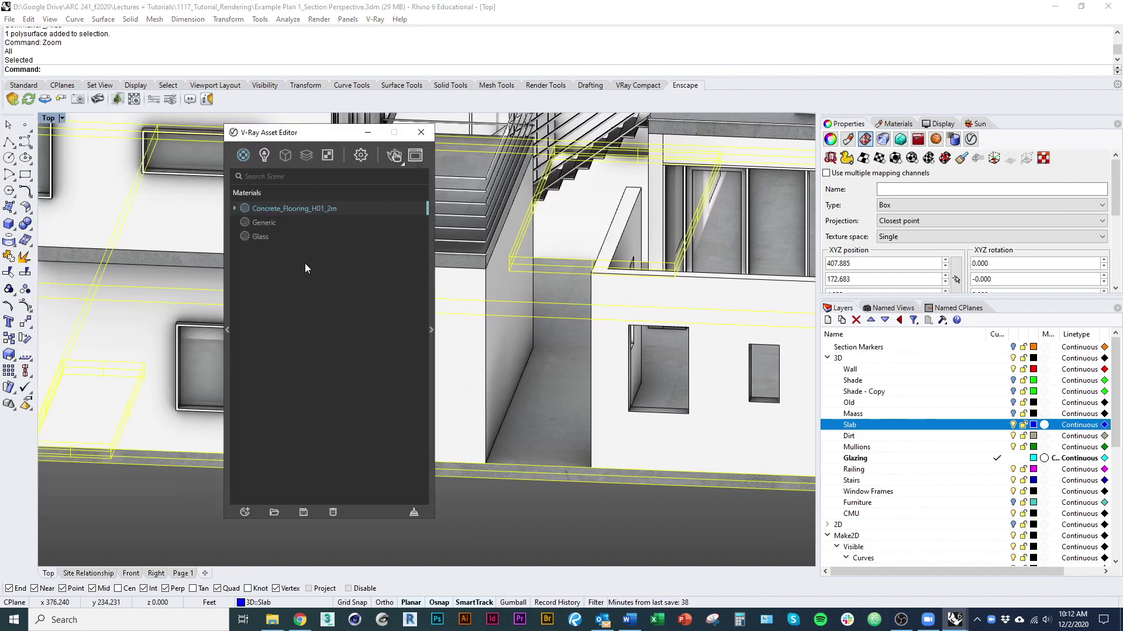
click(226, 331)
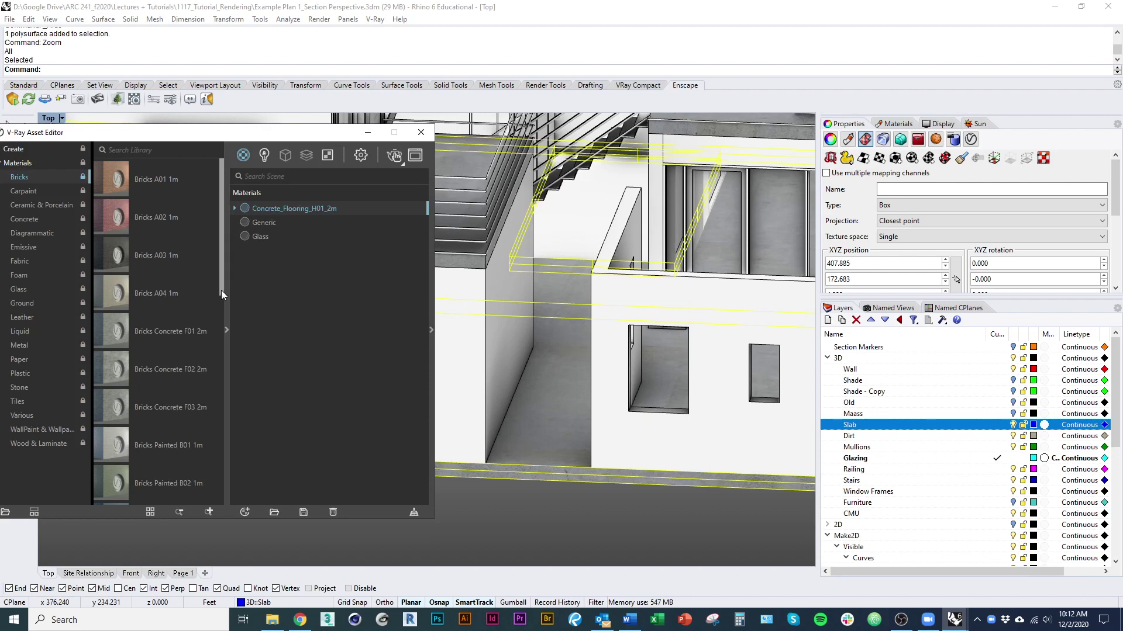
drag(96, 133, 183, 134)
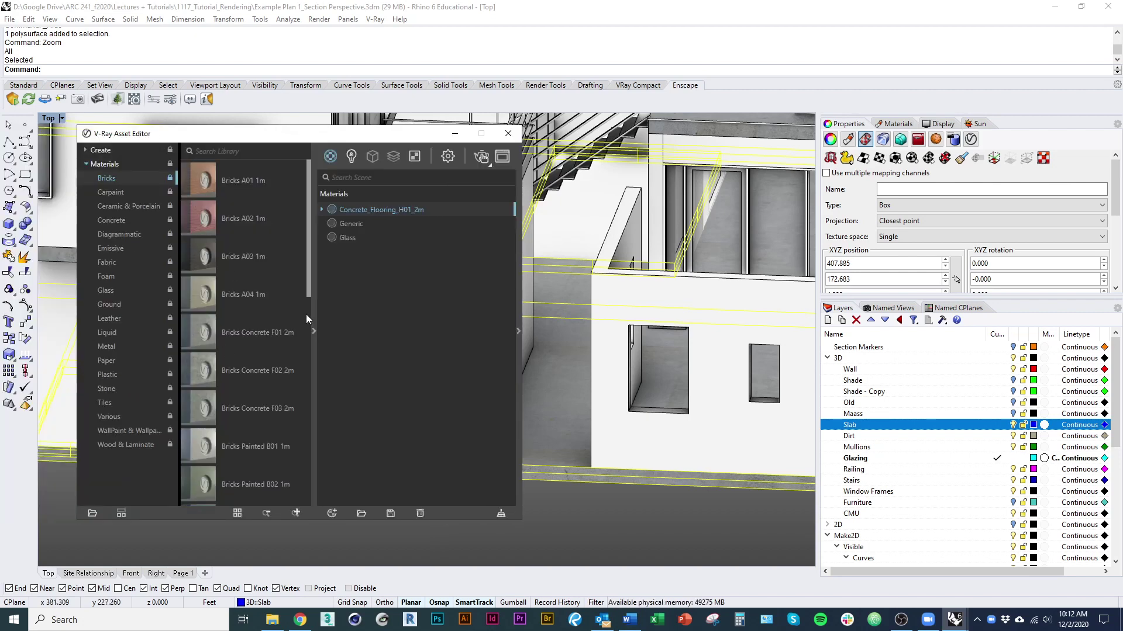
click(313, 330)
click(739, 311)
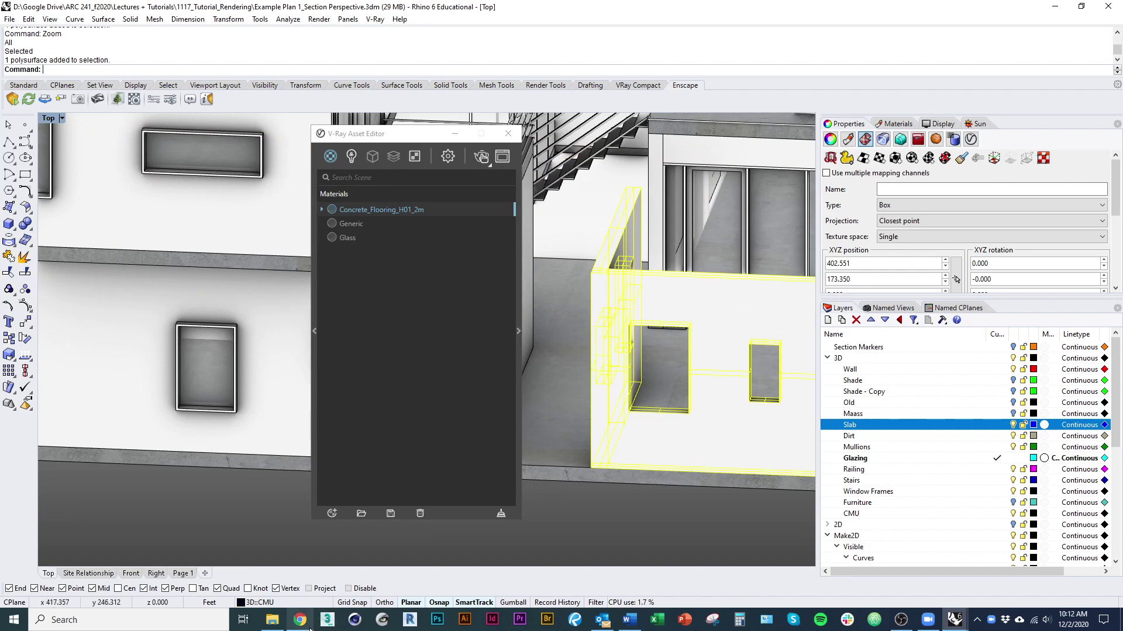
Switch to Chrome and run a Google image search for "cement block texture repeating" in a new tab
mouse_move(310, 629)
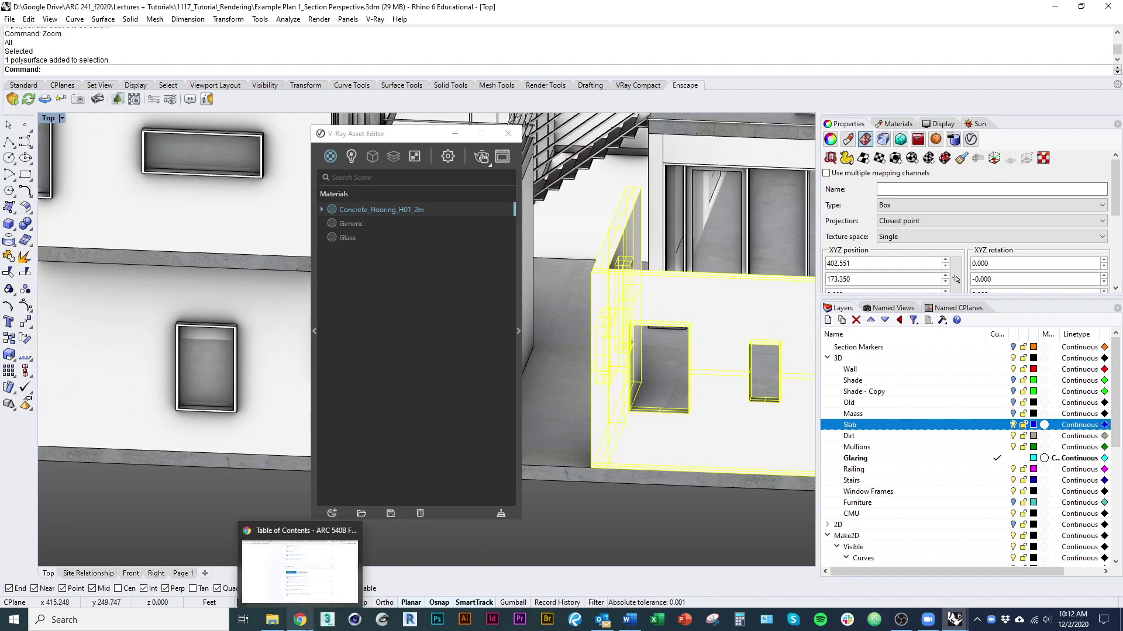
click(290, 597)
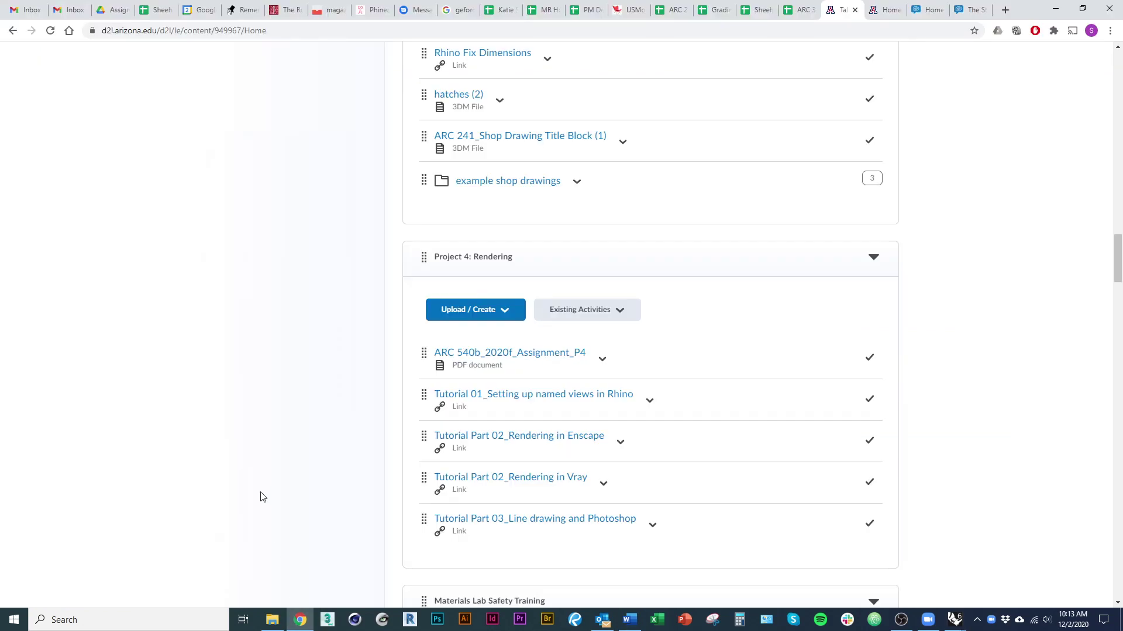
key(ctrl+t)
text(cement)
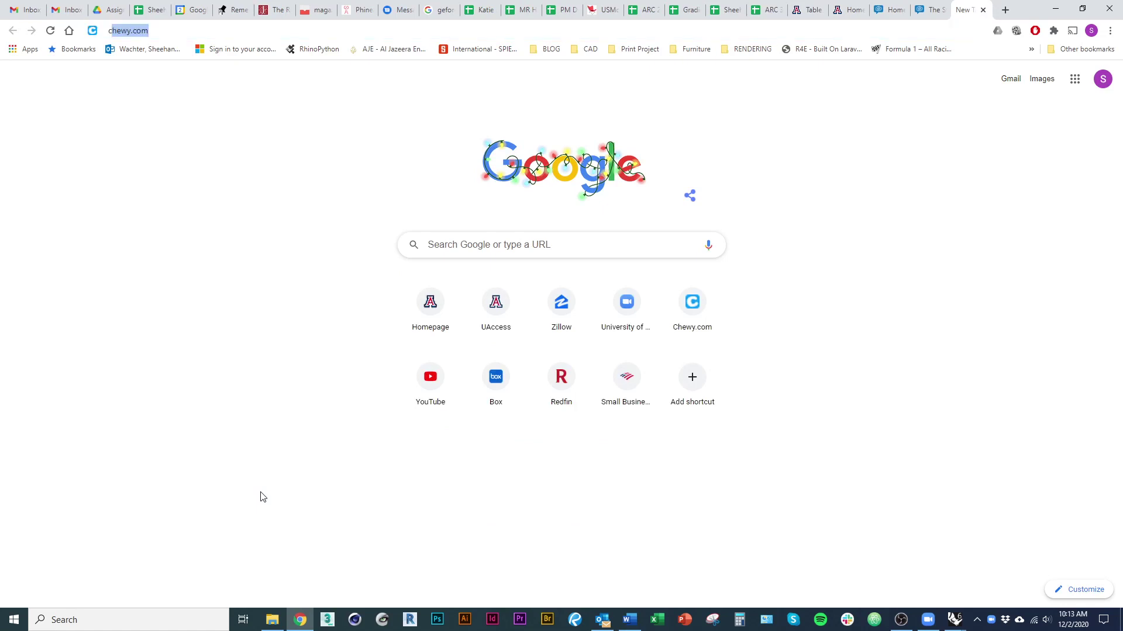
text( block)
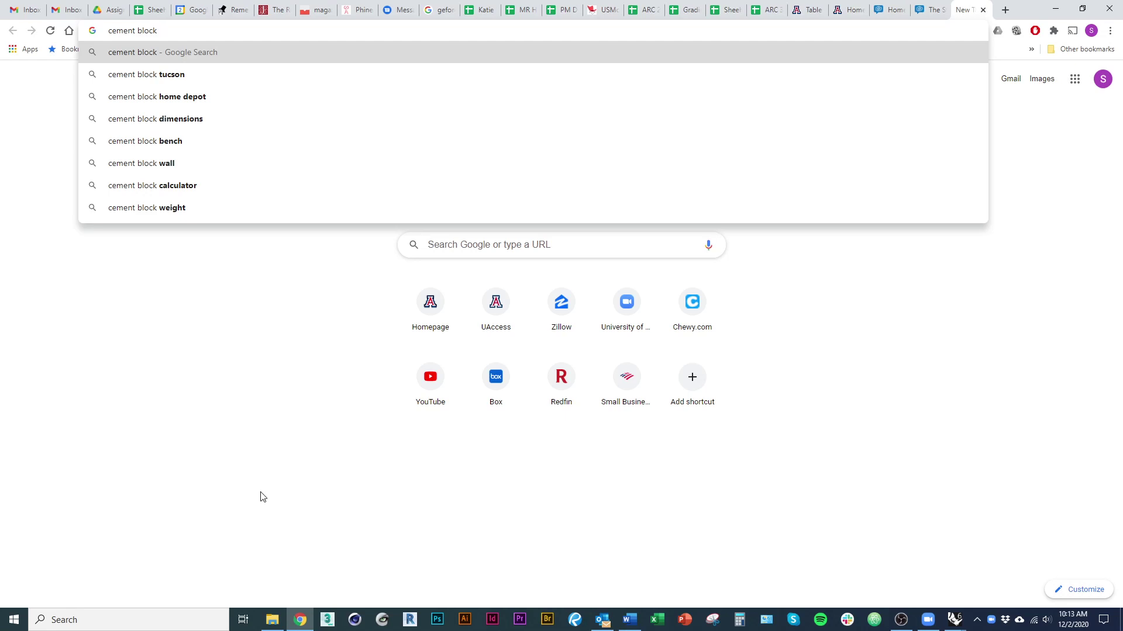
text(te)
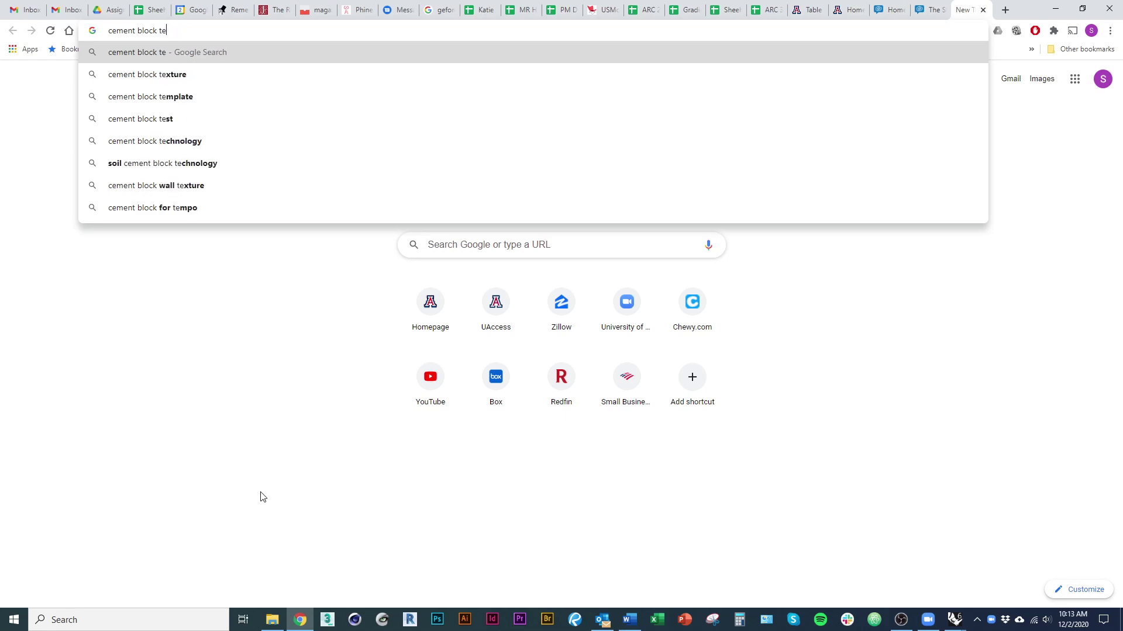
text(xture)
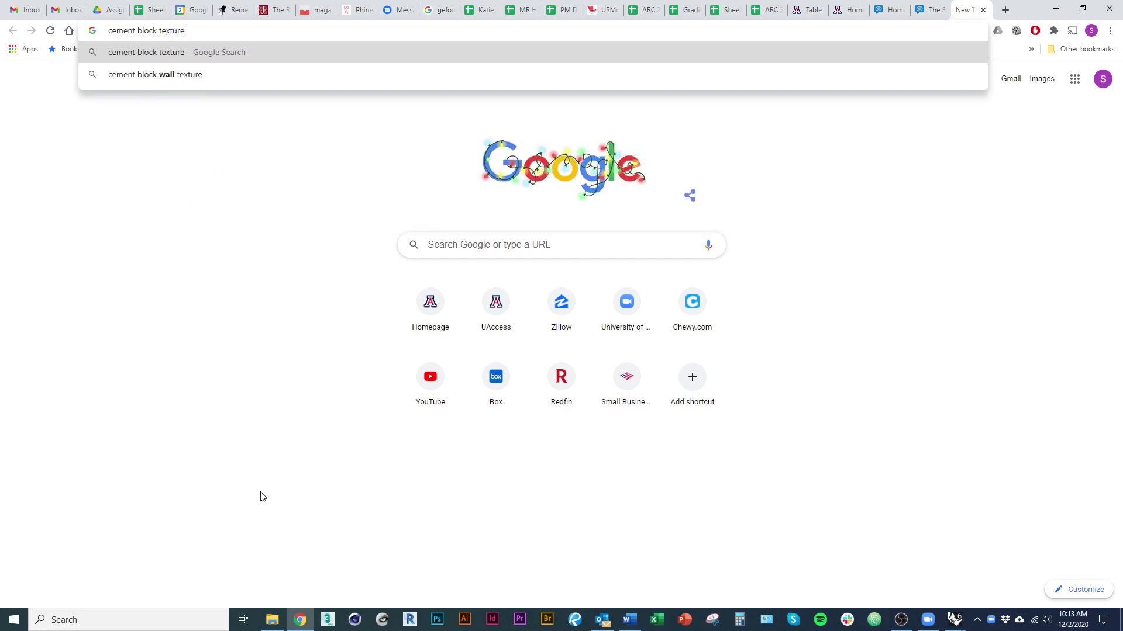
text( repe)
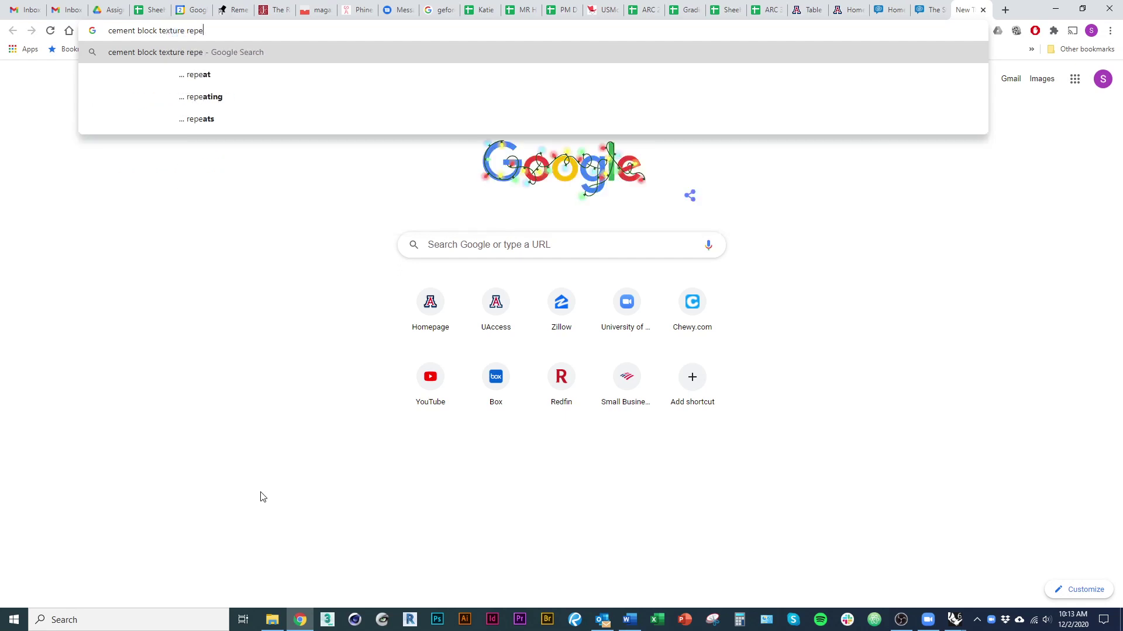
text(ating)
key(Return)
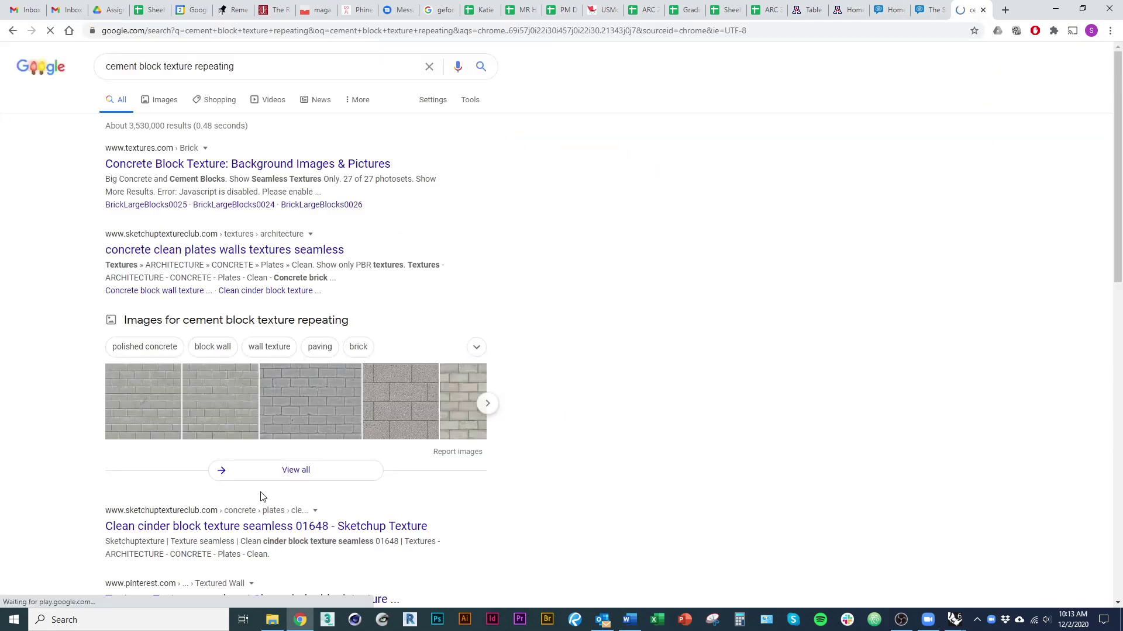
click(256, 321)
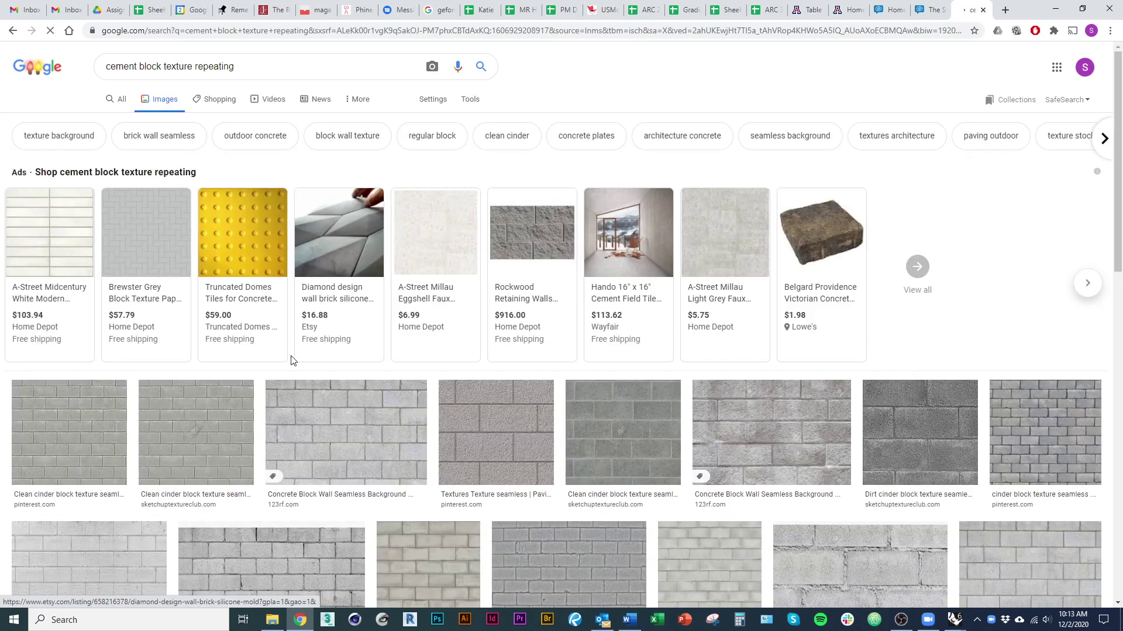
Preview the 123RF concrete block wall and the Pinterest outdoor concrete block texture, and browse the surrounding image results
scroll(313, 419, down, 1)
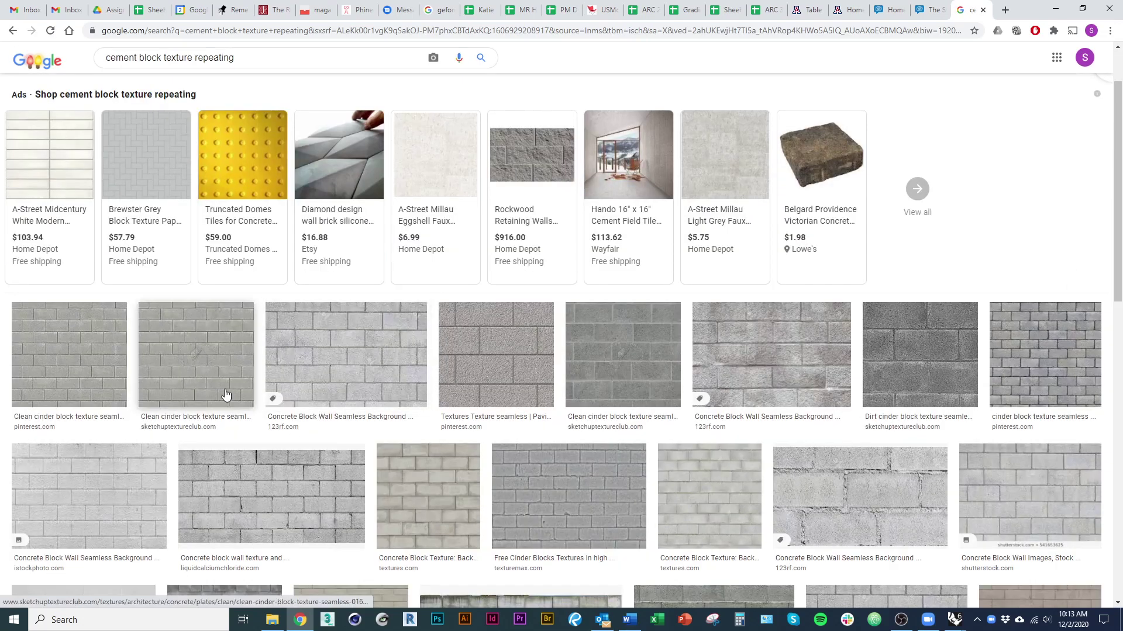
scroll(228, 395, down, 1)
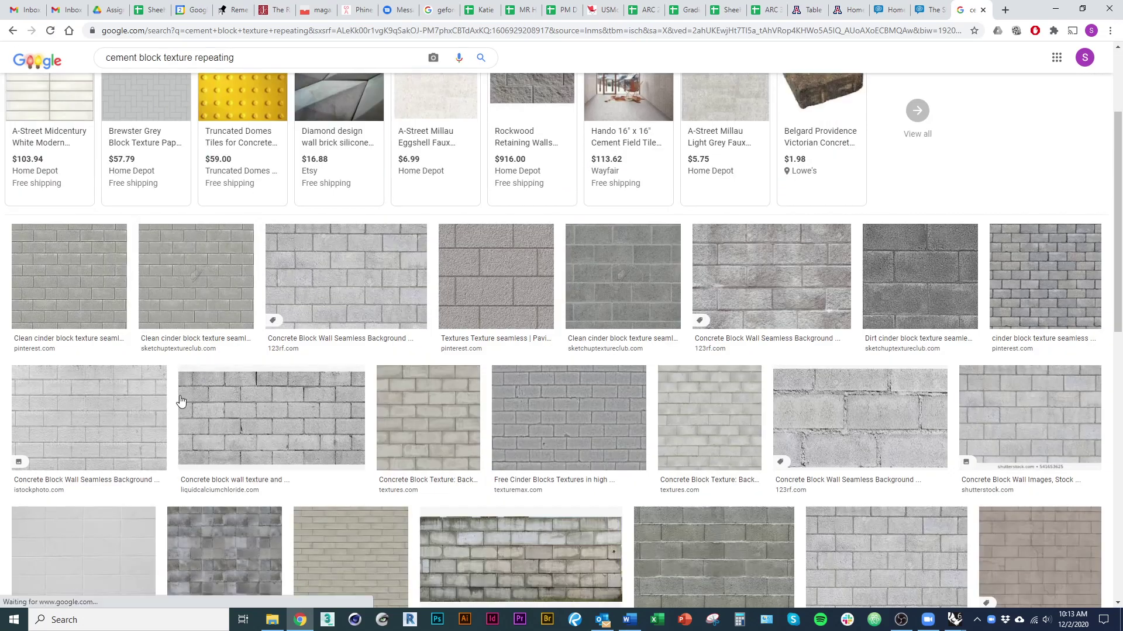
click(271, 252)
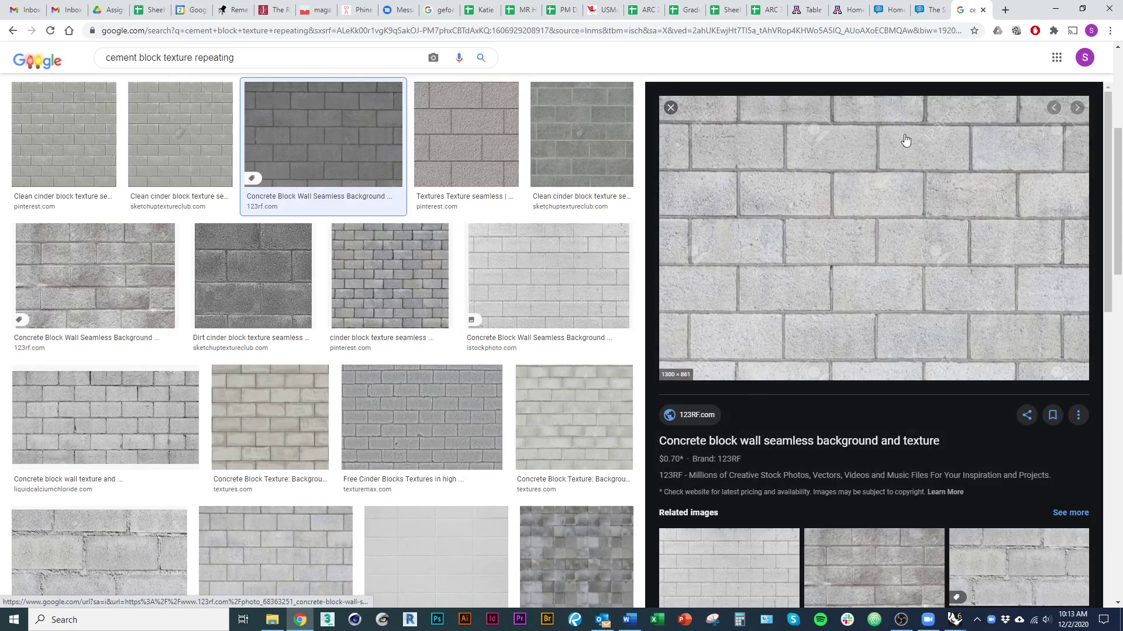
click(491, 158)
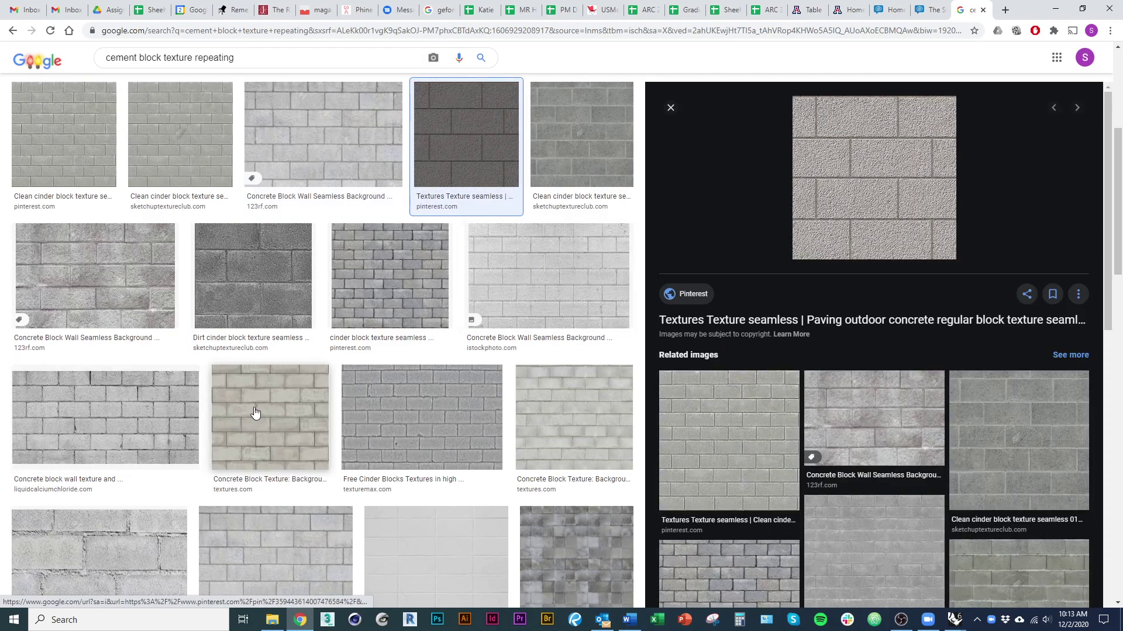
scroll(258, 409, down, 3)
scroll(240, 434, down, 1)
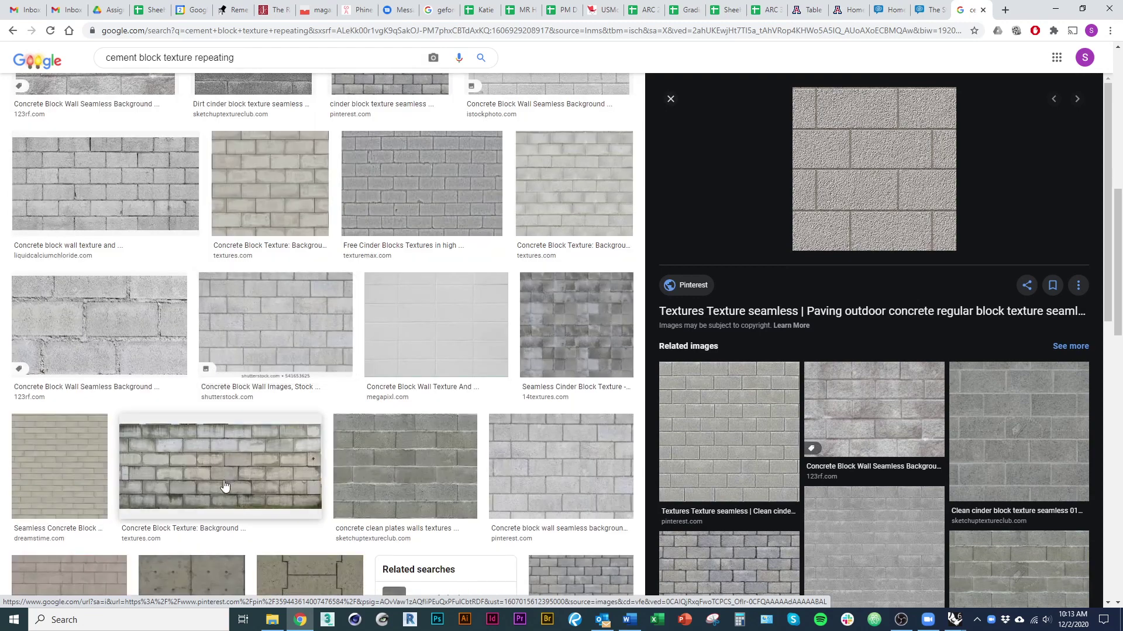
scroll(222, 479, up, 2)
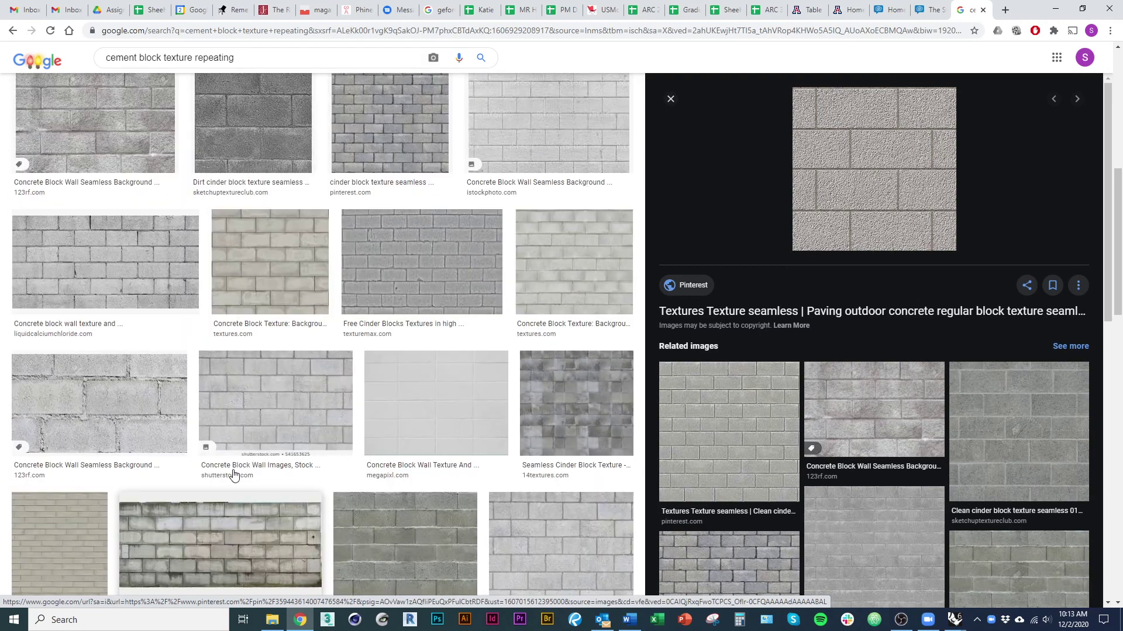
scroll(228, 444, up, 1)
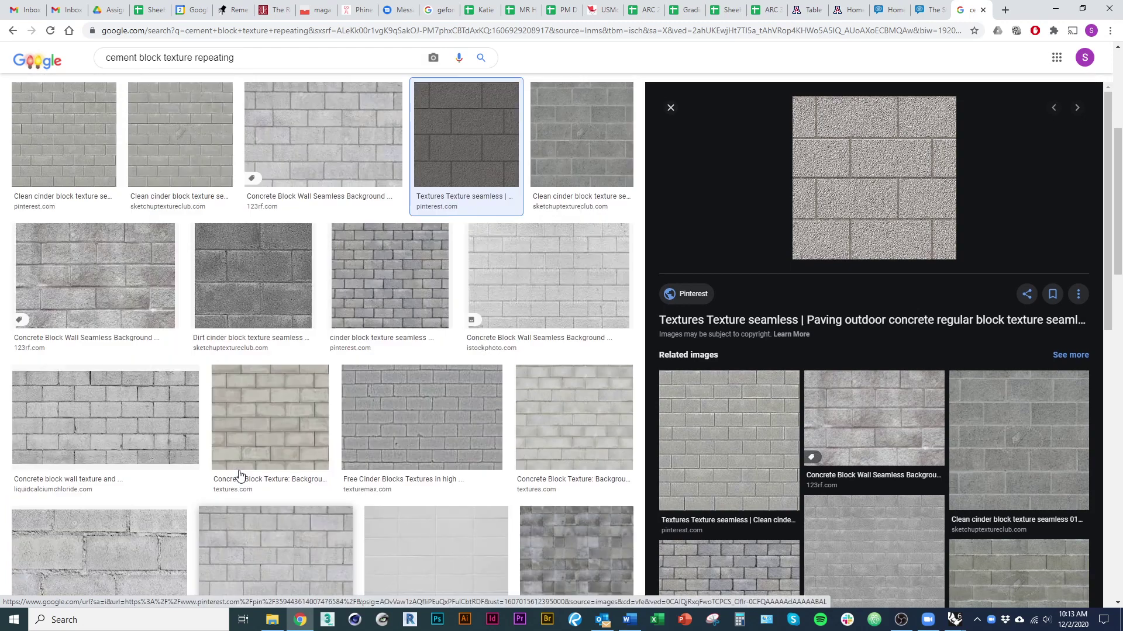
scroll(146, 403, up, 1)
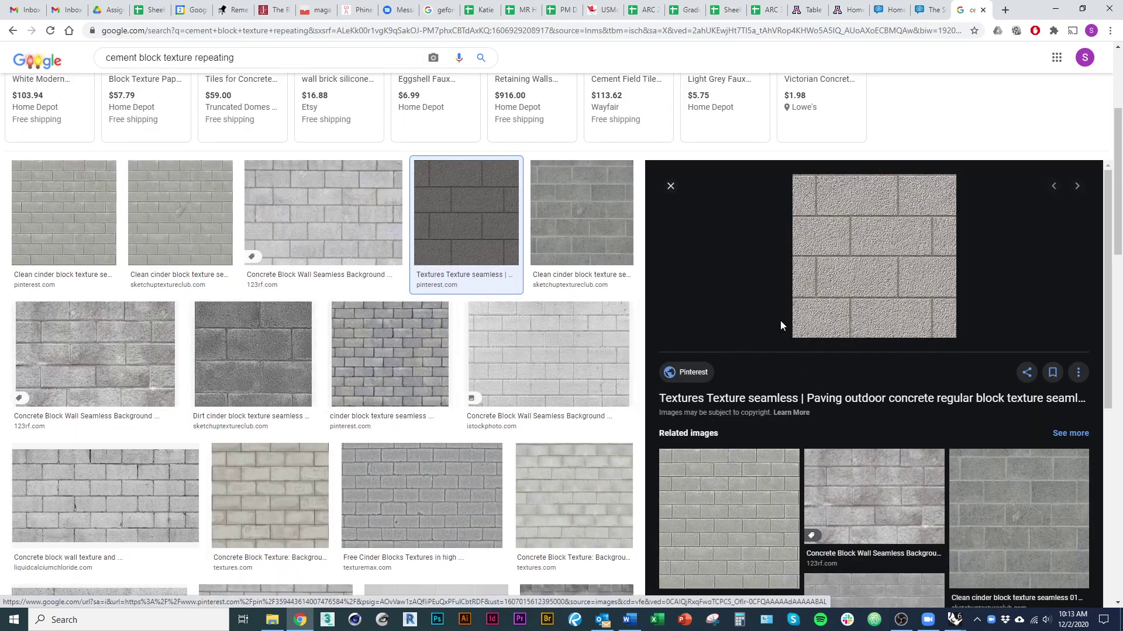
Compare the block textures from iStock, Sketchup Texture, 14Textures and Textures.com in the image preview
click(565, 380)
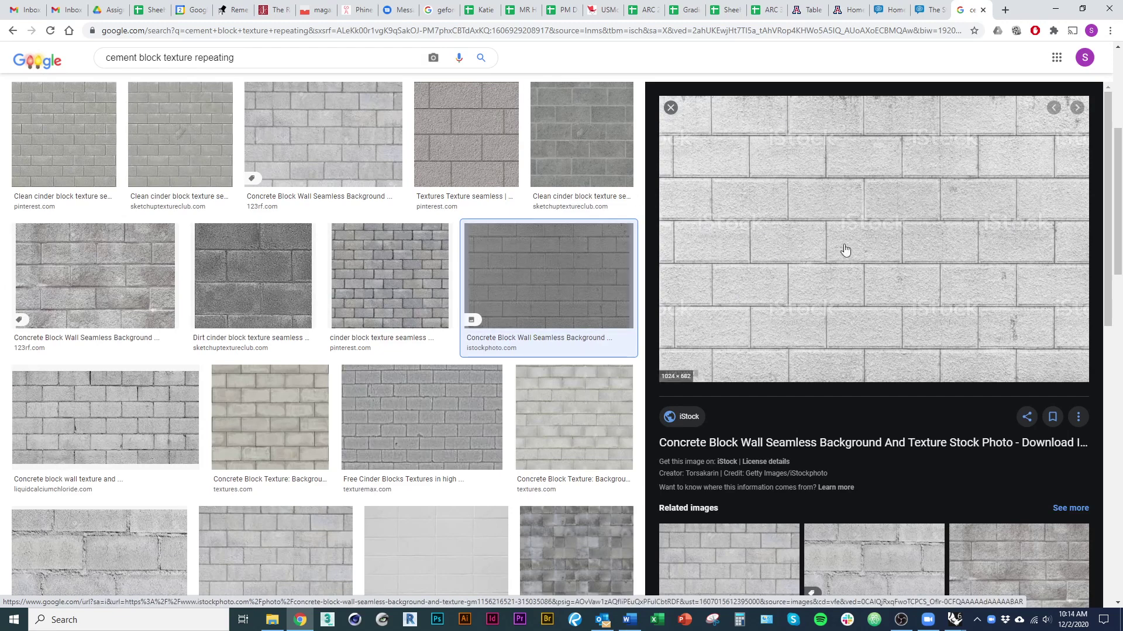
click(351, 150)
click(299, 306)
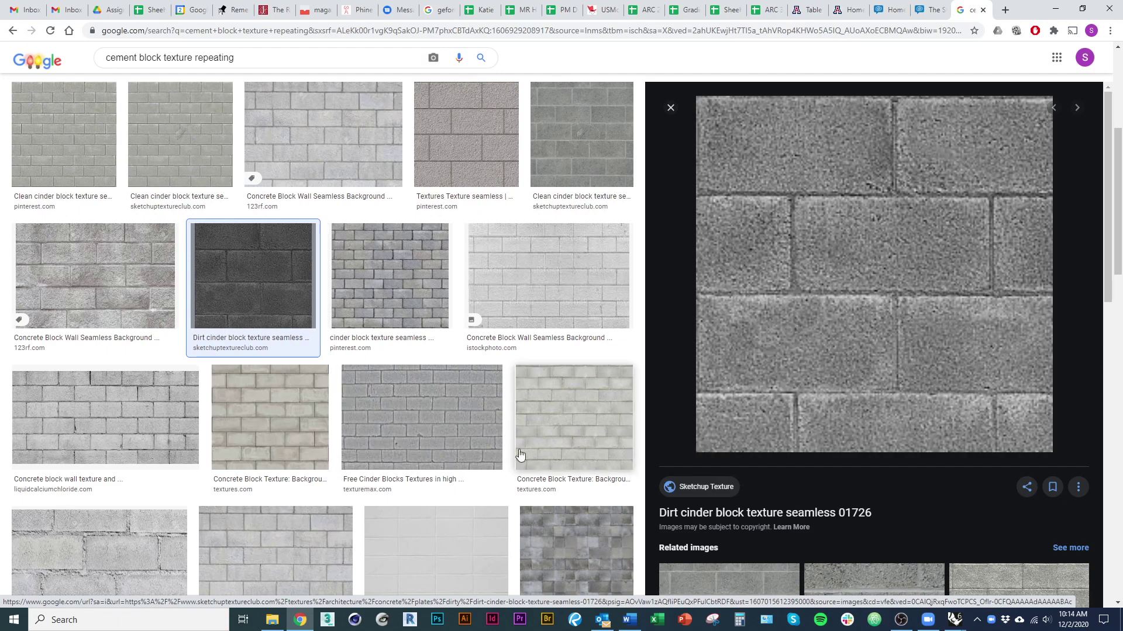
scroll(351, 410, down, 2)
click(549, 485)
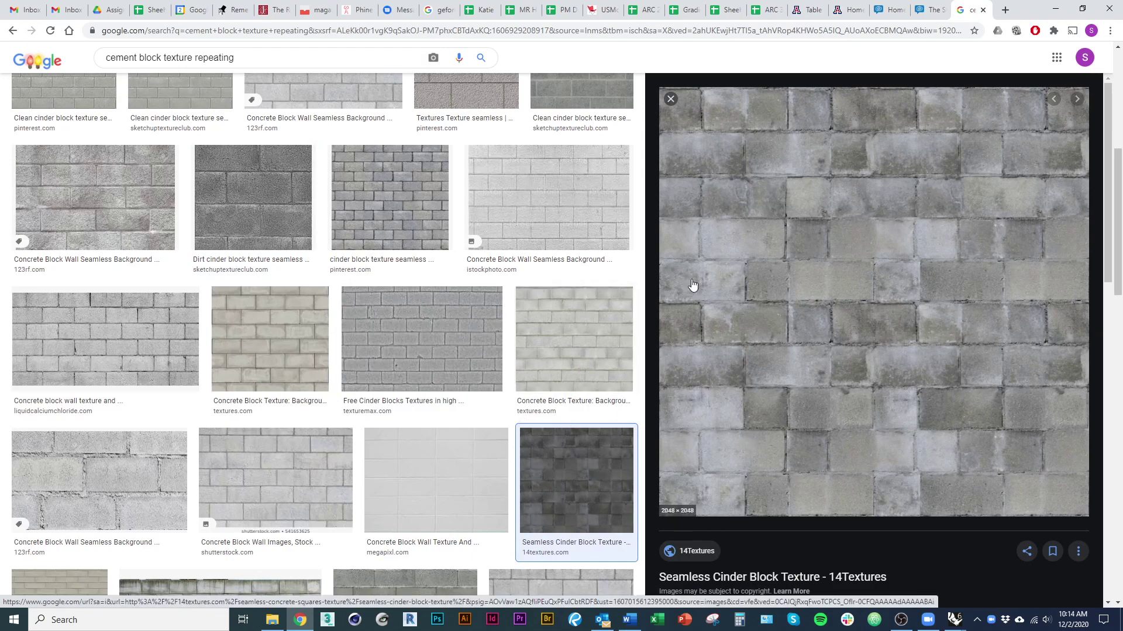
click(300, 368)
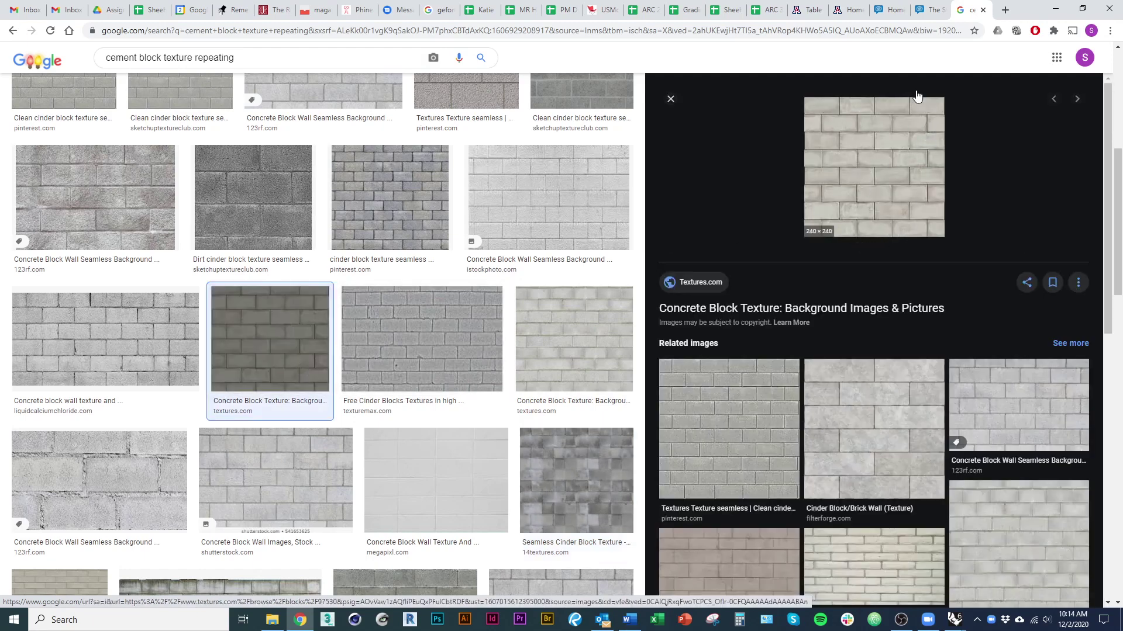
Reopen the preview of Pinterest's seamless outdoor concrete regular block texture and compare it with the neighbouring image results
scroll(468, 418, up, 3)
scroll(467, 417, up, 2)
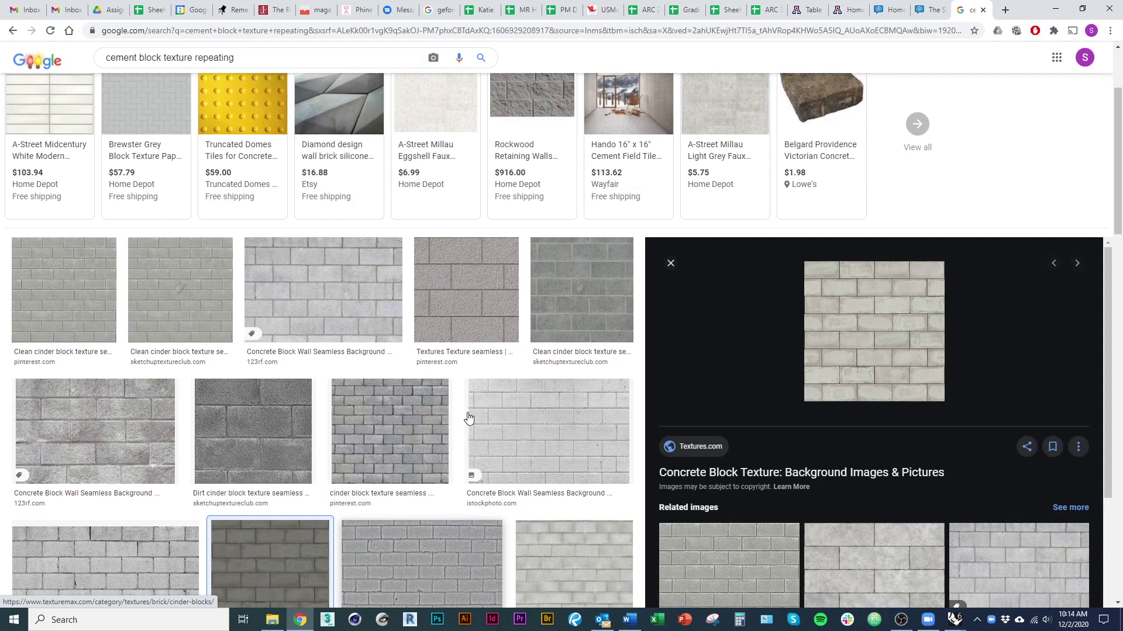
click(451, 321)
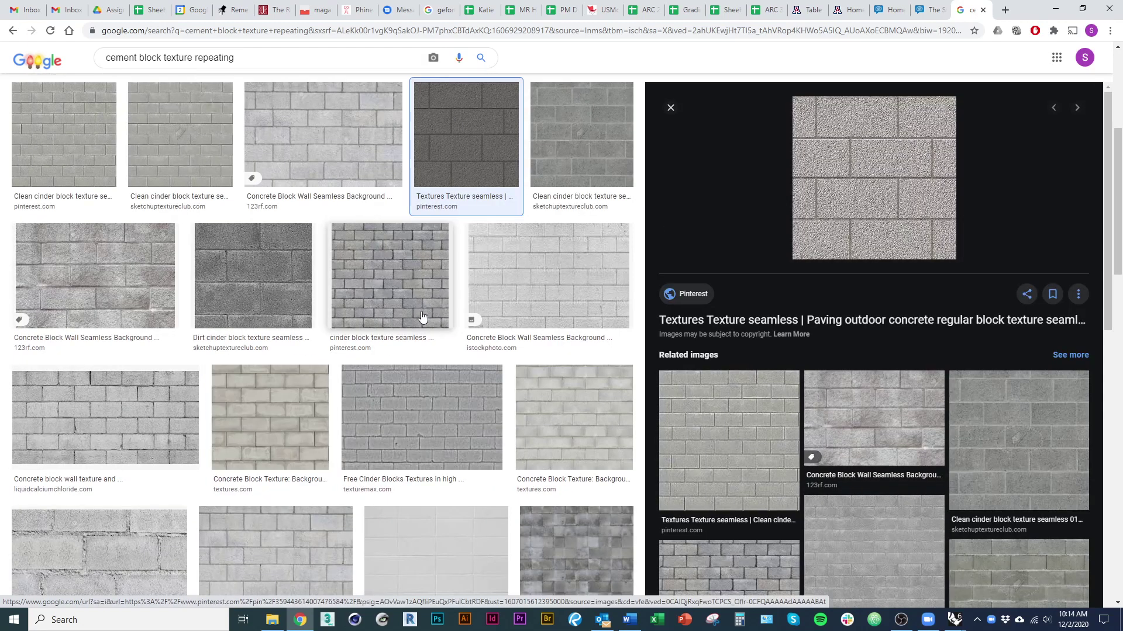
scroll(437, 345, up, 3)
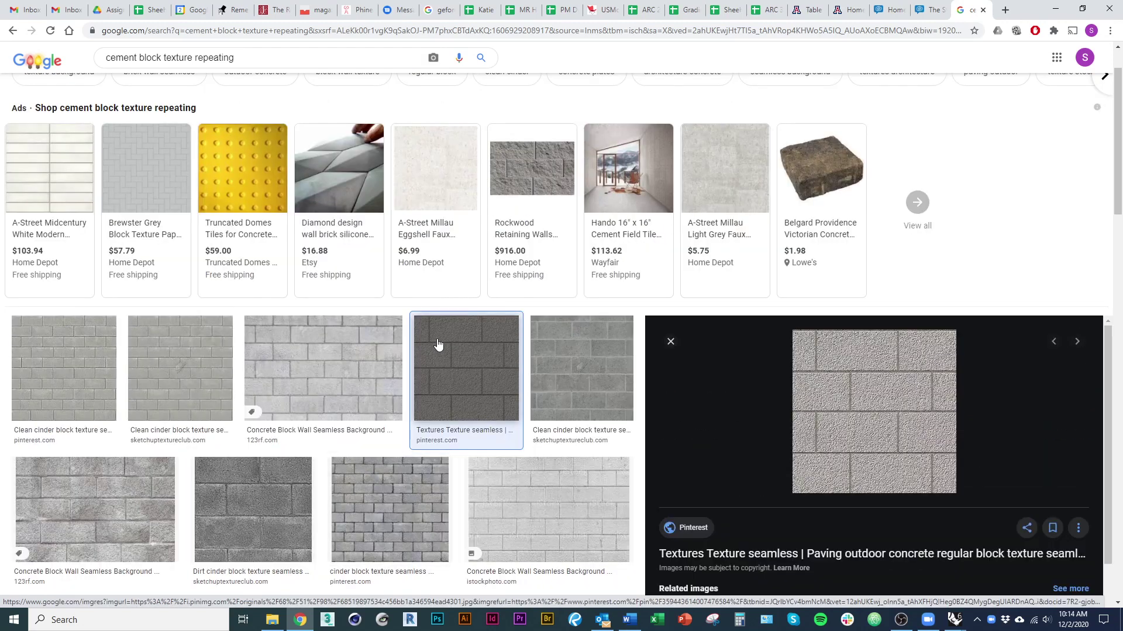
scroll(439, 345, down, 1)
scroll(438, 345, up, 1)
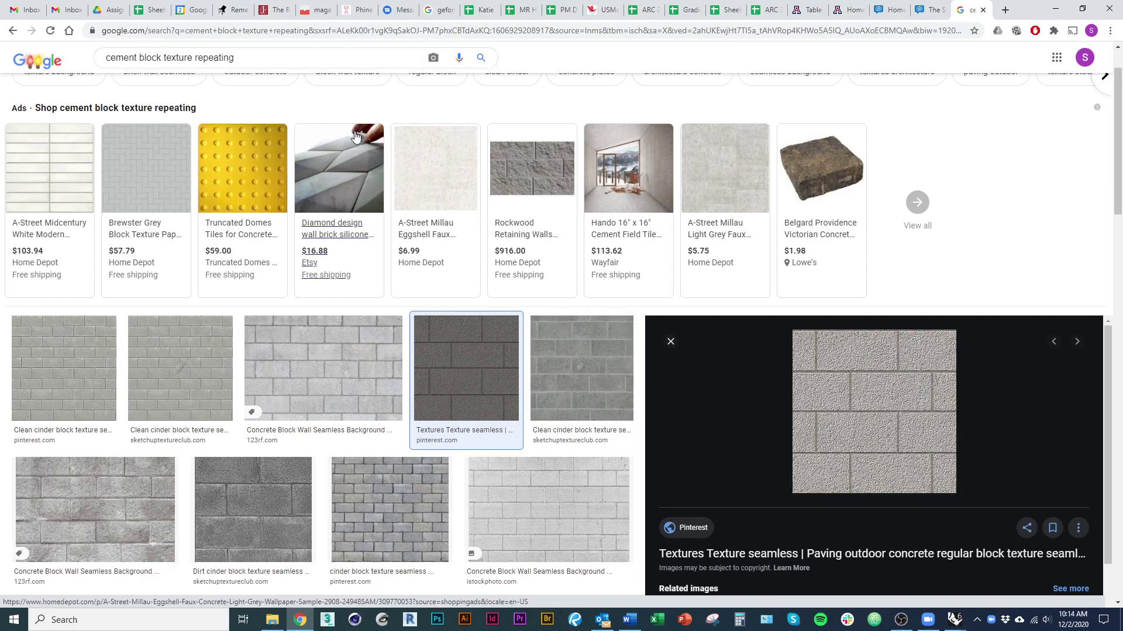
scroll(683, 363, down, 2)
scroll(602, 418, up, 1)
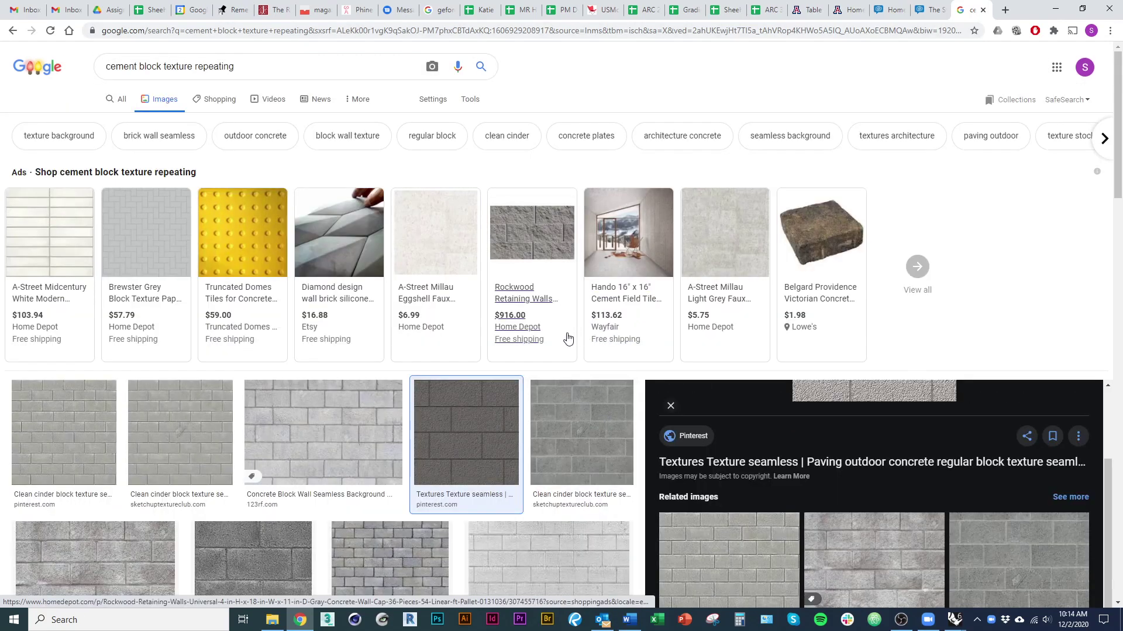
scroll(567, 338, down, 4)
scroll(525, 339, up, 2)
scroll(524, 327, down, 1)
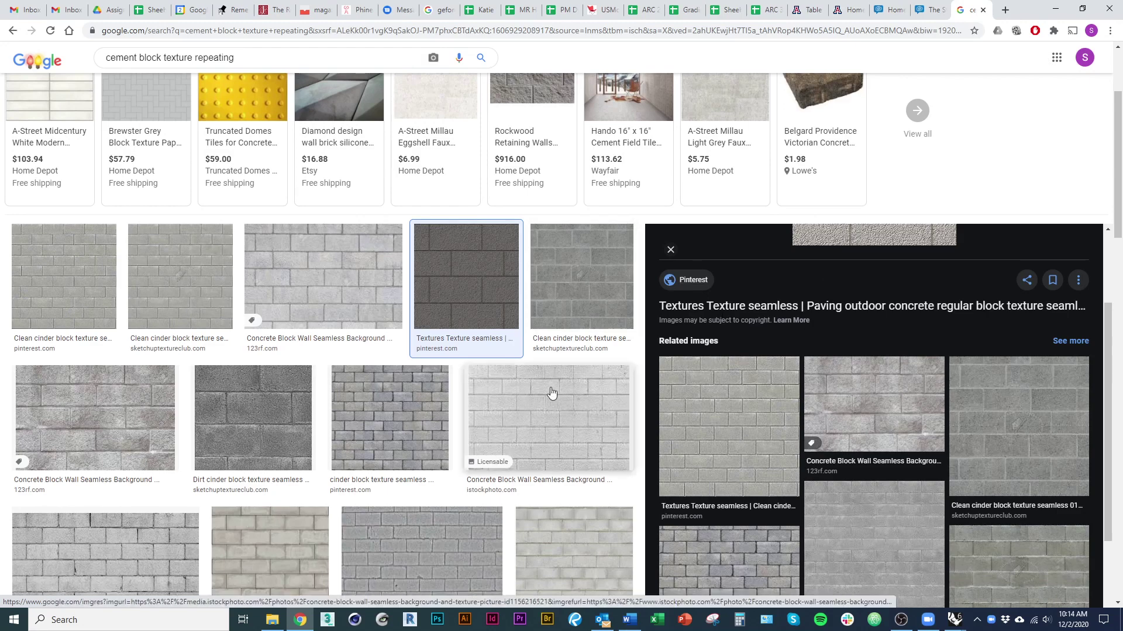
scroll(552, 393, up, 3)
scroll(1112, 423, up, 2)
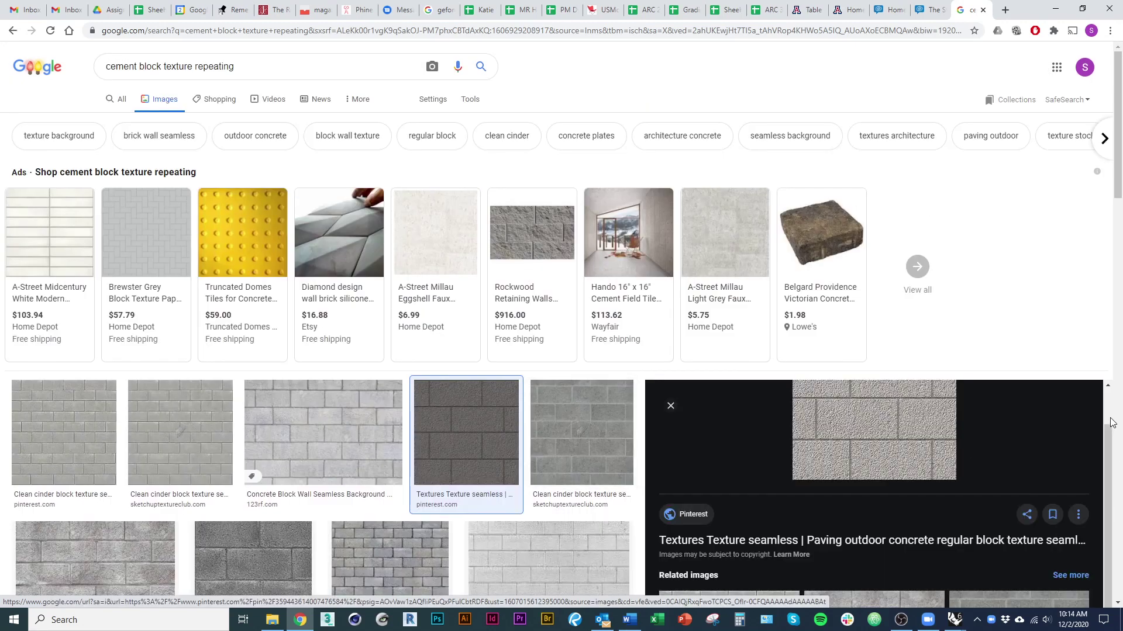
Save the previewed Pinterest block image as "Cement Block_Texture" in JPEG format in the 1117_Tutorial_Rendering folder
scroll(935, 468, up, 2)
right_click(915, 477)
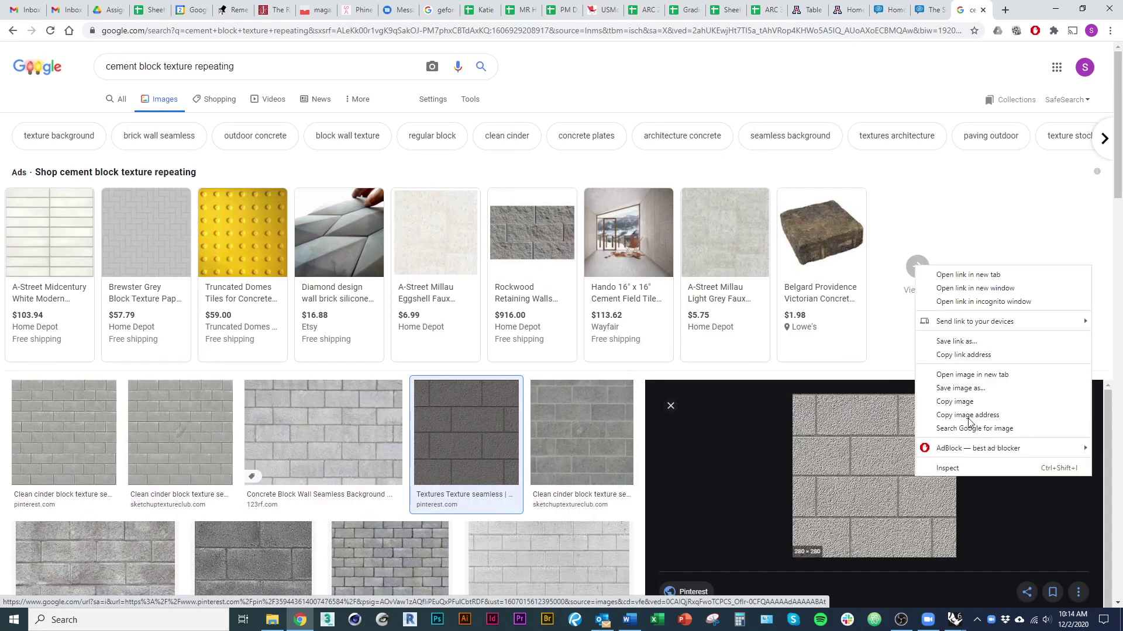
click(958, 389)
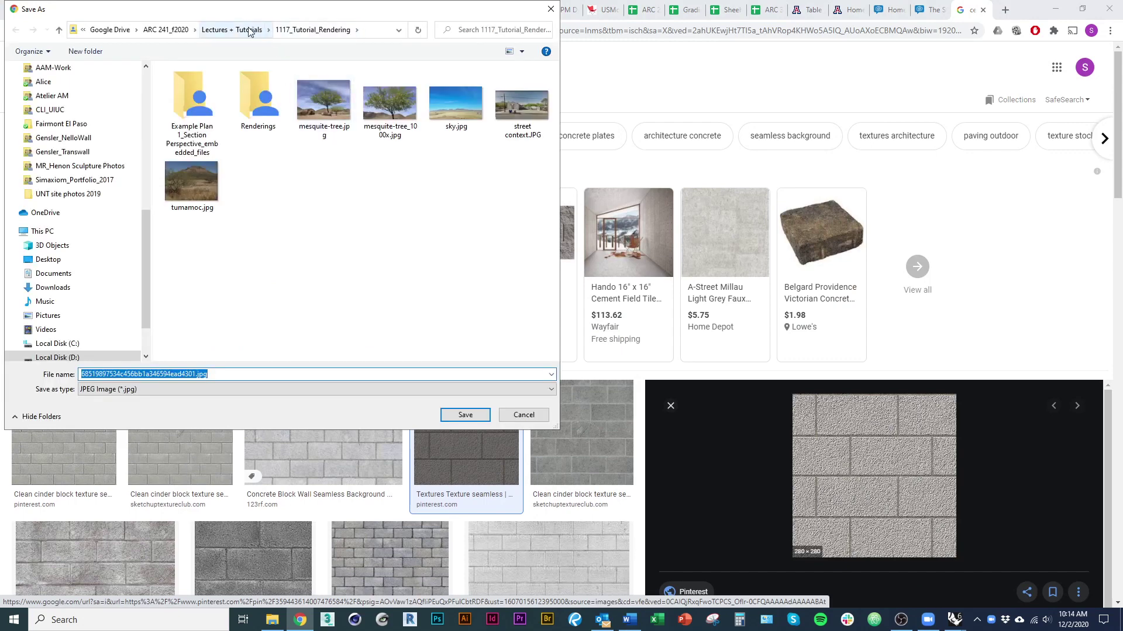
click(228, 375)
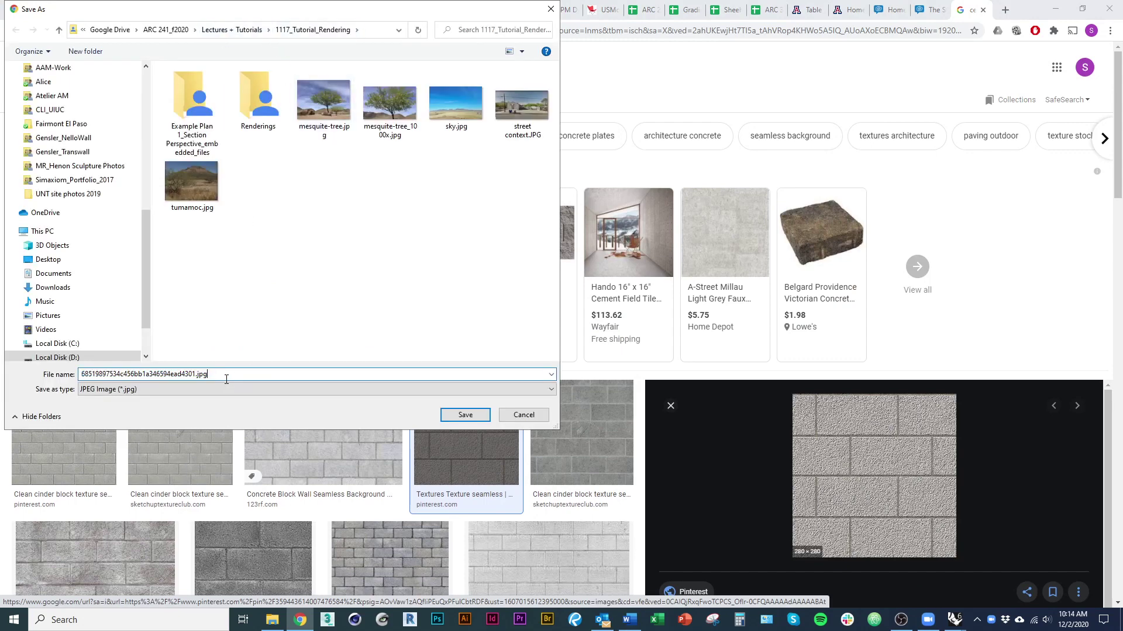
double_click(228, 374)
text(Em)
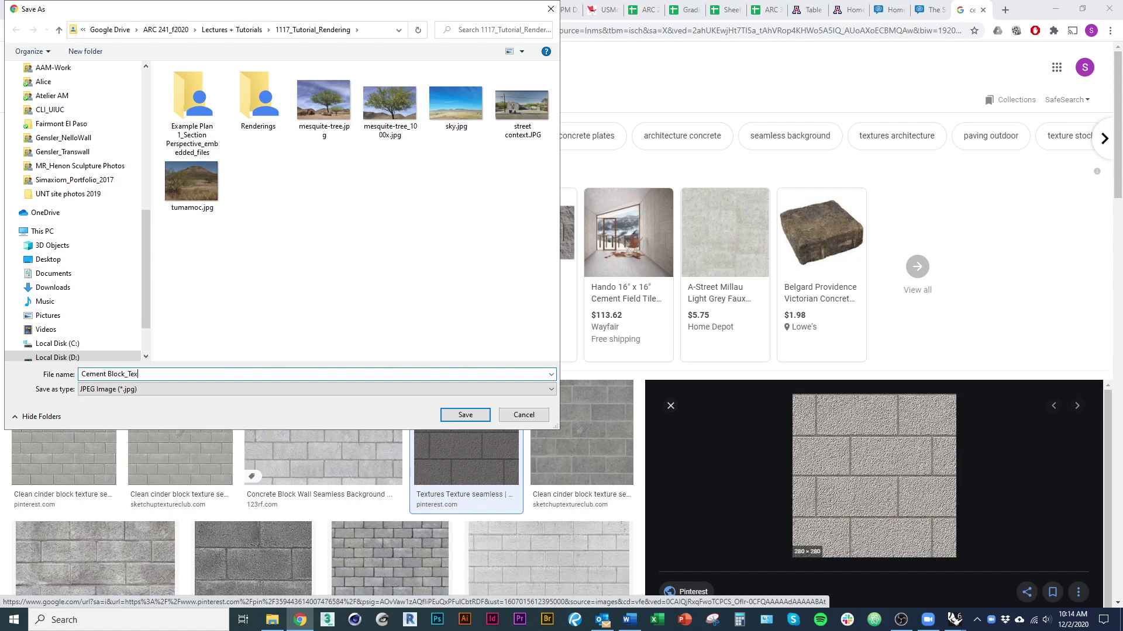
key(Return)
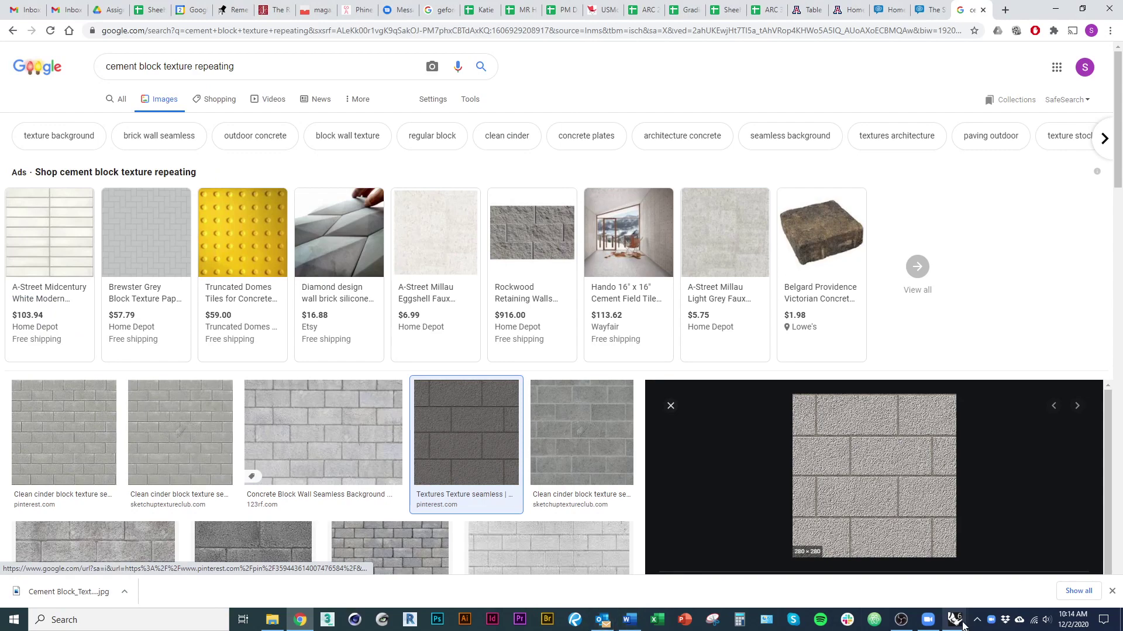
Switch to Rhino, create a generic V-Ray material named CMU, and show its settings
mouse_move(963, 626)
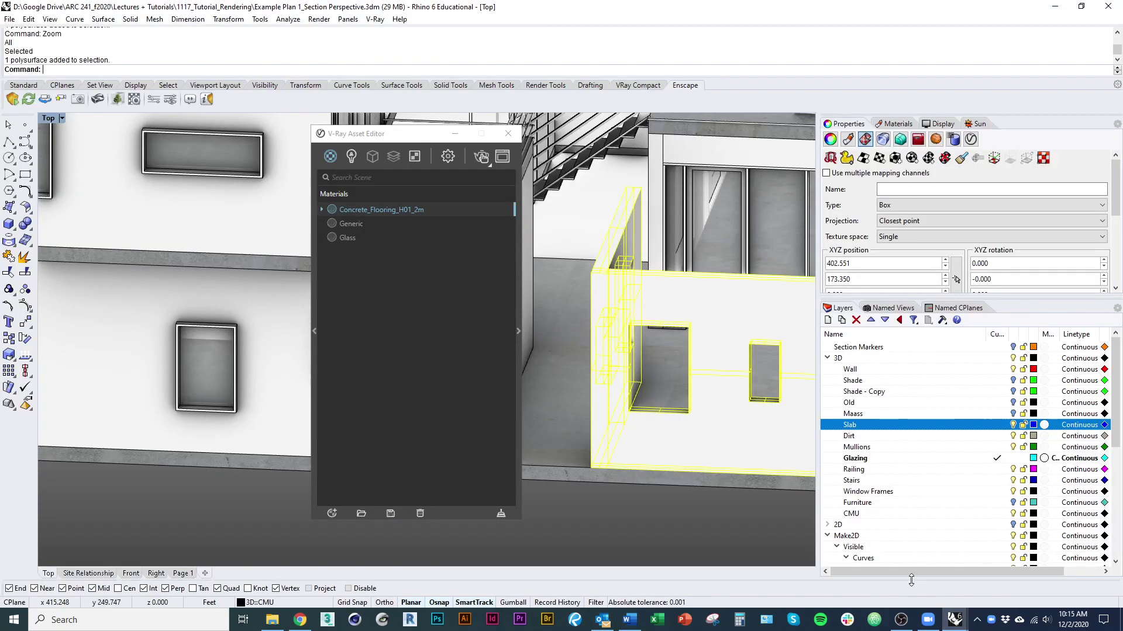
click(978, 573)
click(332, 514)
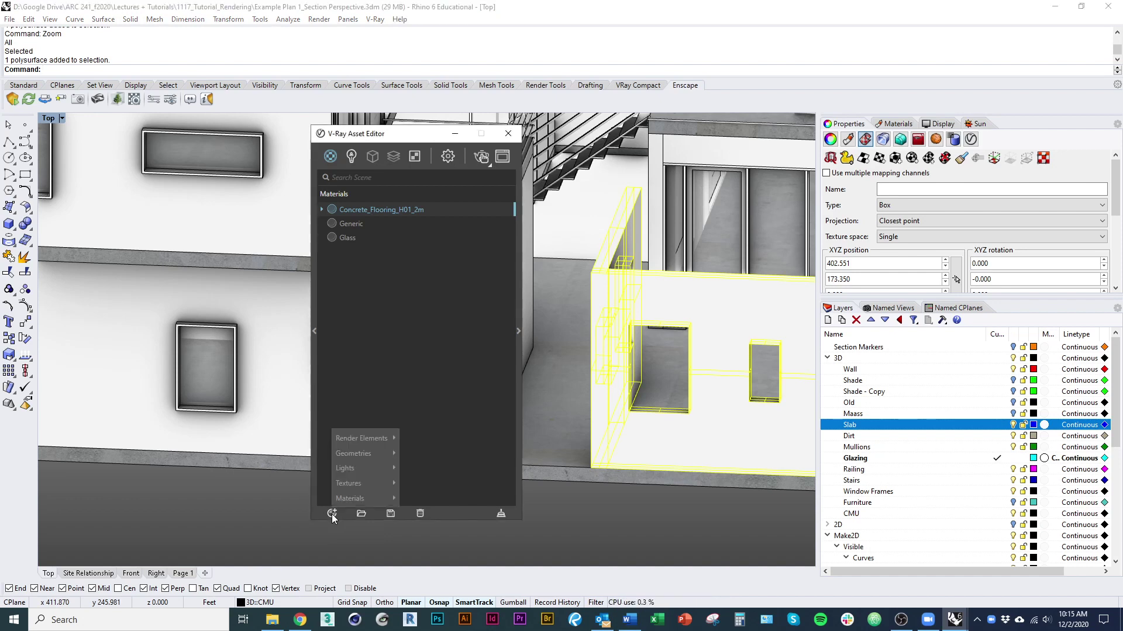
mouse_move(373, 497)
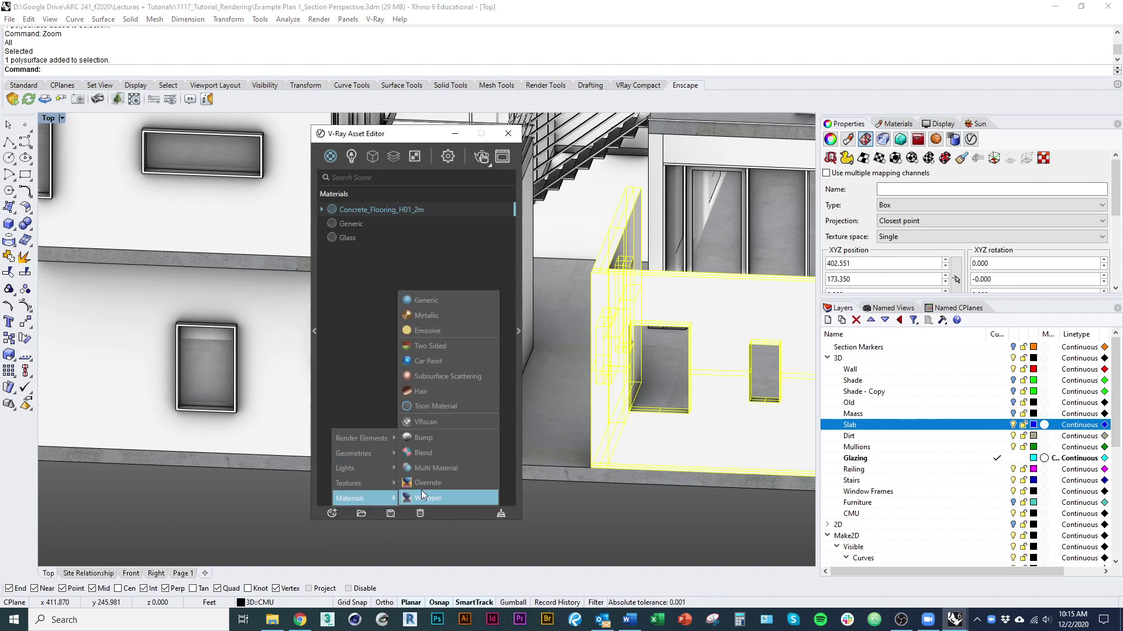
click(456, 301)
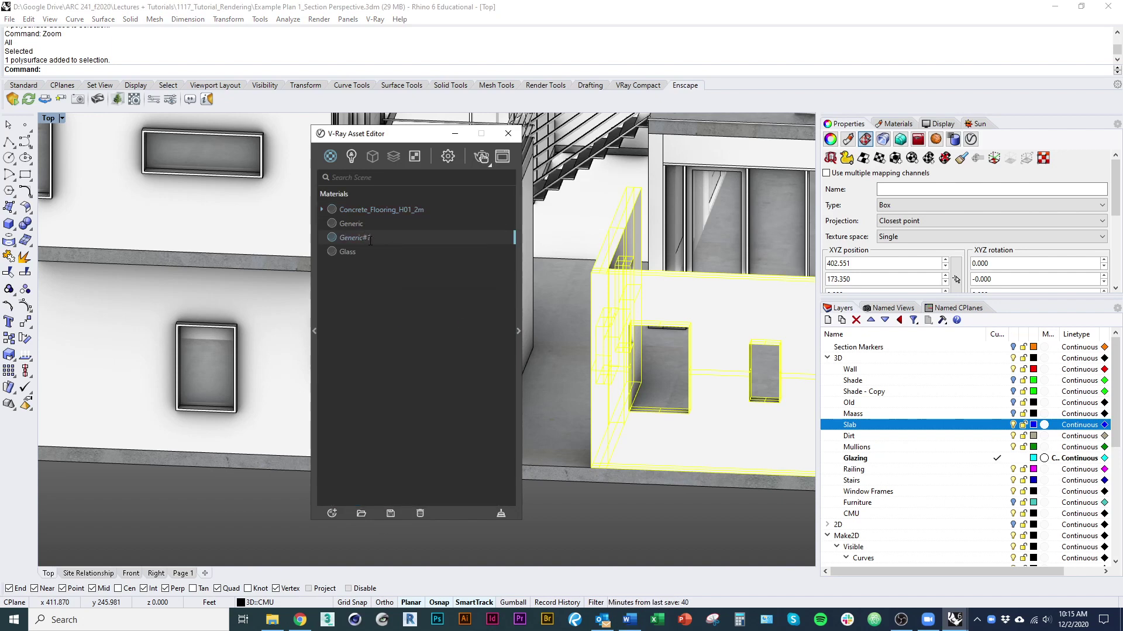
text(CMU)
click(518, 343)
drag(476, 143, 378, 153)
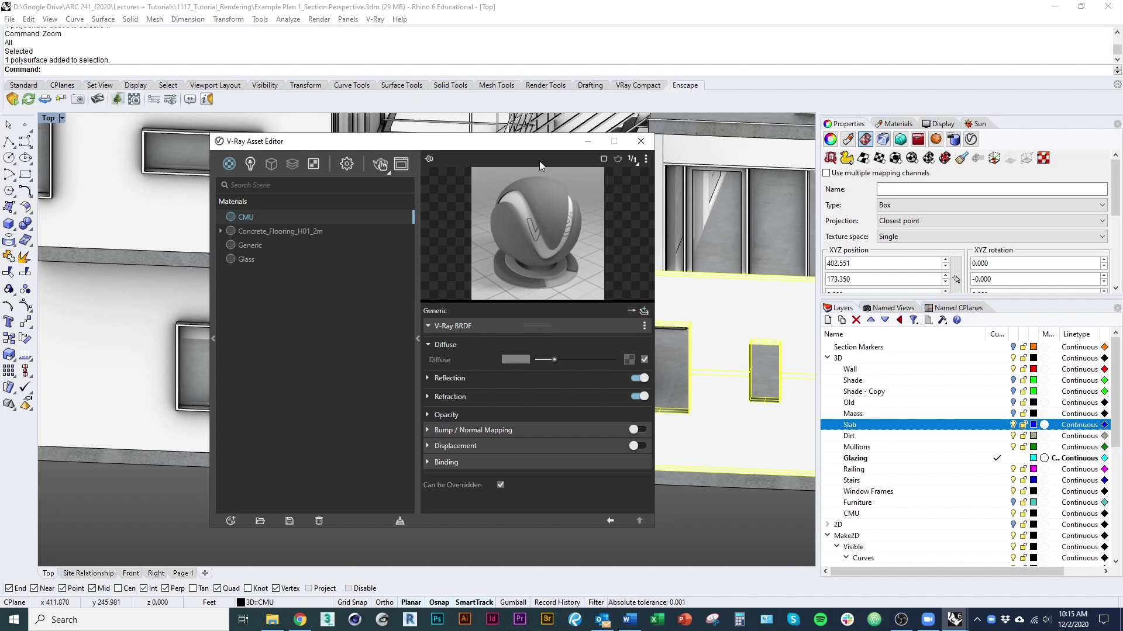
Assign Cement Block_Texture.jpg from the 1117_Tutorial_Rendering folder as a bitmap to the CMU material's diffuse, and return to the material settings
click(630, 361)
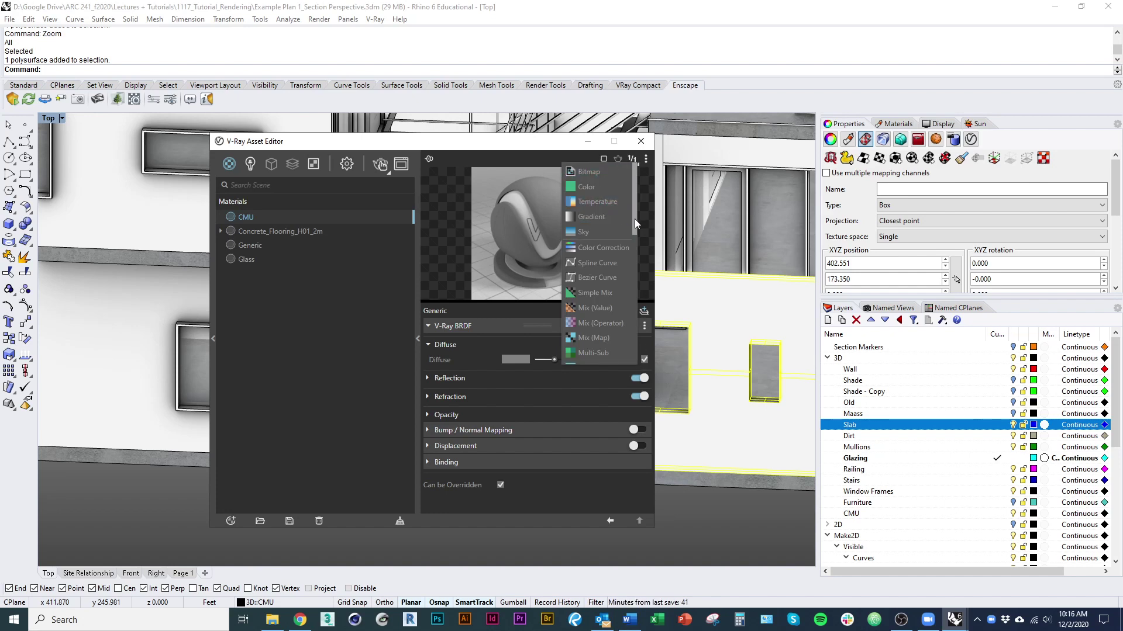
mouse_move(634, 218)
mouse_down()
mouse_move(641, 359)
mouse_move(645, 201)
mouse_up()
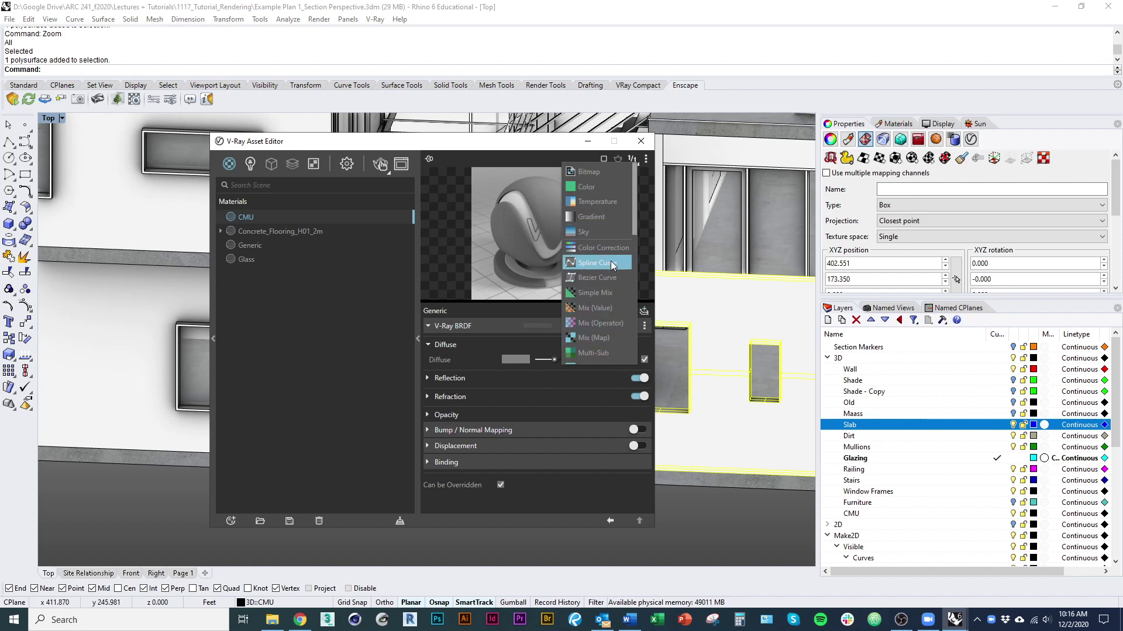
click(591, 173)
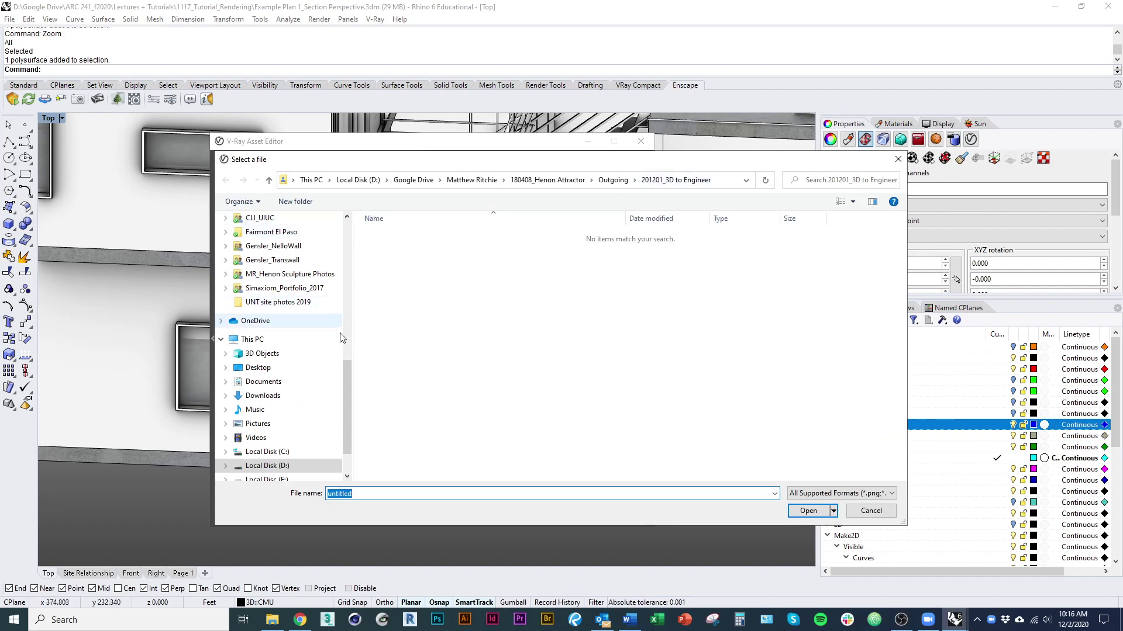
drag(347, 369, 354, 246)
click(283, 401)
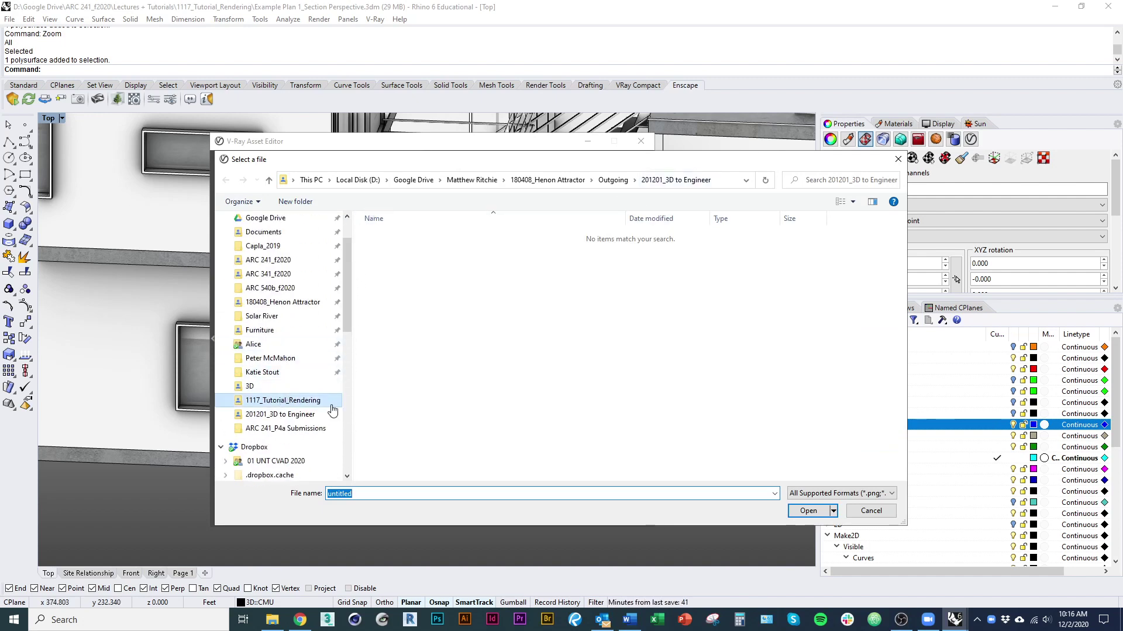
click(524, 249)
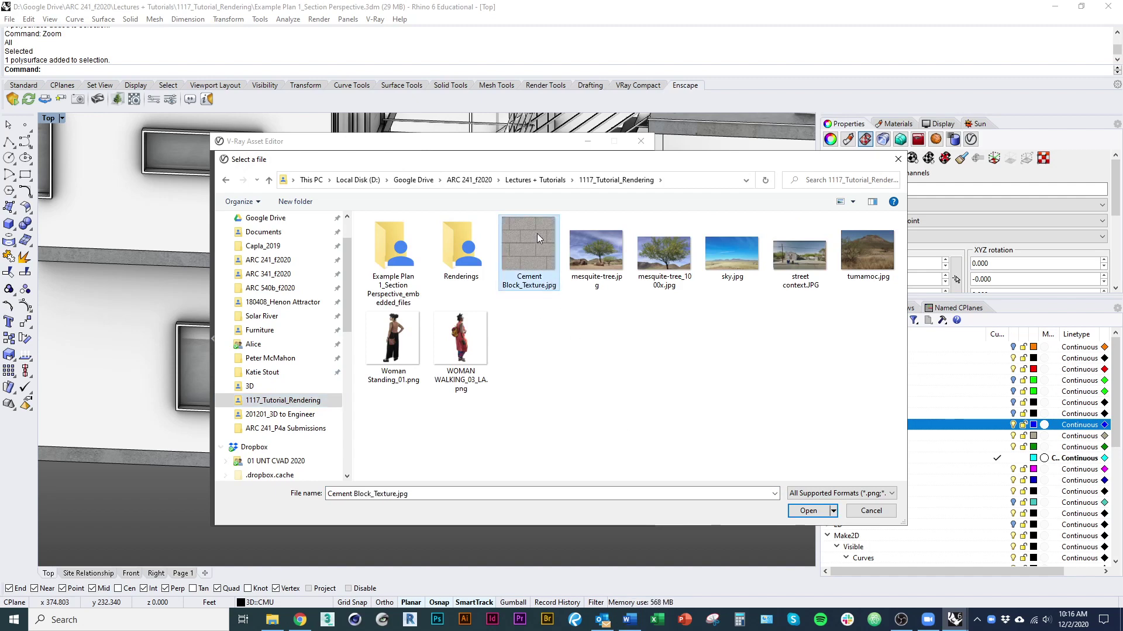
click(820, 511)
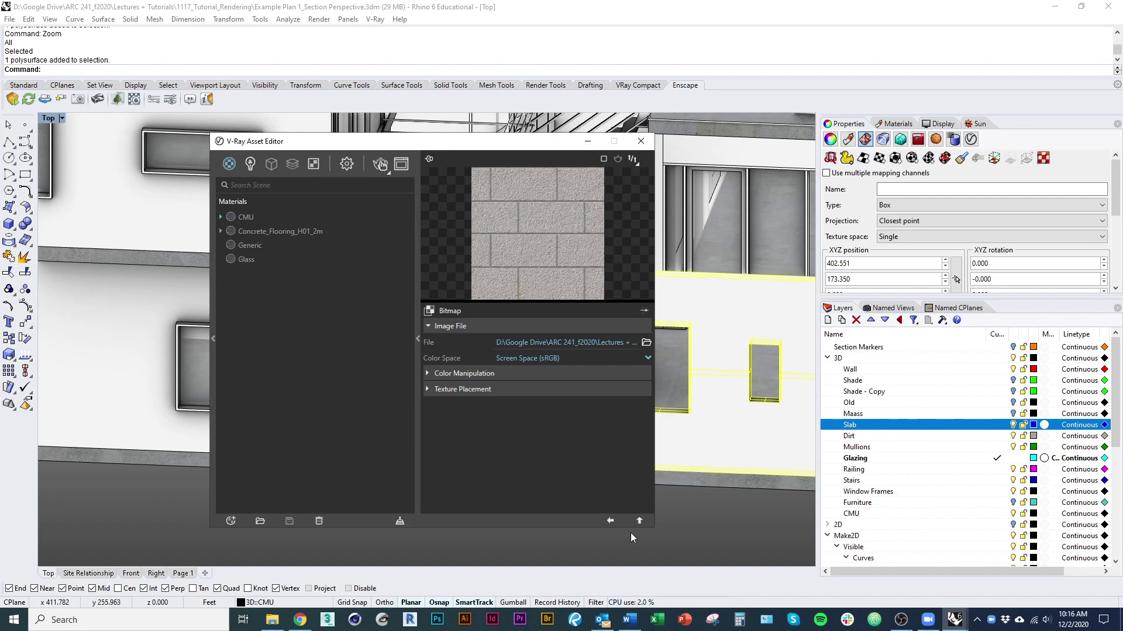
click(611, 520)
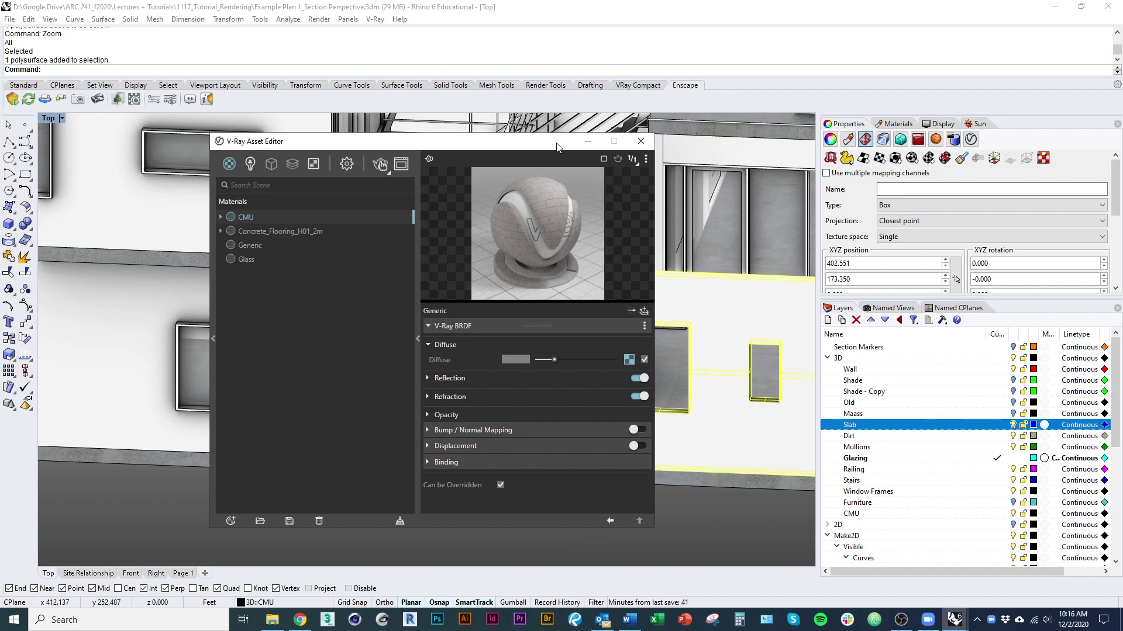
Close the V-Ray Asset Editor and check which walls belong to the Wall layer by selecting its objects
drag(556, 147, 483, 173)
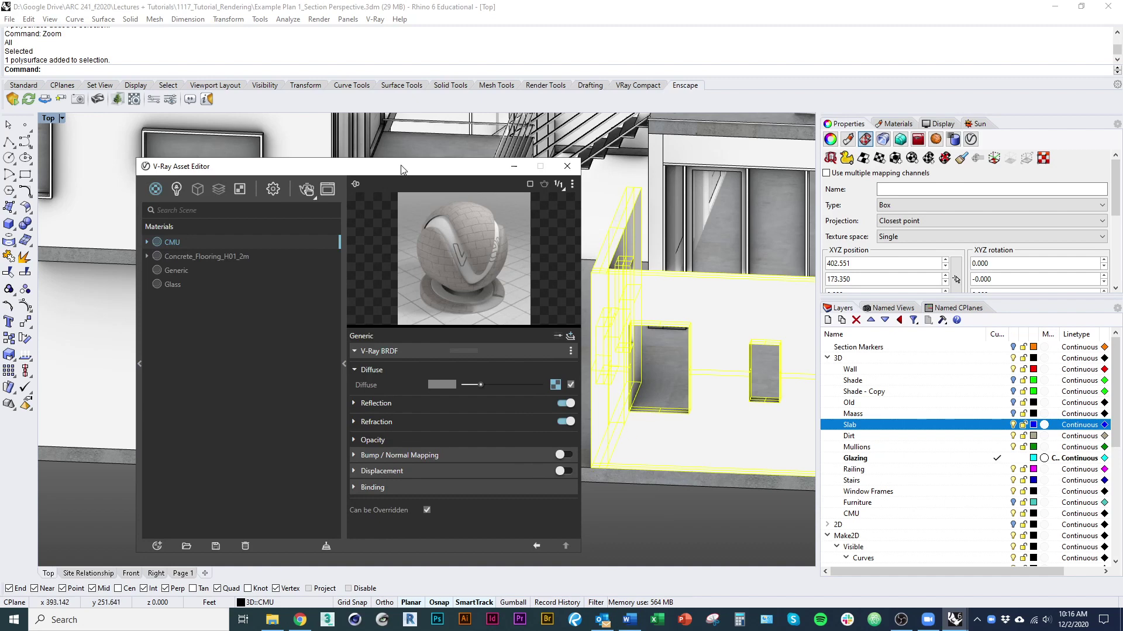
click(566, 166)
click(749, 550)
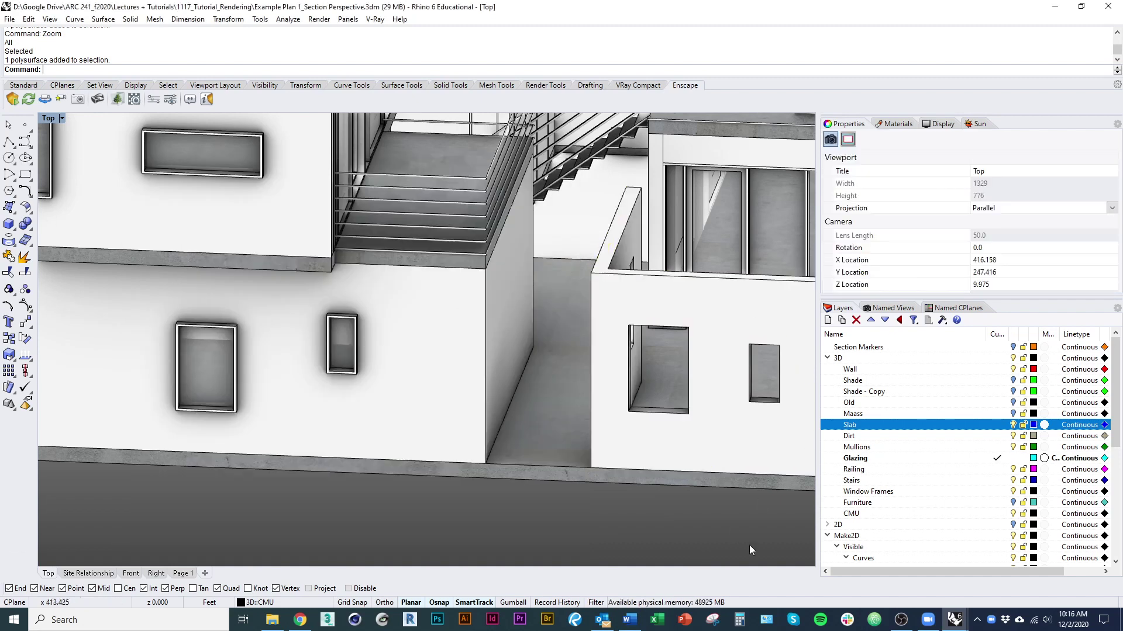
right_click(894, 370)
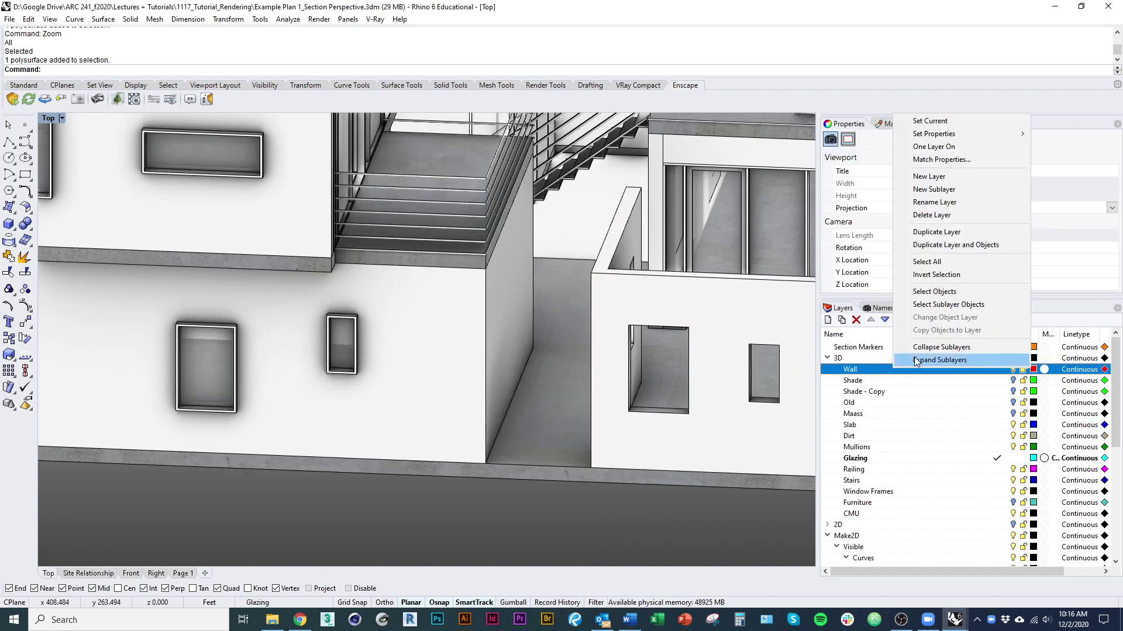
click(934, 291)
scroll(508, 452, down, 5)
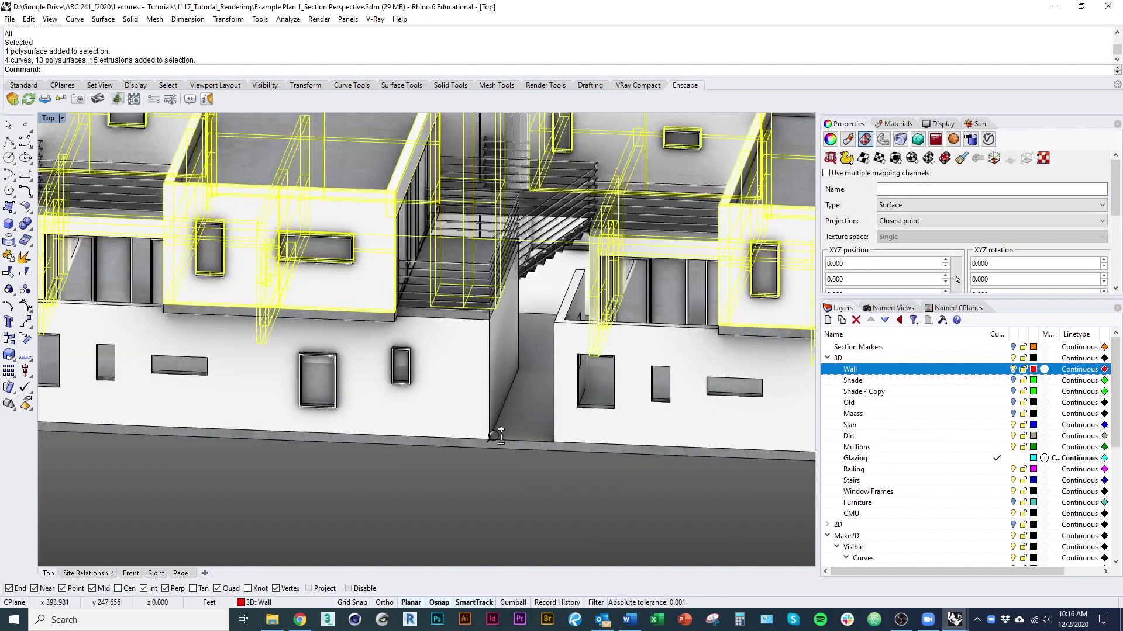
scroll(422, 451, up, 2)
click(438, 489)
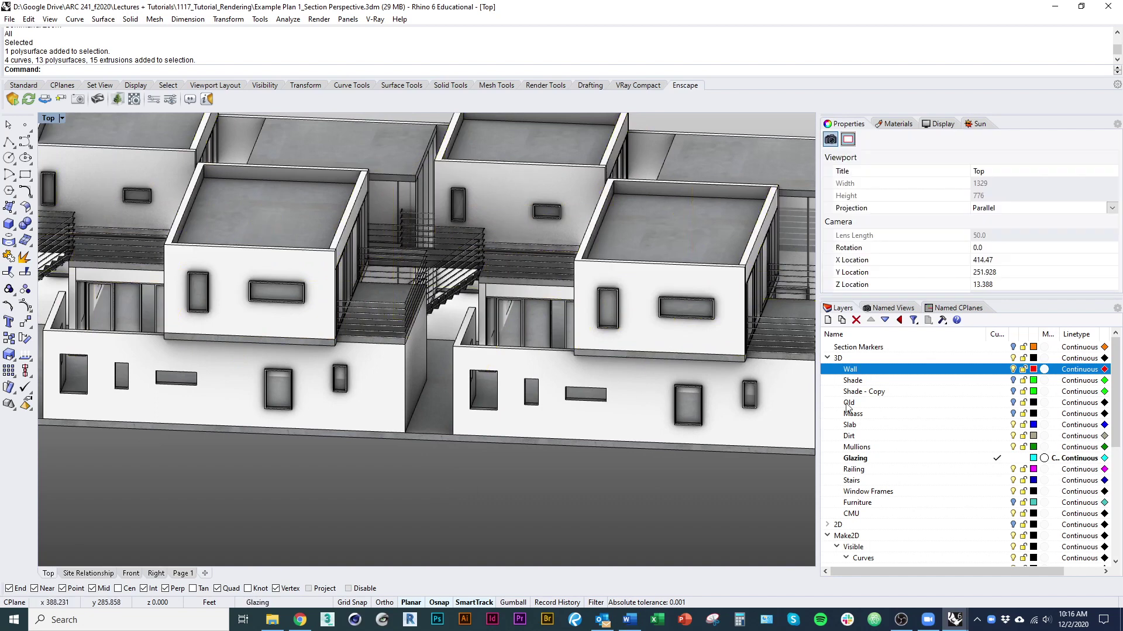
Check which layer the ground-floor wall is on, and highlight the CMU layer in the layer list
click(756, 333)
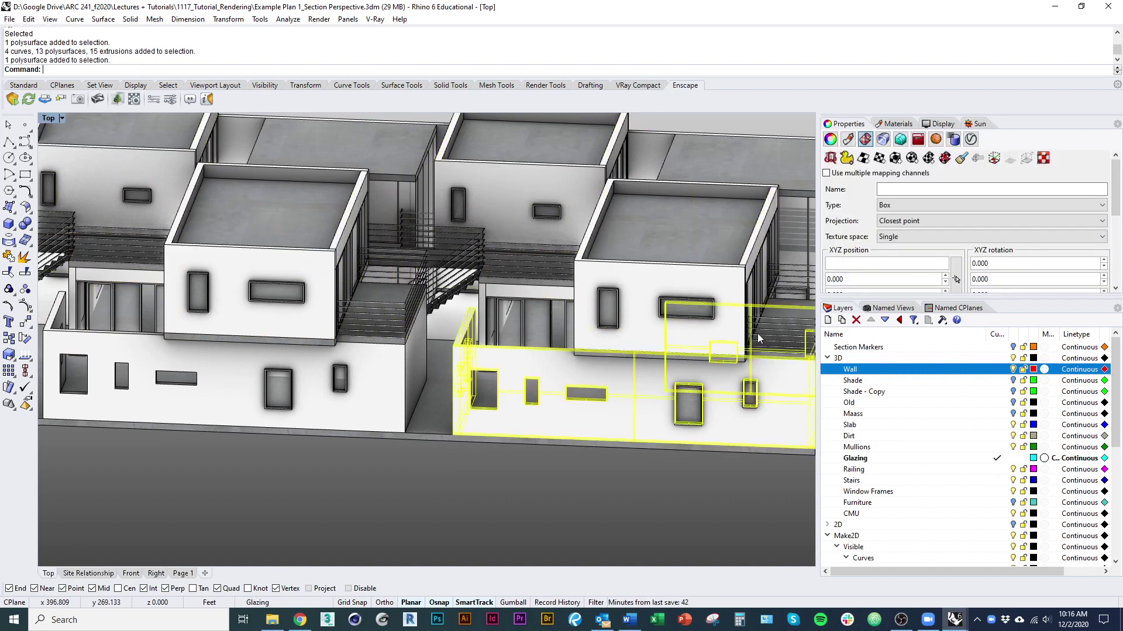
click(831, 139)
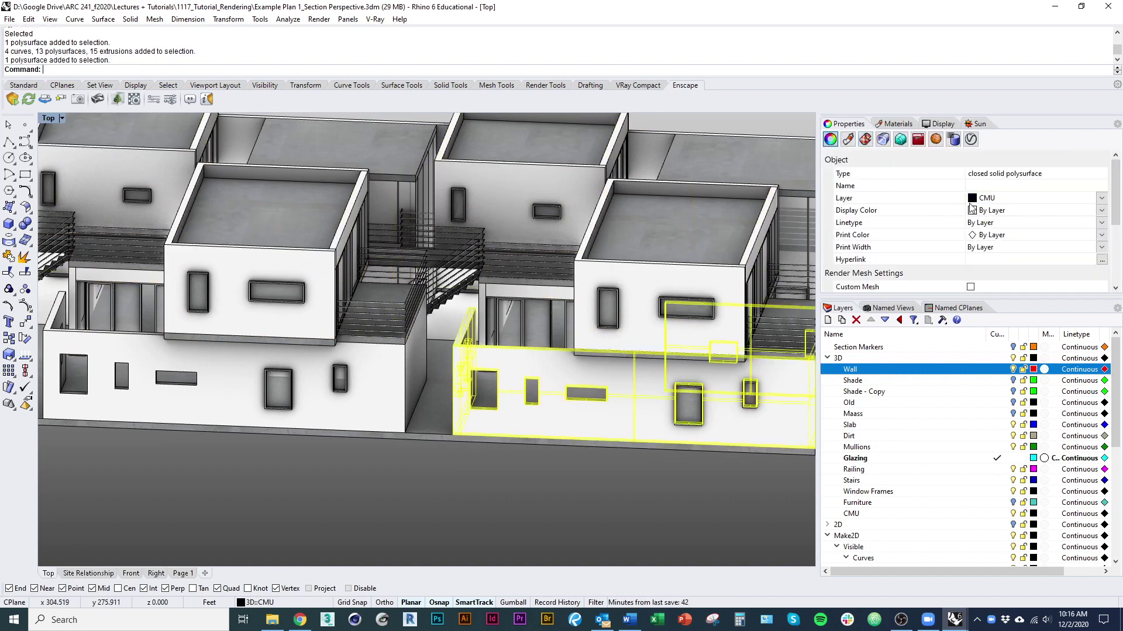
click(903, 514)
click(670, 509)
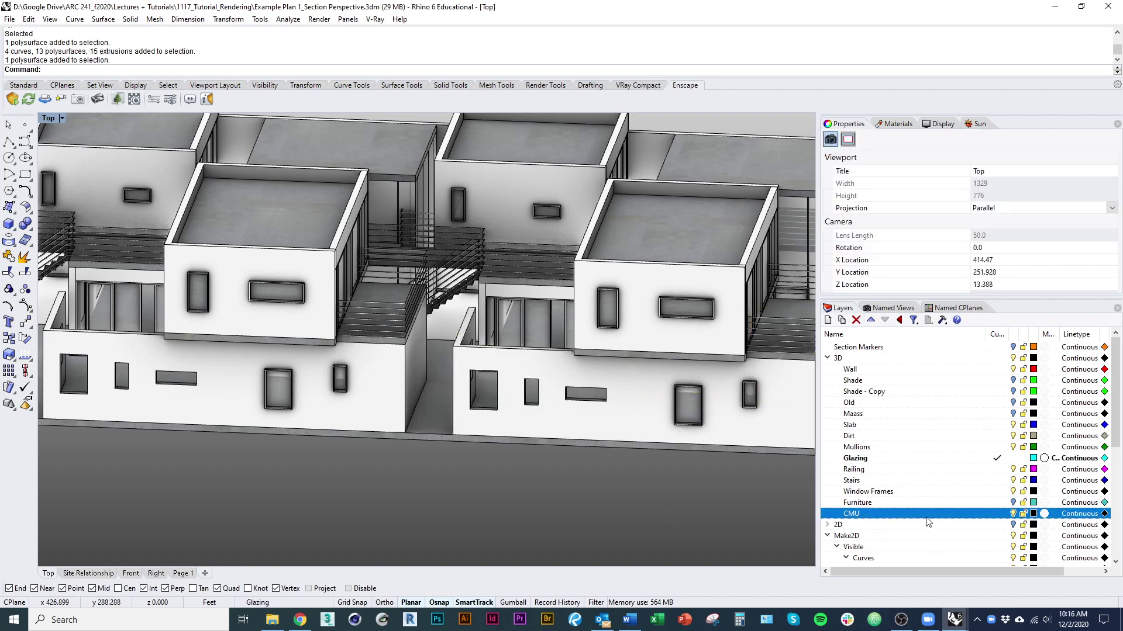
Select all objects on the CMU layer and apply the CMU V-Ray material to them
right_click(927, 515)
click(975, 433)
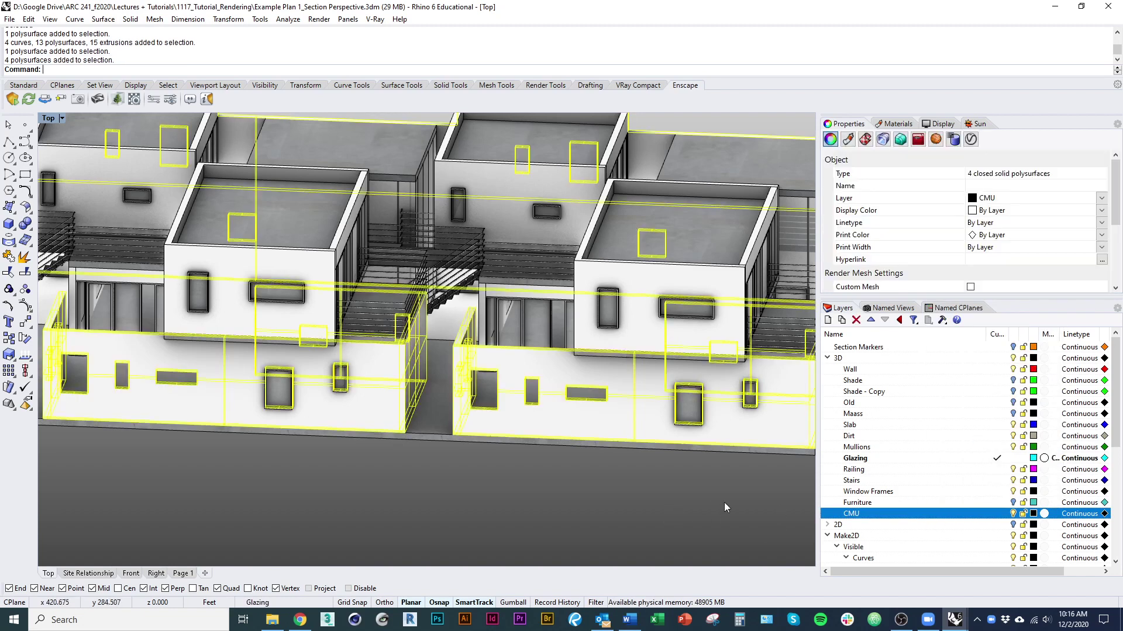
right_drag(499, 486, 511, 492)
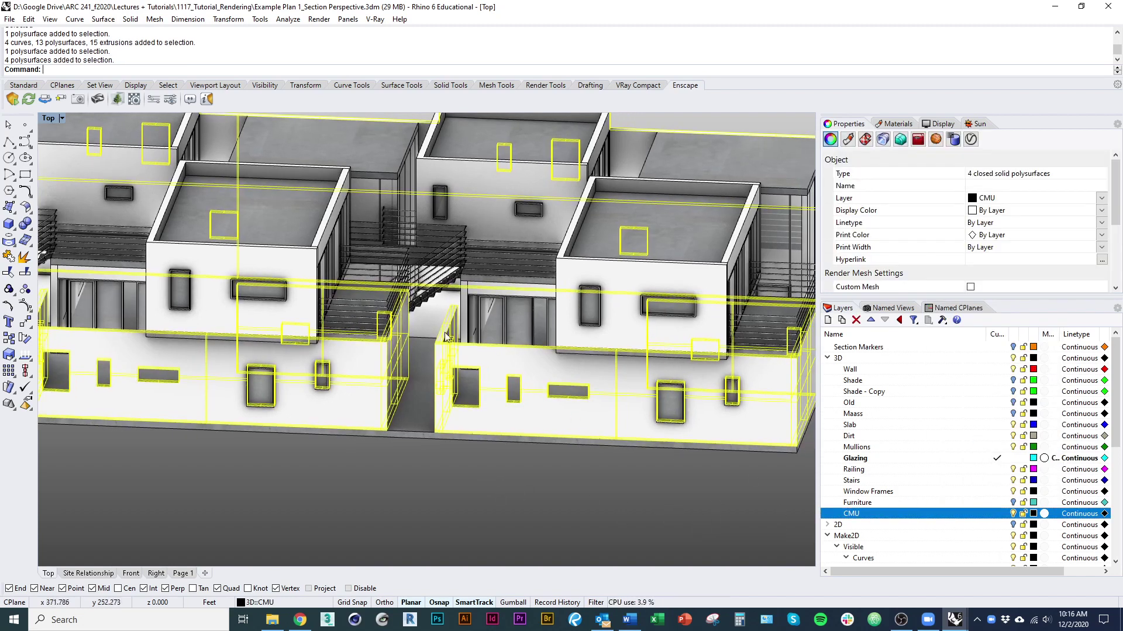
key(alt+Tab)
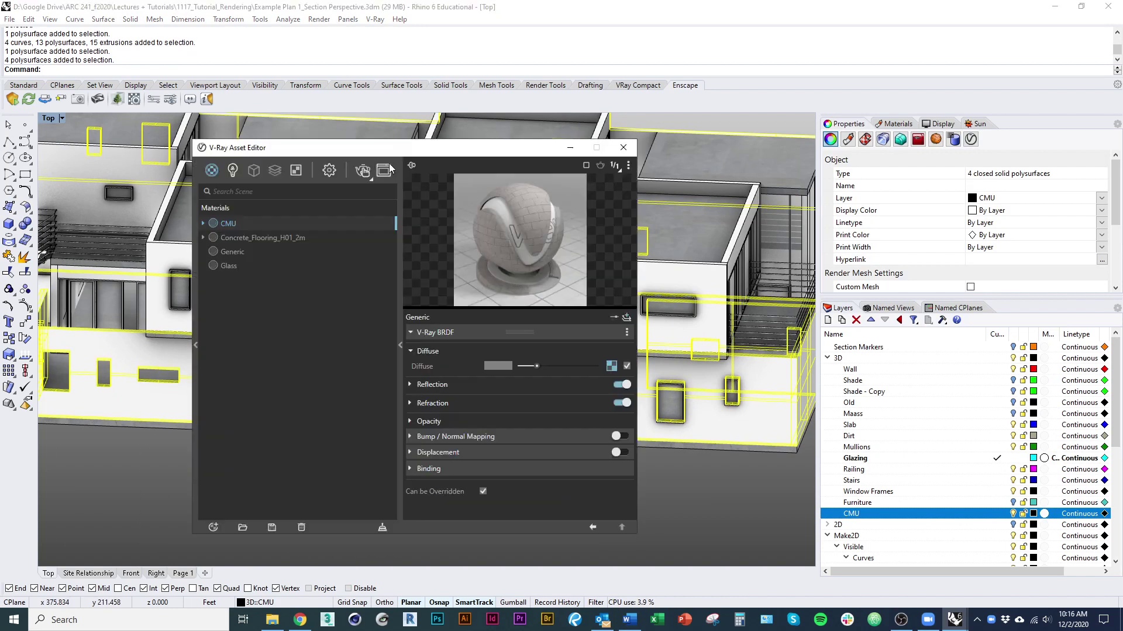
right_click(259, 223)
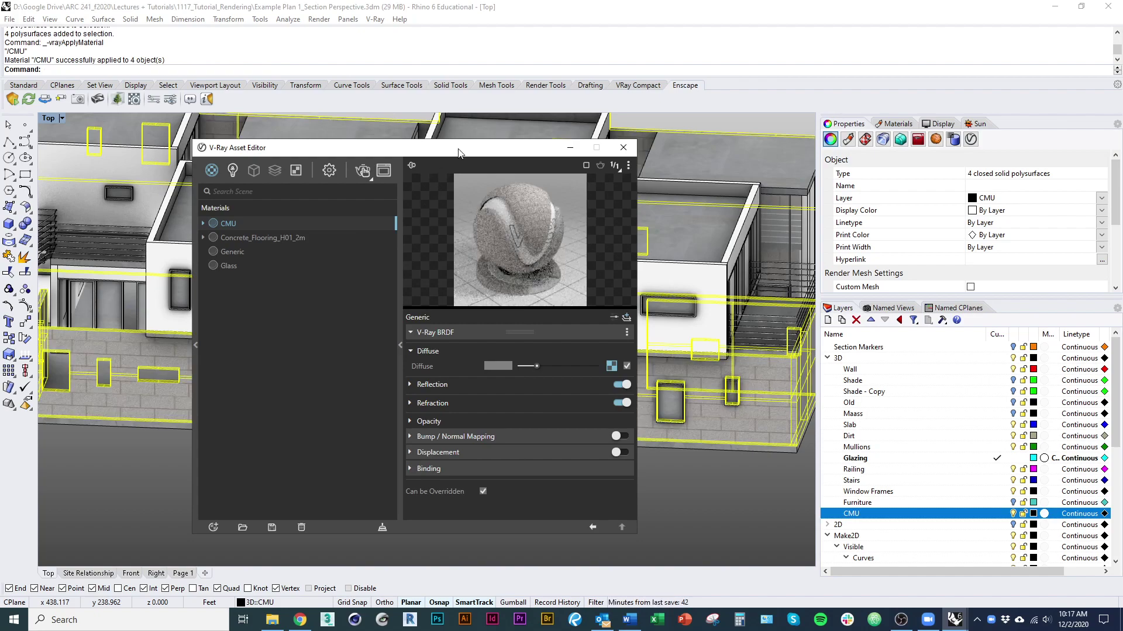
key(Escape)
Examine the block pattern on the ground-floor walls along the row of buildings
shift+right_drag(496, 351, 684, 365)
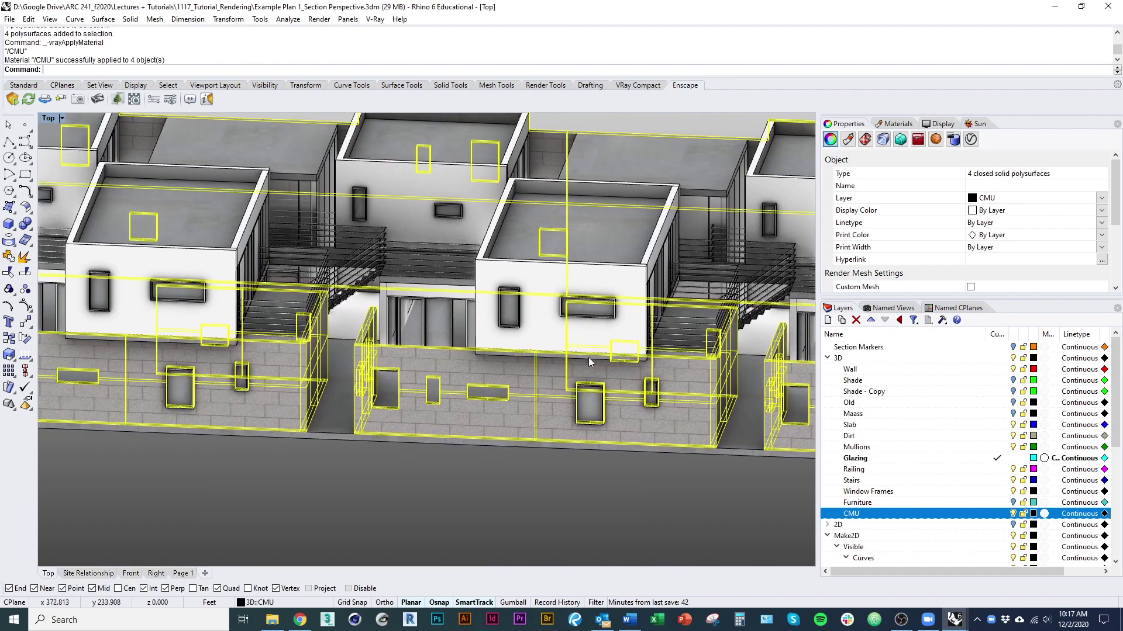
shift+right_drag(323, 370, 624, 366)
right_drag(297, 355, 293, 358)
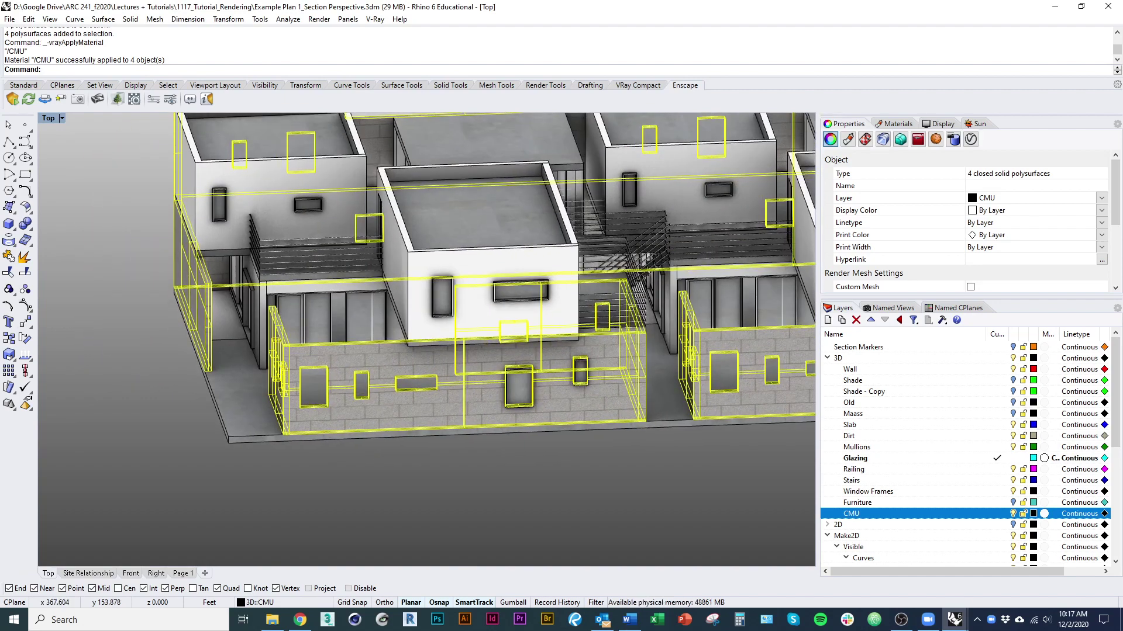
Switch to Photos and view Cement Block_Texture.jpg to examine its block courses
key(alt+Tab)
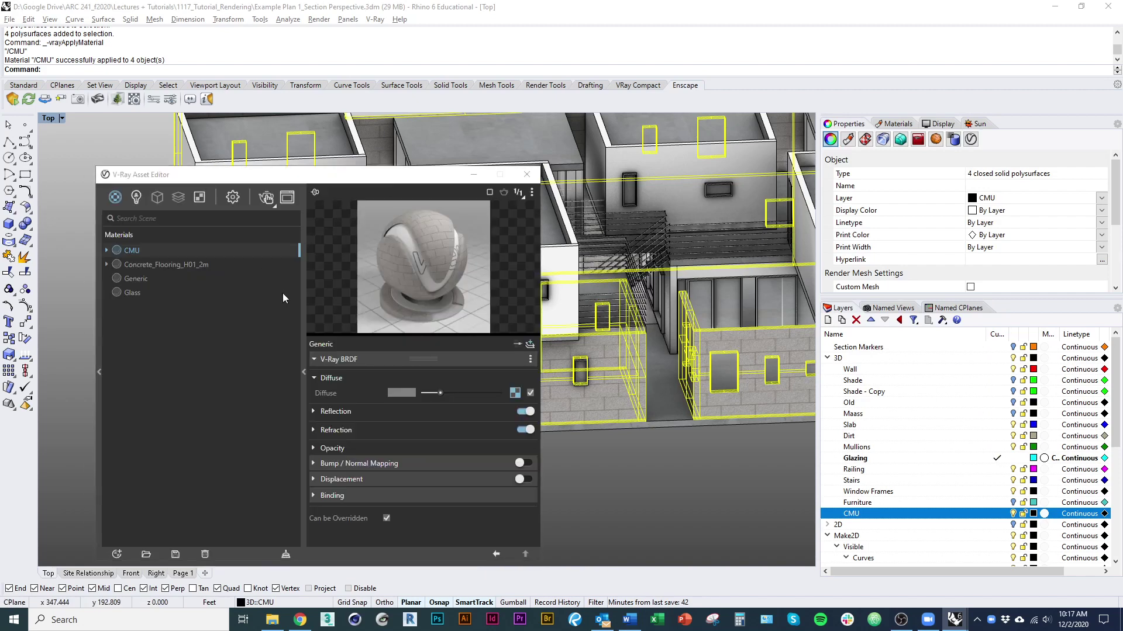
key(alt+Tab)
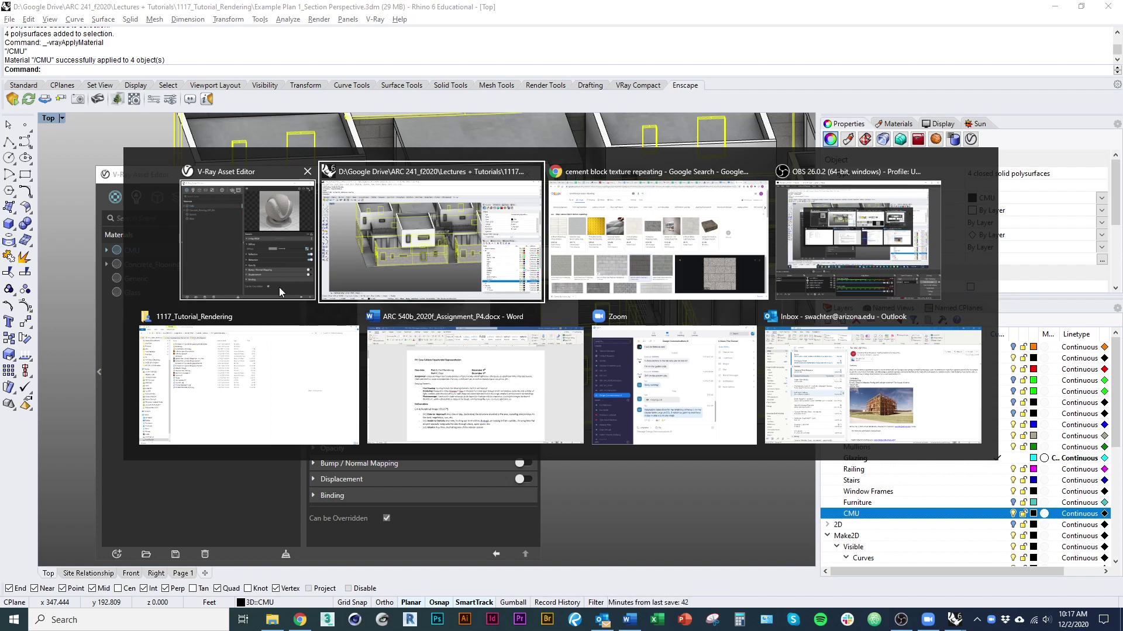
click(278, 287)
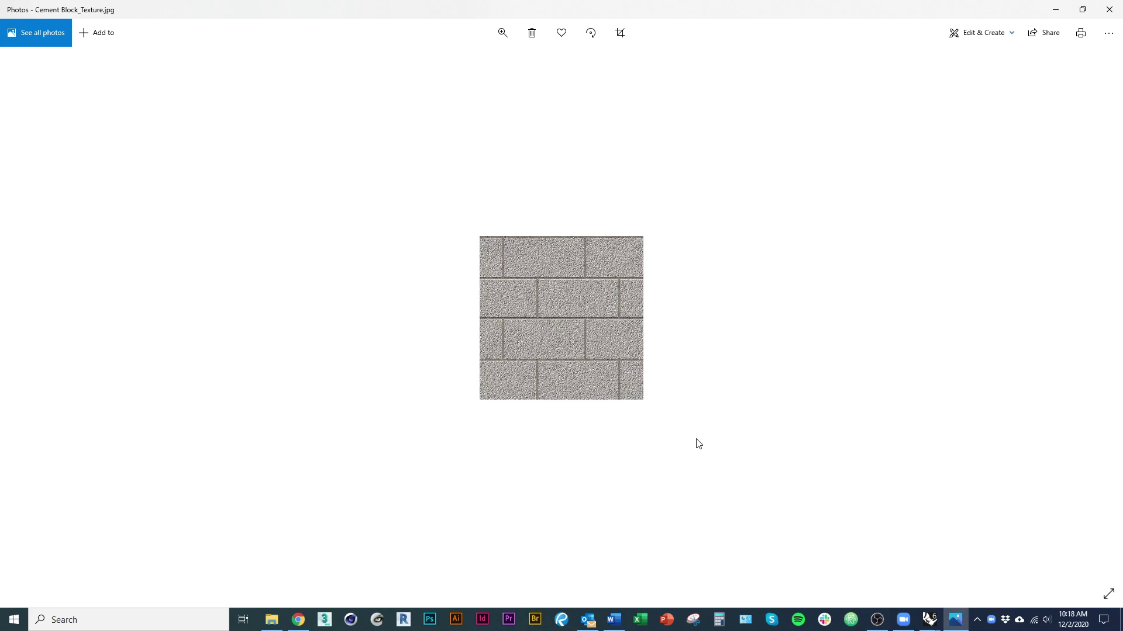
key(alt+Tab)
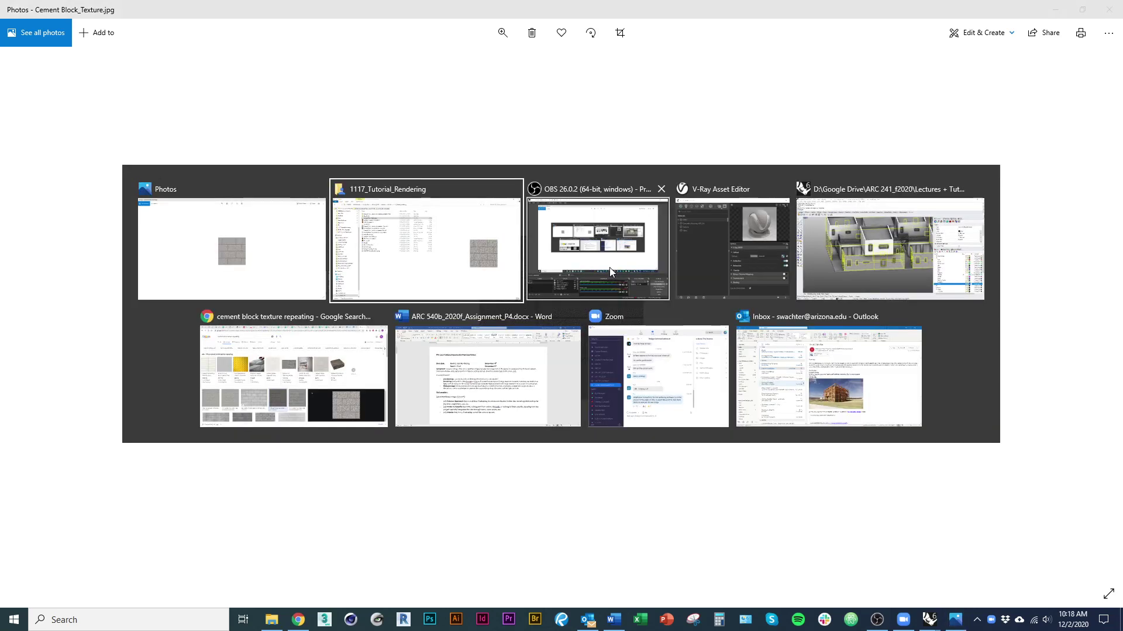
Switch back to Rhino and minimize the V-Ray Asset Editor to reveal the selected CMU walls
click(860, 265)
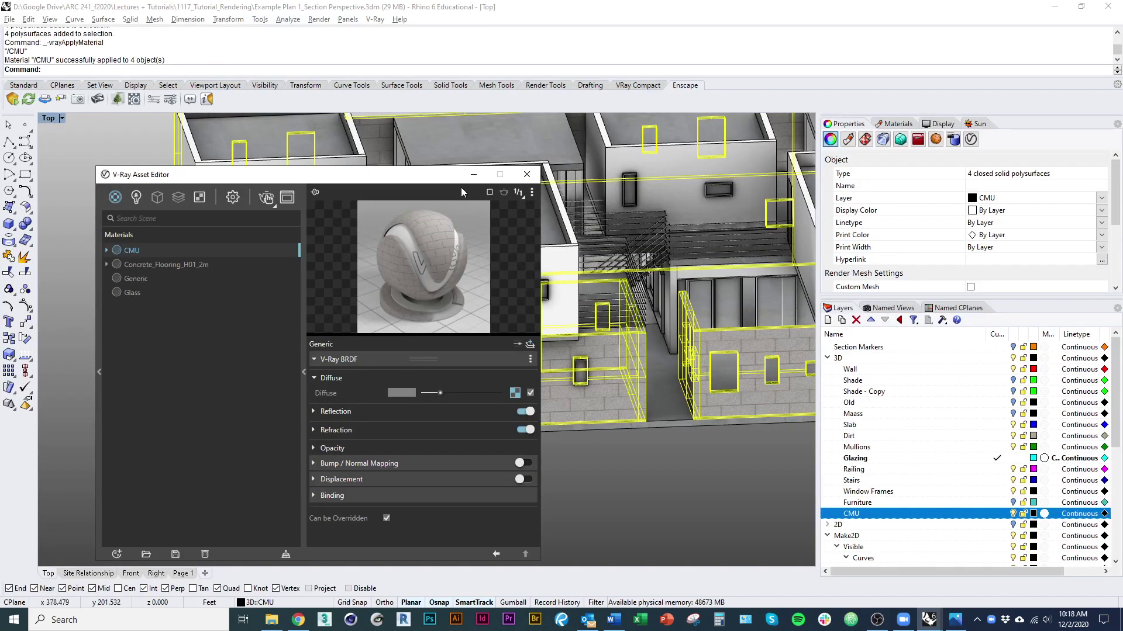
click(473, 174)
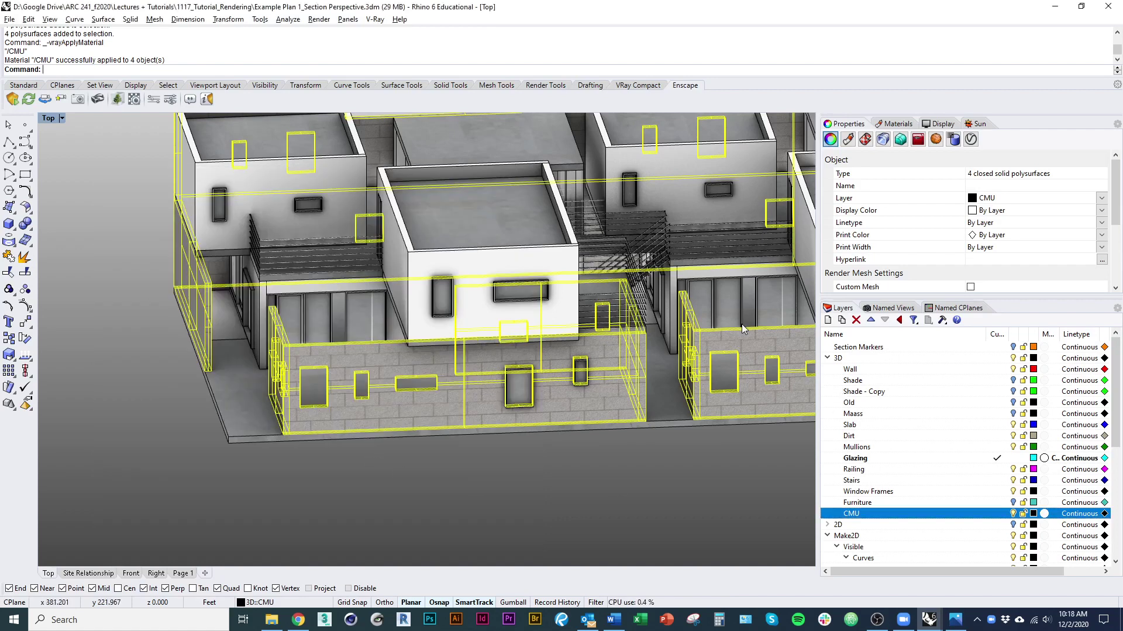
right_drag(491, 354, 392, 364)
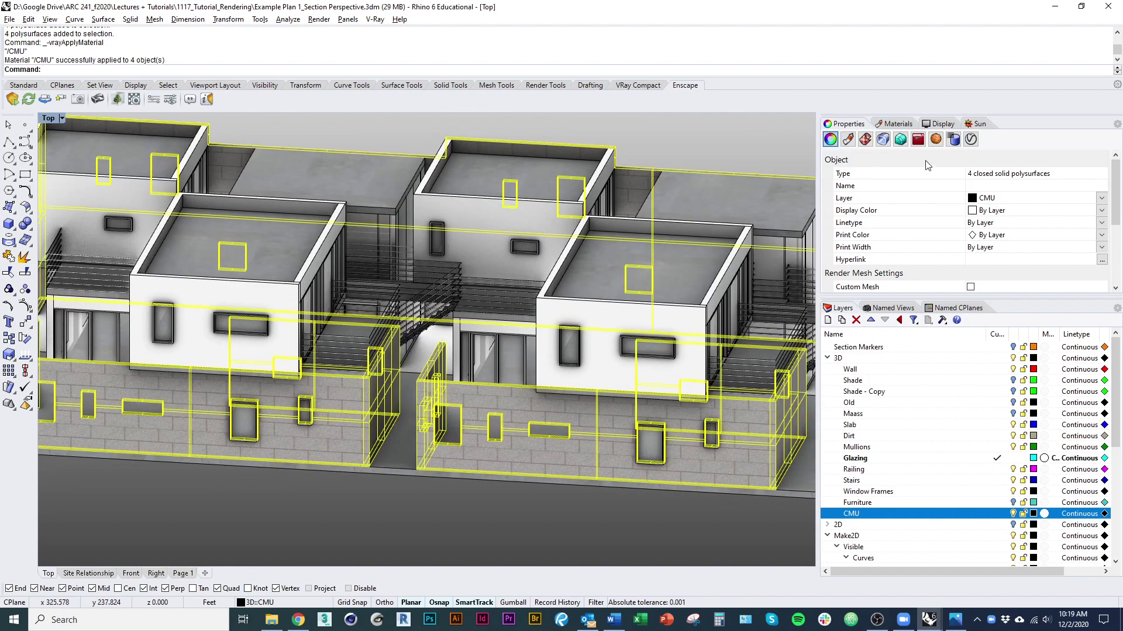
Apply a capped 32" cubic box texture mapping to the selected CMU walls, starting from the front wall's lower corner
click(865, 139)
click(895, 158)
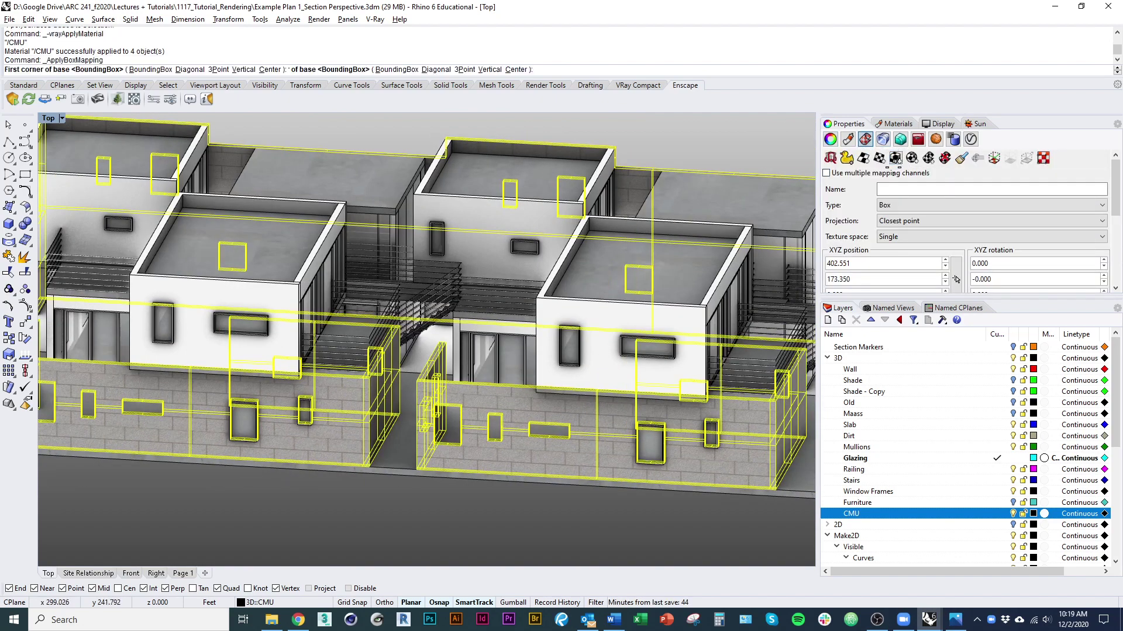
scroll(456, 432, up, 3)
scroll(269, 415, up, 5)
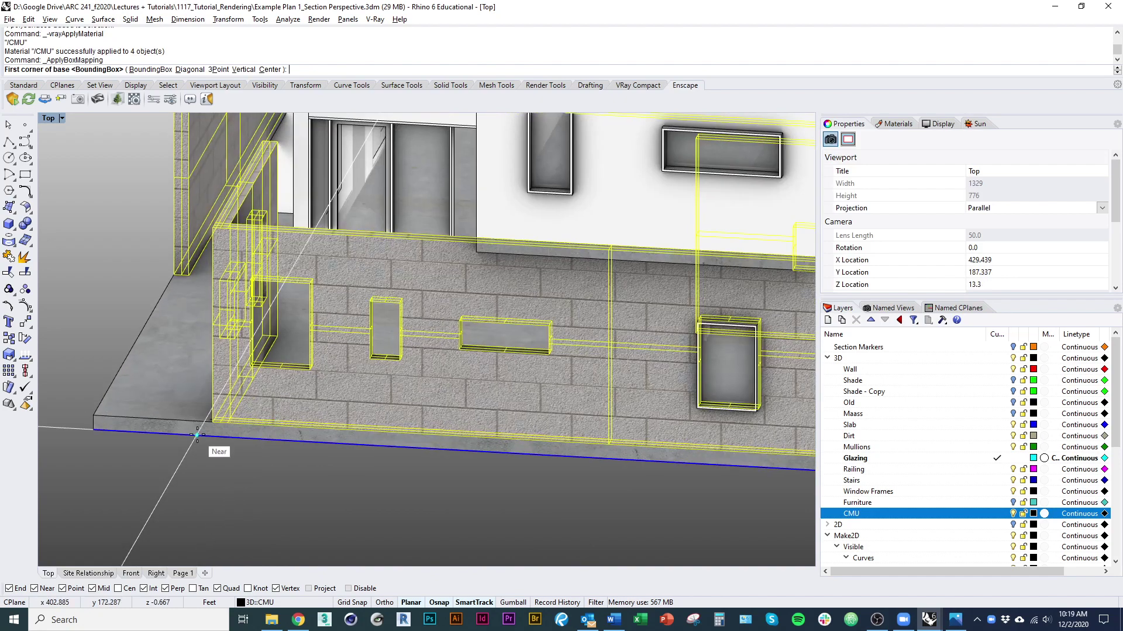
click(213, 422)
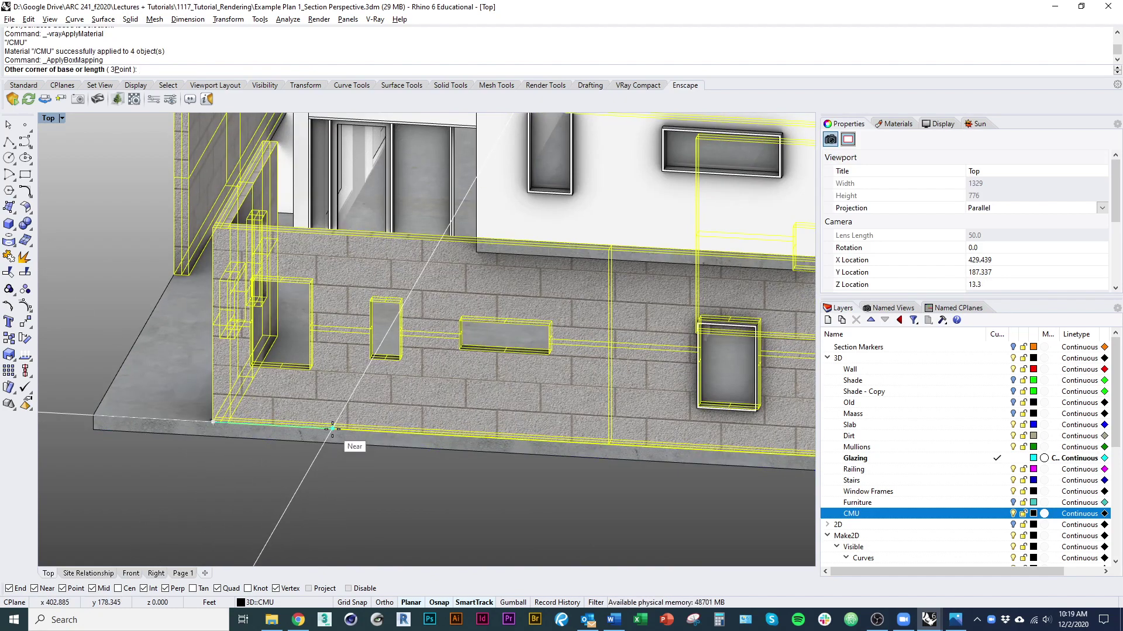
text(32")
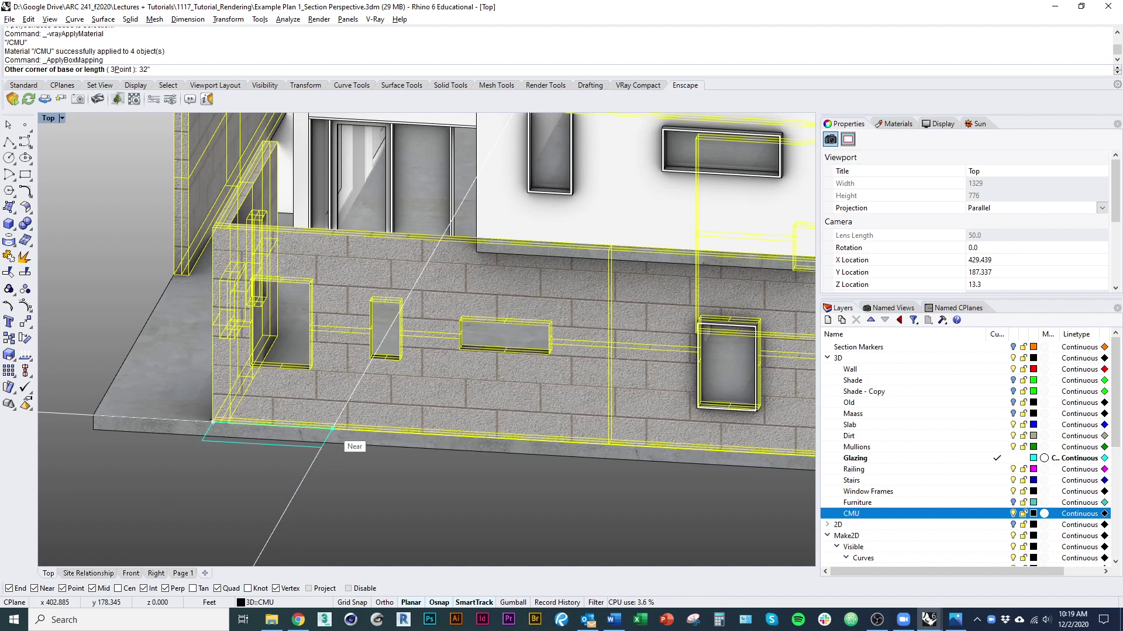
key(Return)
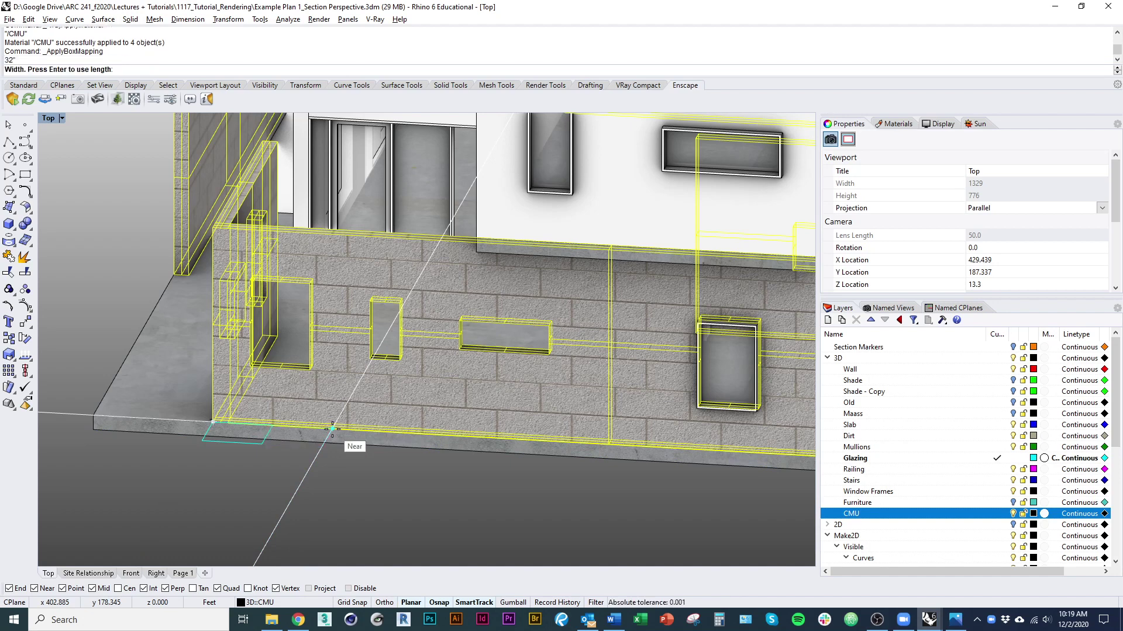
key(Return)
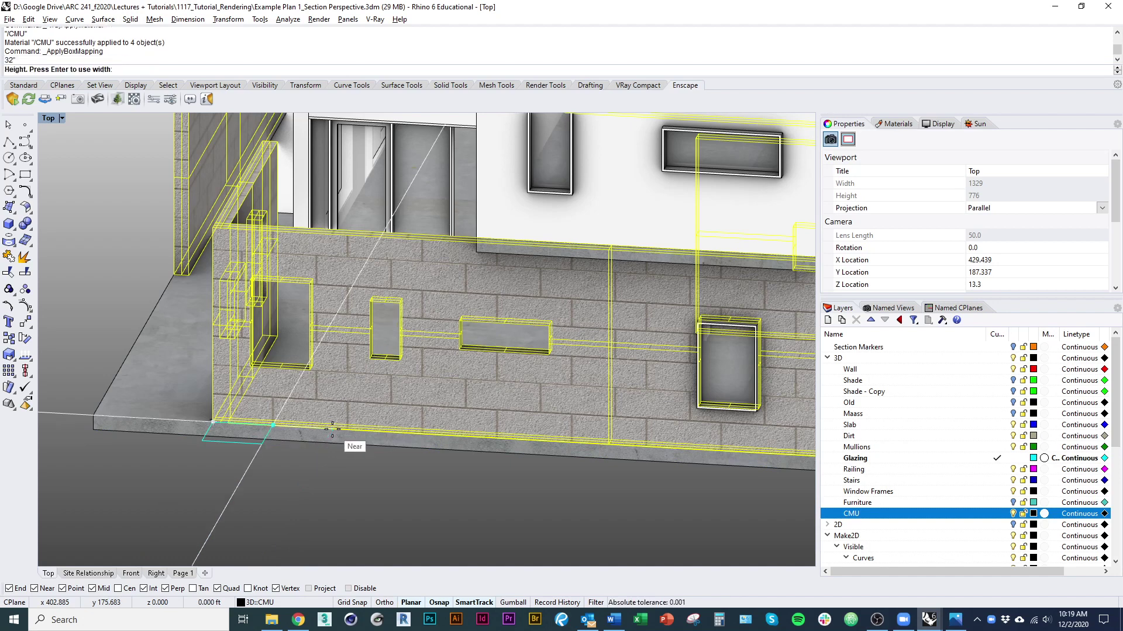
key(Return)
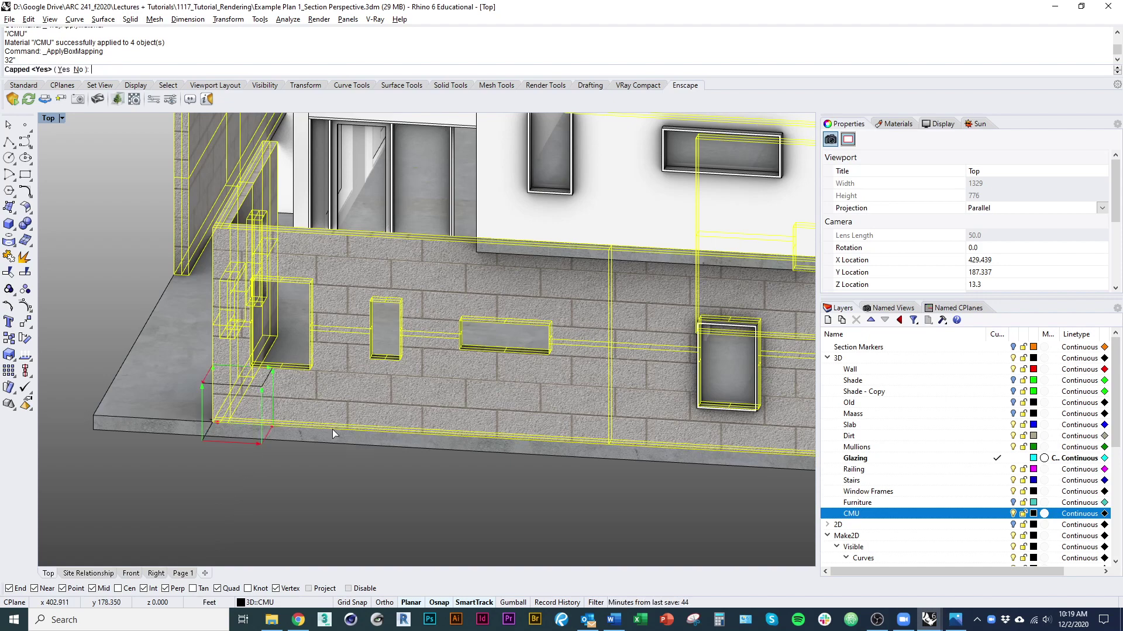
key(Return)
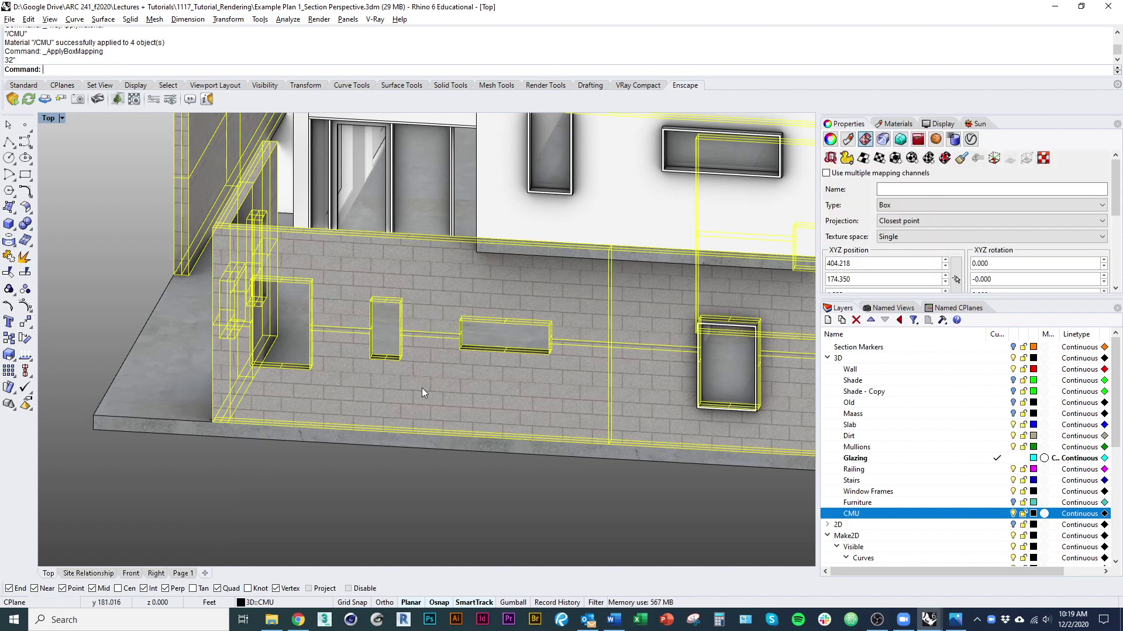
Deselect the walls and examine the size and alignment of the block pattern around the ground-floor windows
scroll(426, 385, up, 4)
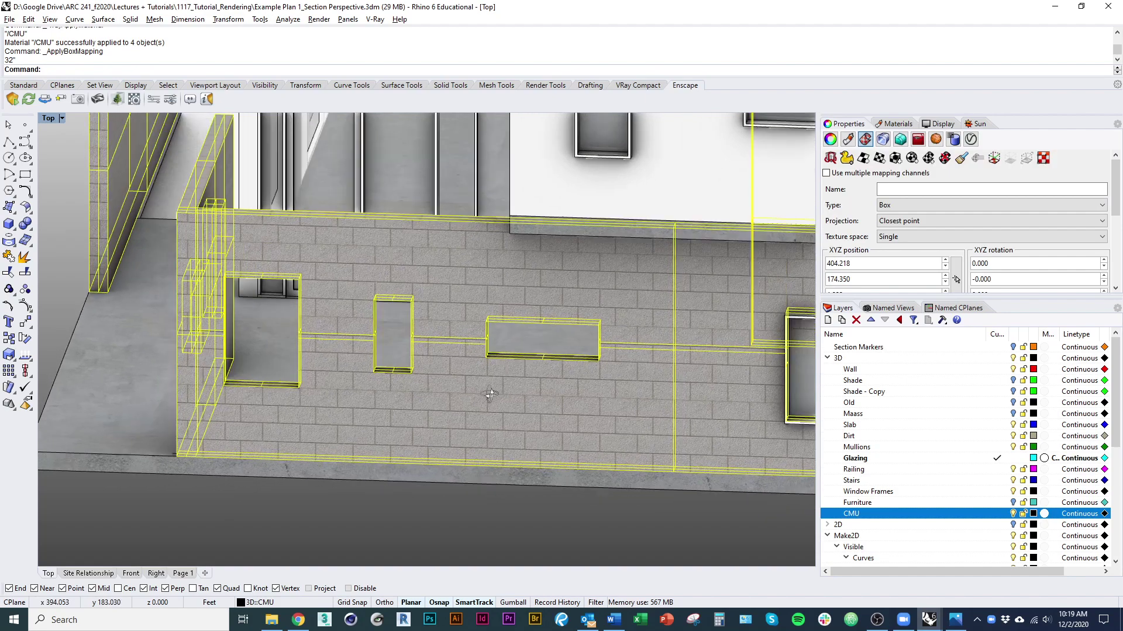
click(443, 515)
ctrl+shift+right_drag(410, 449, 401, 444)
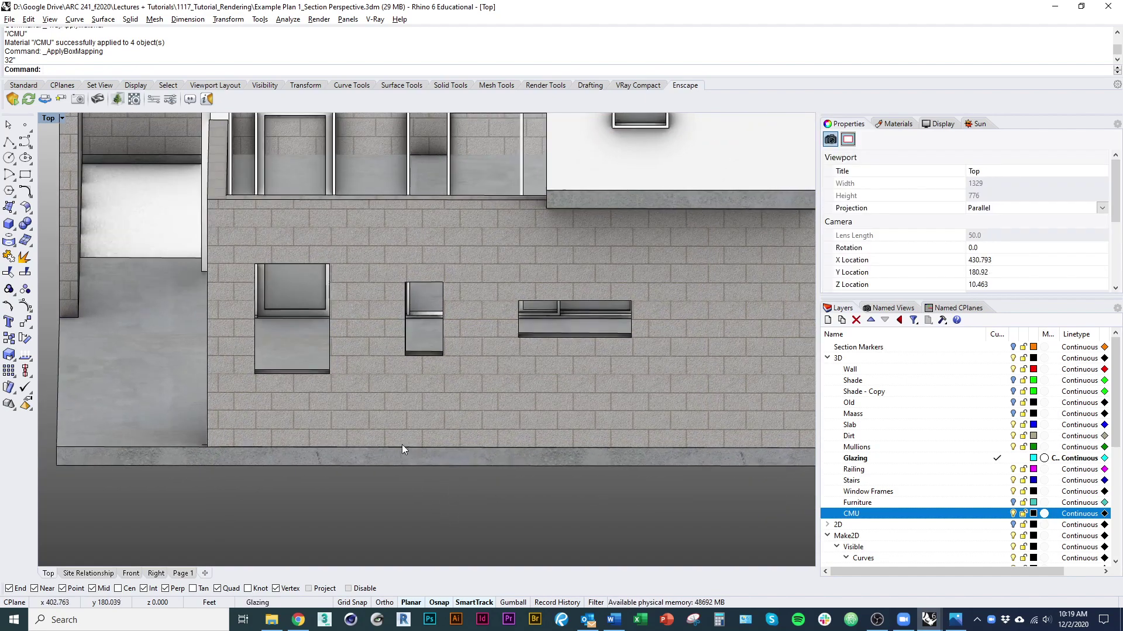
scroll(405, 283, up, 5)
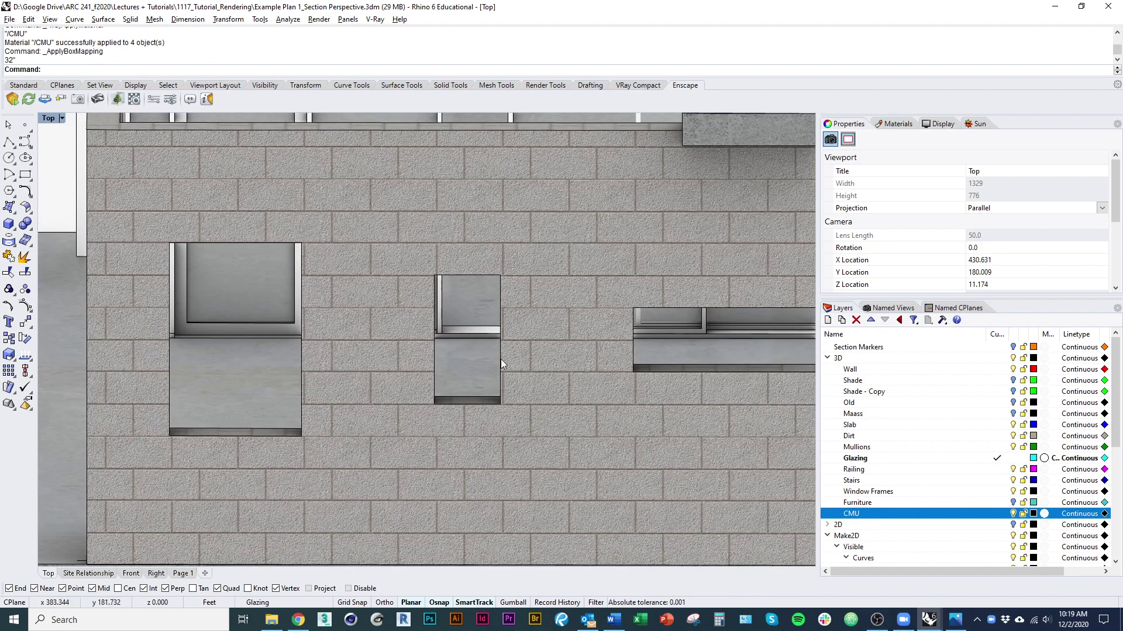
scroll(341, 388, down, 2)
scroll(397, 459, down, 5)
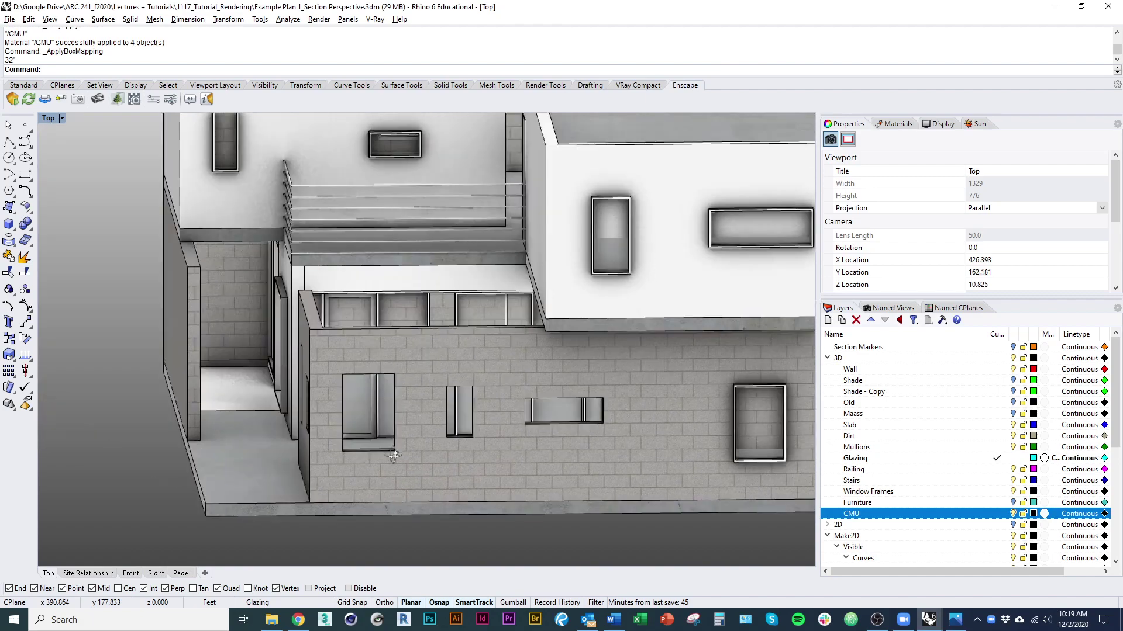
right_drag(395, 456, 404, 462)
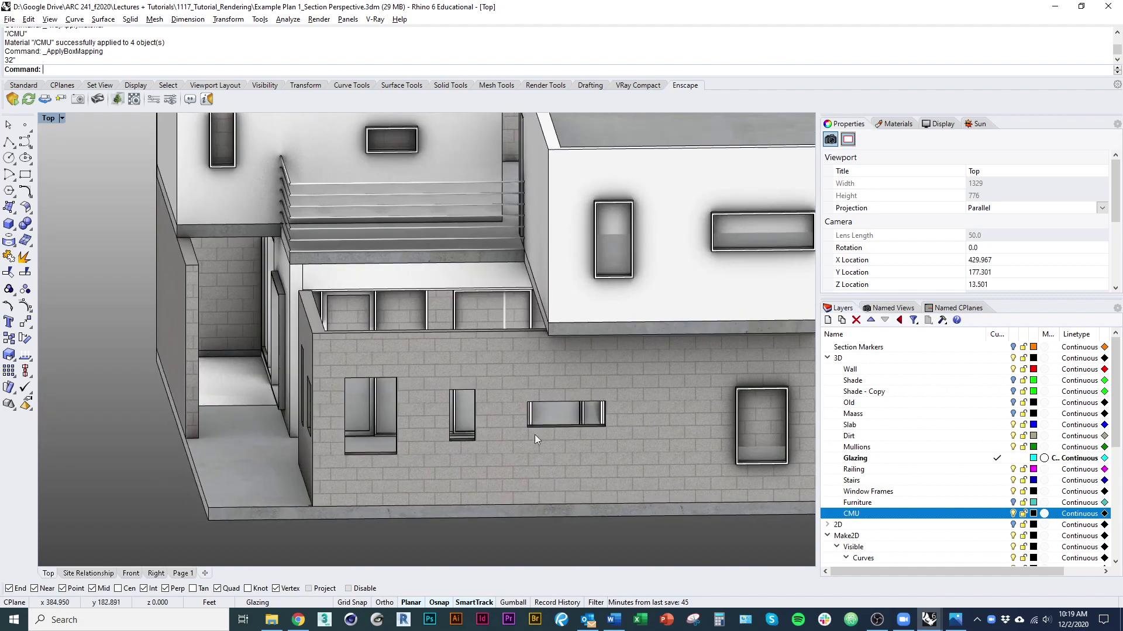
Select all objects on the CMU layer and nudge their box mapping's Y position to 174.250
right_click(935, 518)
click(973, 440)
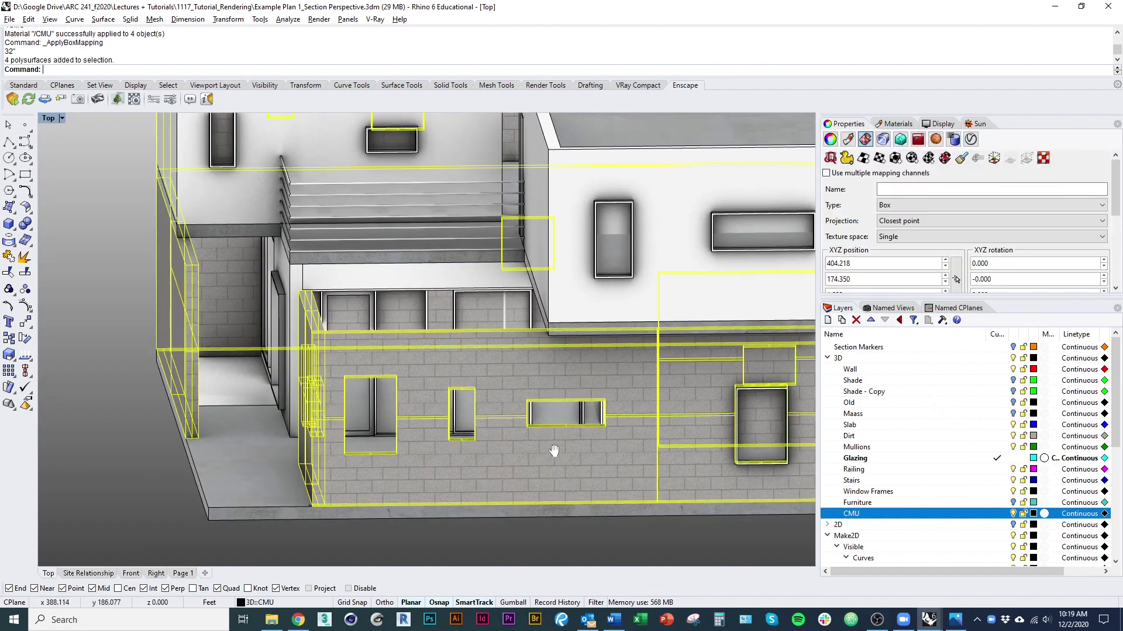
scroll(365, 374, up, 2)
scroll(364, 375, up, 8)
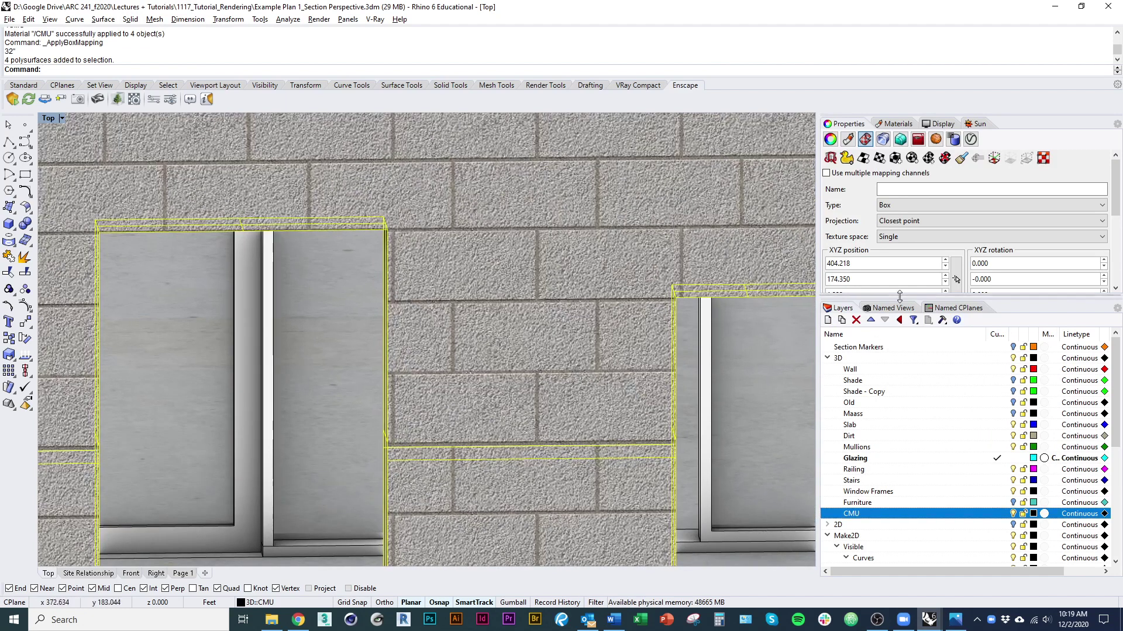
scroll(1116, 235, down, 2)
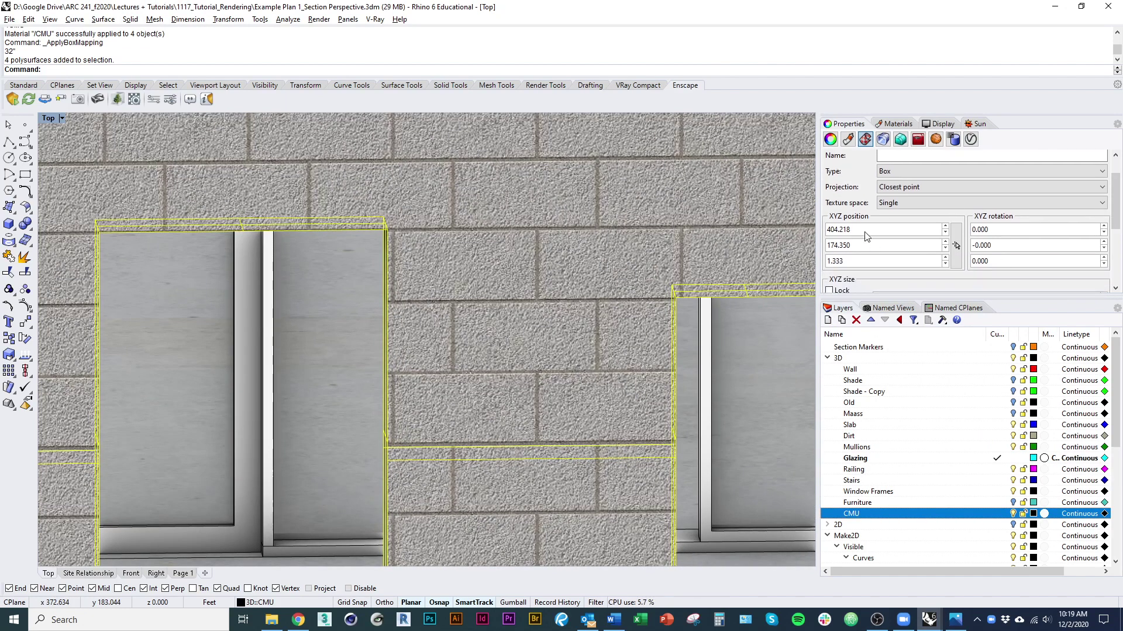
click(946, 248)
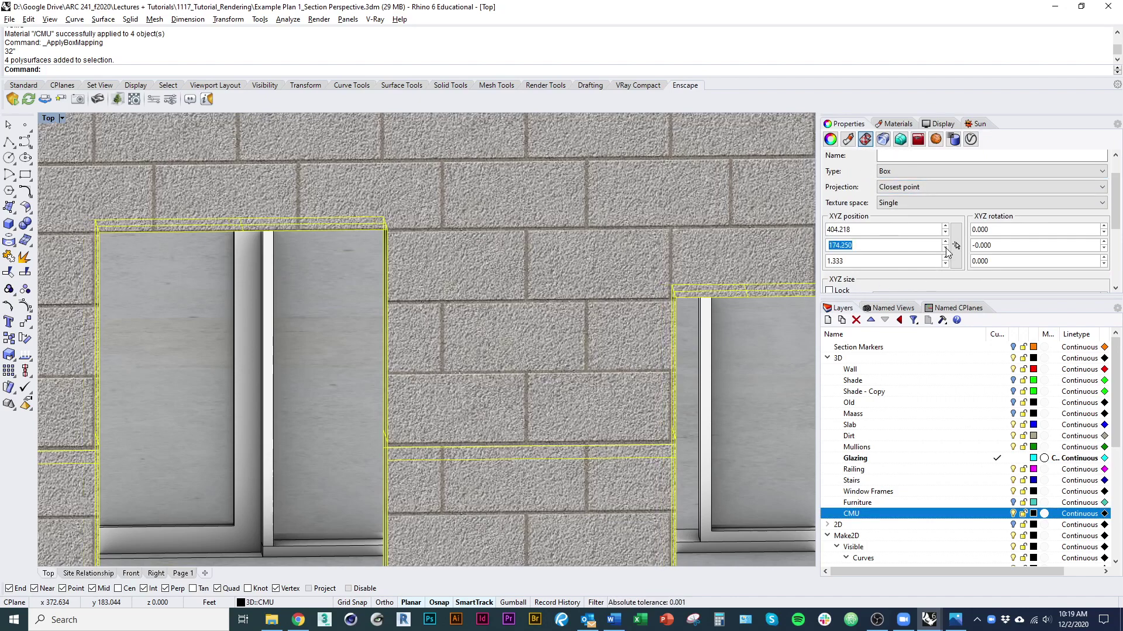
Fine-tune the block alignment at the window edges by setting the box mapping's Y position to 174.300
scroll(383, 310, down, 1)
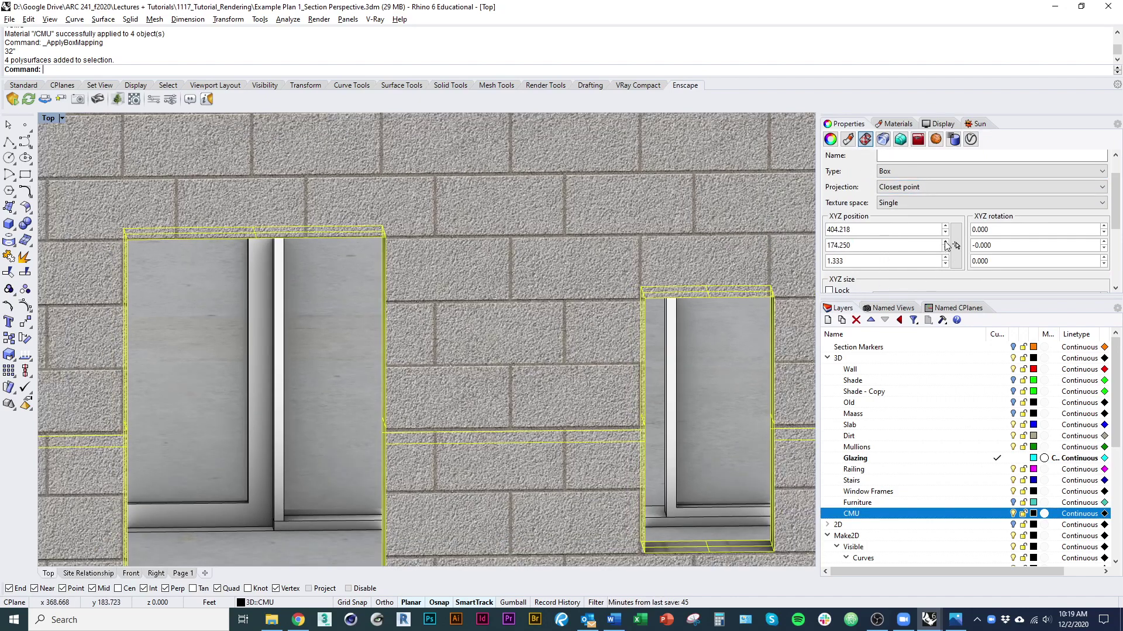
click(946, 242)
click(945, 248)
click(946, 242)
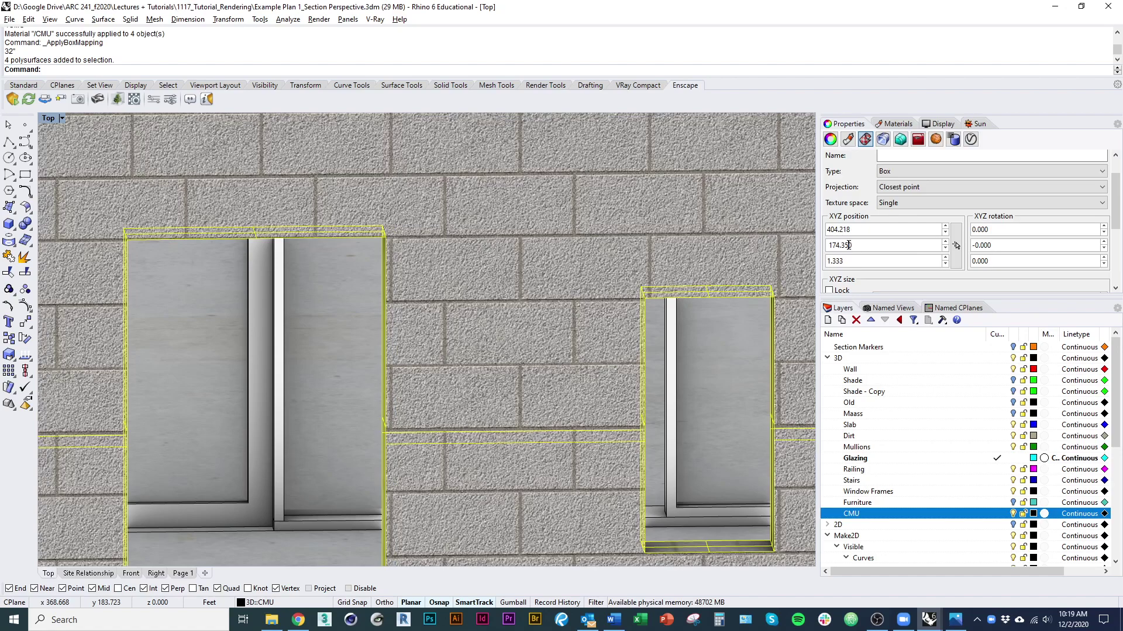
key(BackSpace)
click(874, 231)
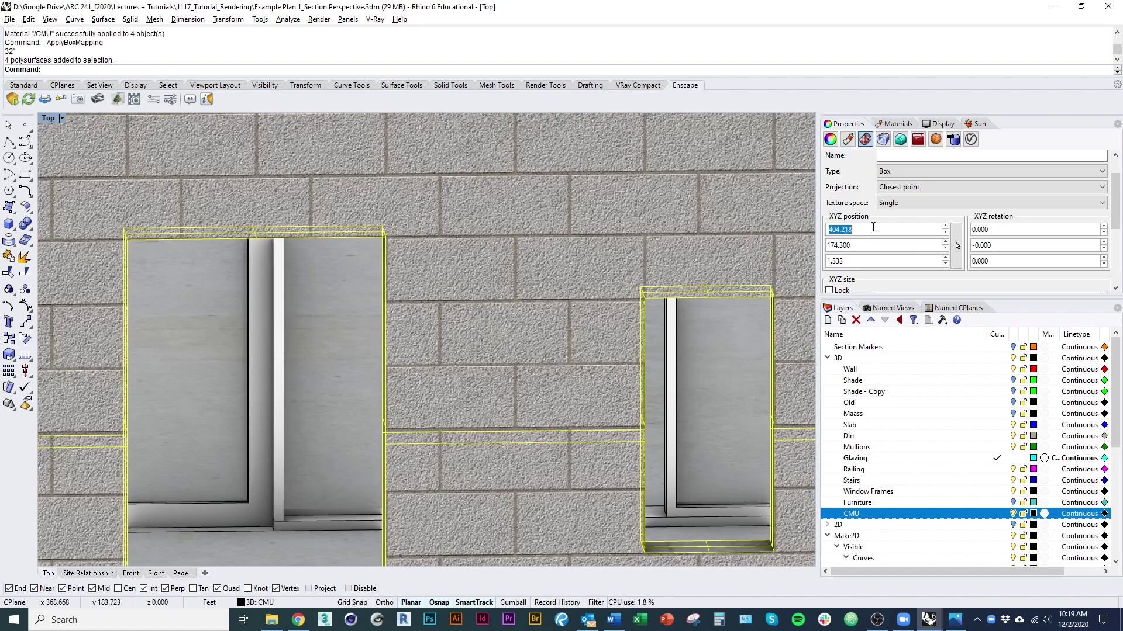
Deselect the CMU walls and bring the V-Ray Asset Editor back up with the CMU material showing
scroll(412, 357, down, 5)
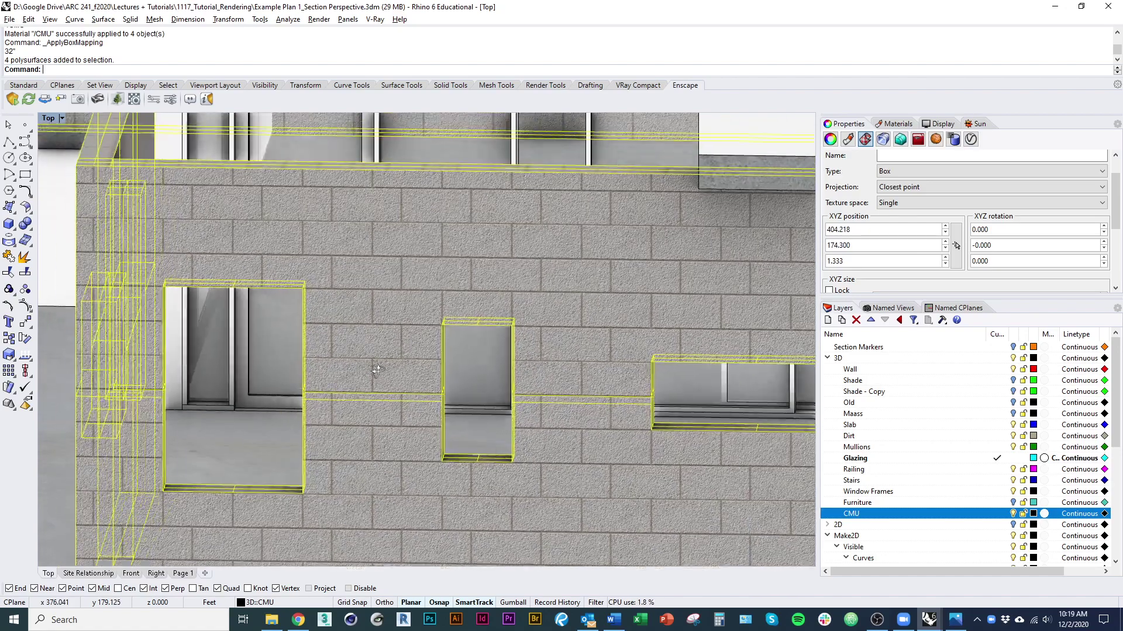
scroll(411, 357, down, 12)
click(431, 487)
right_drag(432, 487, 432, 426)
drag(503, 630, 467, 108)
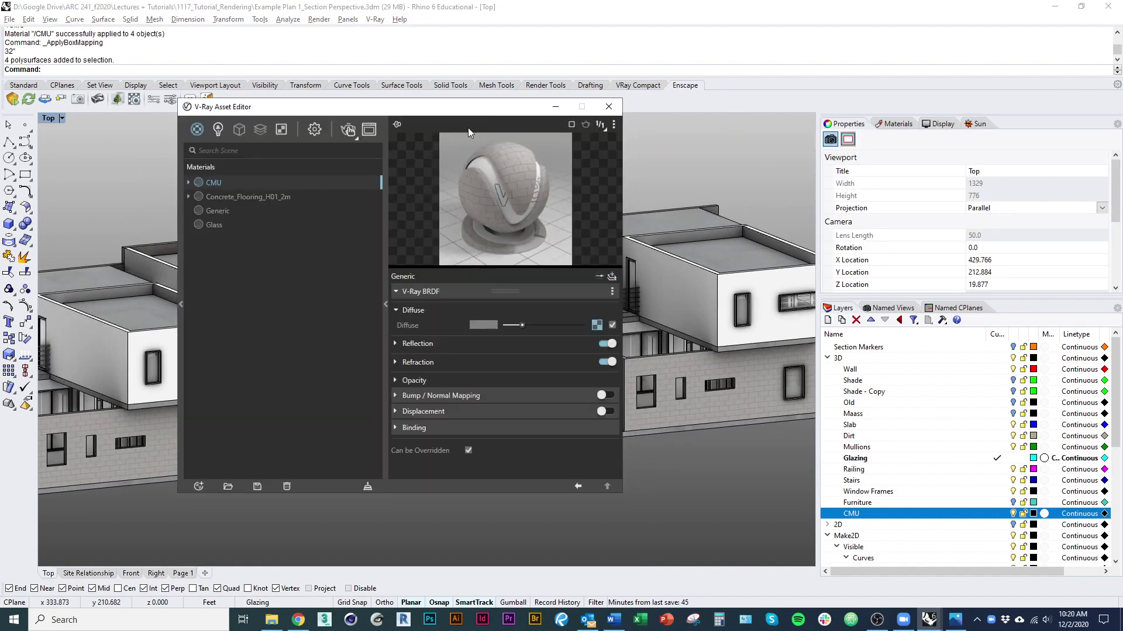
Lighten the CMU material's reflection color to near white and set its reflection glossiness to 0.3
click(407, 310)
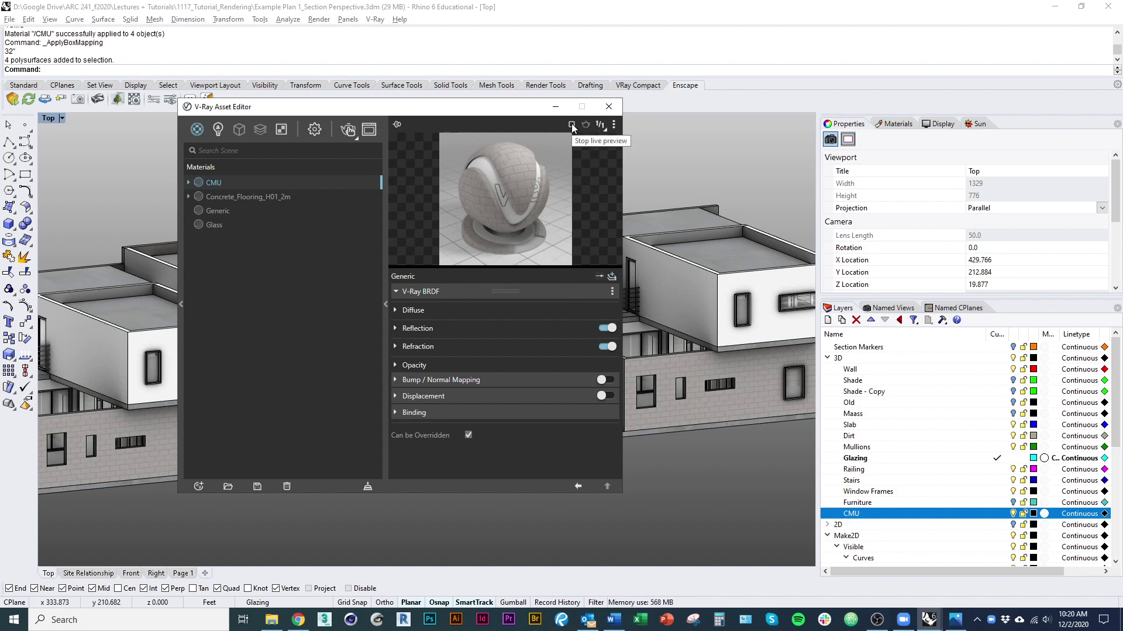
click(395, 331)
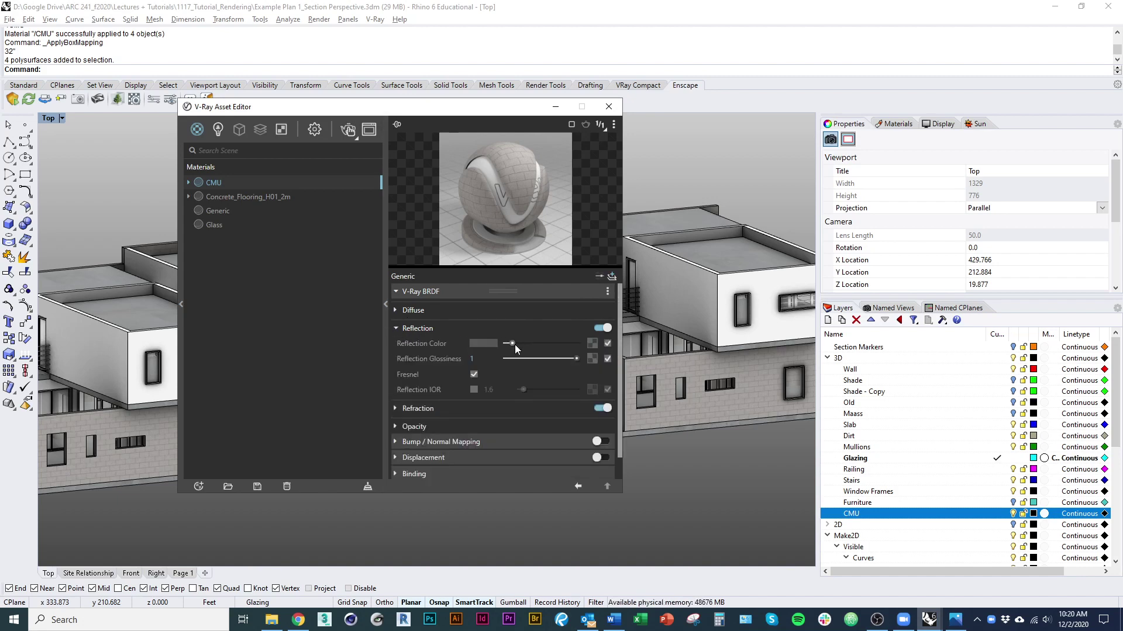
drag(515, 345, 543, 343)
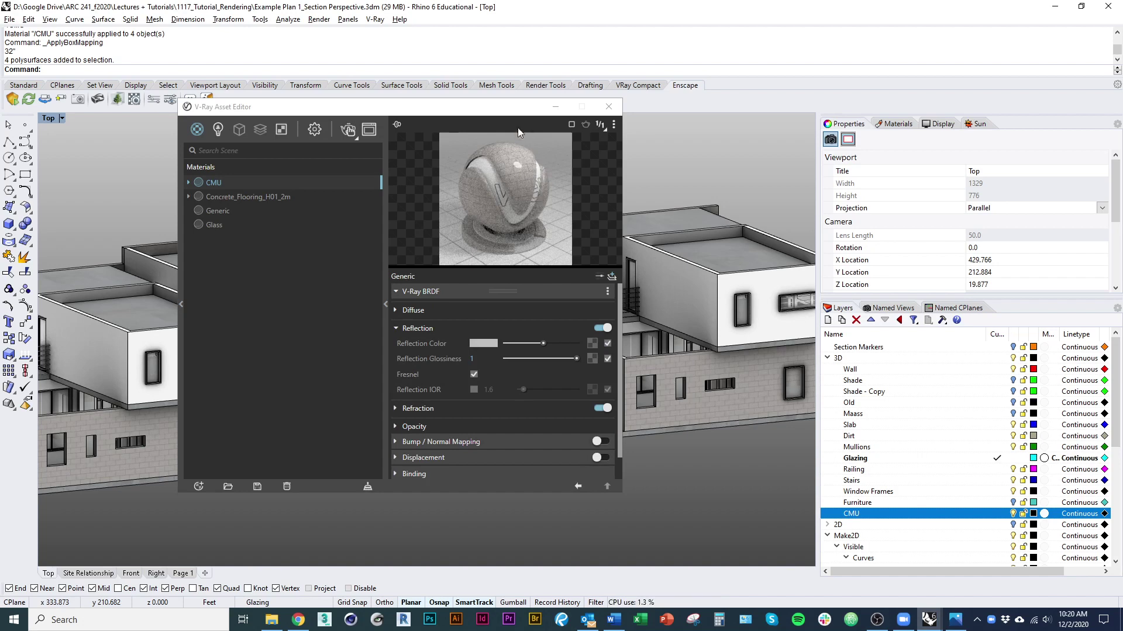
drag(571, 360, 527, 360)
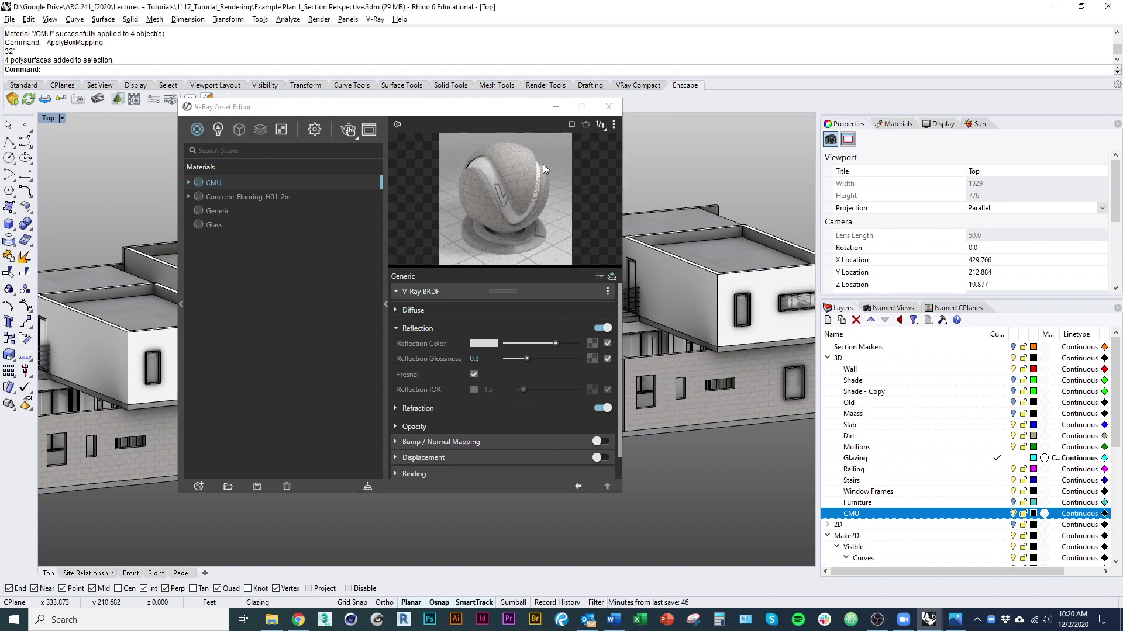
Add a Color Correction map to the CMU reflection color and load Cement Block_Texture.jpg as its bitmap input
click(593, 345)
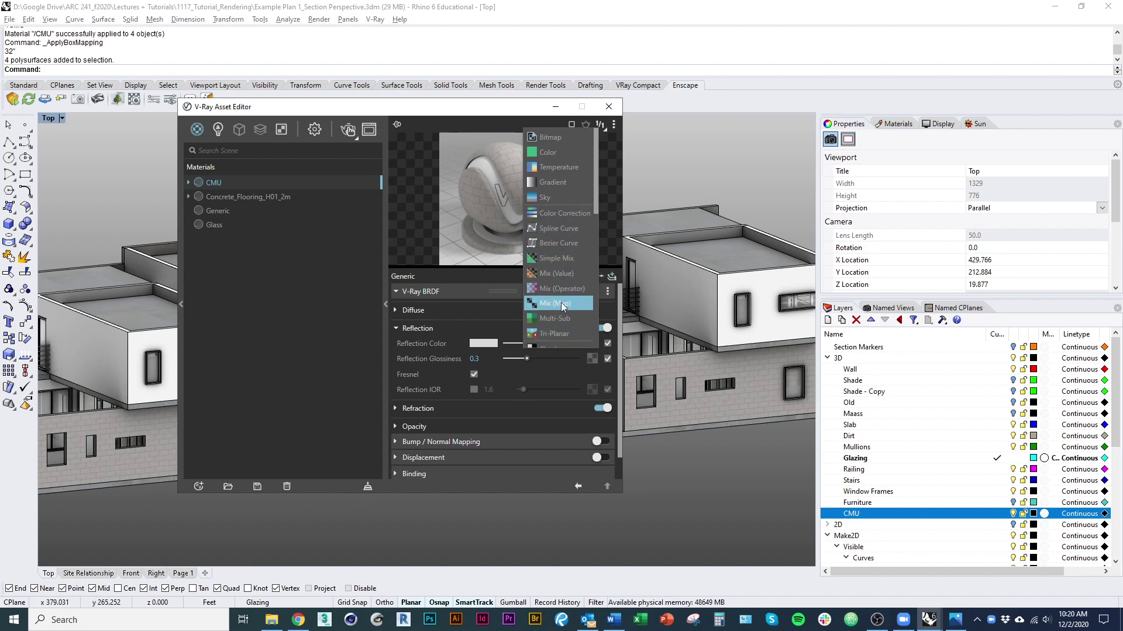
click(549, 215)
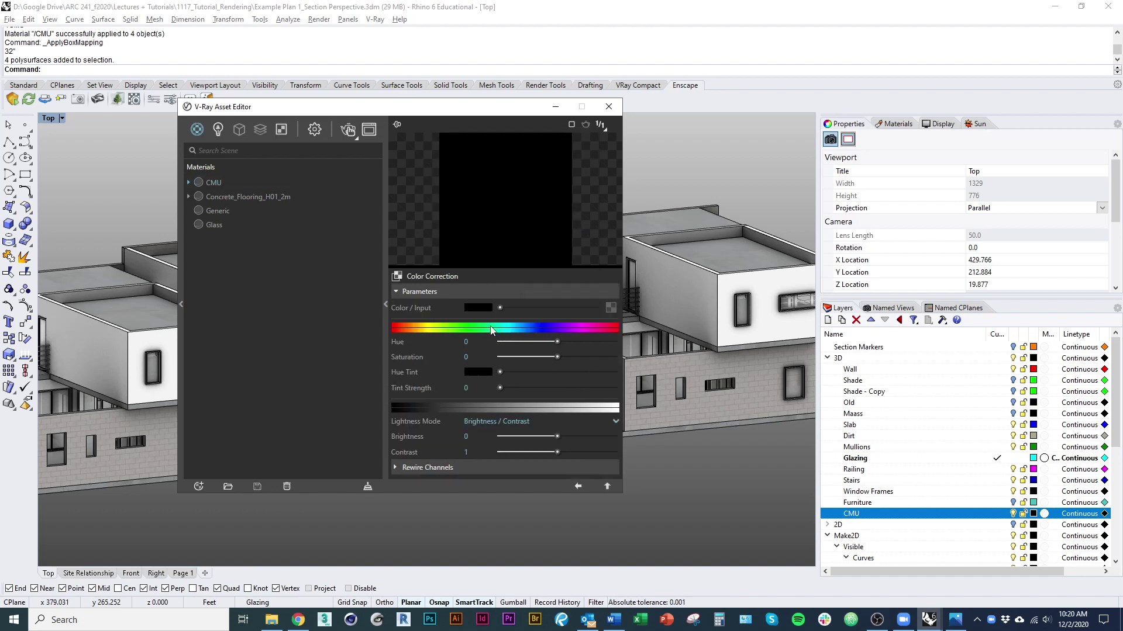
drag(532, 308, 485, 306)
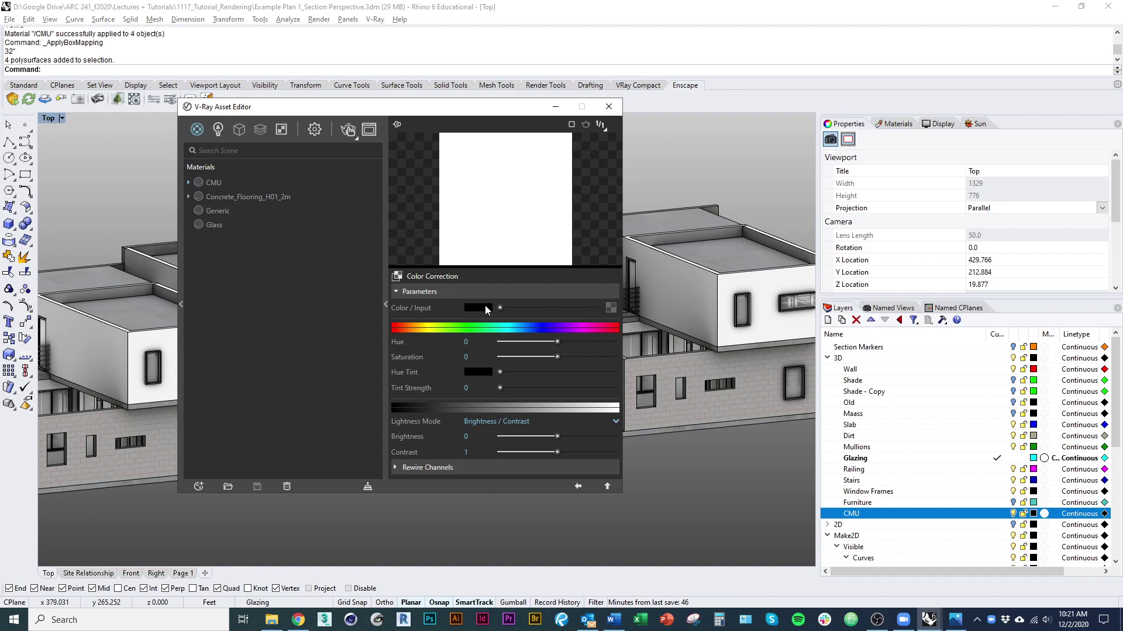
click(612, 308)
click(565, 144)
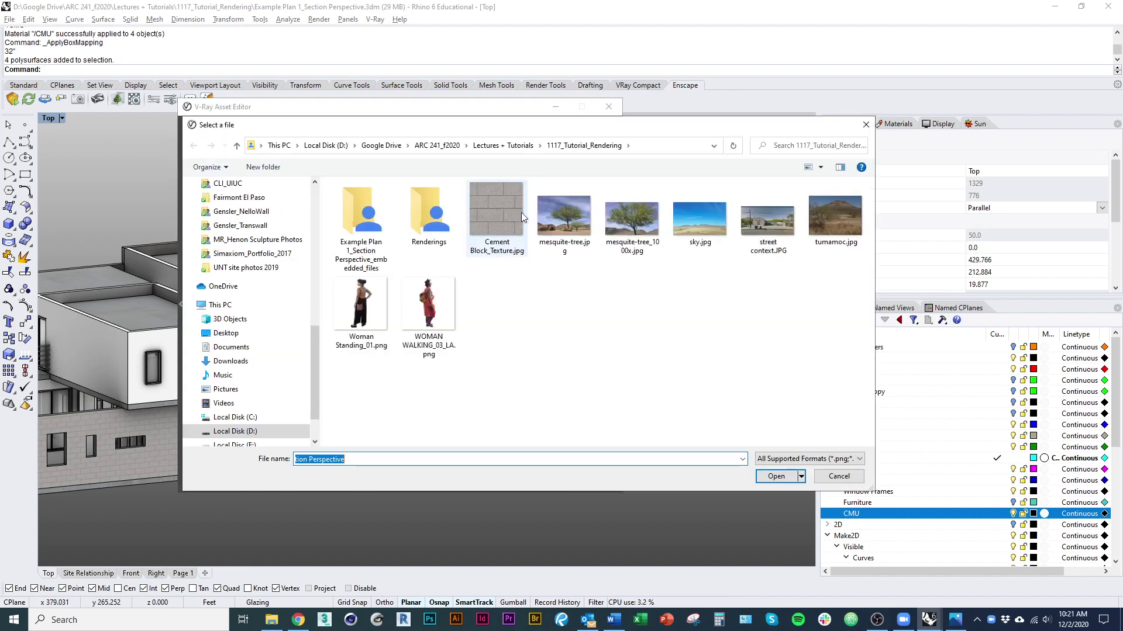
click(515, 214)
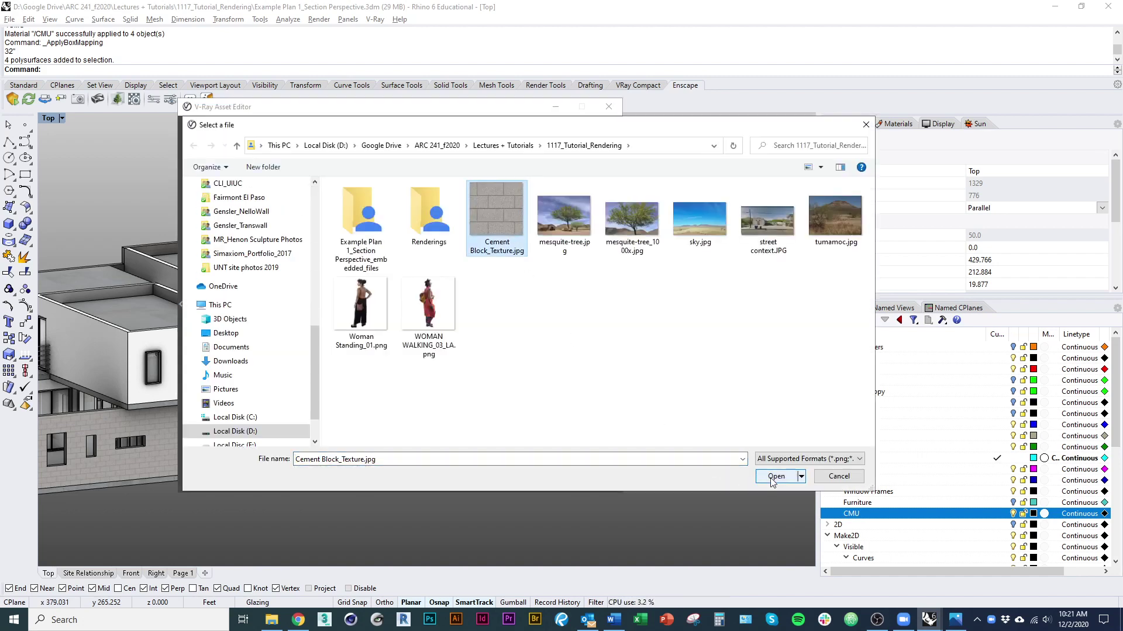
double_click(515, 213)
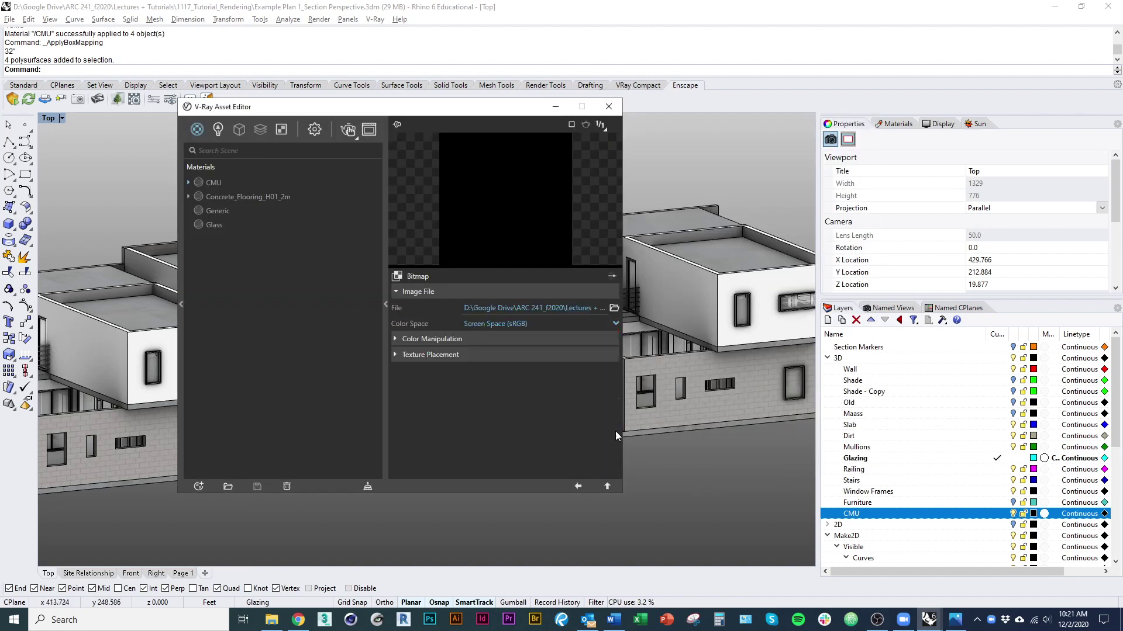
Adjust the reflection map's Color Correction to brightness 0.339, contrast 1.319 and saturation -0.28
click(577, 486)
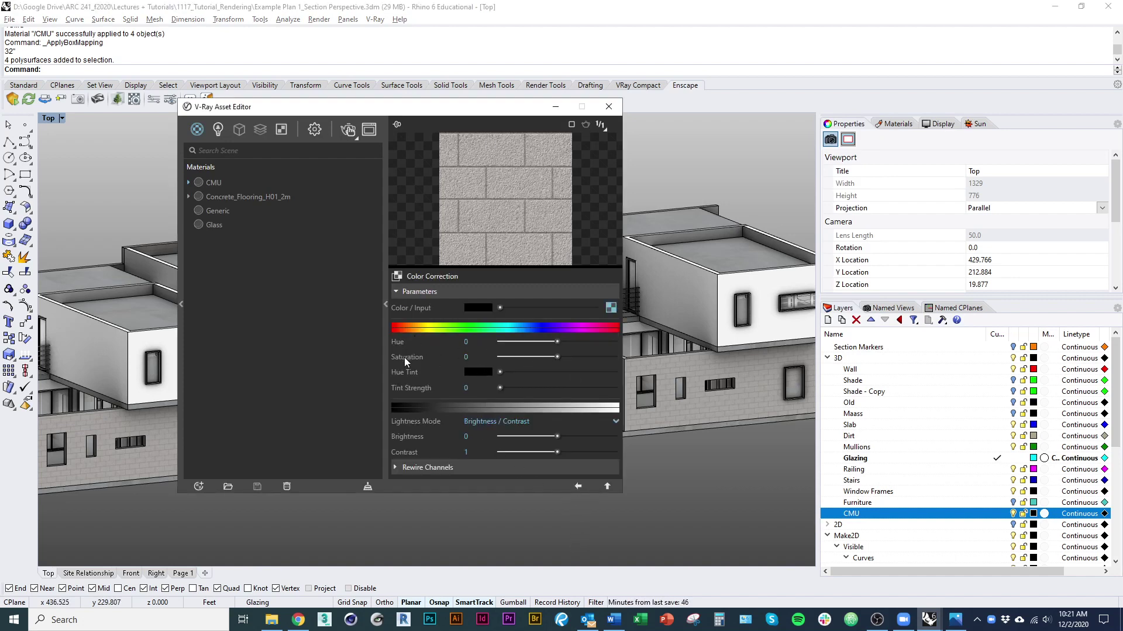
drag(560, 436, 577, 455)
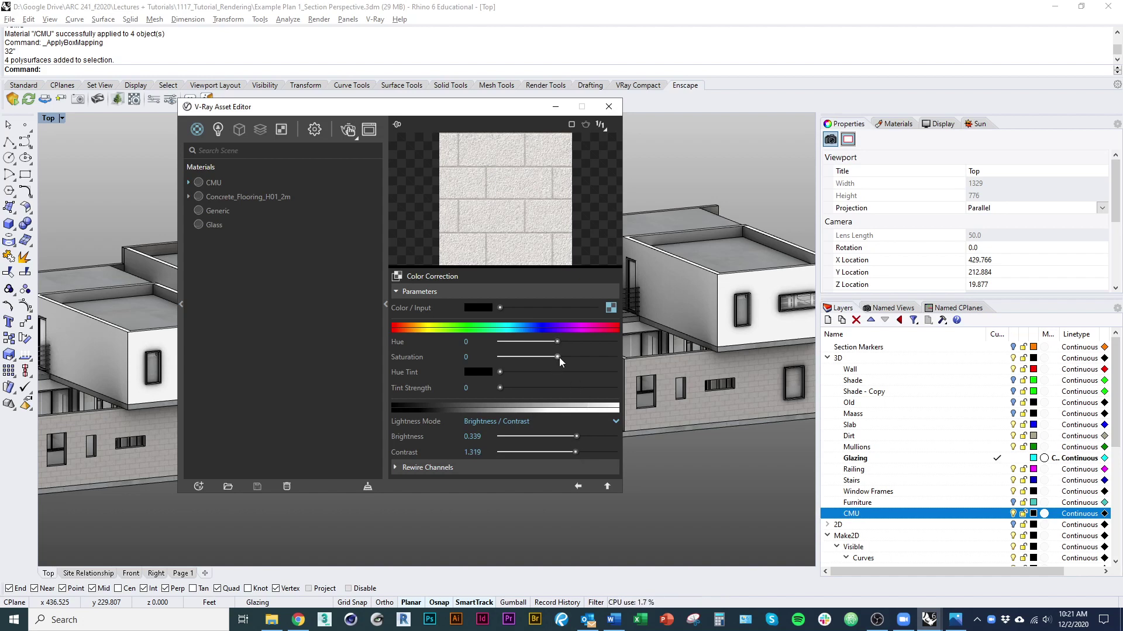
mouse_move(556, 358)
mouse_down()
mouse_move(568, 357)
mouse_move(540, 358)
mouse_up()
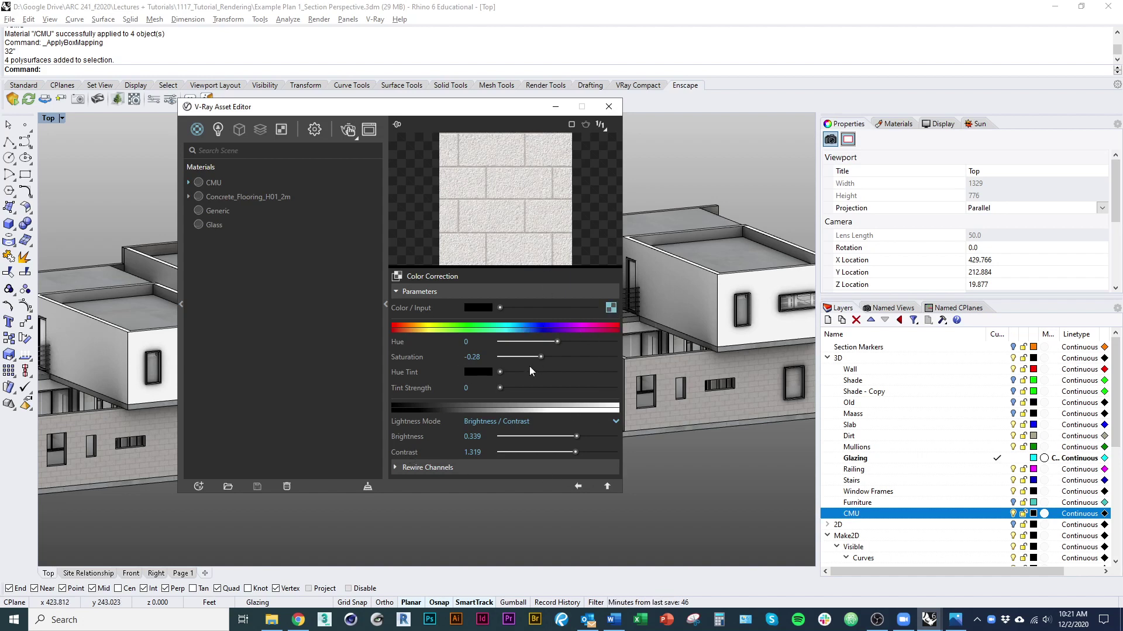
Copy the CMU material's reflection color map into its reflection glossiness slot as an instance
click(579, 487)
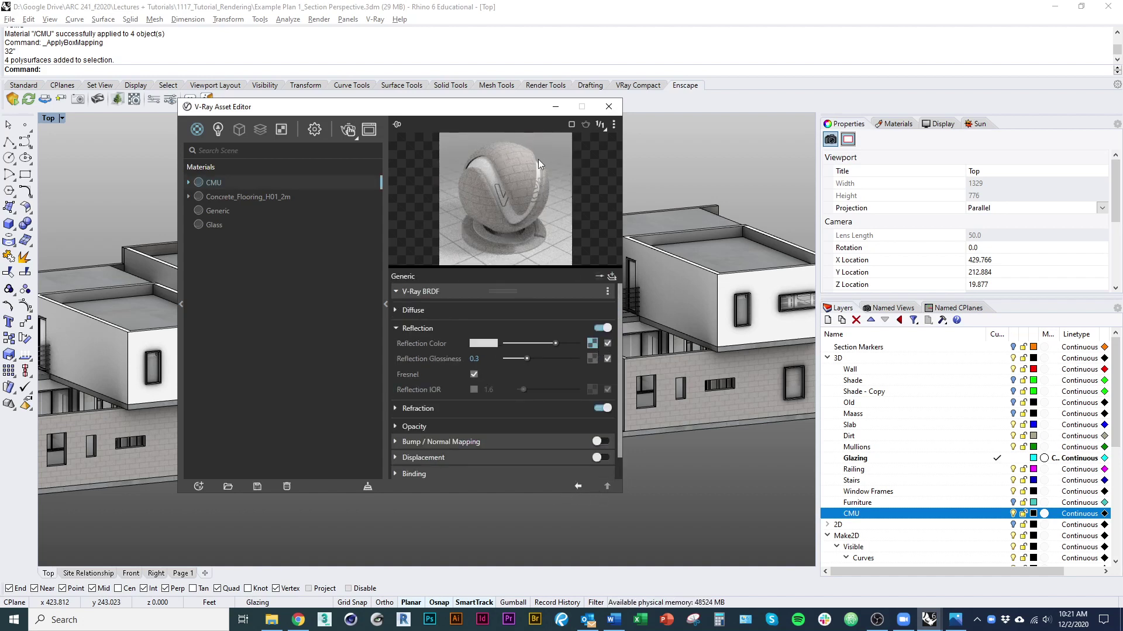
drag(593, 344, 594, 364)
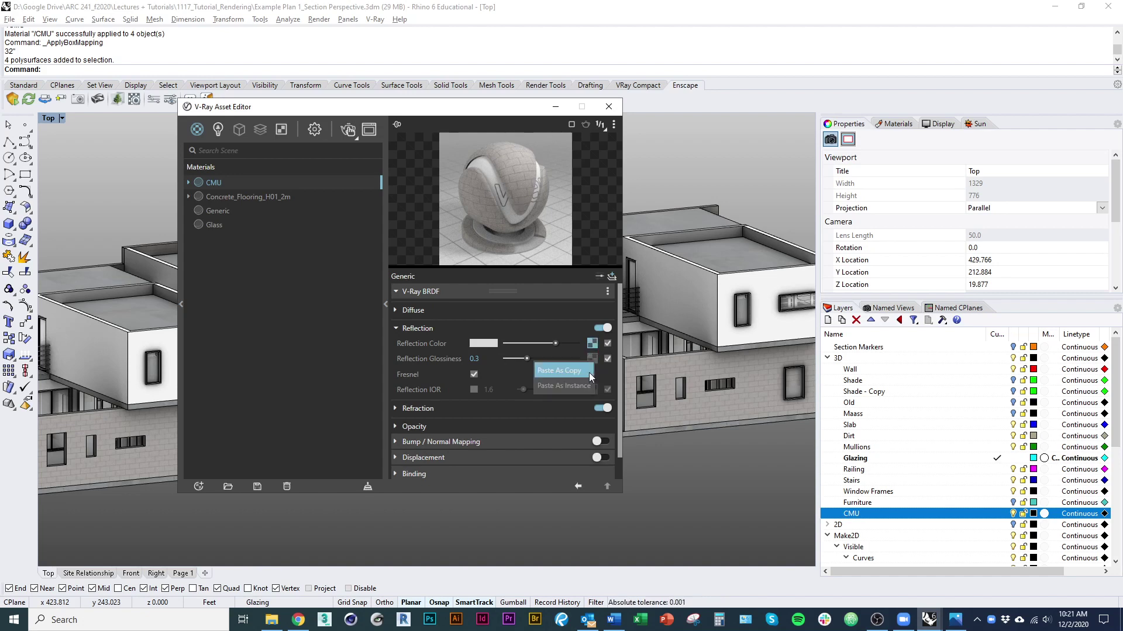
click(553, 385)
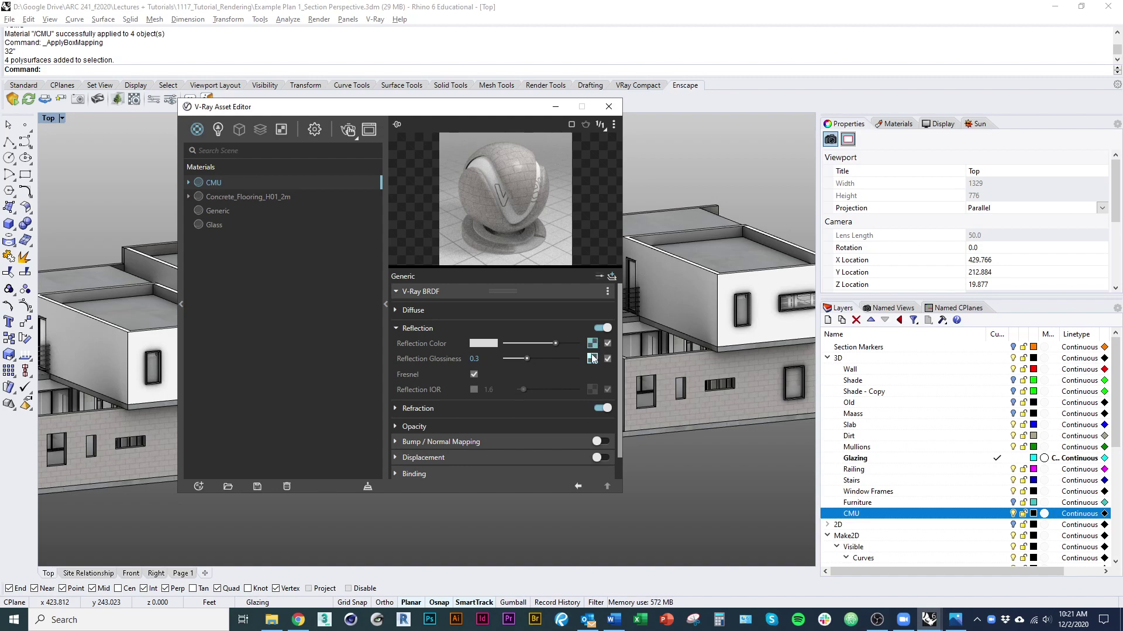
Inspect the block walls from a lower angle in the model view and reopen the V-Ray Asset Editor
click(609, 107)
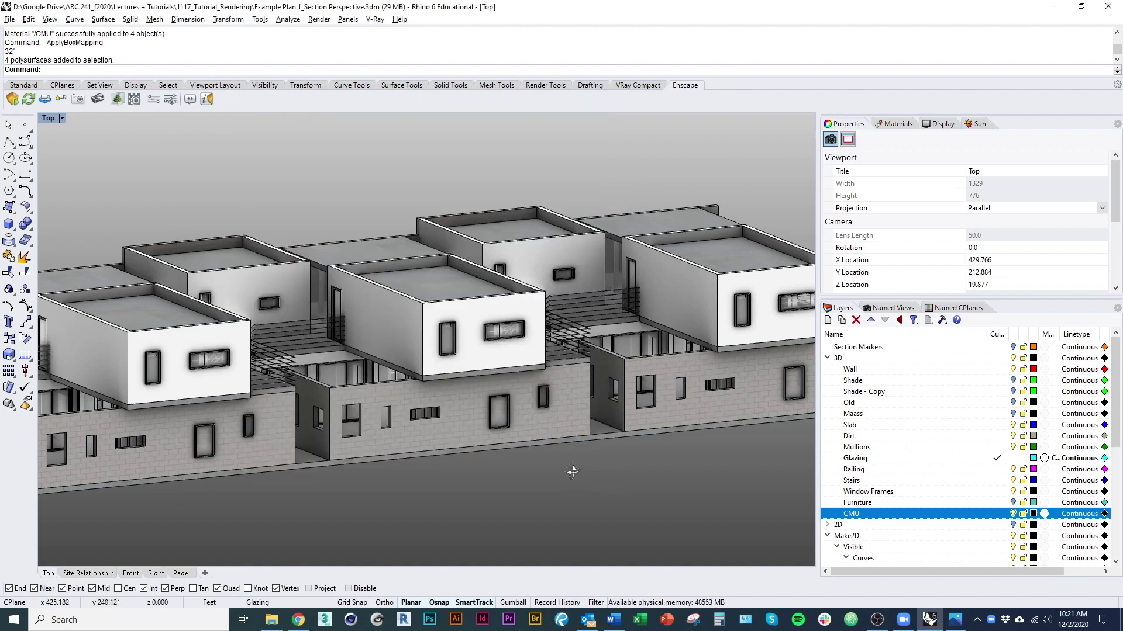
right_drag(571, 471, 496, 449)
scroll(496, 459, up, 2)
click(376, 20)
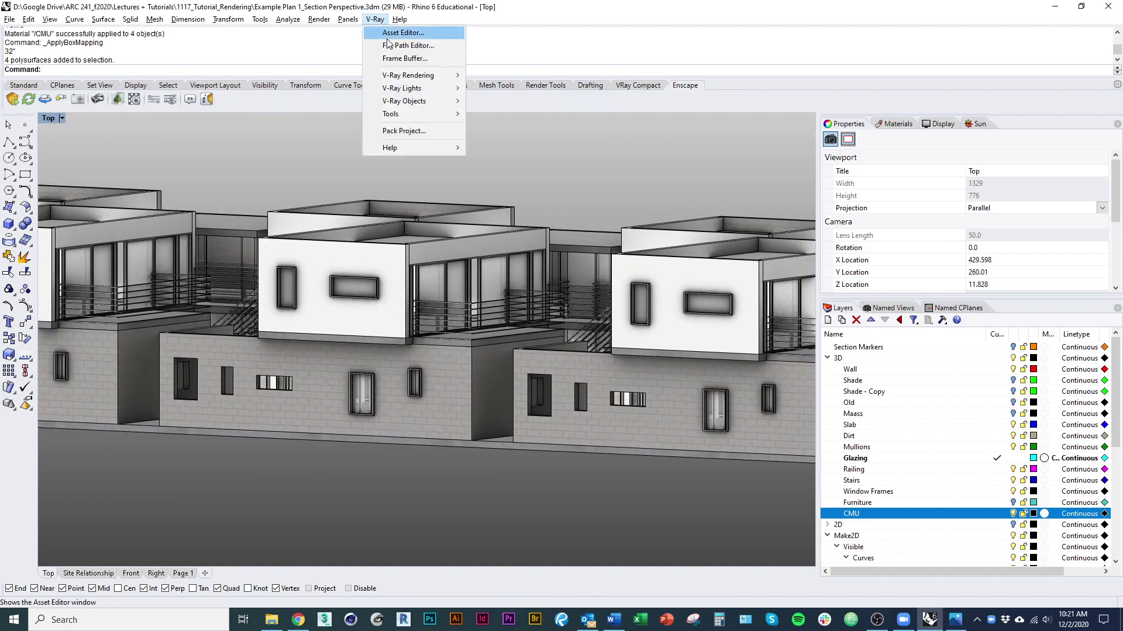
click(387, 37)
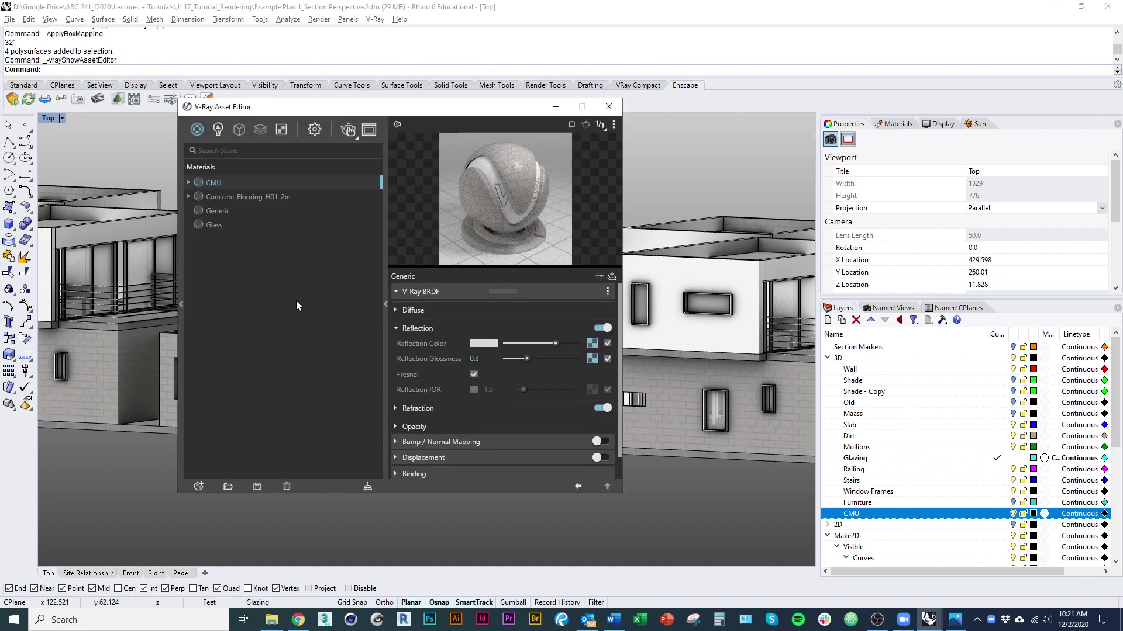
key(alt+Tab)
key(alt+Tab)
key(alt+Tab)
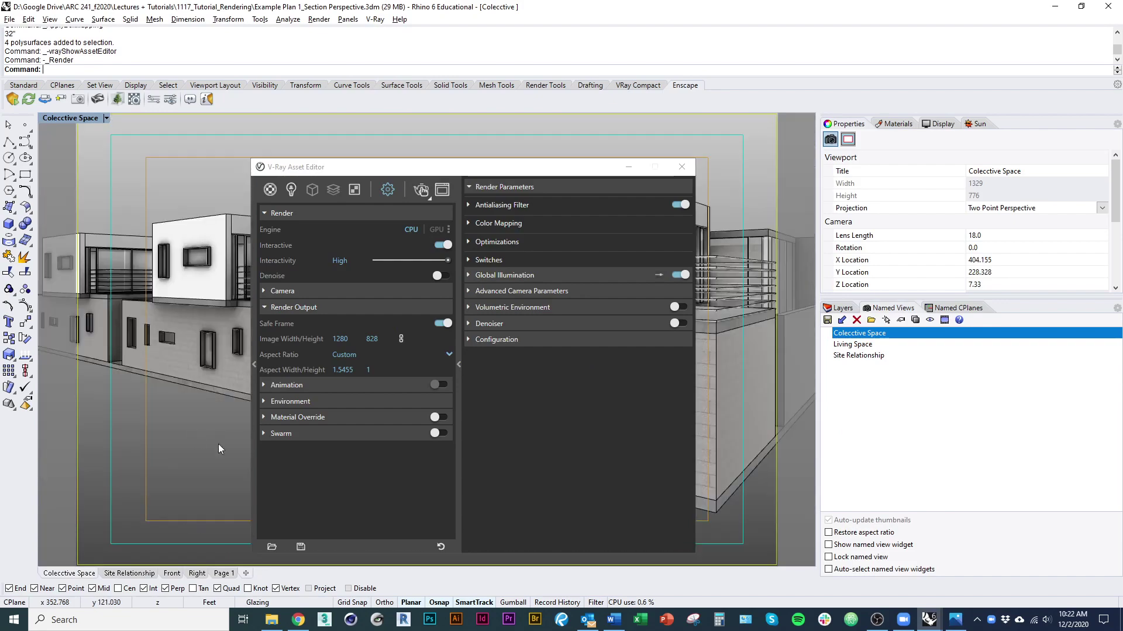
Frame a close view of the CMU wall corner in the Colecctive Space perspective and start an interactive V-Ray render
scroll(219, 446, down, 3)
right_drag(185, 367, 65, 363)
drag(428, 170, 742, 163)
shift+right_drag(187, 374, 362, 358)
scroll(367, 289, up, 9)
shift+right_drag(366, 289, 333, 311)
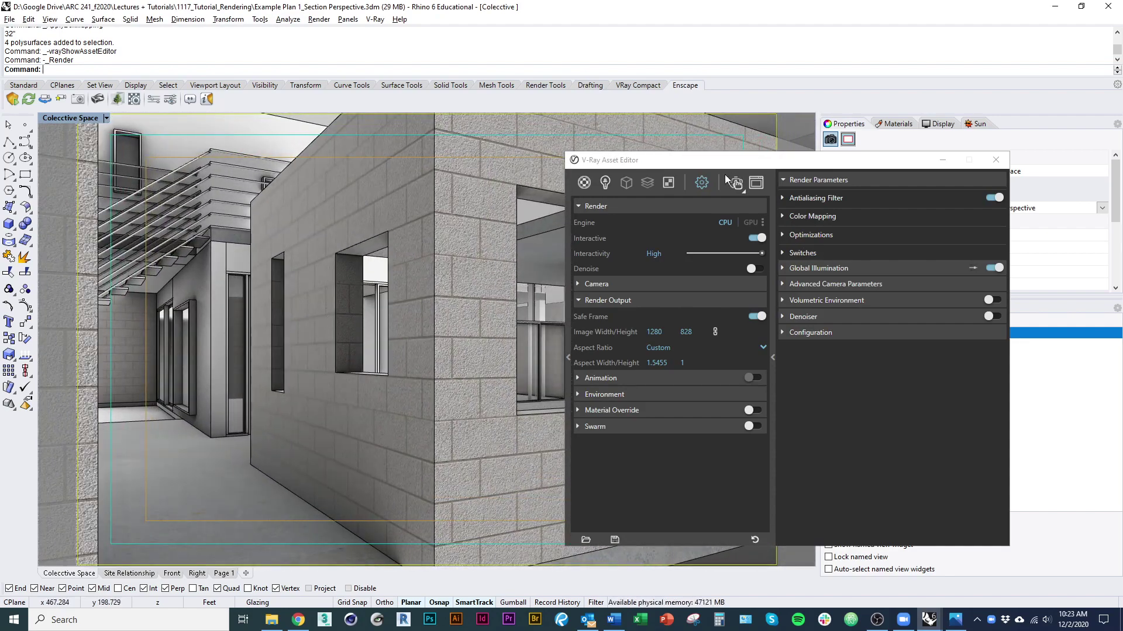
click(734, 184)
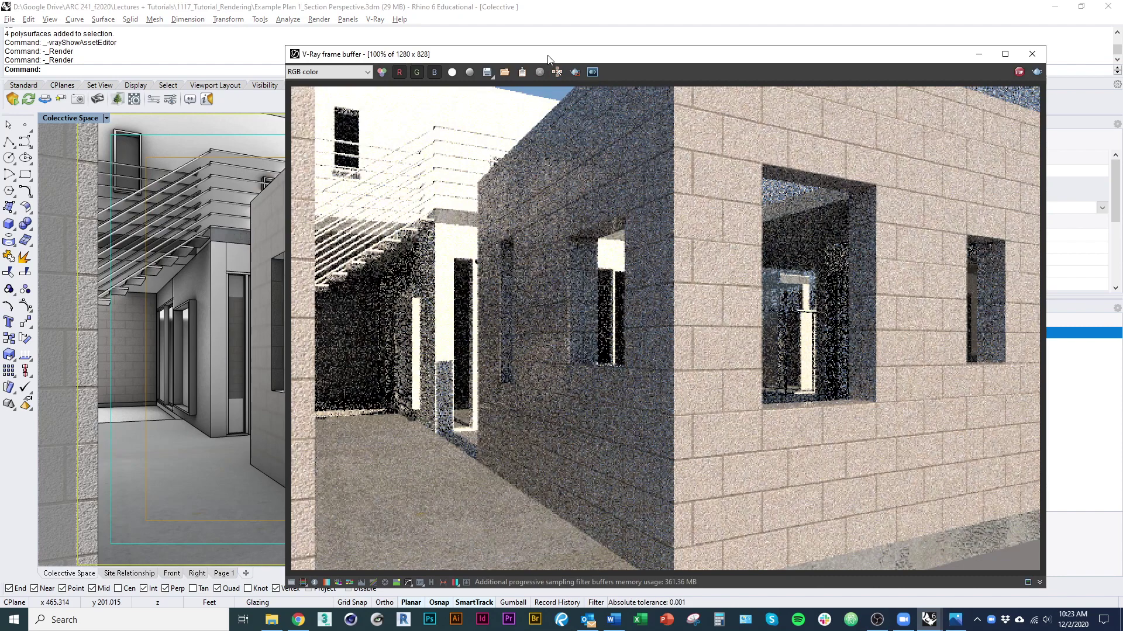
Arrange the Asset Editor and the frame buffer side by side and show the CMU material's settings
drag(549, 59, 823, 184)
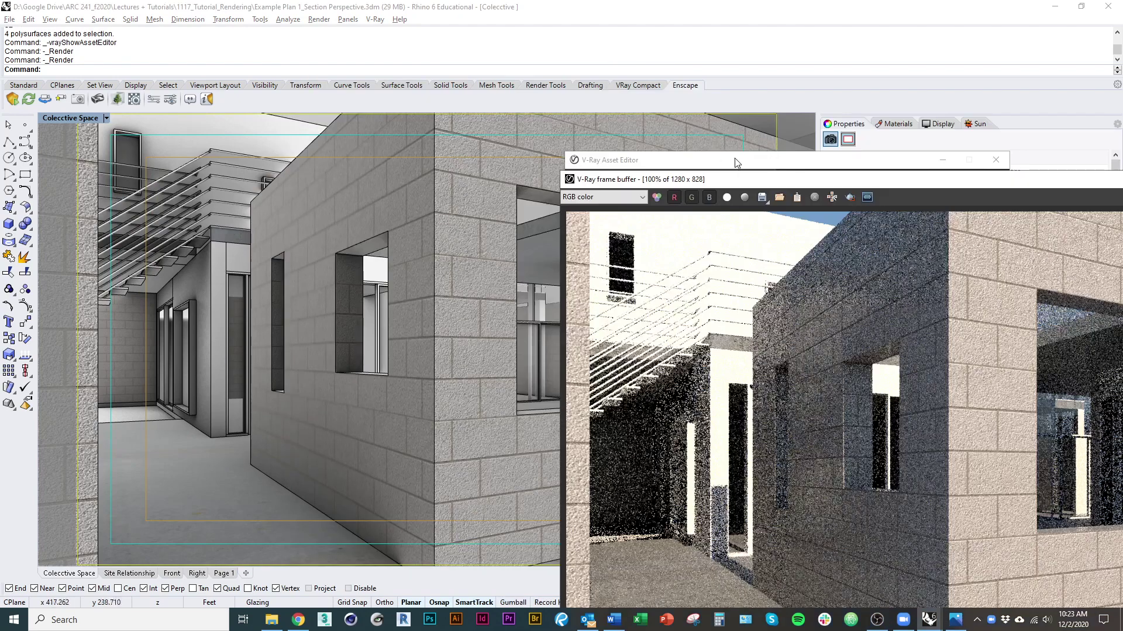
drag(735, 162, 194, 74)
drag(759, 186, 644, 50)
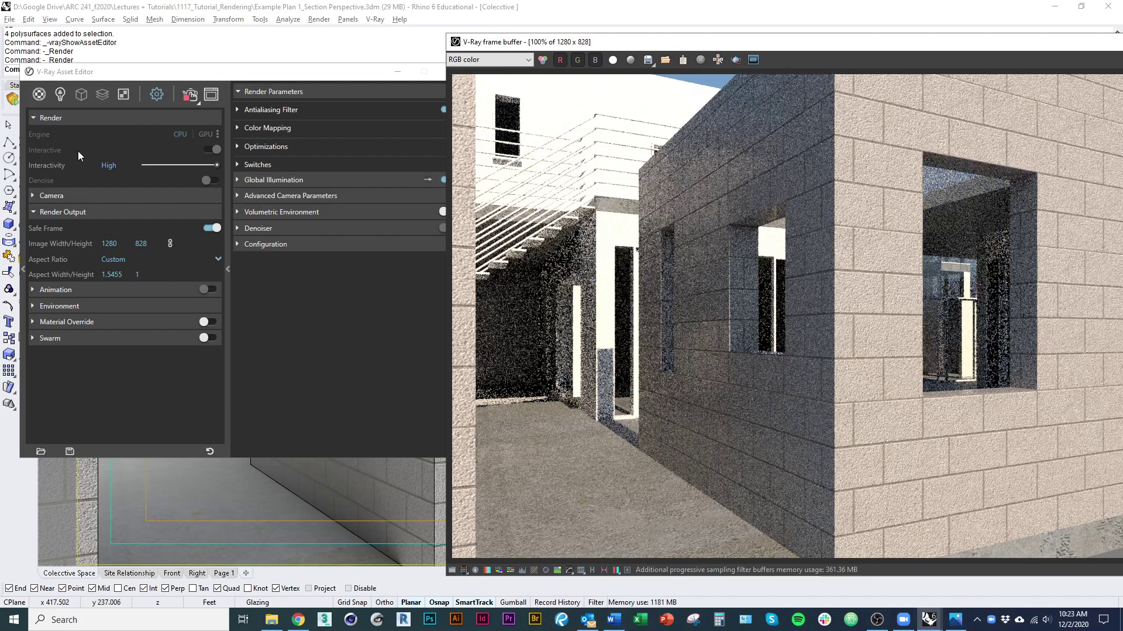
click(38, 93)
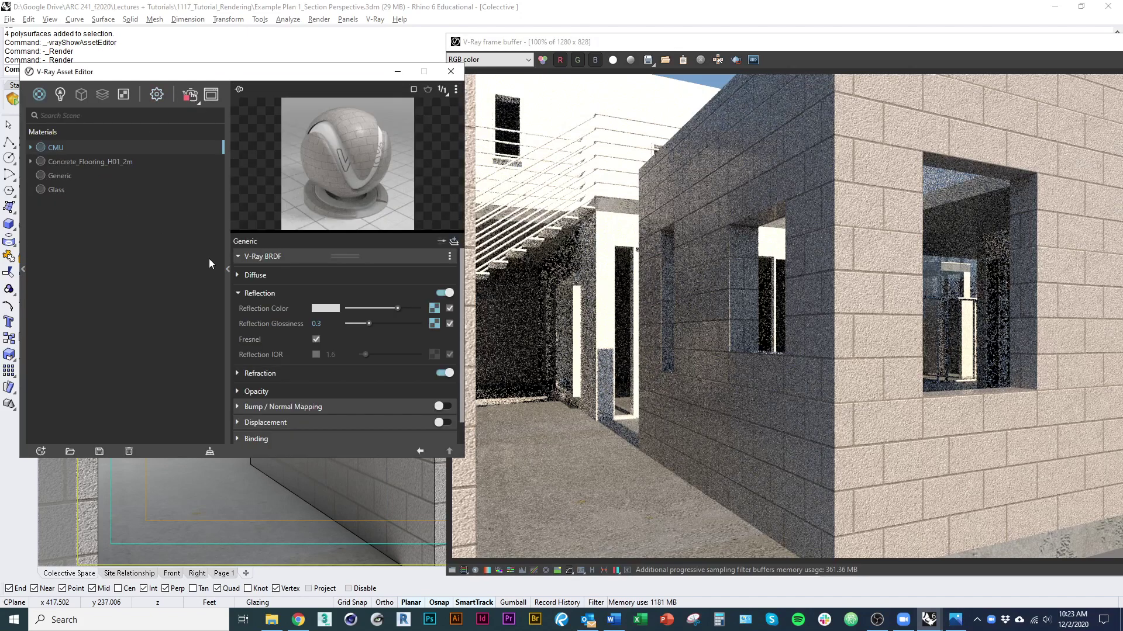
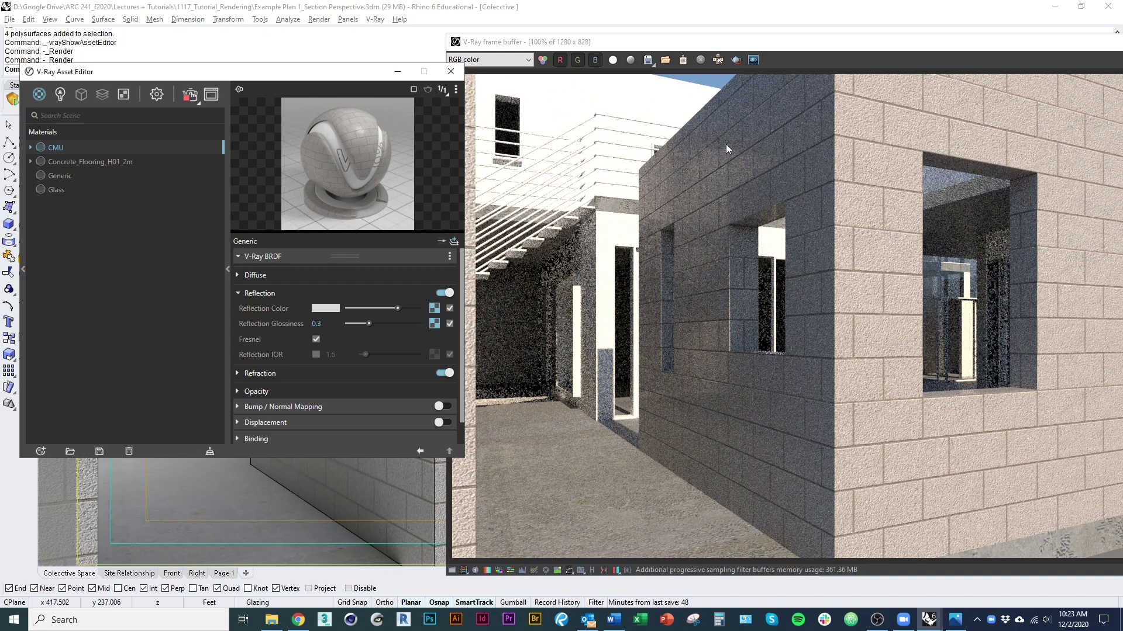
Disable the CMU material's reflection glossiness texture and enable its Bump / Normal Mapping
click(448, 324)
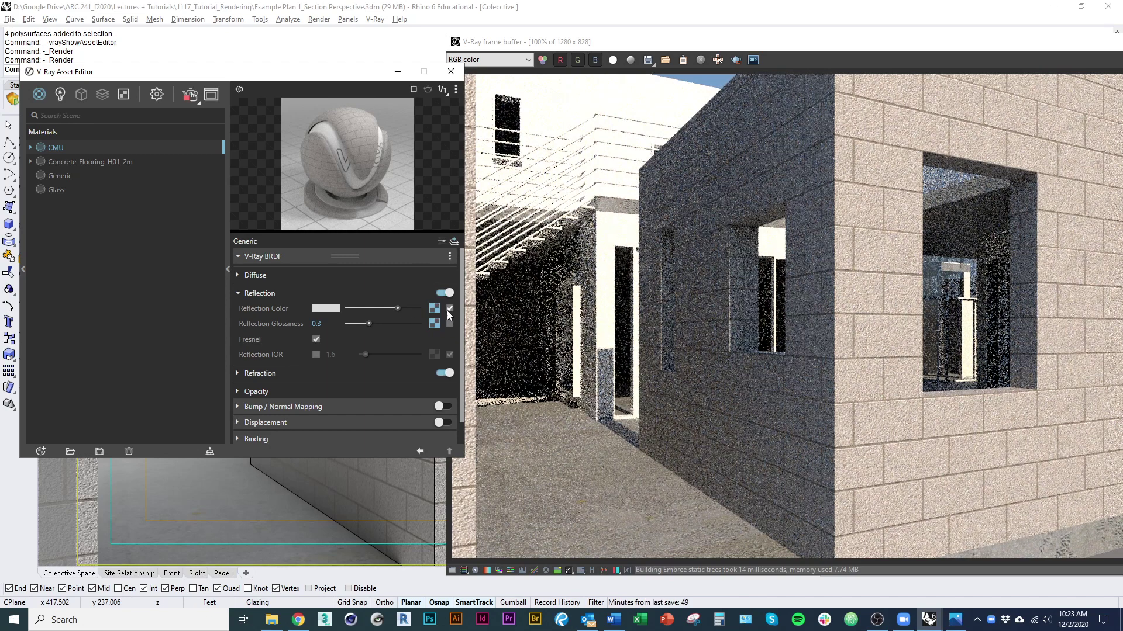
click(244, 292)
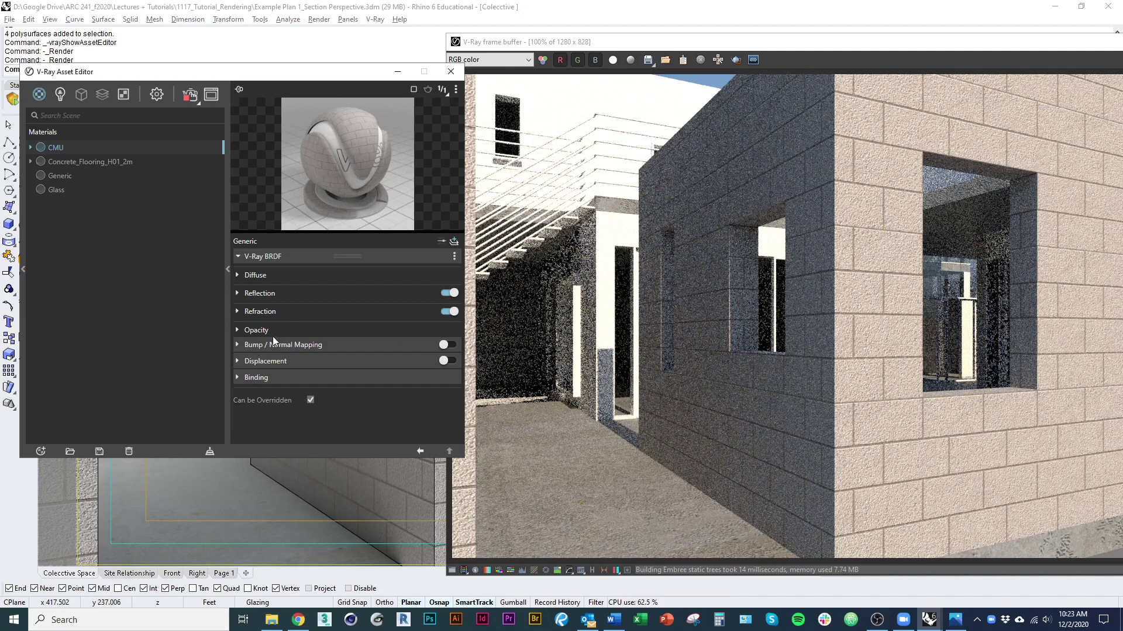
click(237, 346)
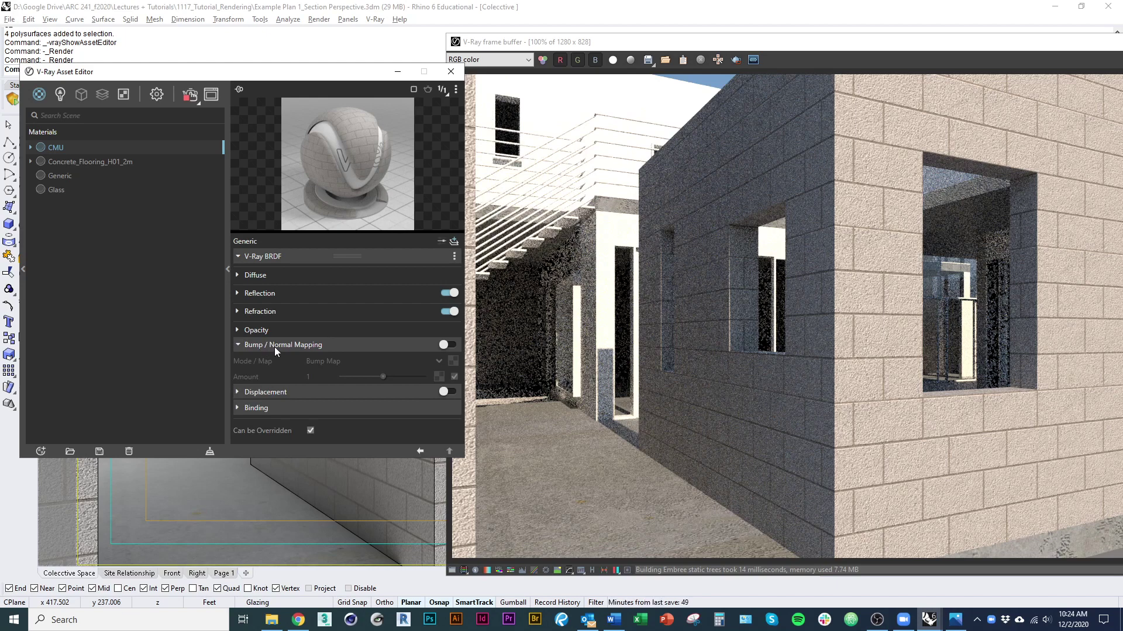
click(448, 345)
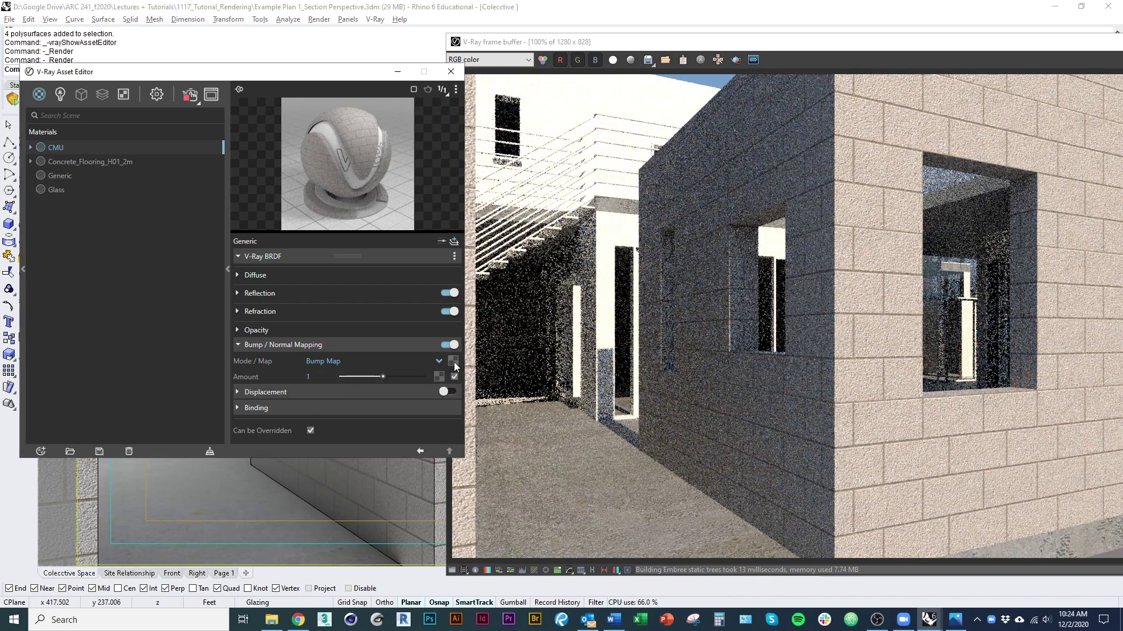
click(454, 362)
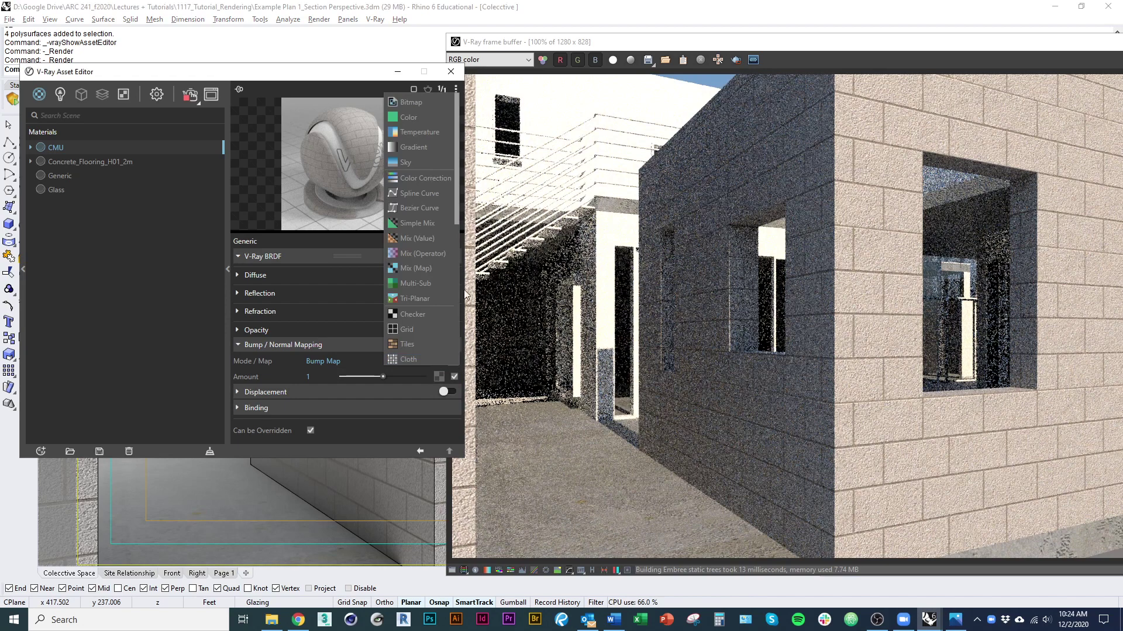
click(414, 179)
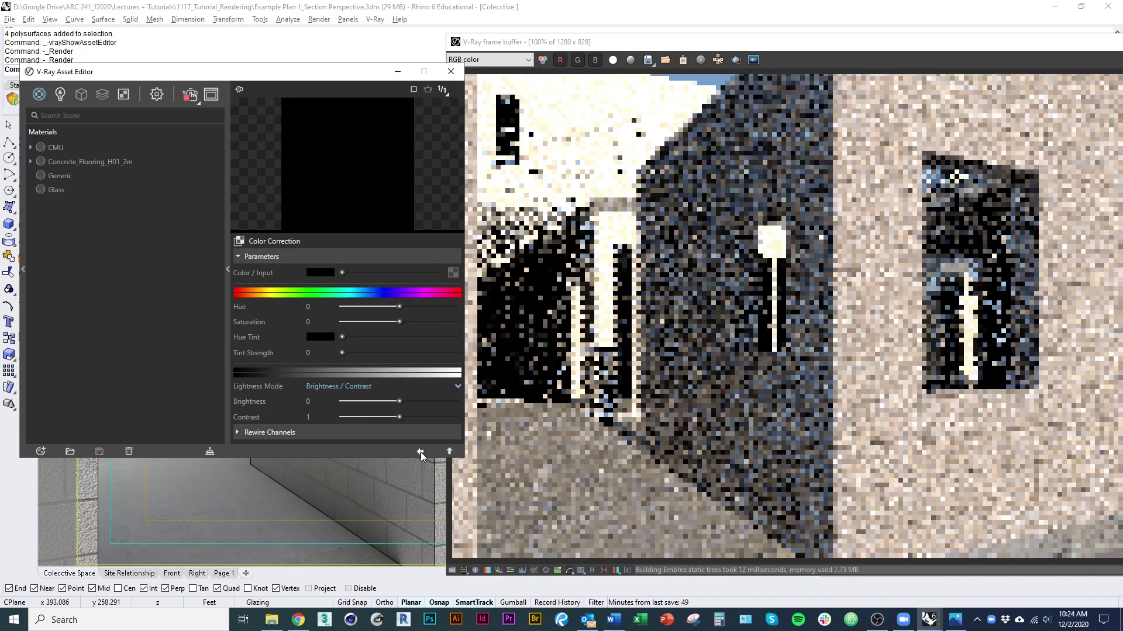
click(419, 451)
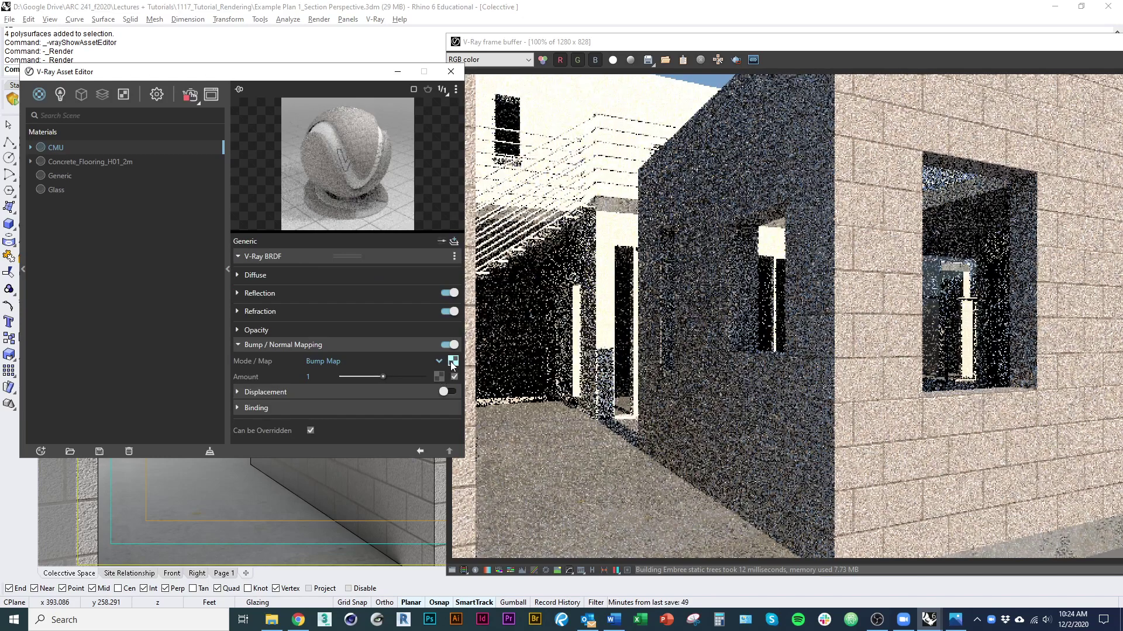
right_click(454, 361)
key(Escape)
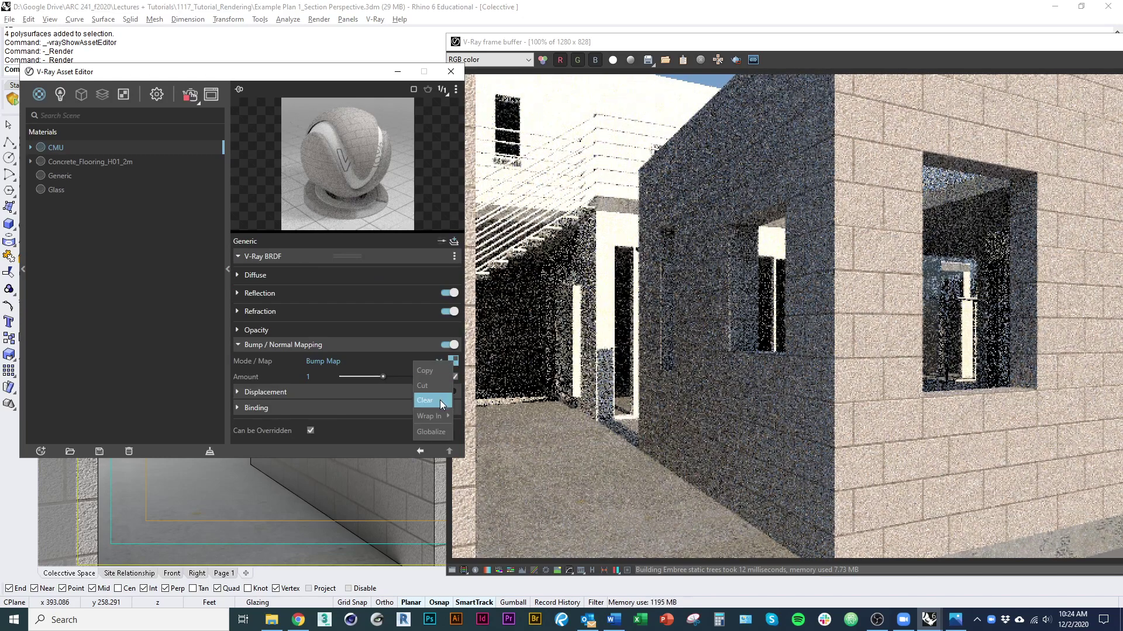
Add a Bezier Curve map to the CMU bump slot and shape its red channel into a steep S-curve
click(455, 360)
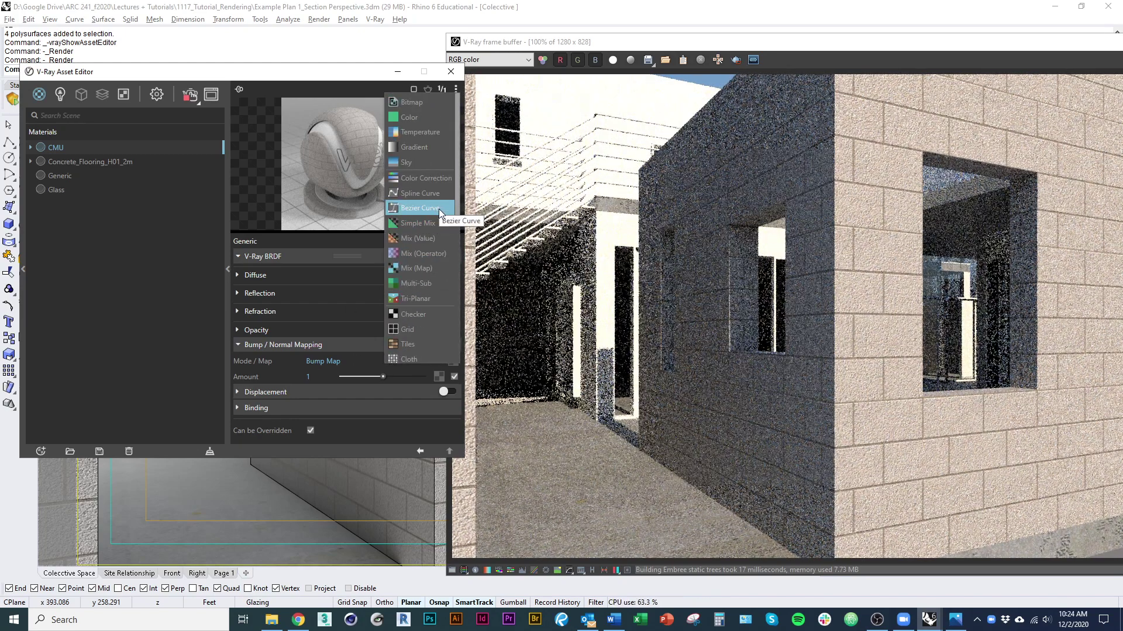
click(438, 209)
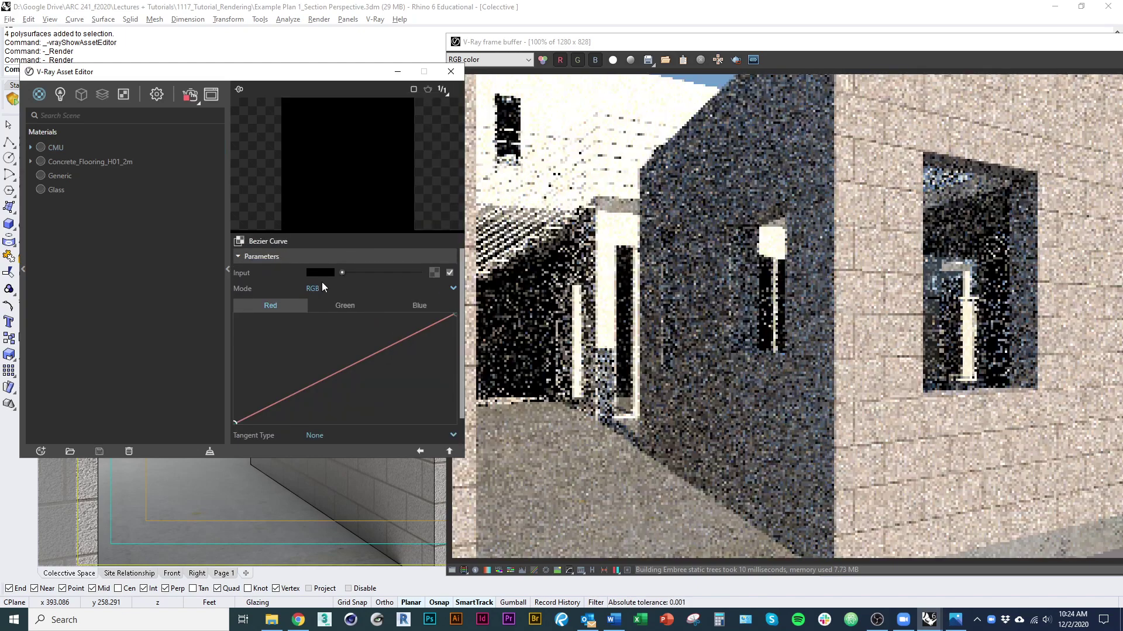
drag(409, 338, 347, 324)
drag(295, 390, 343, 410)
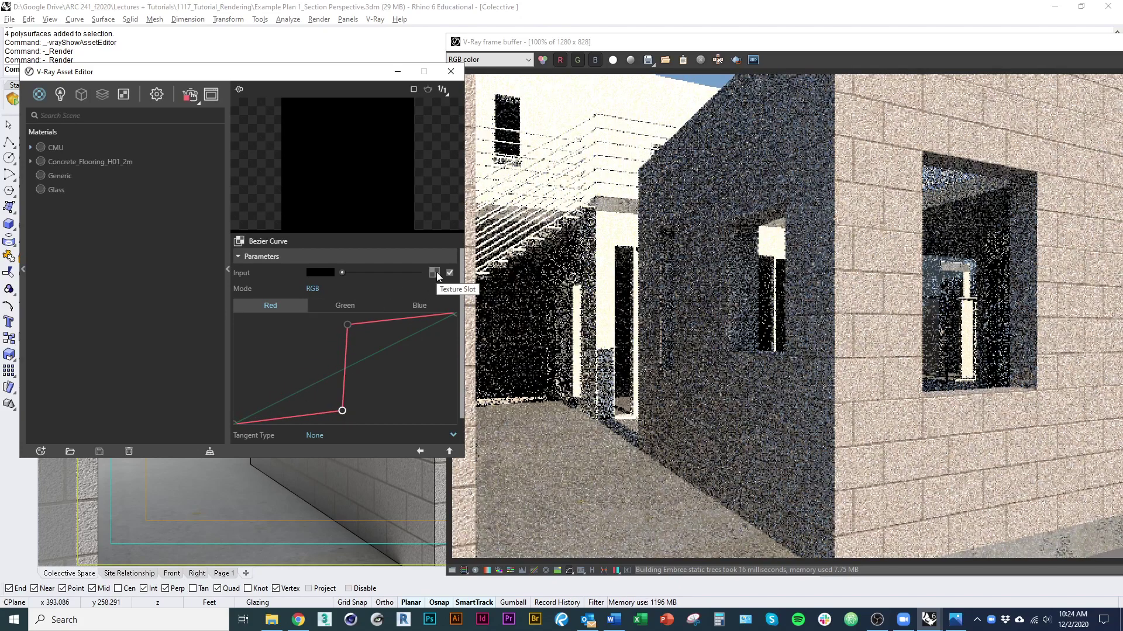
Load Cement Block_Texture.jpg as the bitmap input of the bump's Bezier Curve and return to the curve settings
click(437, 274)
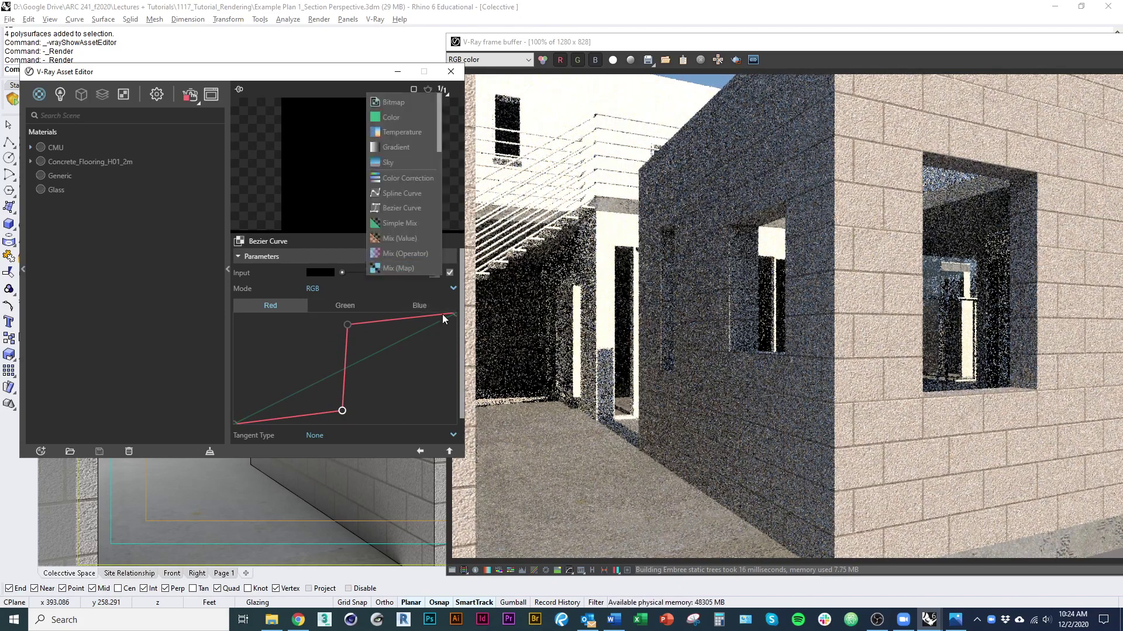
click(405, 102)
click(338, 176)
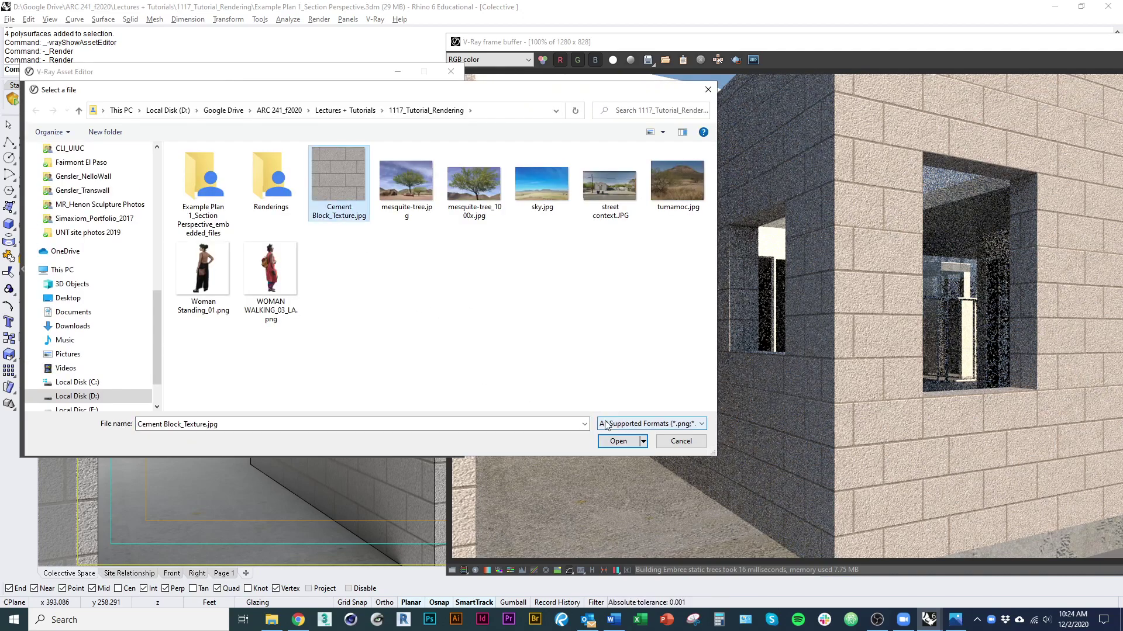
click(626, 441)
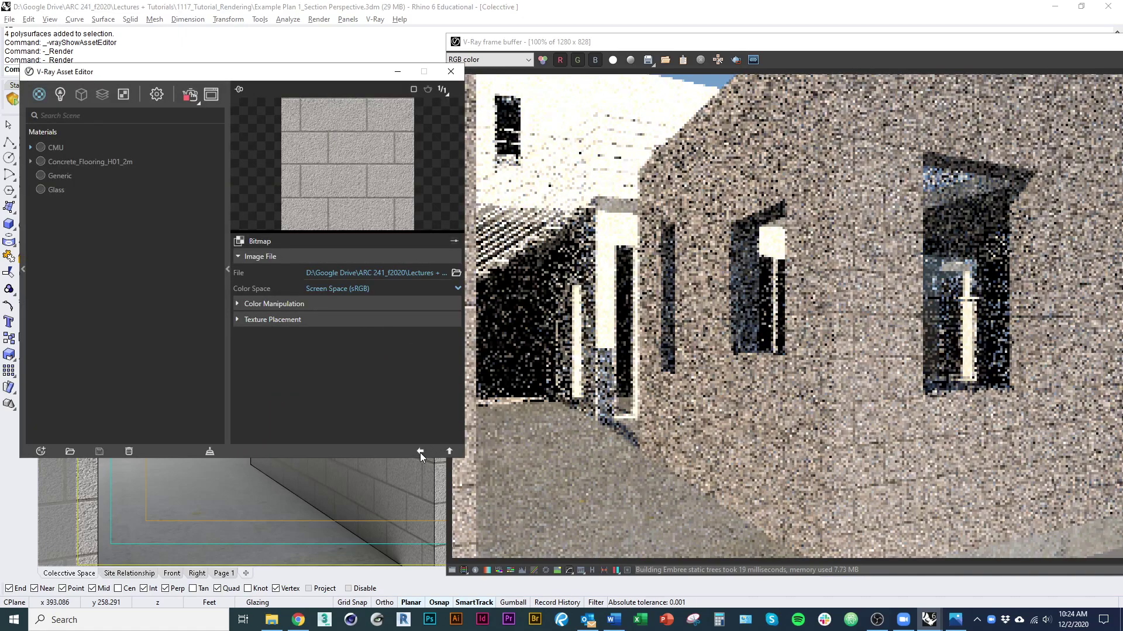
click(419, 452)
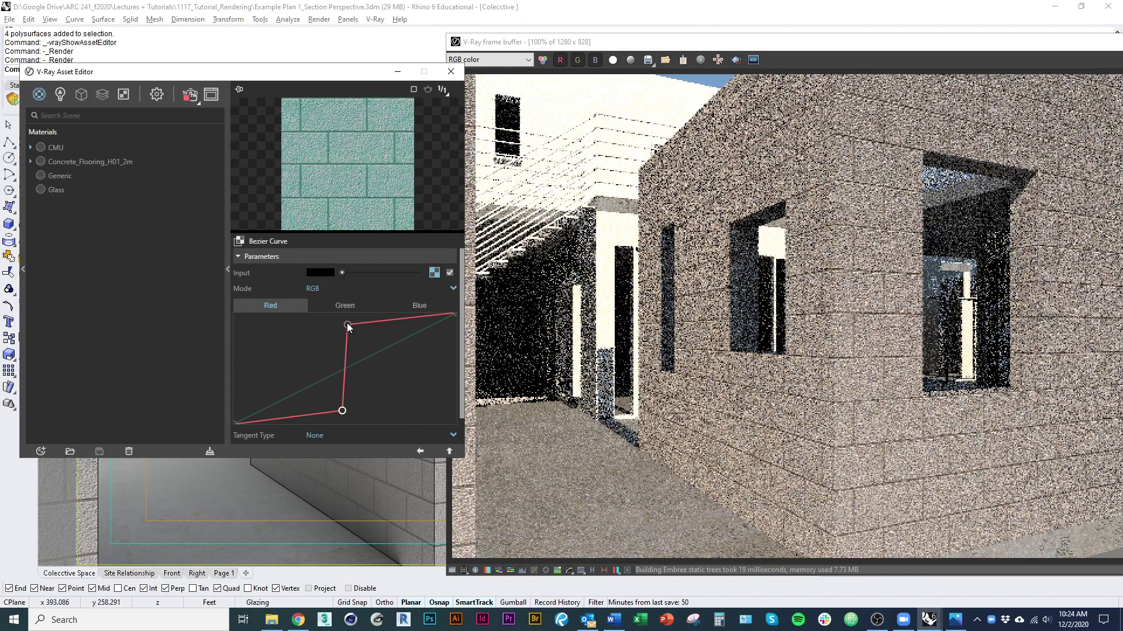
Soften the upper part of the red curve and switch the Bezier Curve mode from RGB to Mono
drag(348, 324, 366, 321)
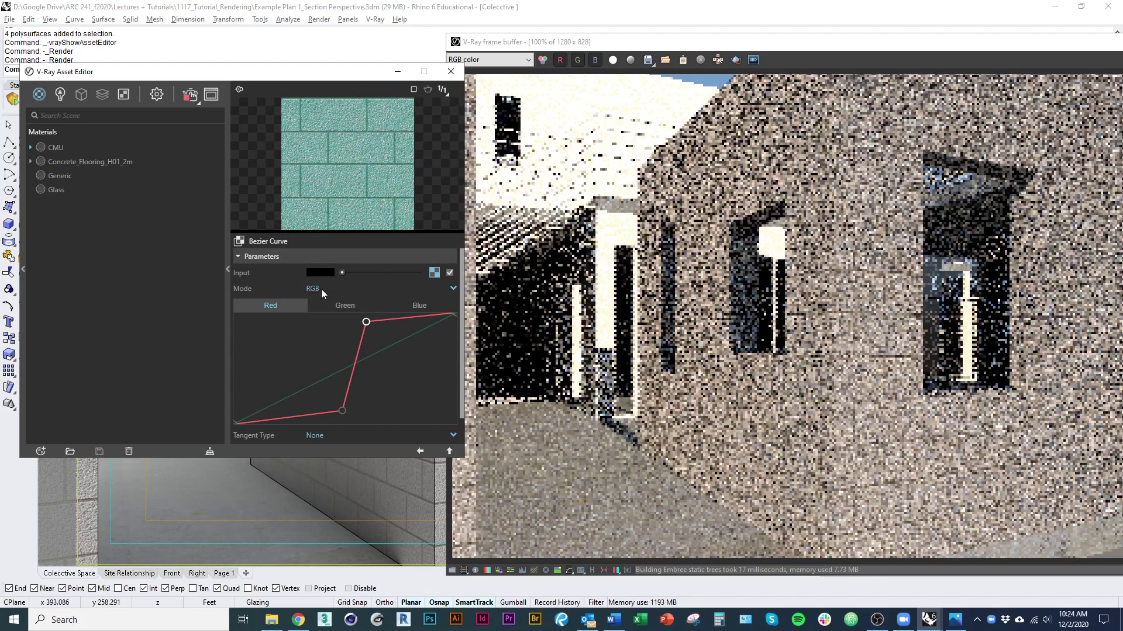
click(321, 289)
click(331, 319)
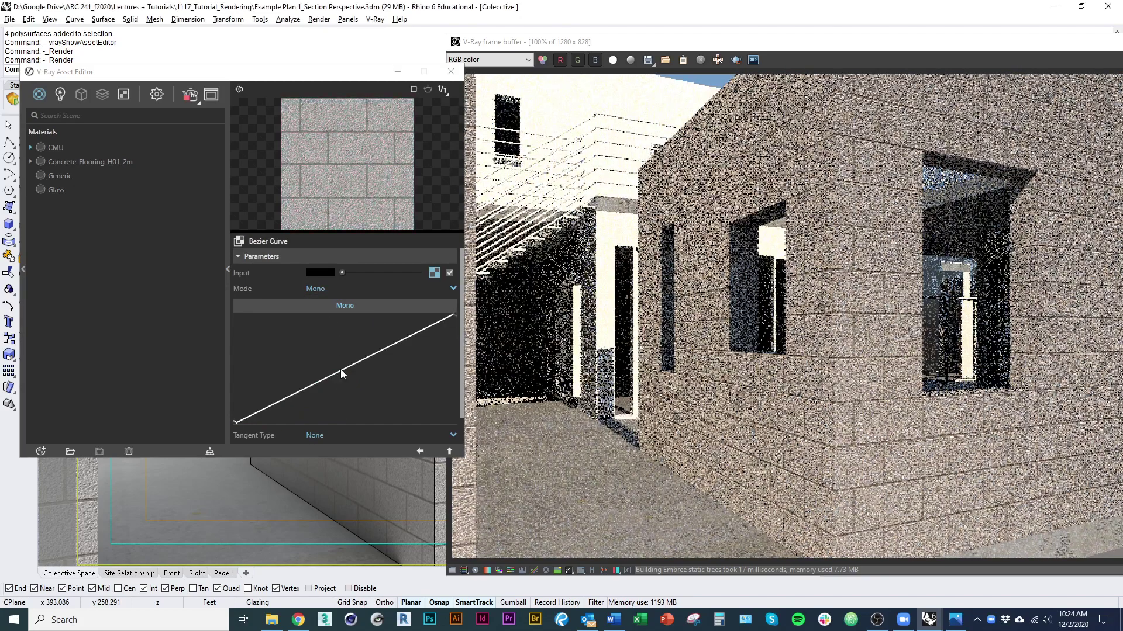
Add two control points to the CMU texture's Bezier curve and arrange them as a steep rise near its dark end
click(364, 326)
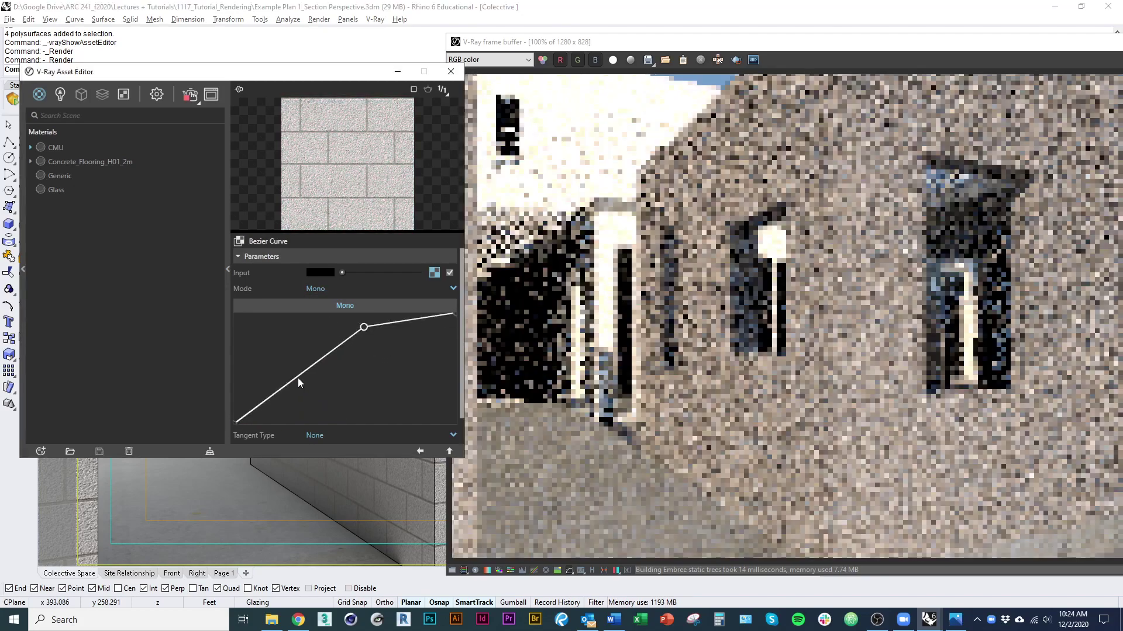
mouse_move(295, 379)
mouse_down()
mouse_move(332, 414)
mouse_move(285, 365)
mouse_up()
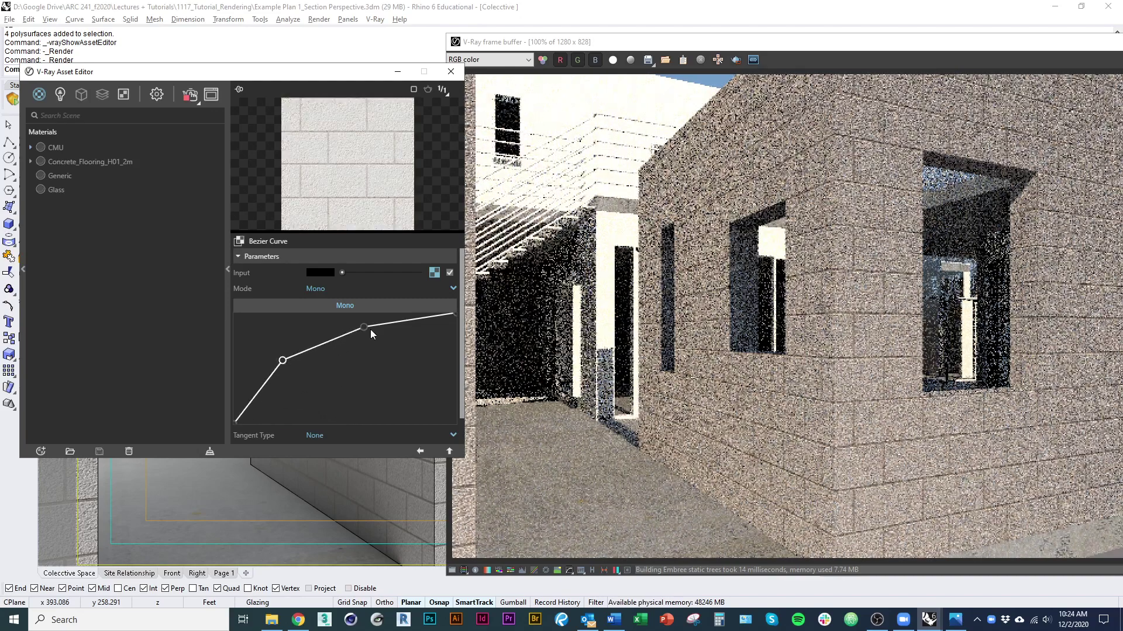
drag(366, 327, 289, 328)
drag(289, 326, 284, 323)
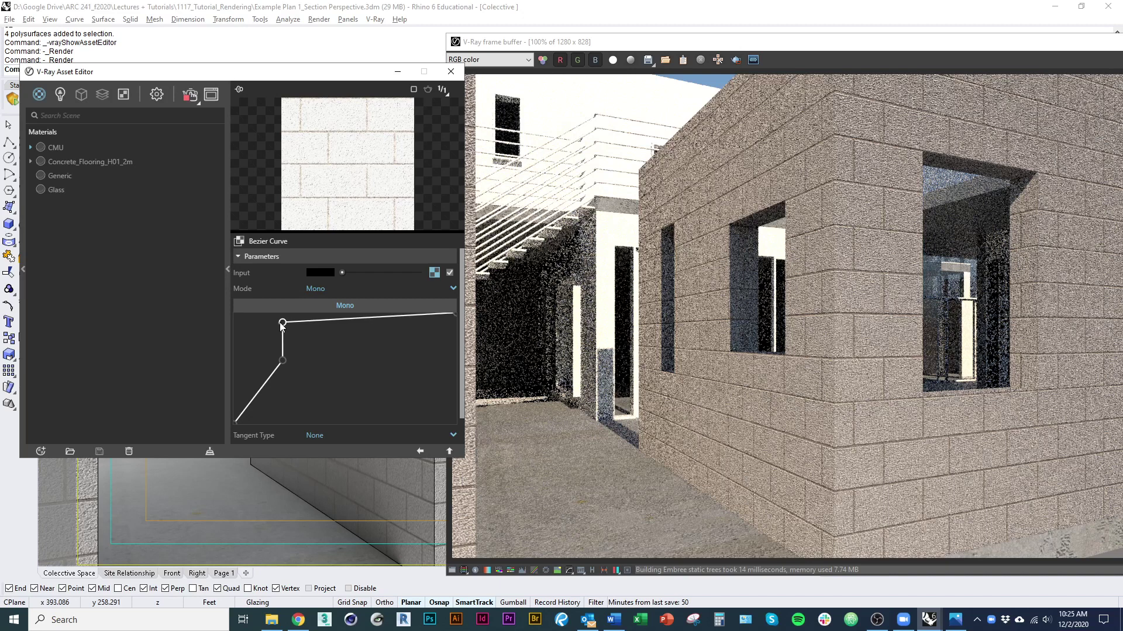
drag(283, 362, 270, 417)
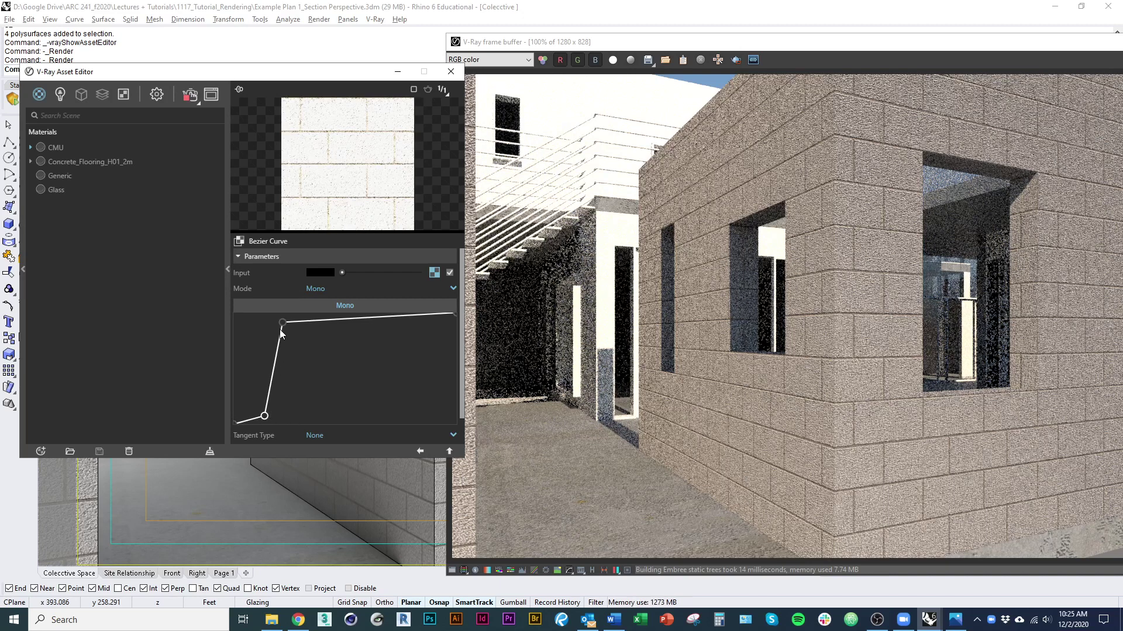
drag(281, 325, 269, 323)
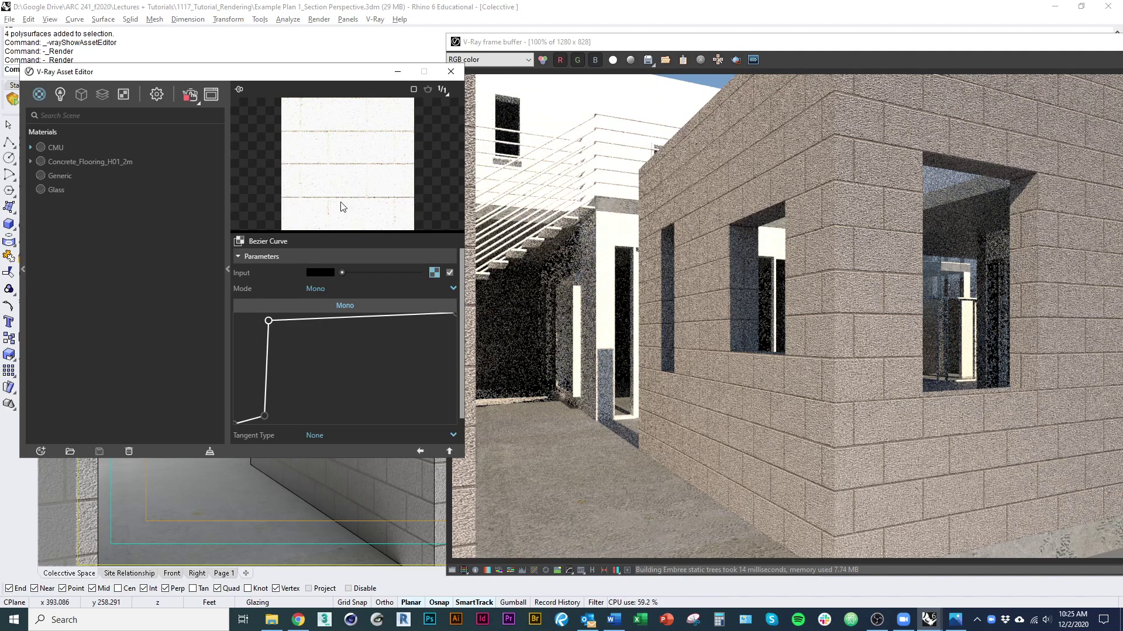
Shift both Bezier curve points to mid-range, with the upper one directly above the lower, and return to the CMU material settings
drag(264, 417, 307, 401)
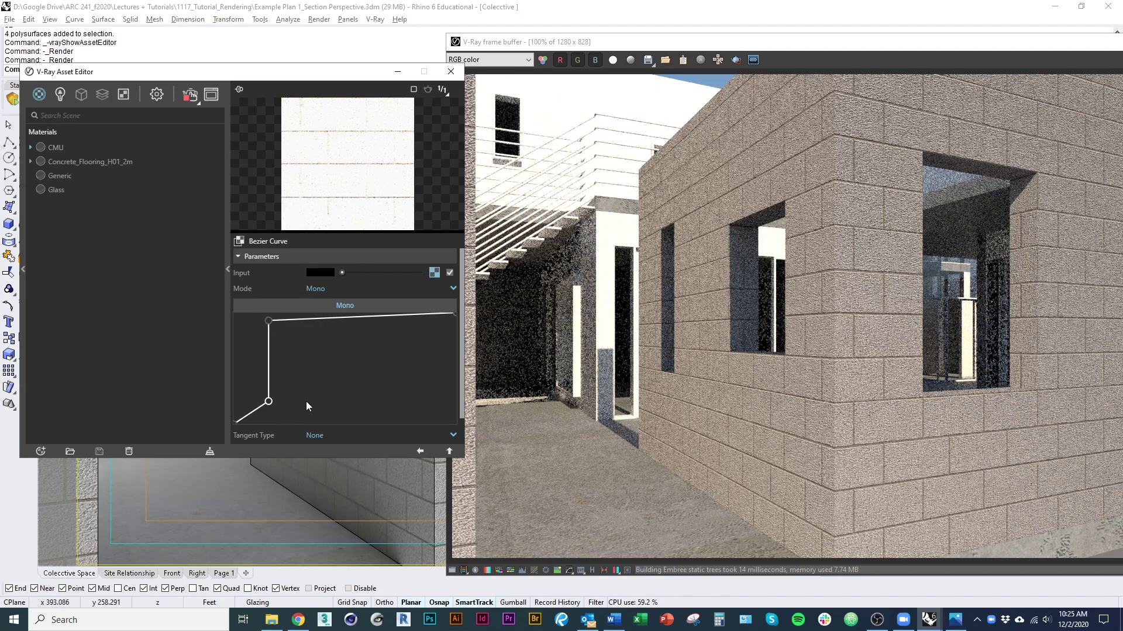
drag(270, 321, 291, 323)
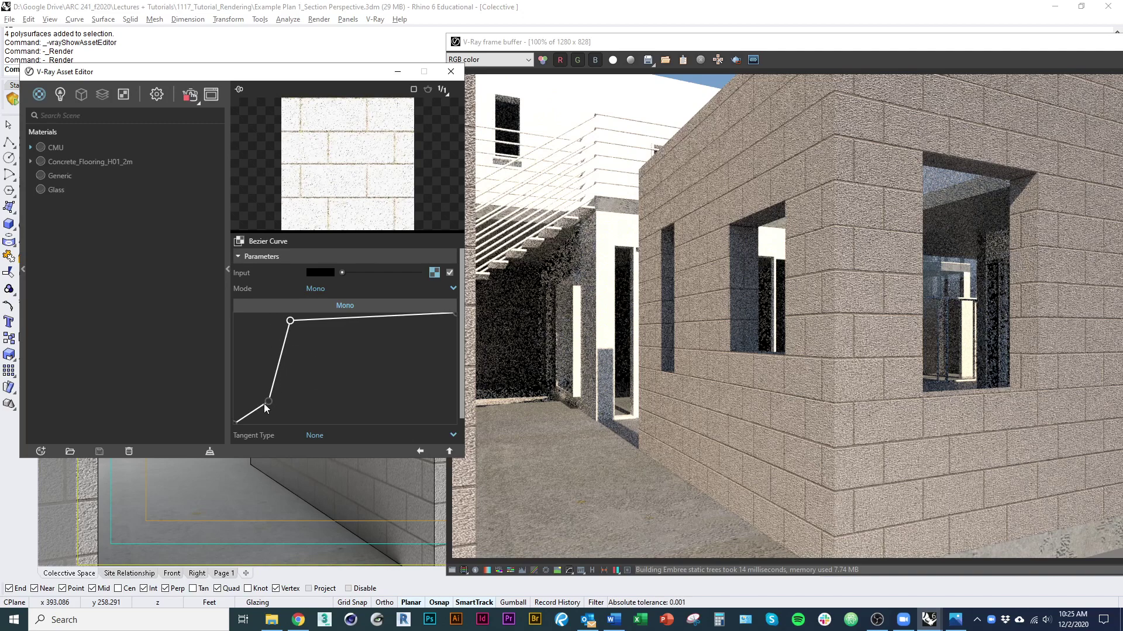
drag(267, 403, 290, 392)
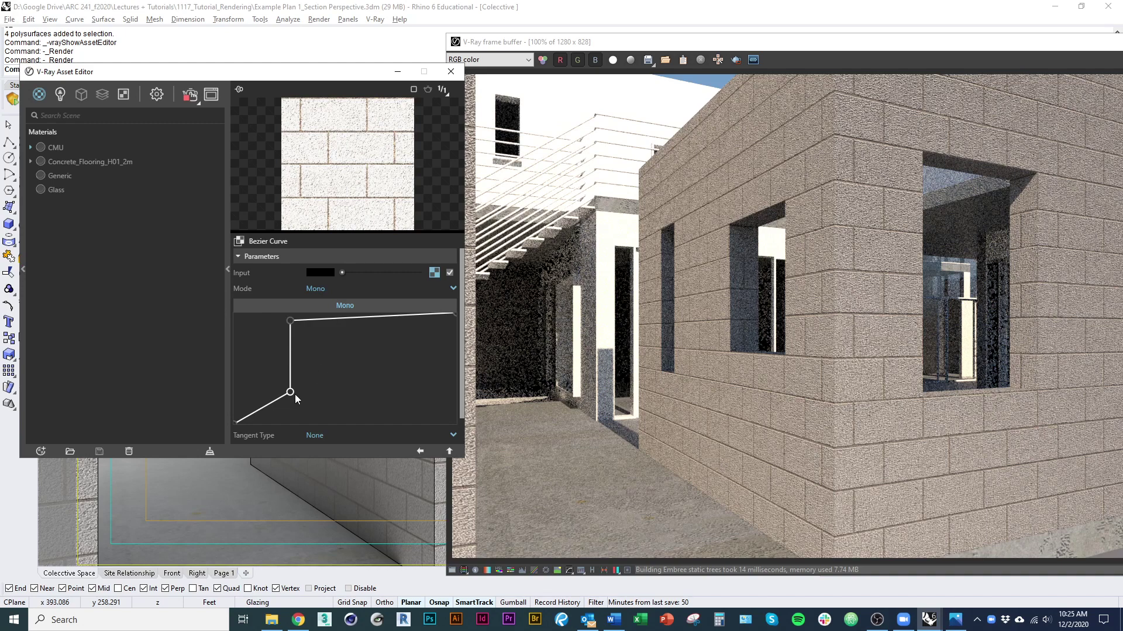
drag(290, 393, 279, 387)
mouse_move(290, 321)
mouse_down()
mouse_move(300, 326)
mouse_move(274, 331)
mouse_up()
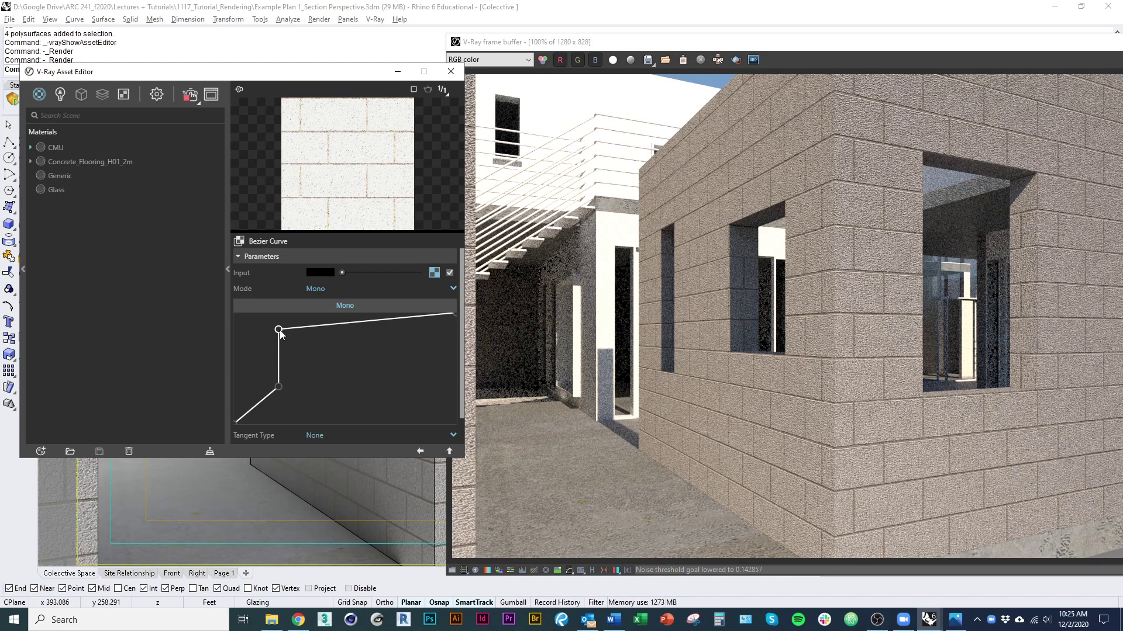
drag(281, 334, 330, 336)
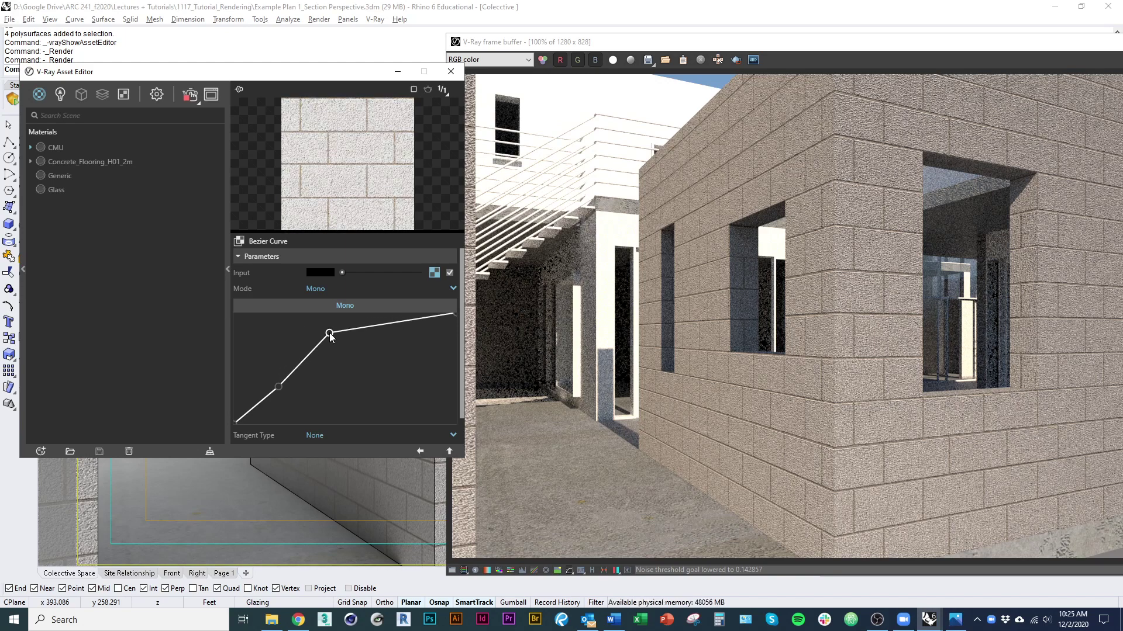
drag(279, 388, 329, 385)
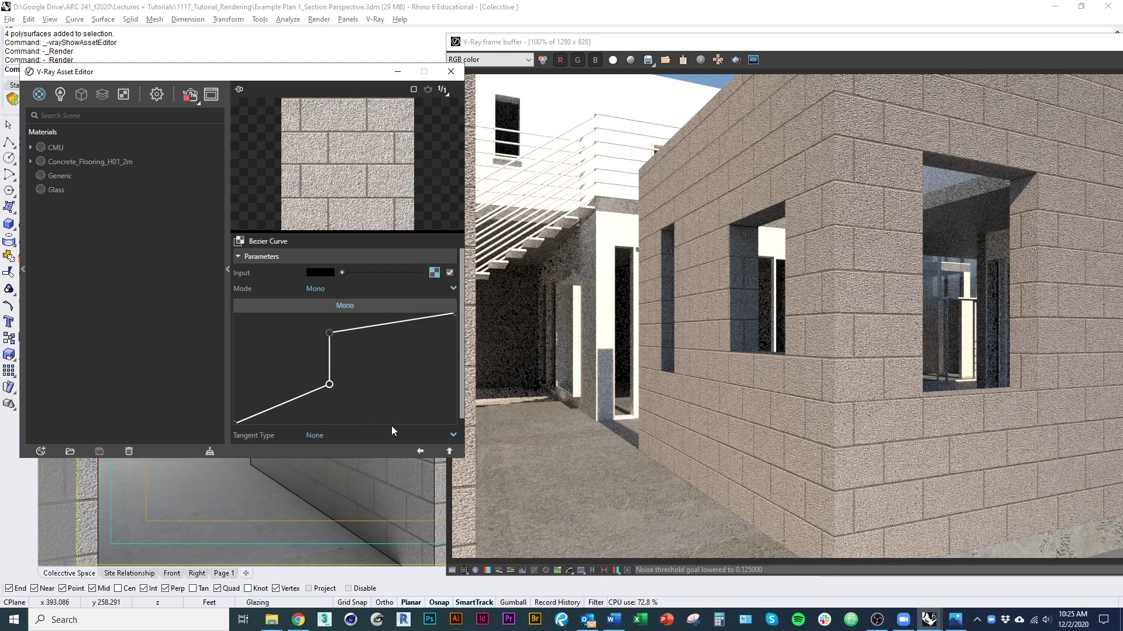
click(421, 450)
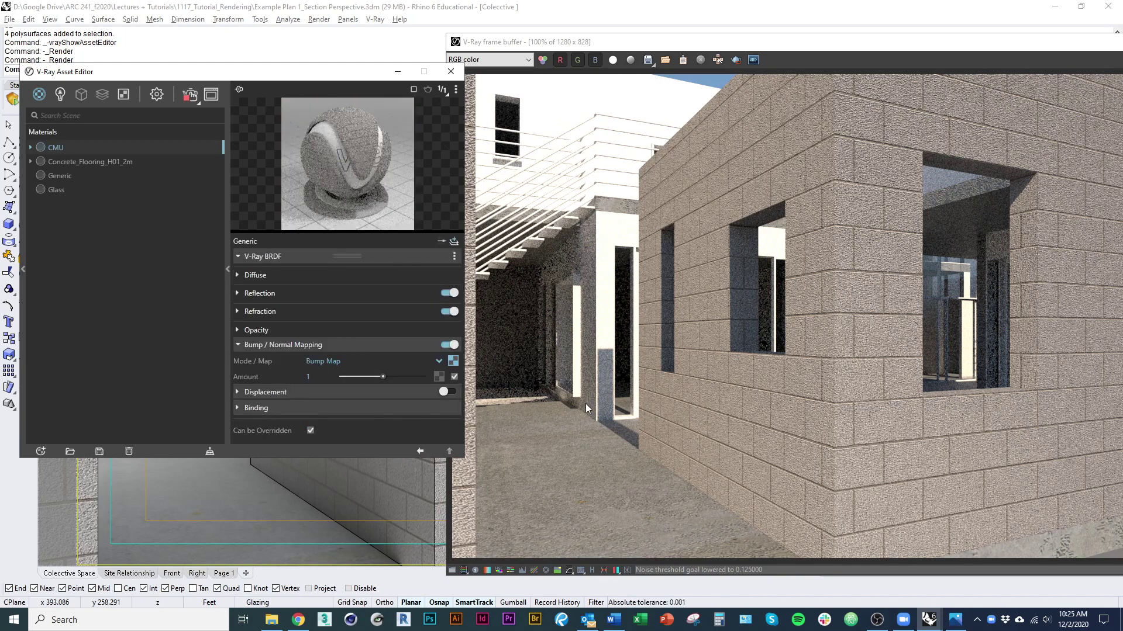
Reposition the render frame buffer beside the Asset Editor and restart the interactive render
drag(760, 42, 601, 44)
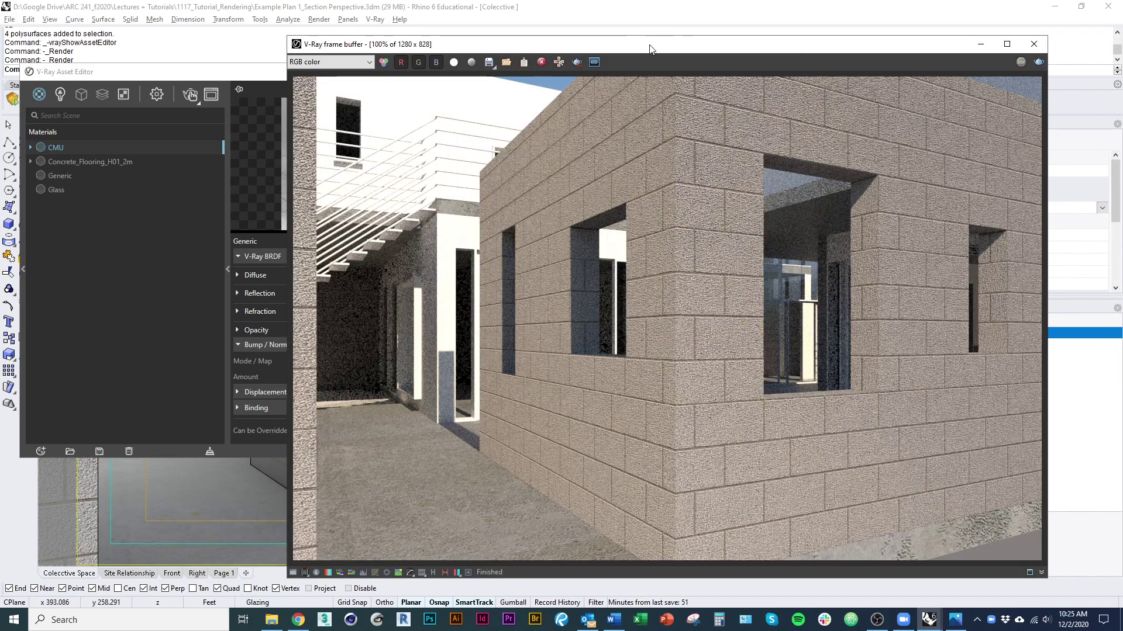
drag(651, 48, 687, 62)
click(194, 92)
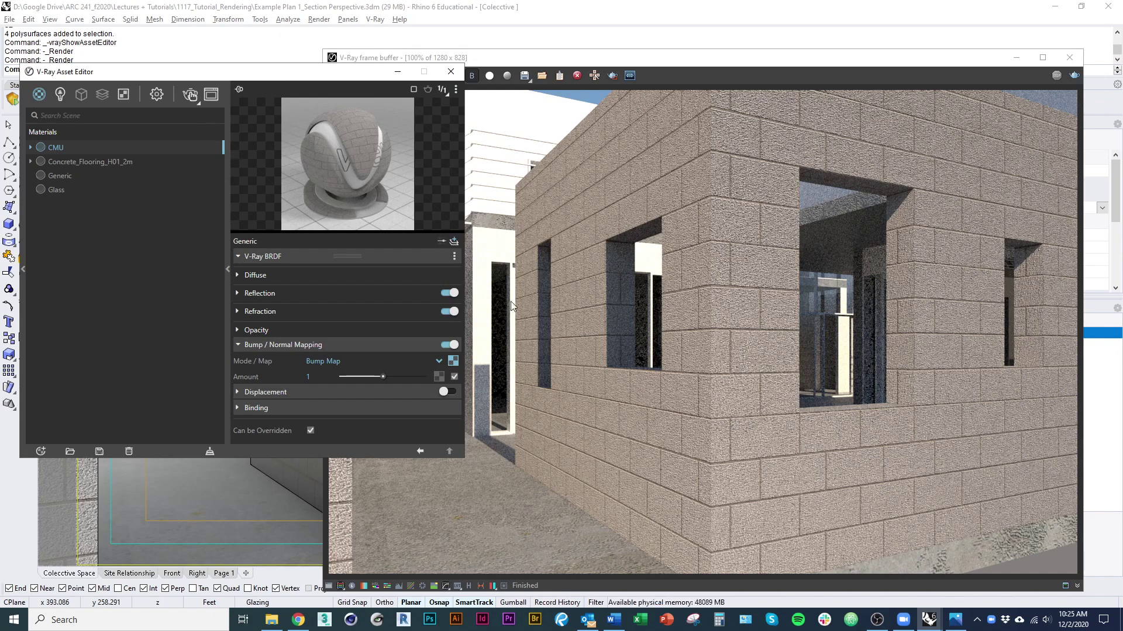
click(713, 61)
drag(713, 61, 731, 60)
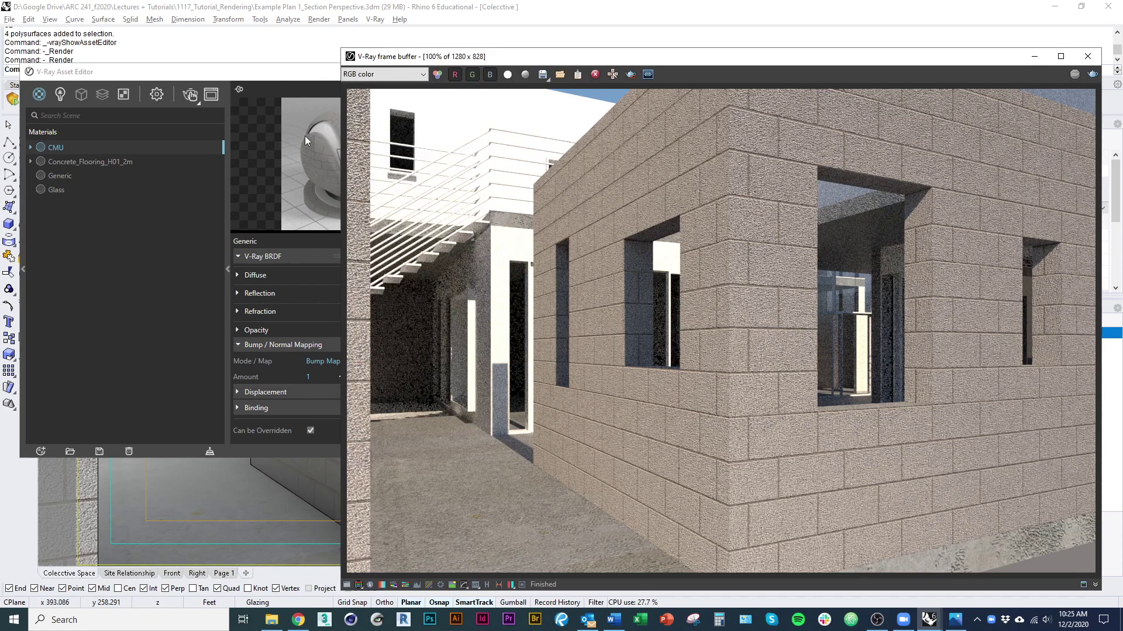
click(188, 96)
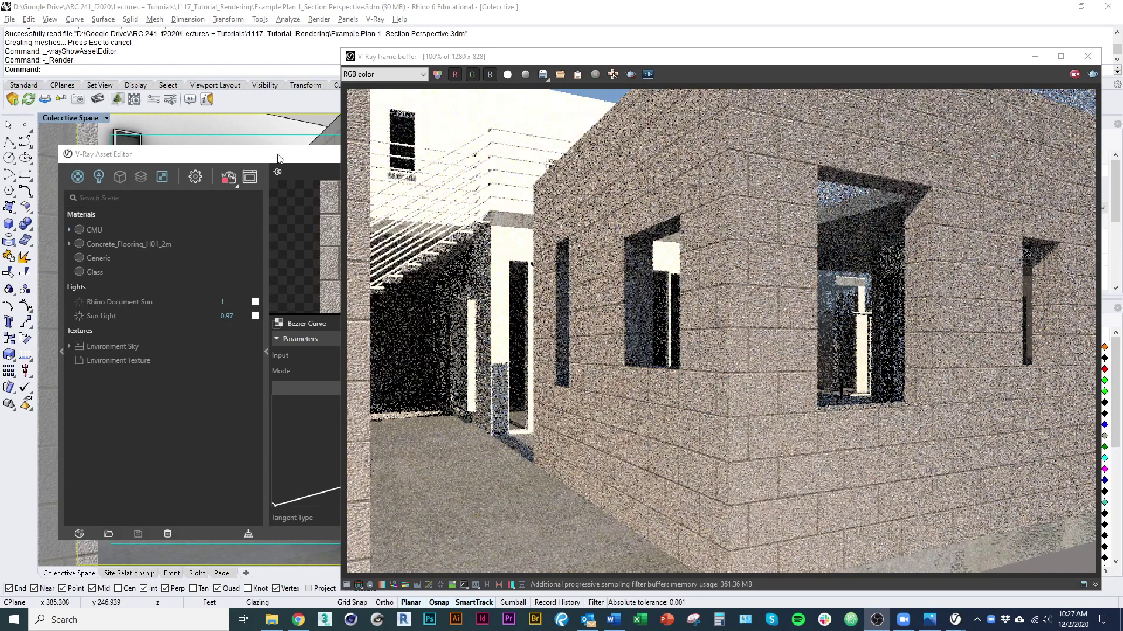
Align both Bezier curve points vertically in the darker range, raise the lower point to about mid-height, and return to the CMU material settings
click(257, 186)
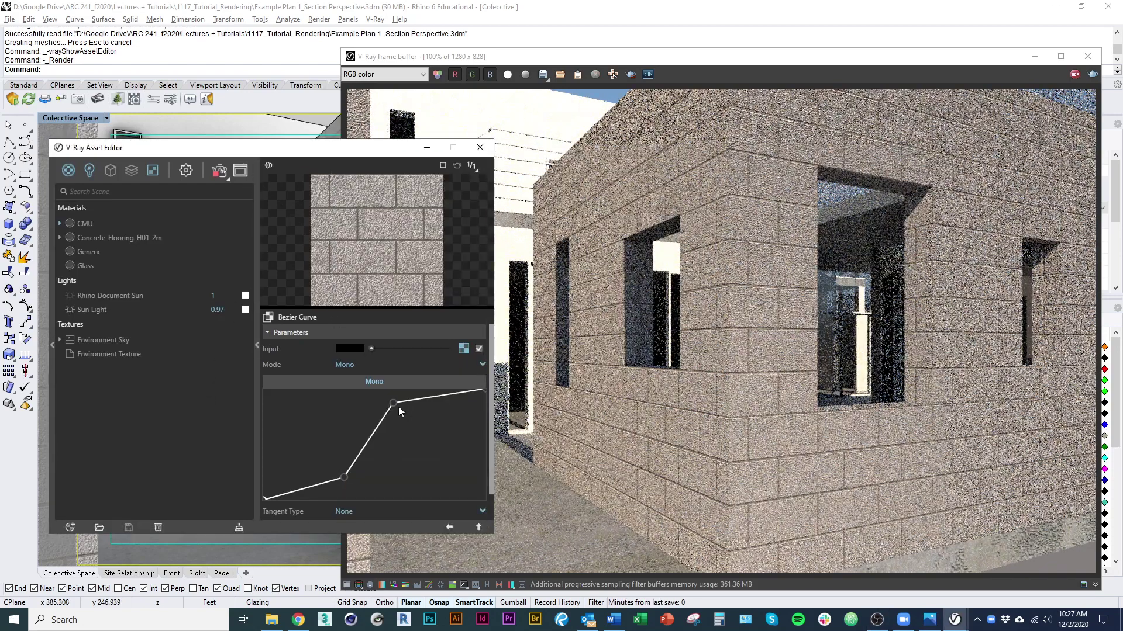
drag(394, 404, 350, 403)
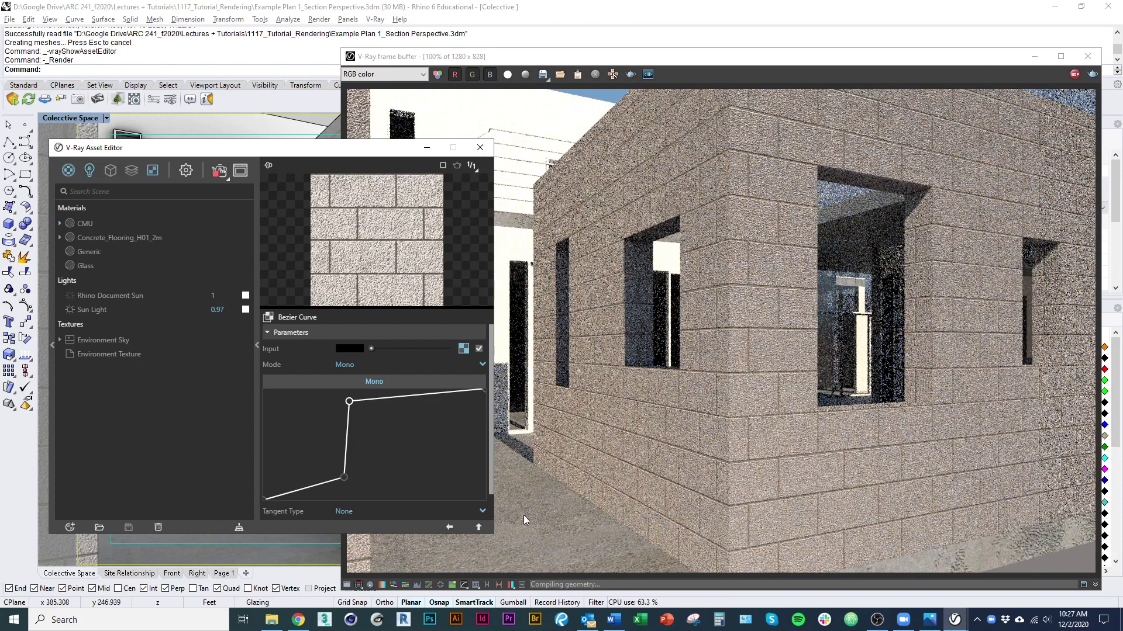
drag(344, 479, 324, 483)
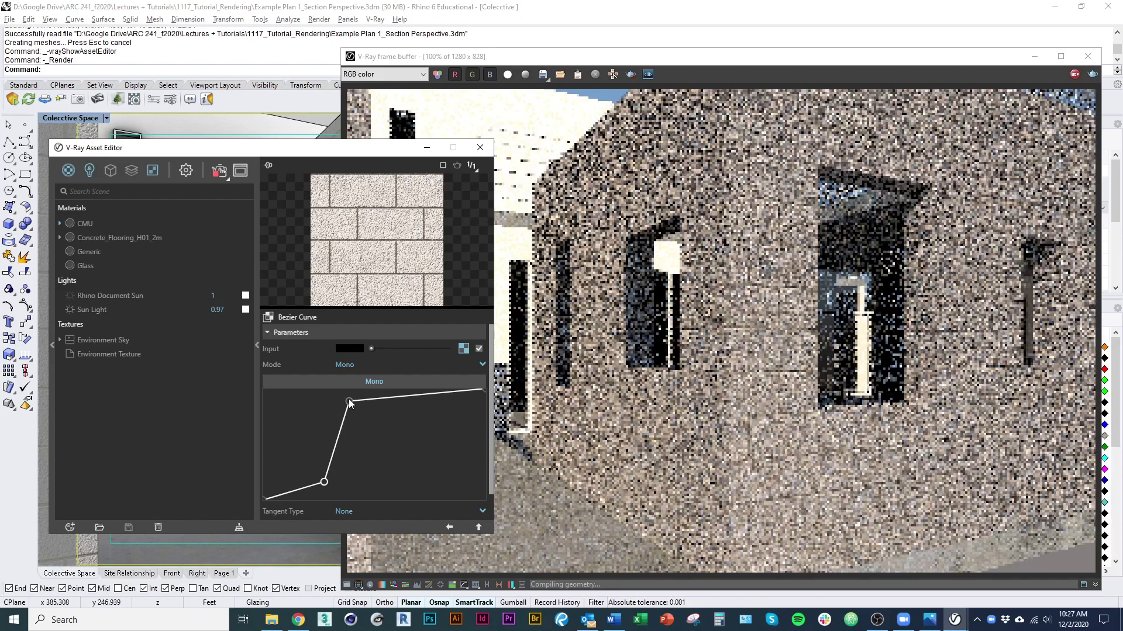
drag(349, 401, 331, 403)
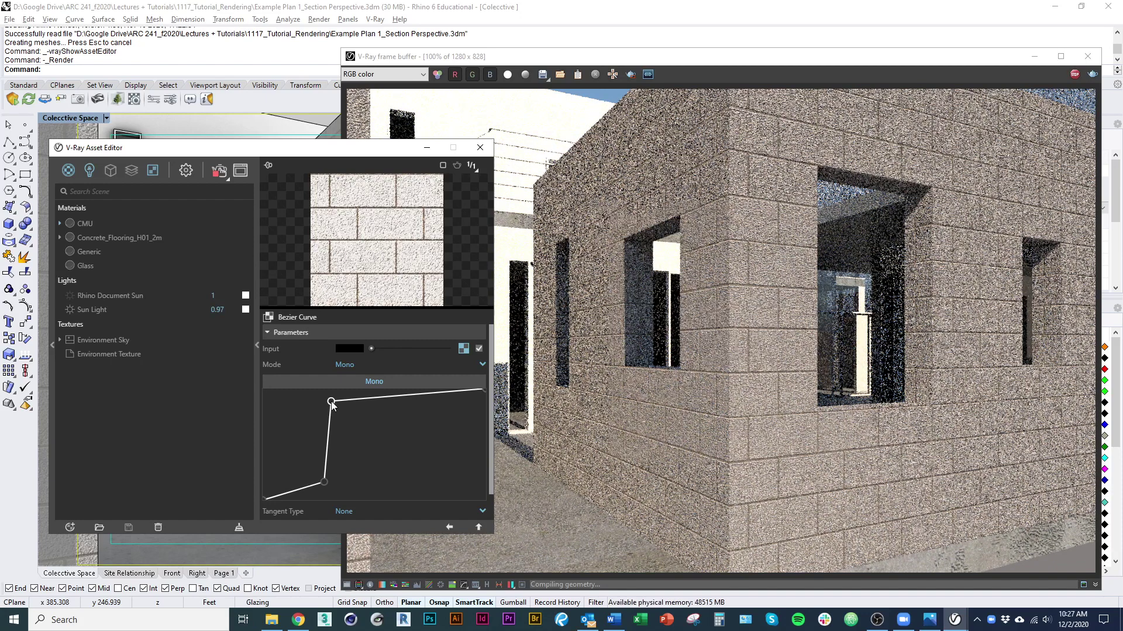
drag(331, 402, 325, 402)
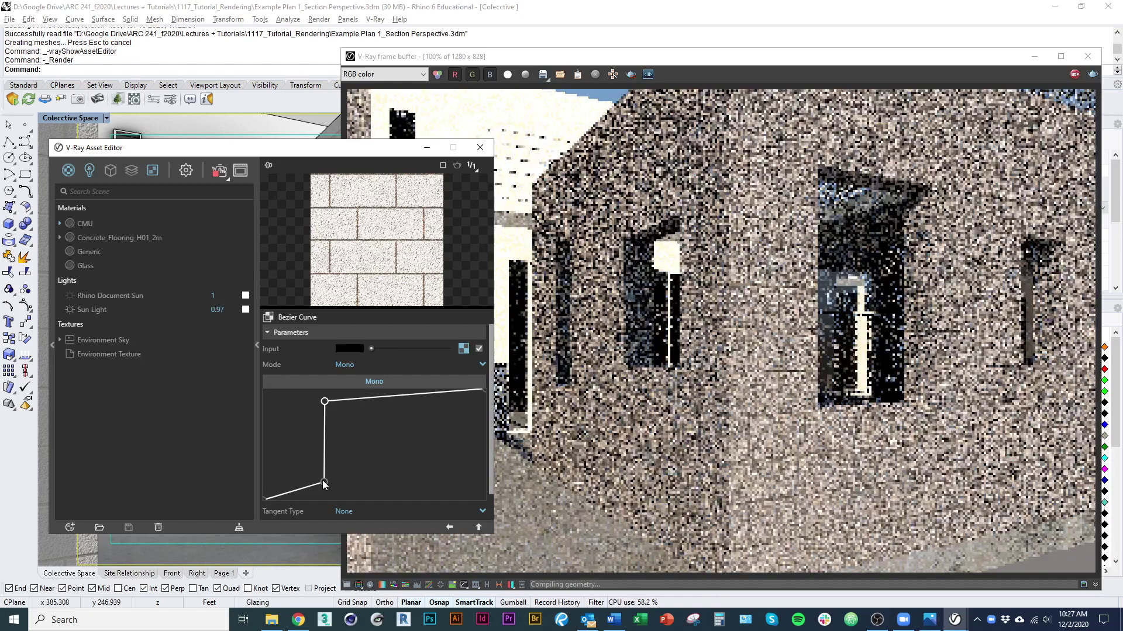
drag(323, 484, 325, 442)
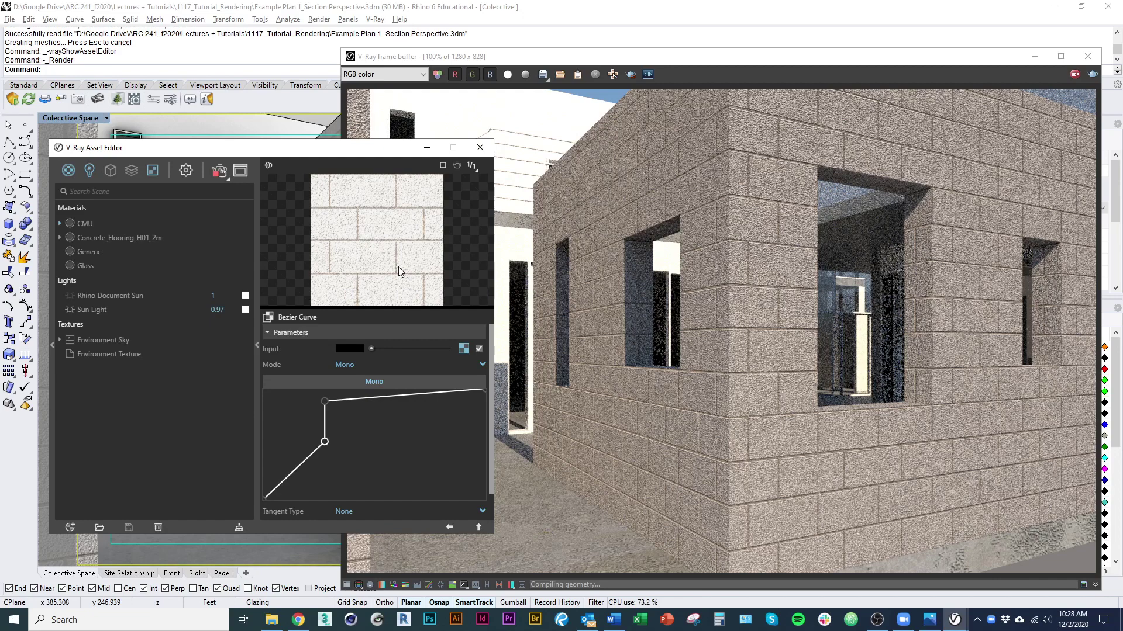
click(449, 527)
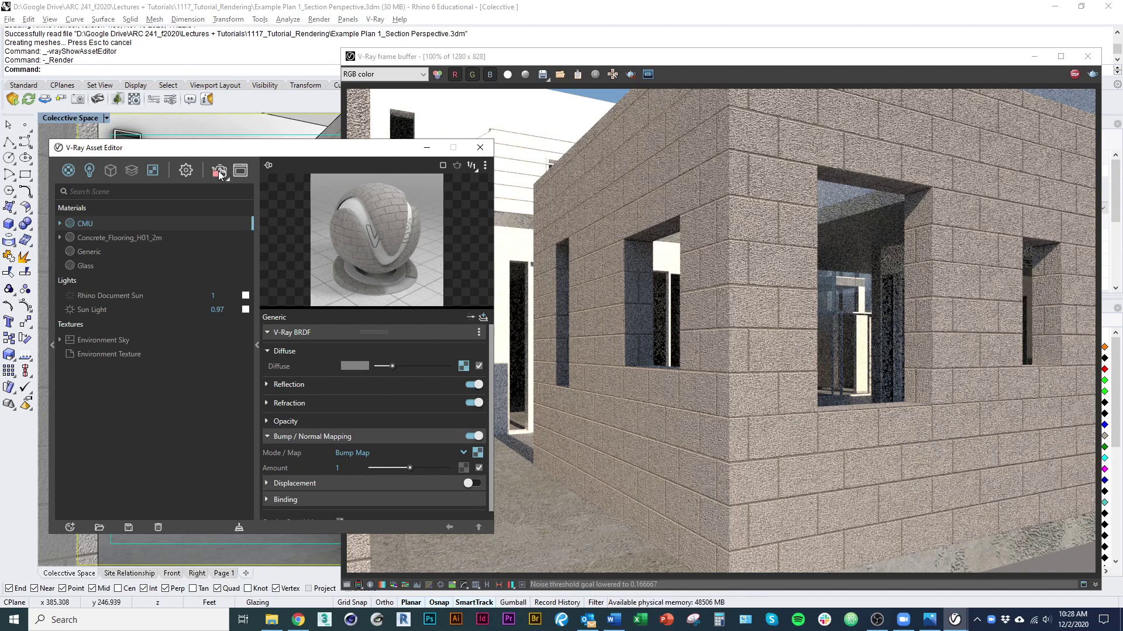
Stop the interactive render and close the frame buffer and the Asset Editor
click(220, 172)
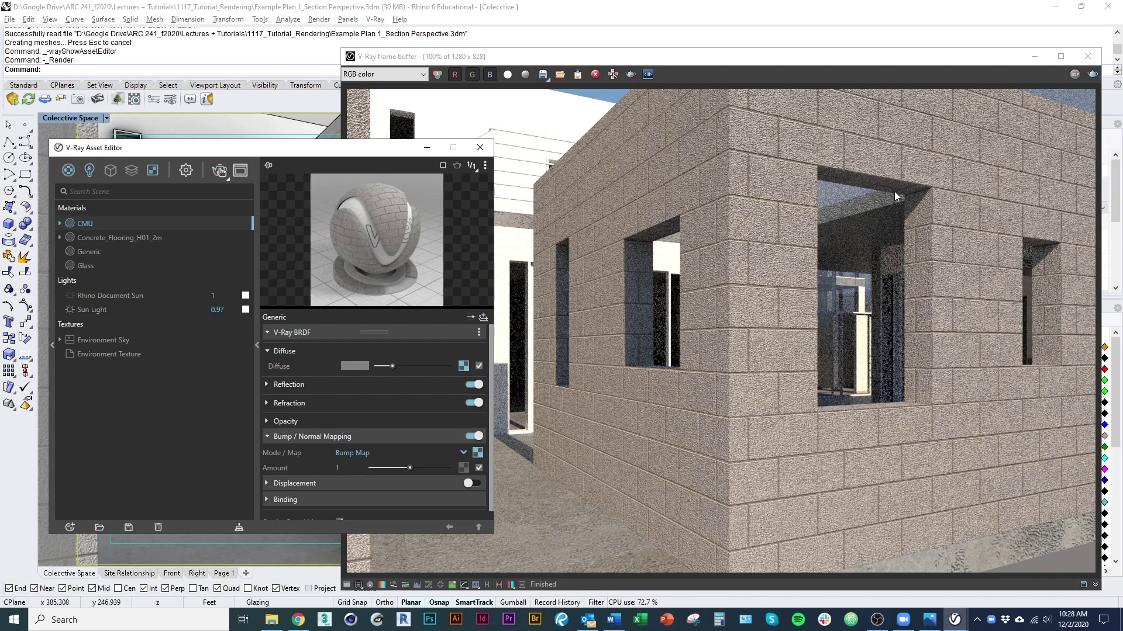
click(1088, 57)
click(480, 148)
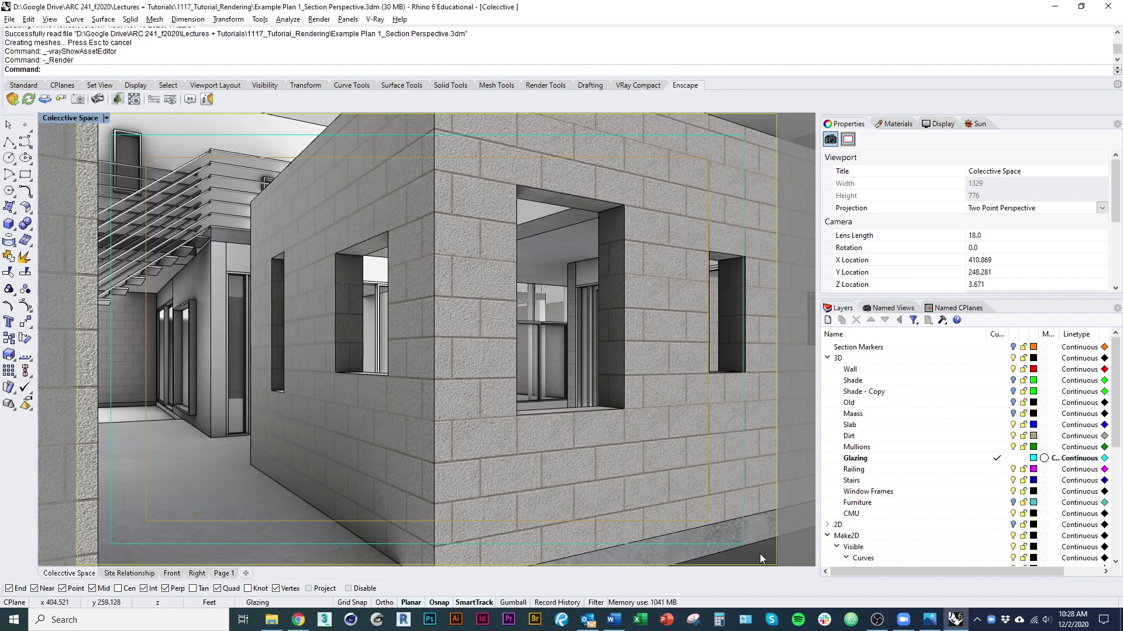
Set all objects in the model to Use Layer Material, and clear the selection
key(ctrl+a)
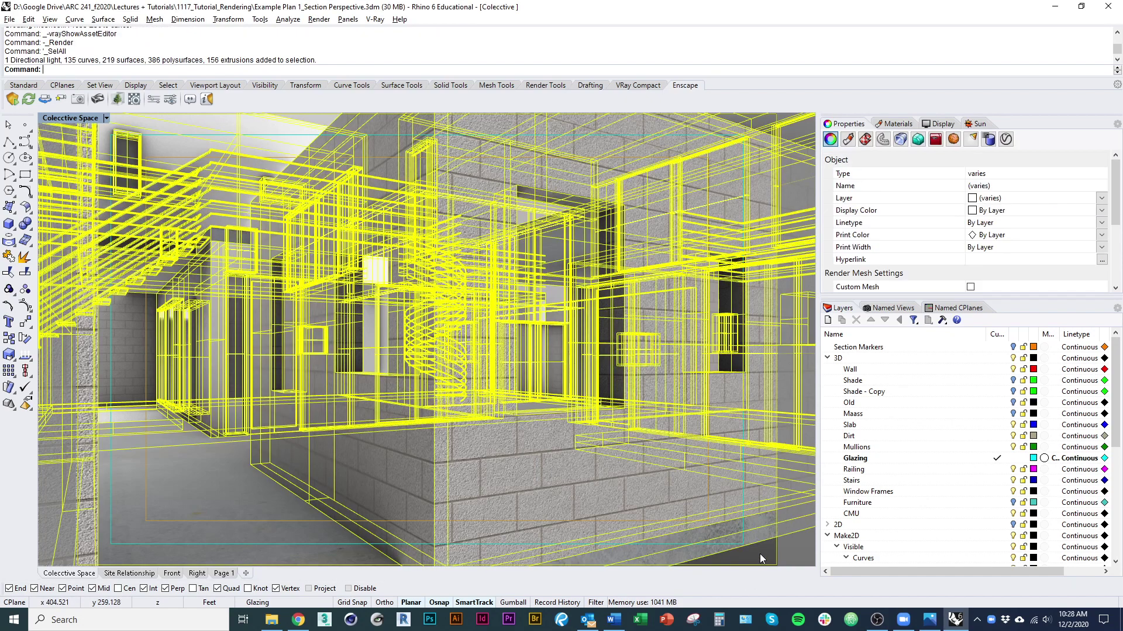
key(ctrl+a)
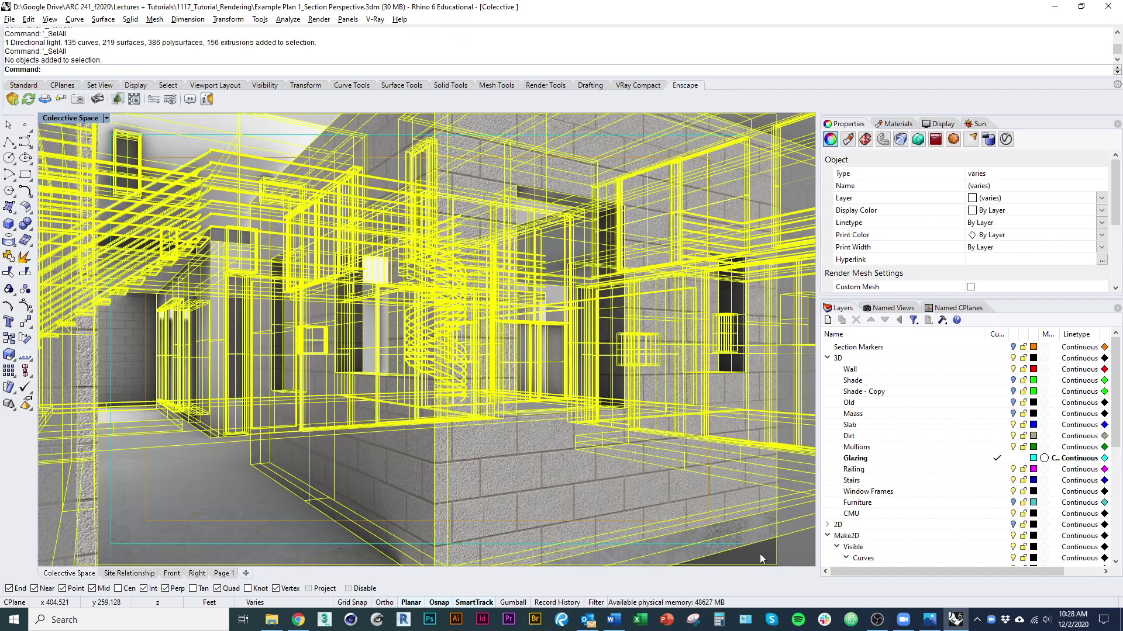
click(849, 140)
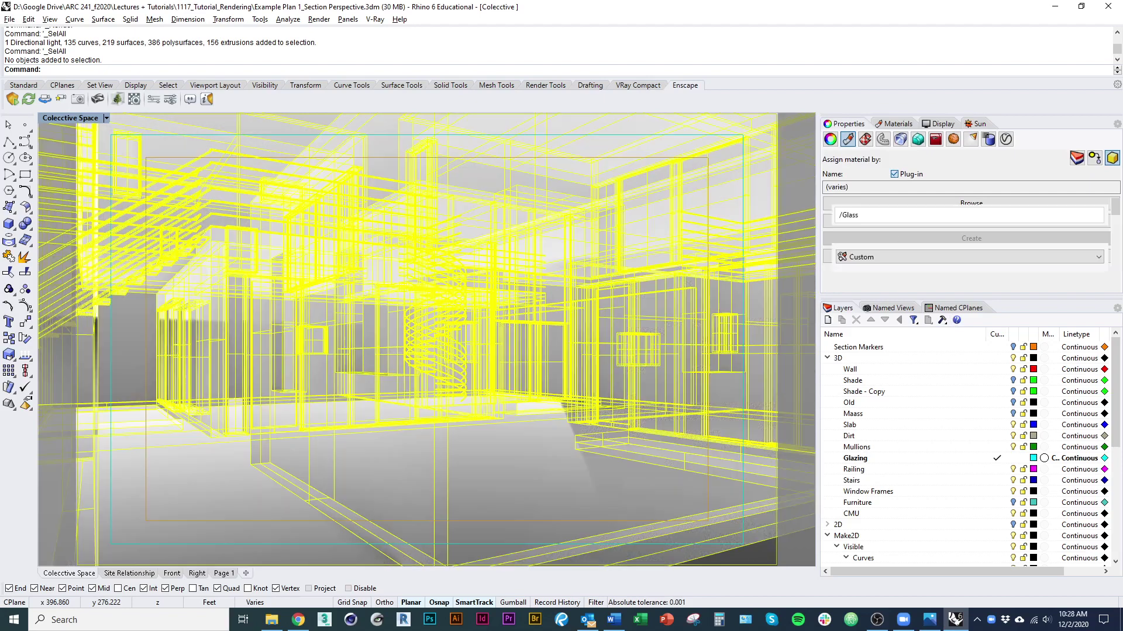
click(923, 171)
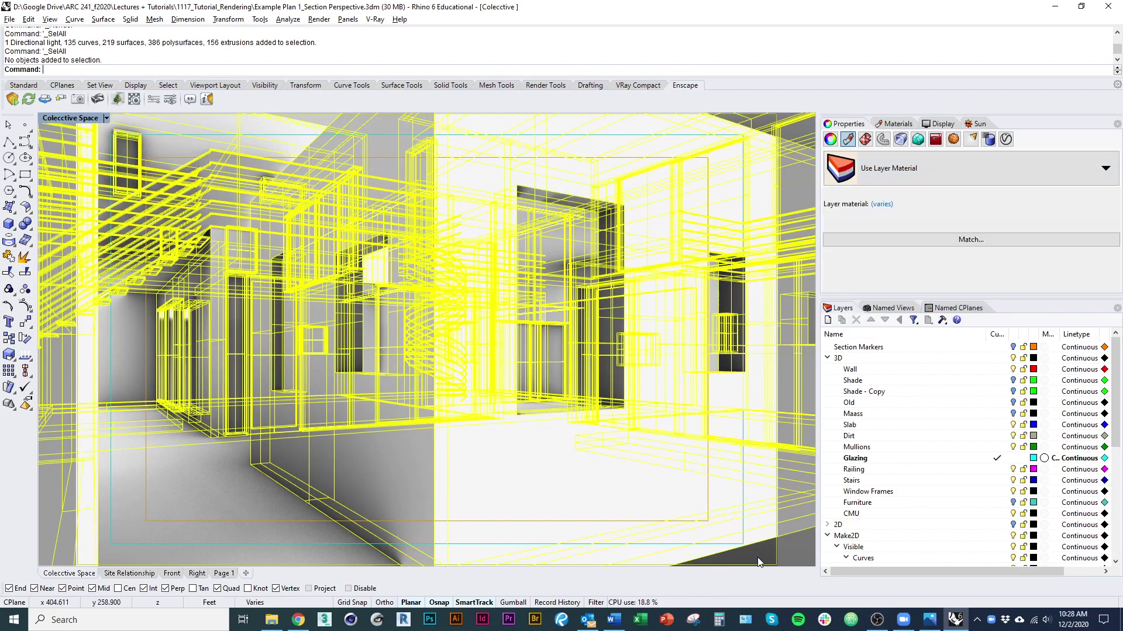
key(Escape)
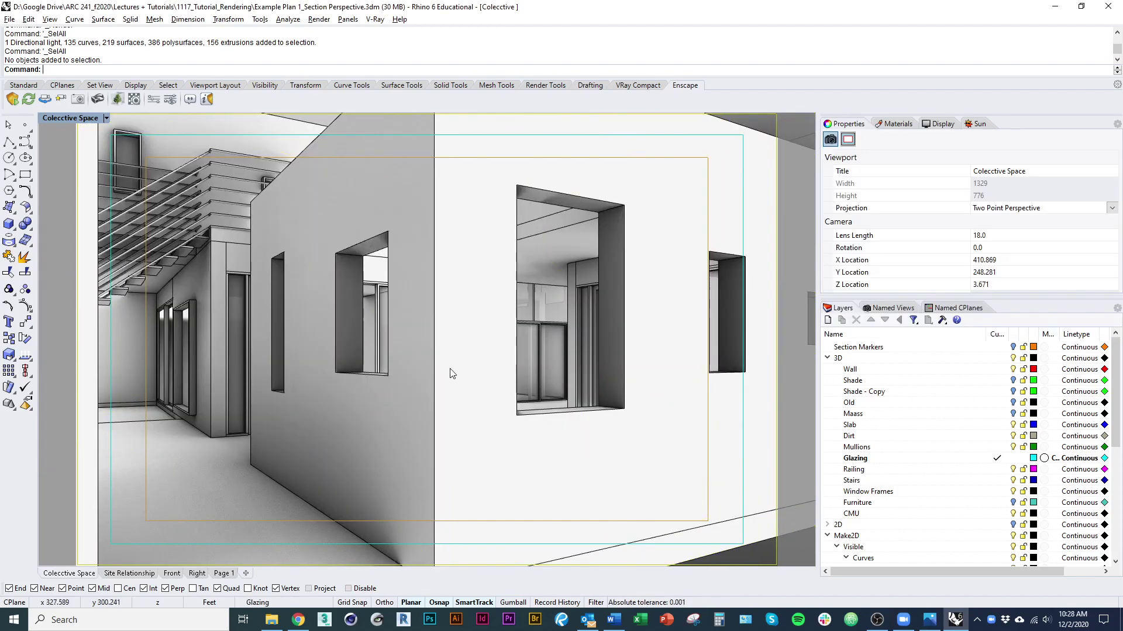
Change the Glazing layer's material type from Custom to Enscape and accept the layer material
scroll(464, 358, down, 10)
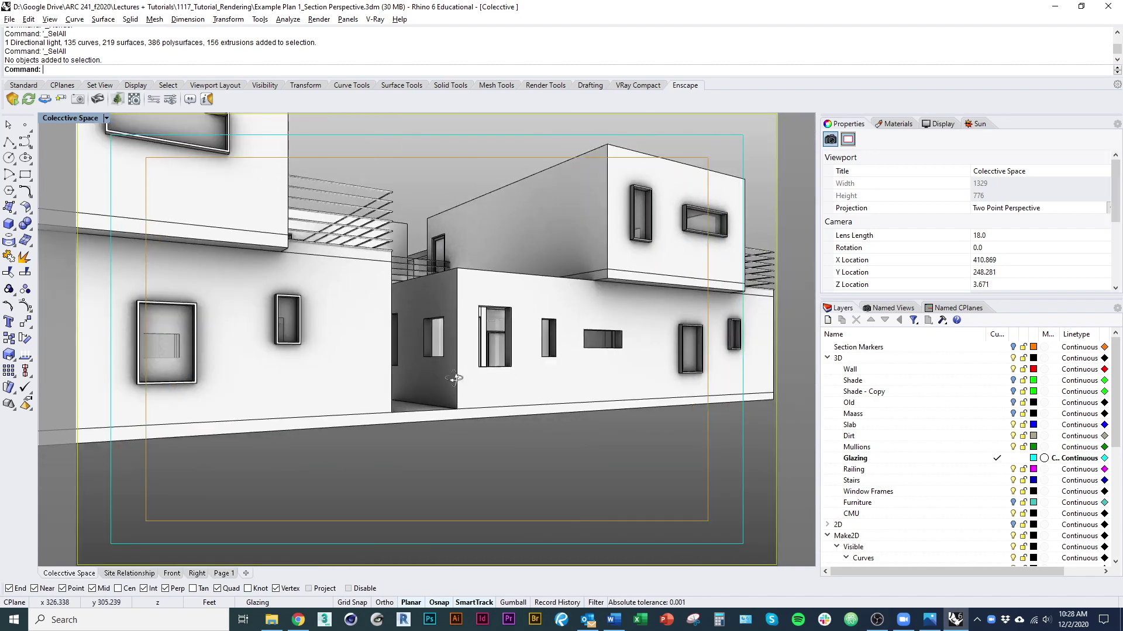
right_drag(456, 376, 557, 402)
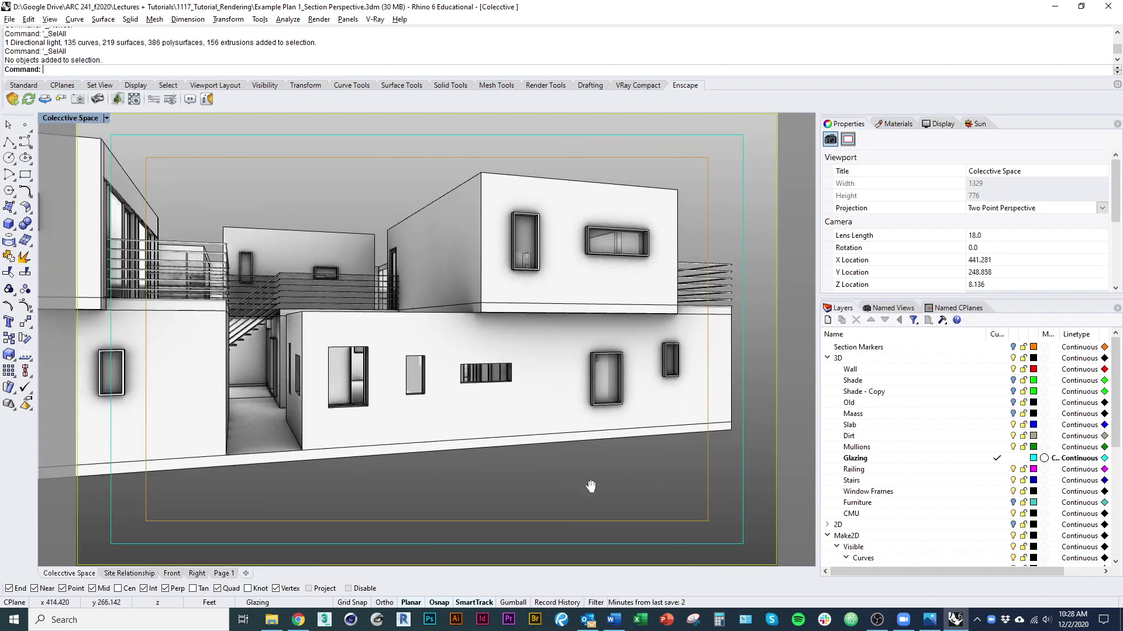
shift+right_drag(591, 486, 701, 491)
scroll(359, 296, up, 5)
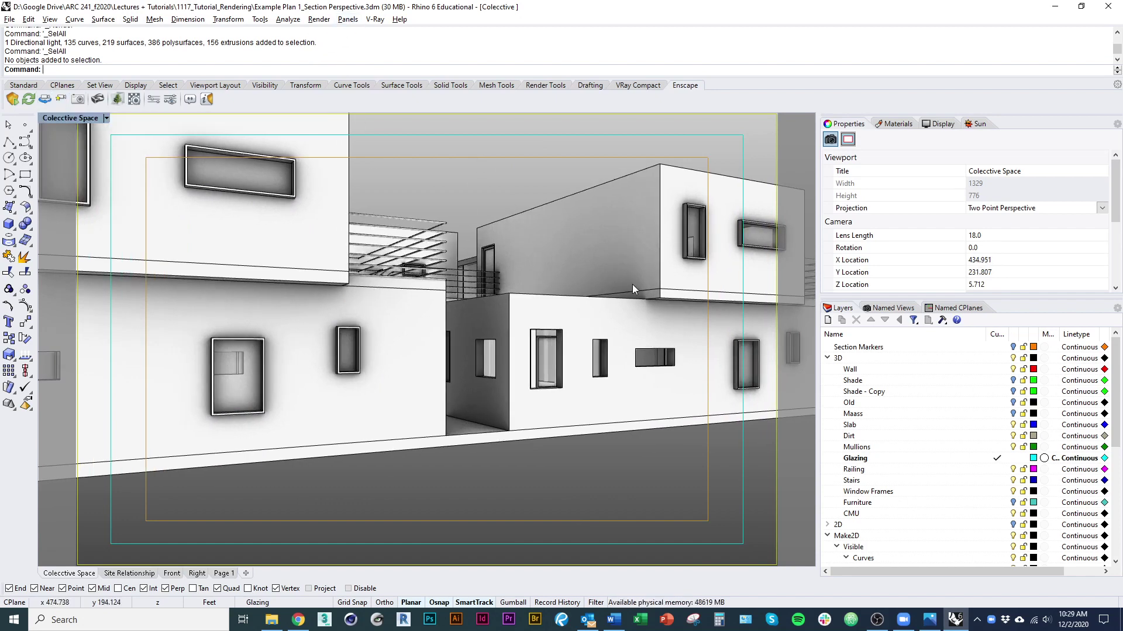
right_drag(569, 426, 595, 440)
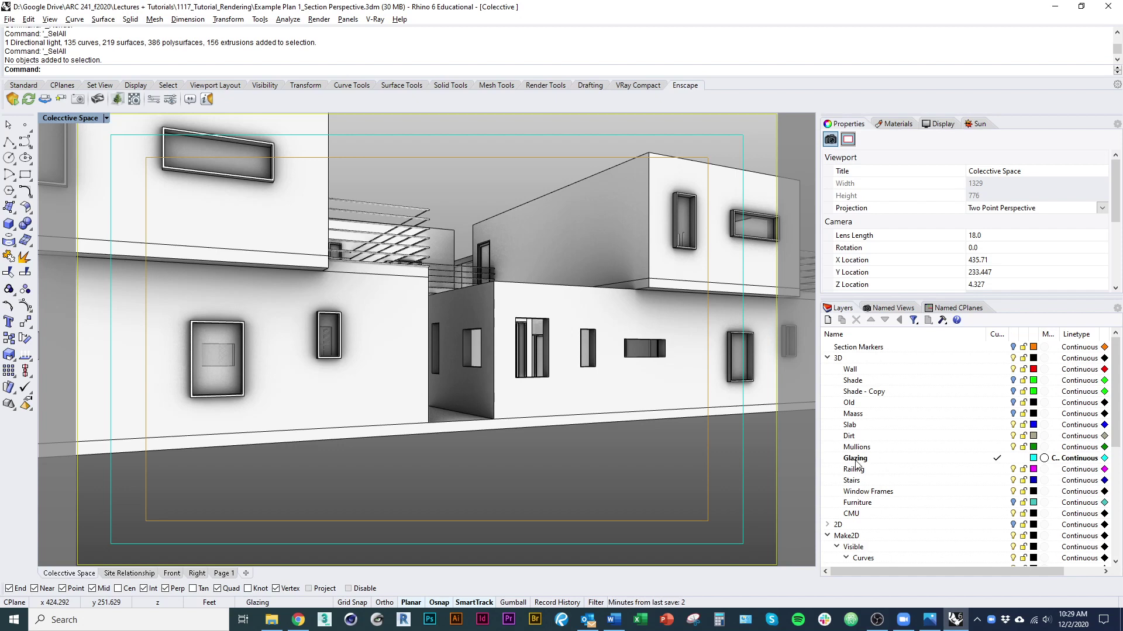
click(1045, 460)
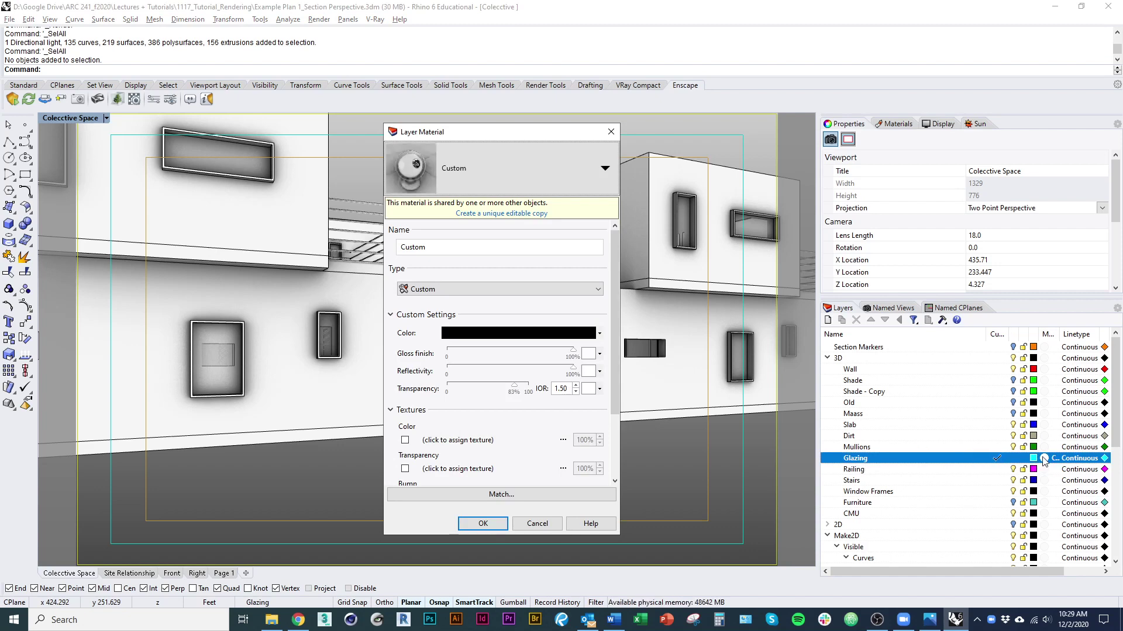
click(508, 168)
click(508, 166)
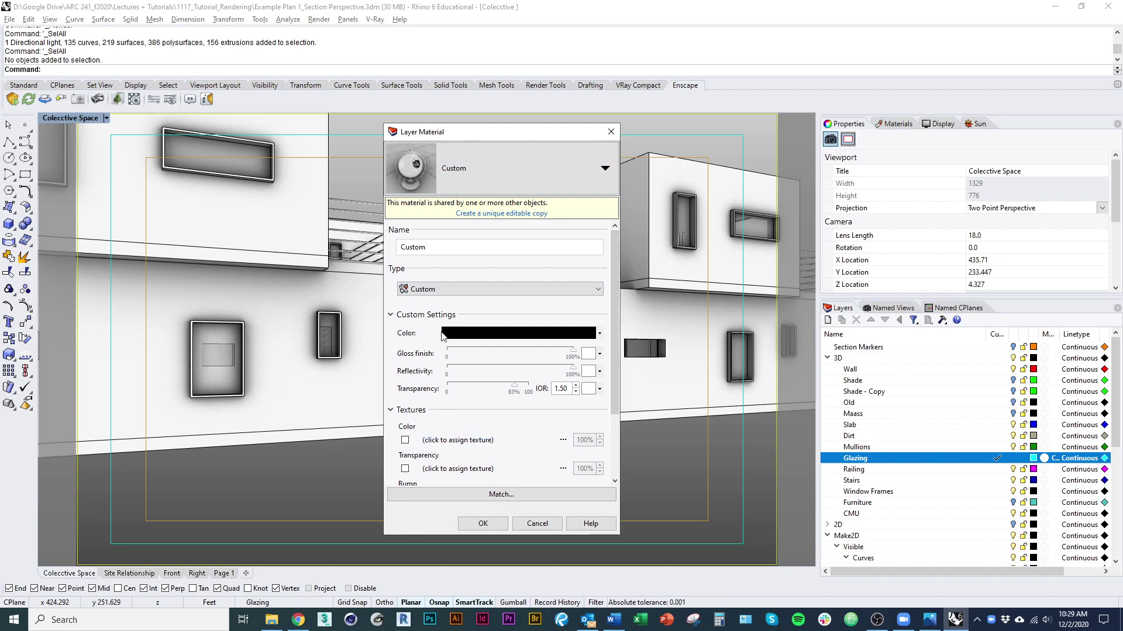
click(449, 295)
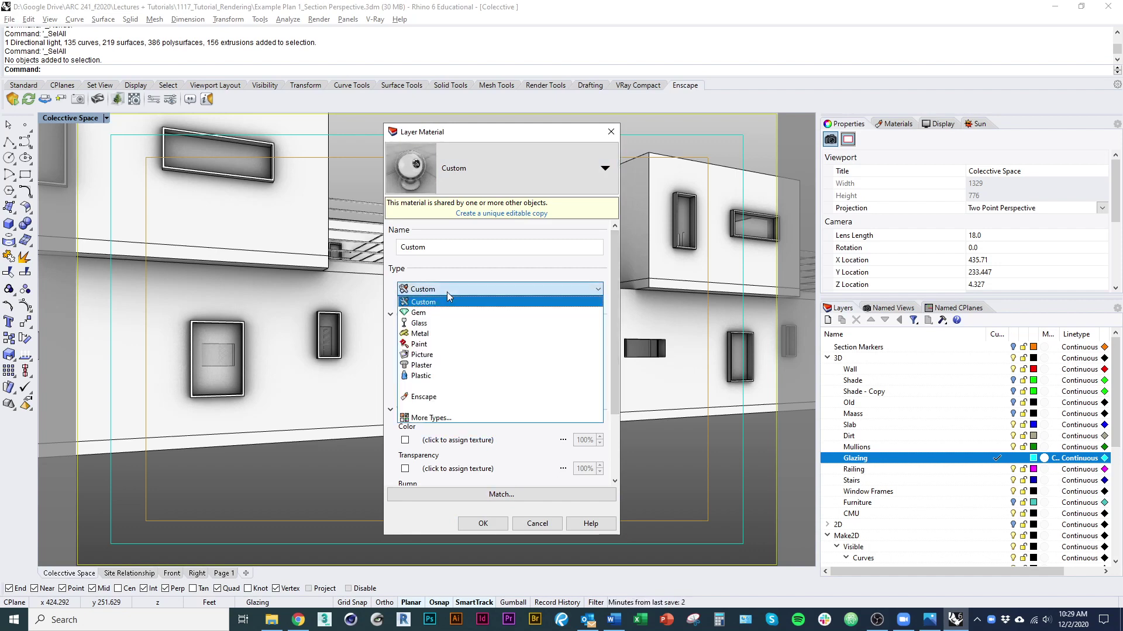
click(431, 397)
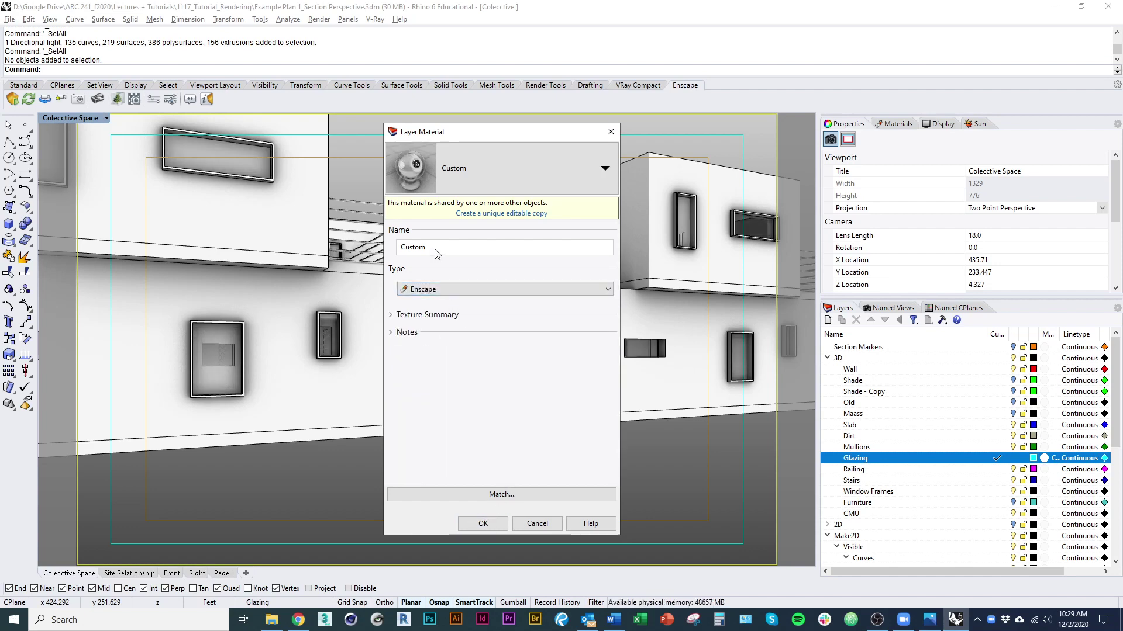
drag(438, 250, 382, 253)
key(Return)
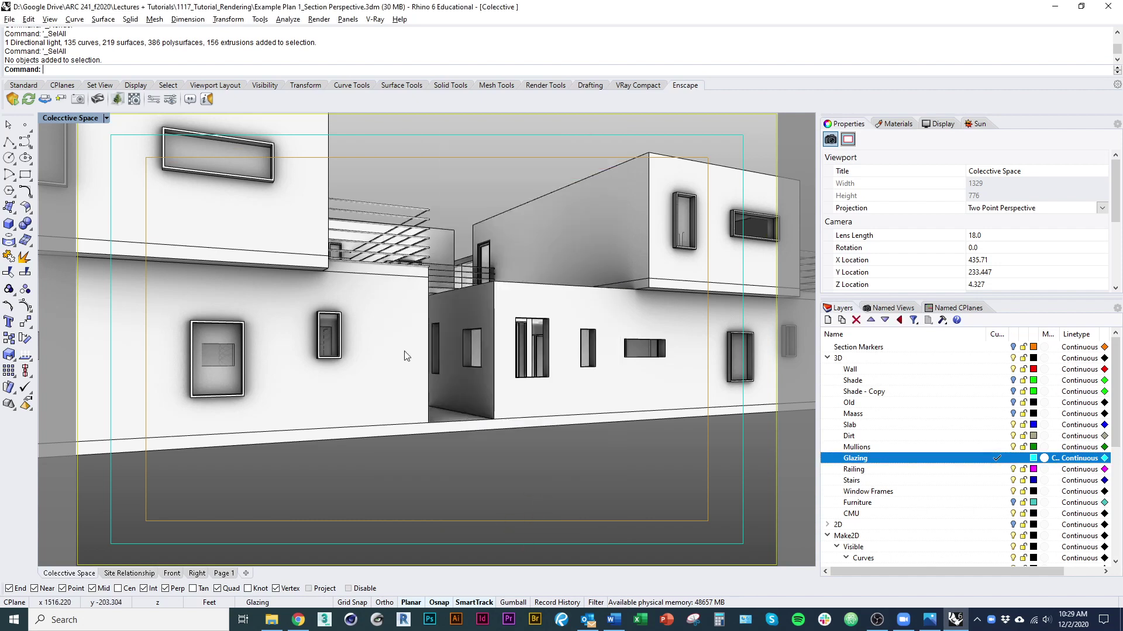
Examine the Custom material's settings in the Enscape material editor, and close the editor
click(134, 99)
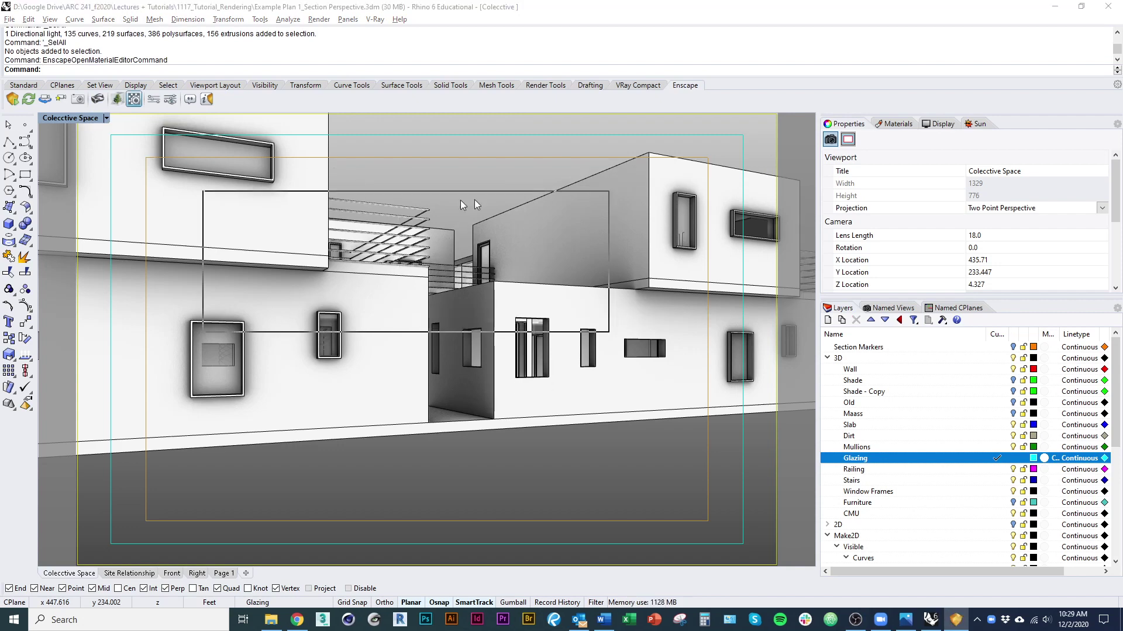
click(211, 234)
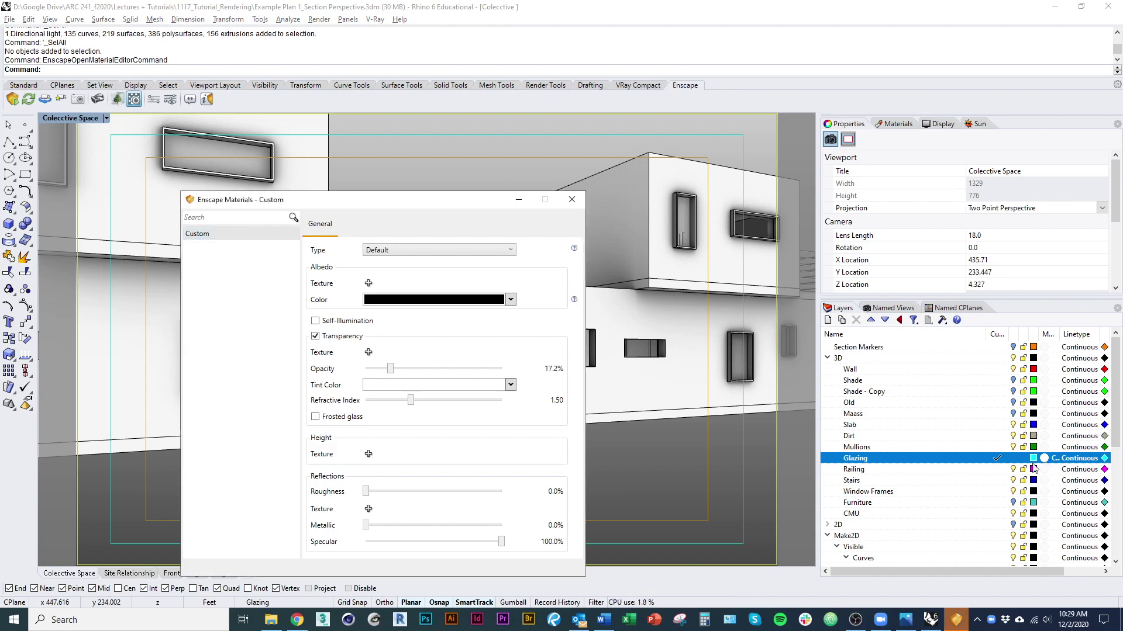
click(571, 200)
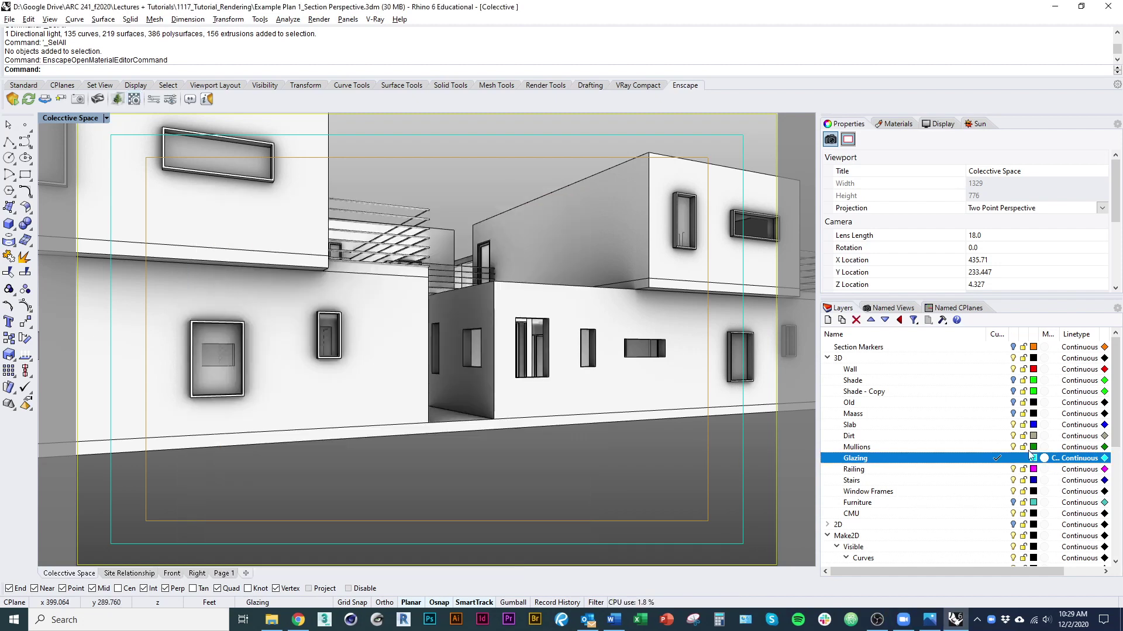
Rename the Glazing layer's material as Enscape Glass
click(1045, 458)
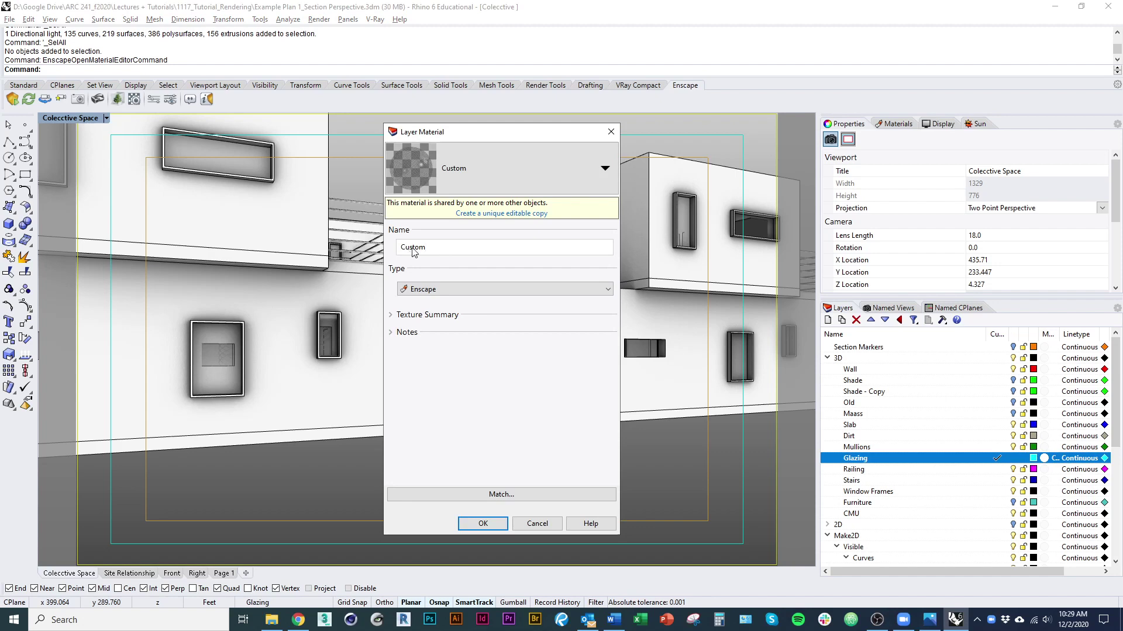
text(Enscape Glass)
click(505, 522)
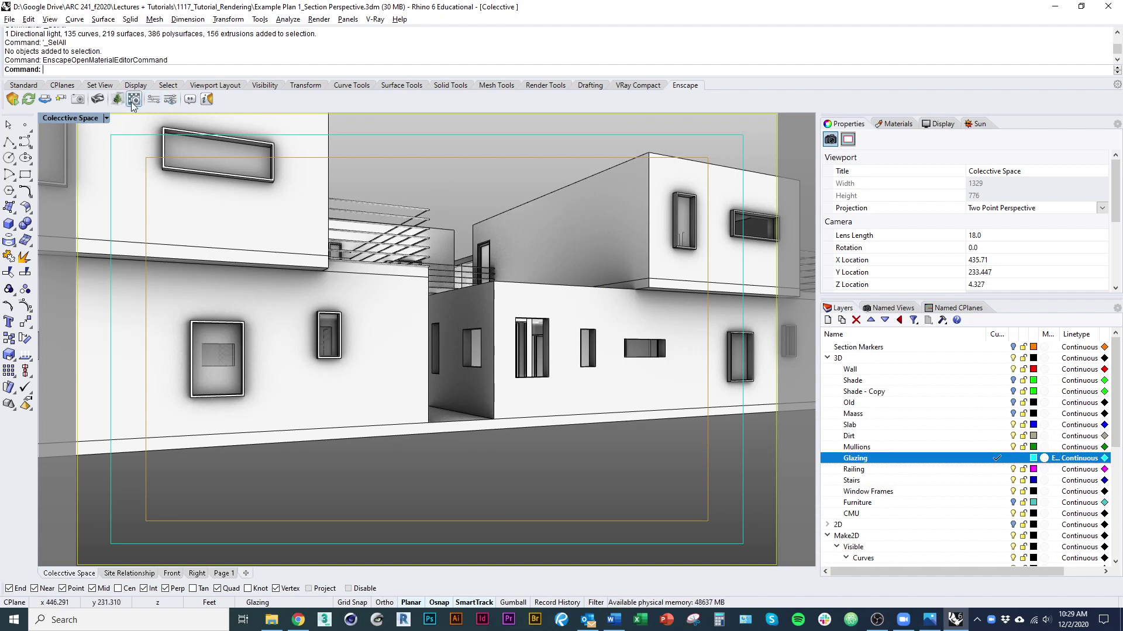
click(1046, 459)
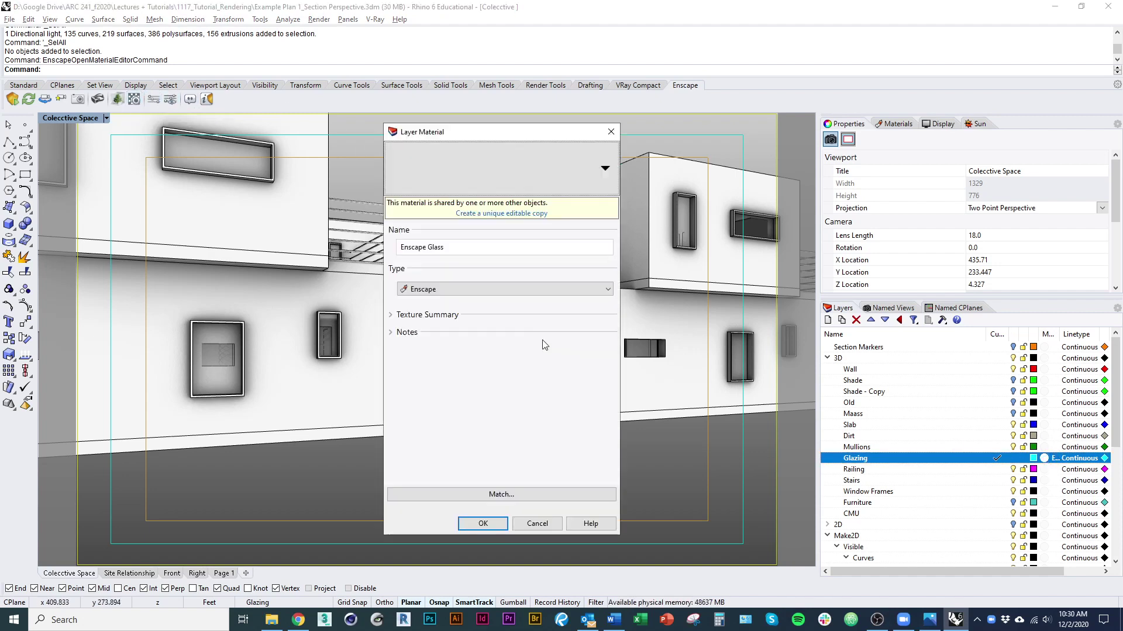
click(611, 131)
Review the Enscape Glass settings and the available material types in the Enscape material editor, and close it
click(134, 99)
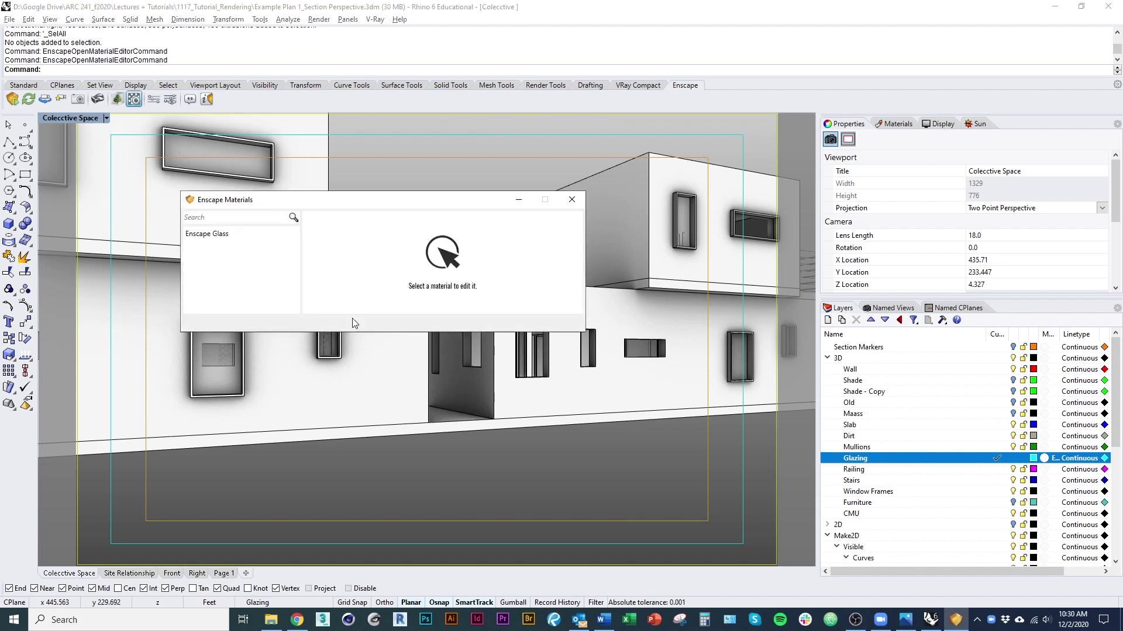
click(247, 235)
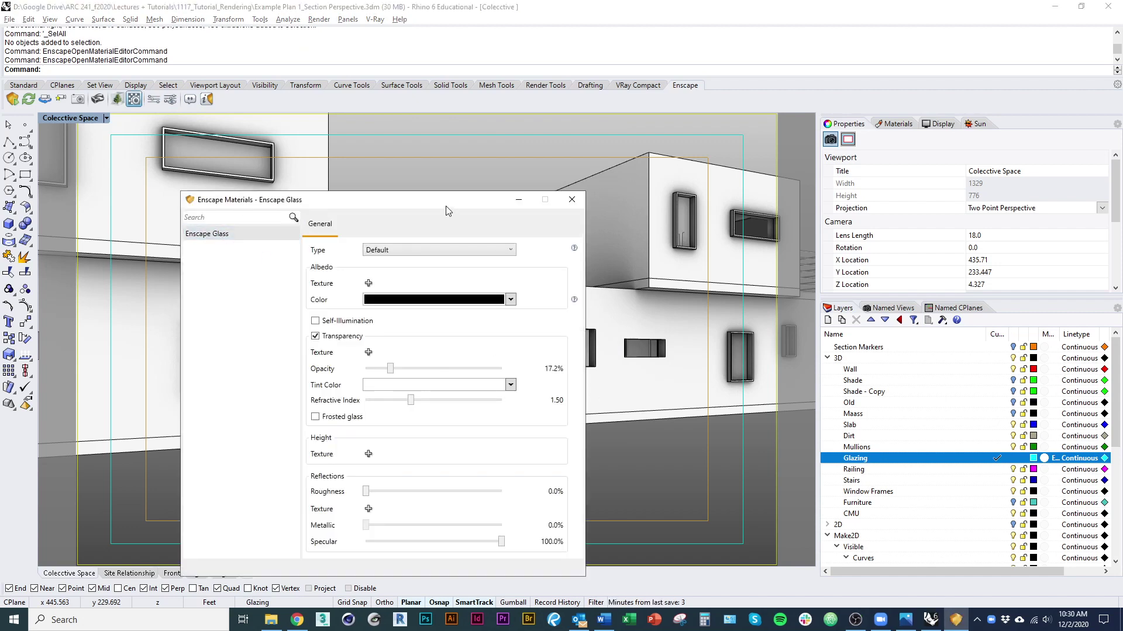
drag(454, 201, 502, 146)
click(544, 197)
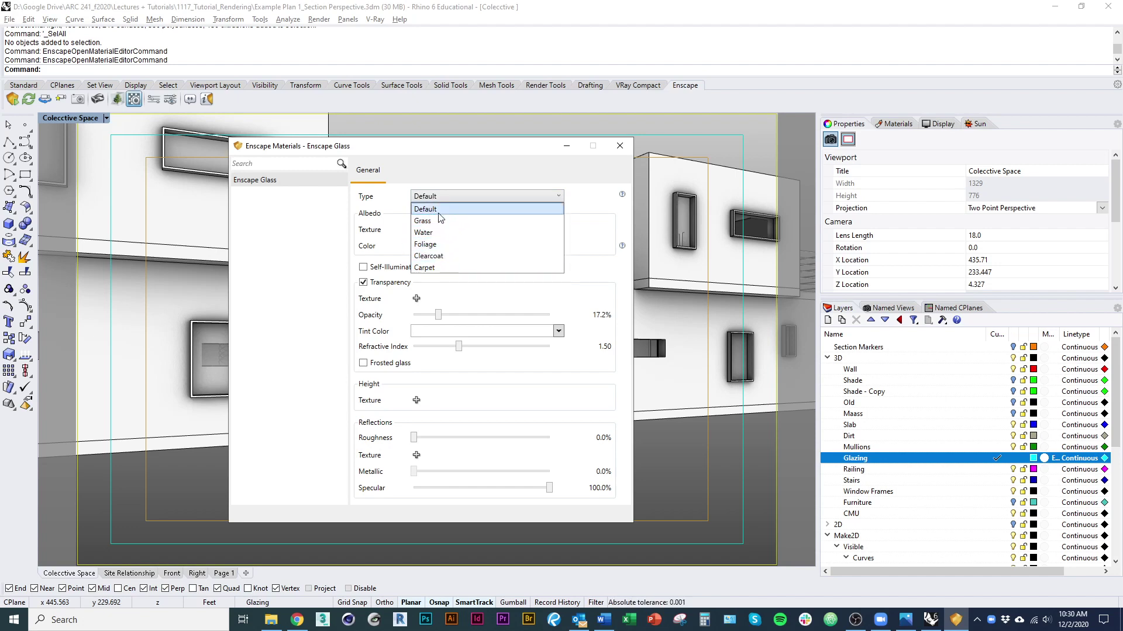
click(483, 210)
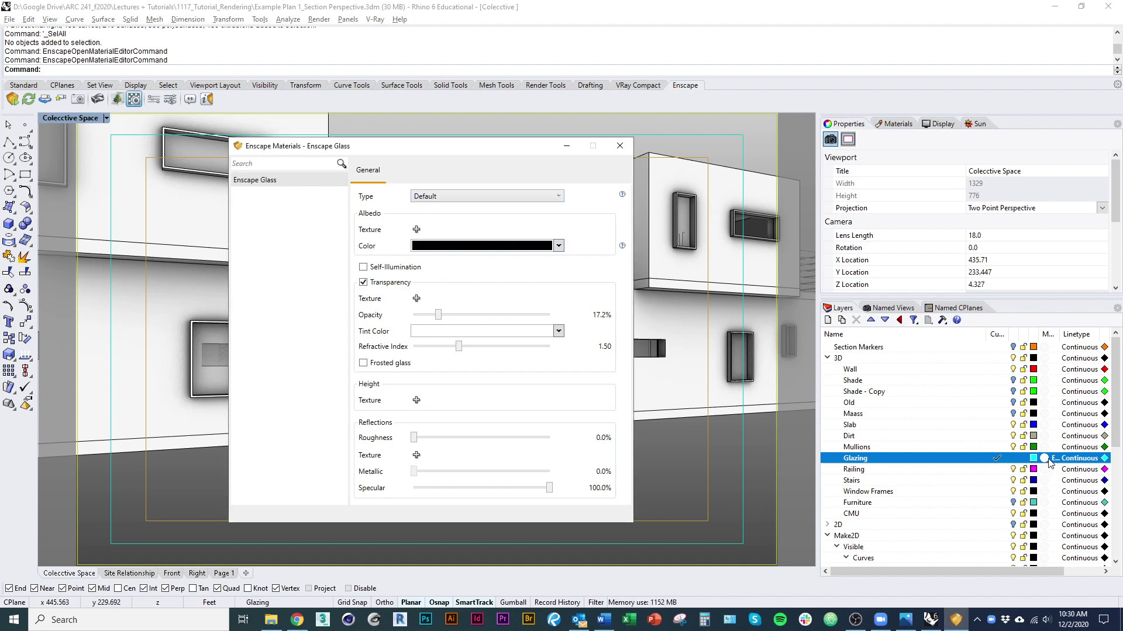
click(620, 146)
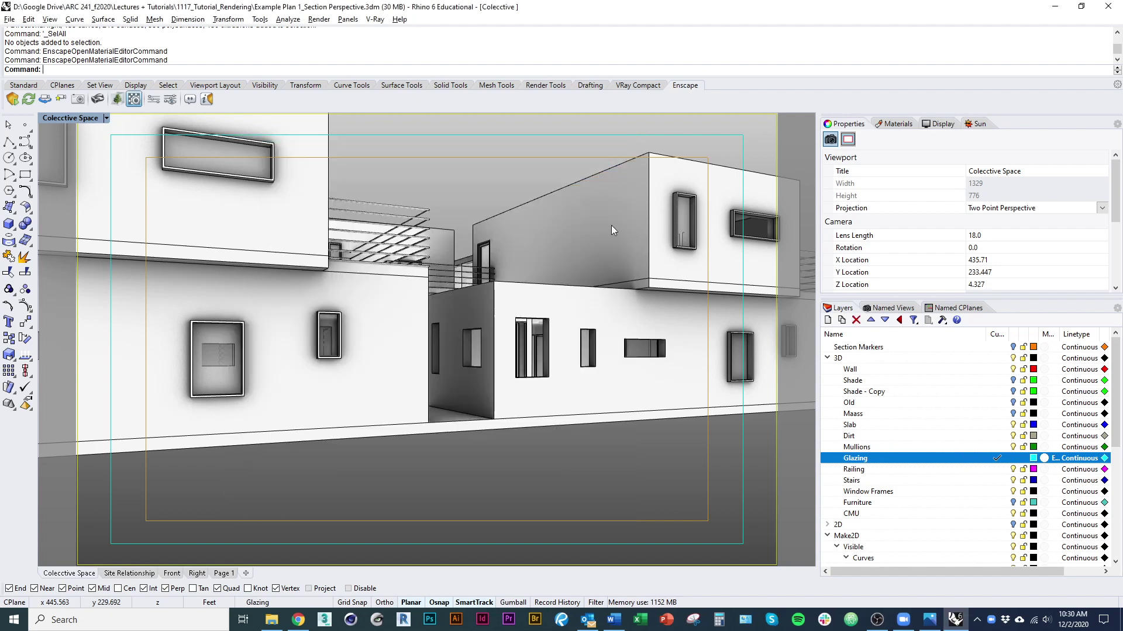
Show Enscape Glass in the document's materials list, and enlarge the editing area and the material preview
click(1044, 458)
drag(535, 133, 857, 153)
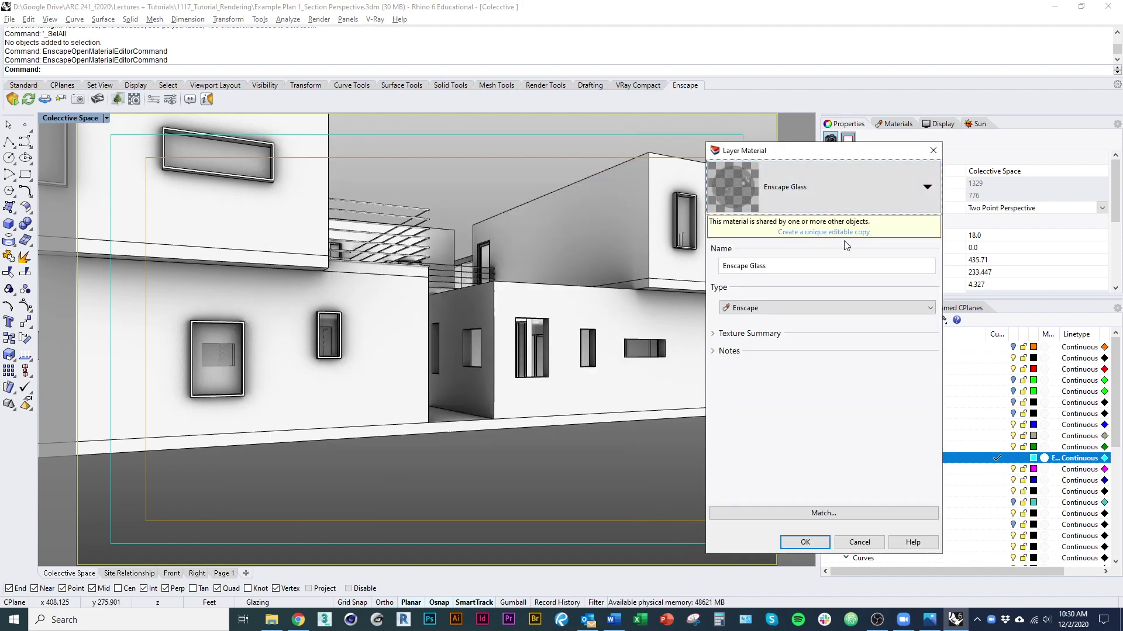
click(933, 150)
click(897, 124)
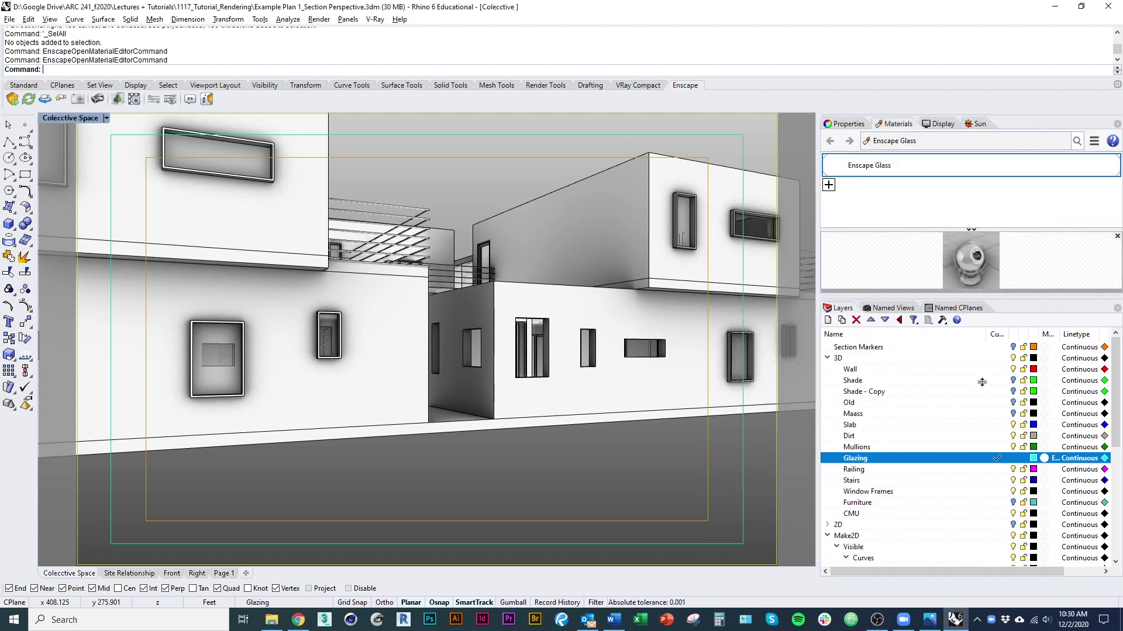
drag(968, 296, 973, 380)
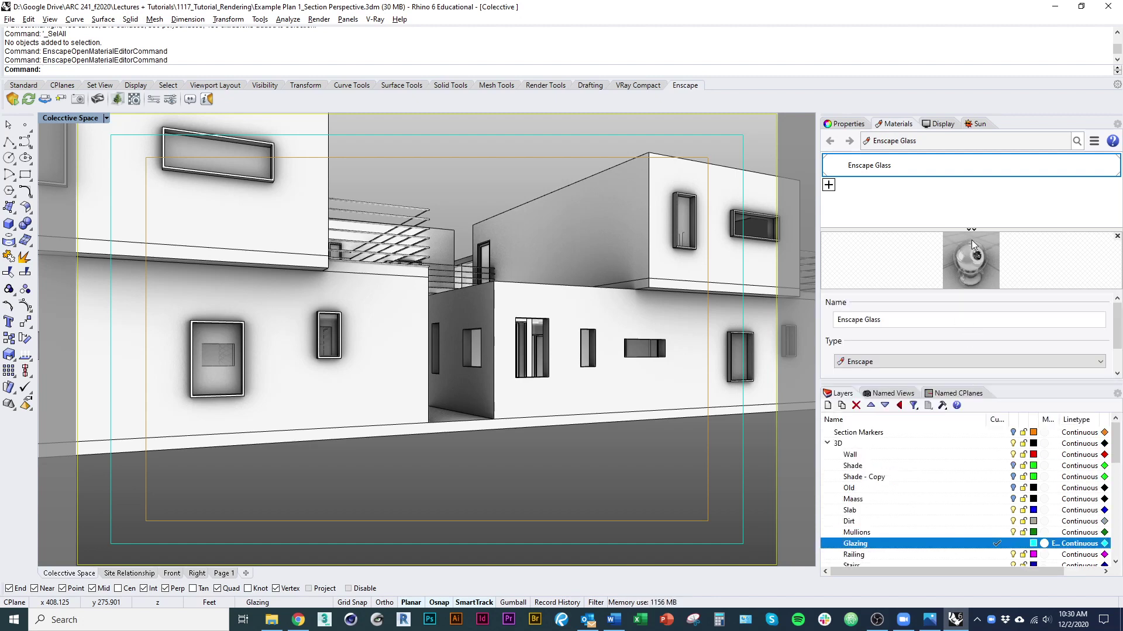
drag(990, 228, 990, 179)
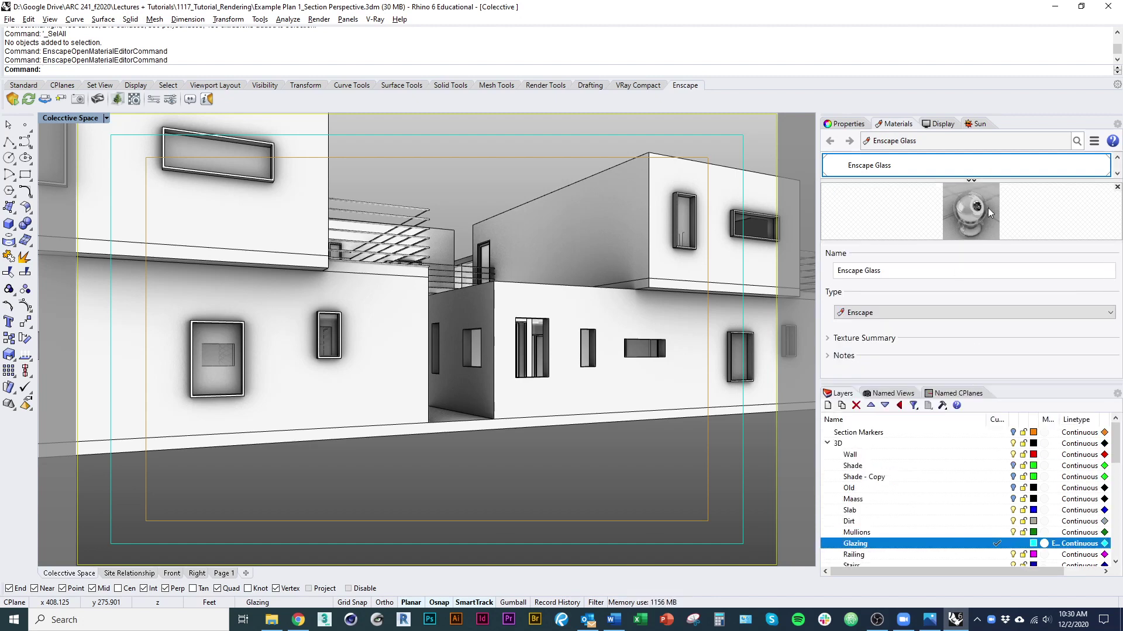
drag(994, 243, 1006, 347)
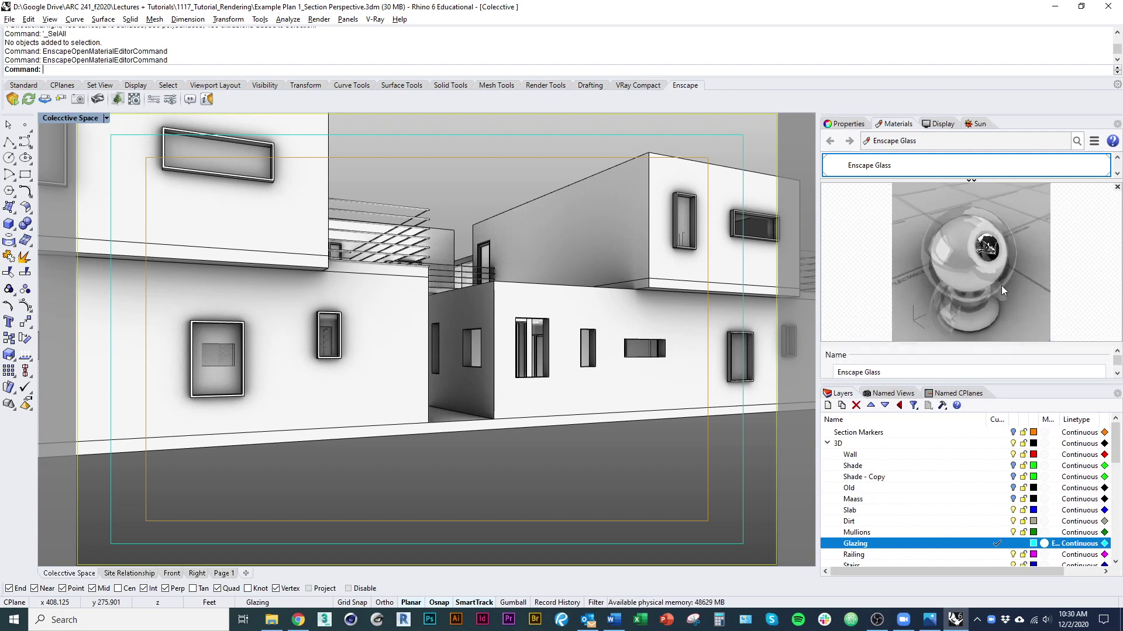
Open the Enscape Glass material for editing in the Enscape material editor
click(375, 18)
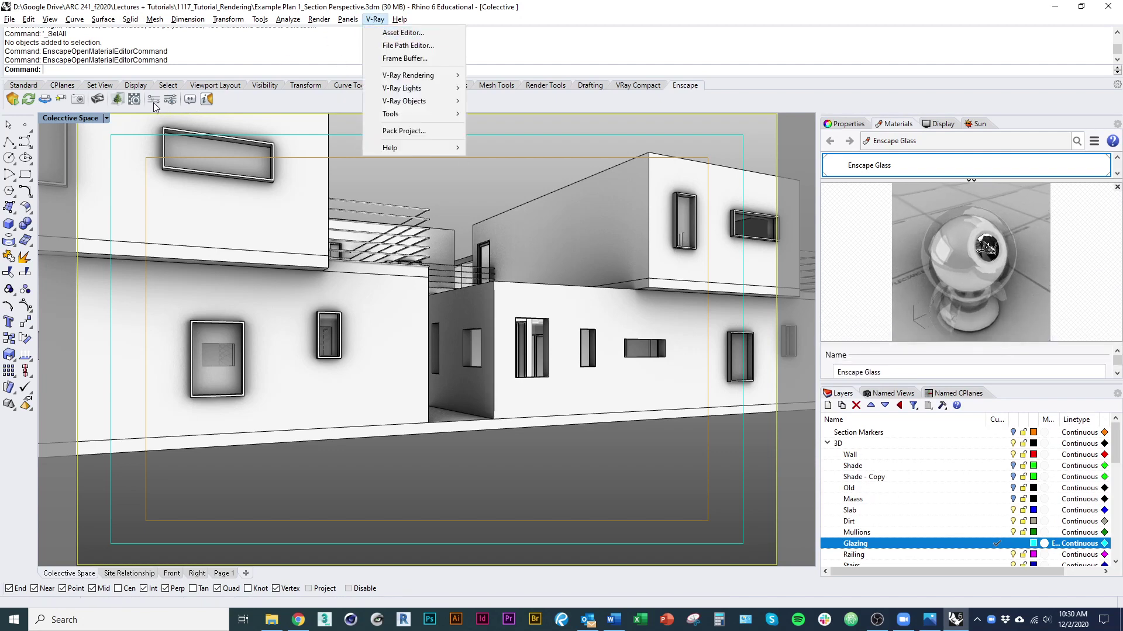
click(136, 100)
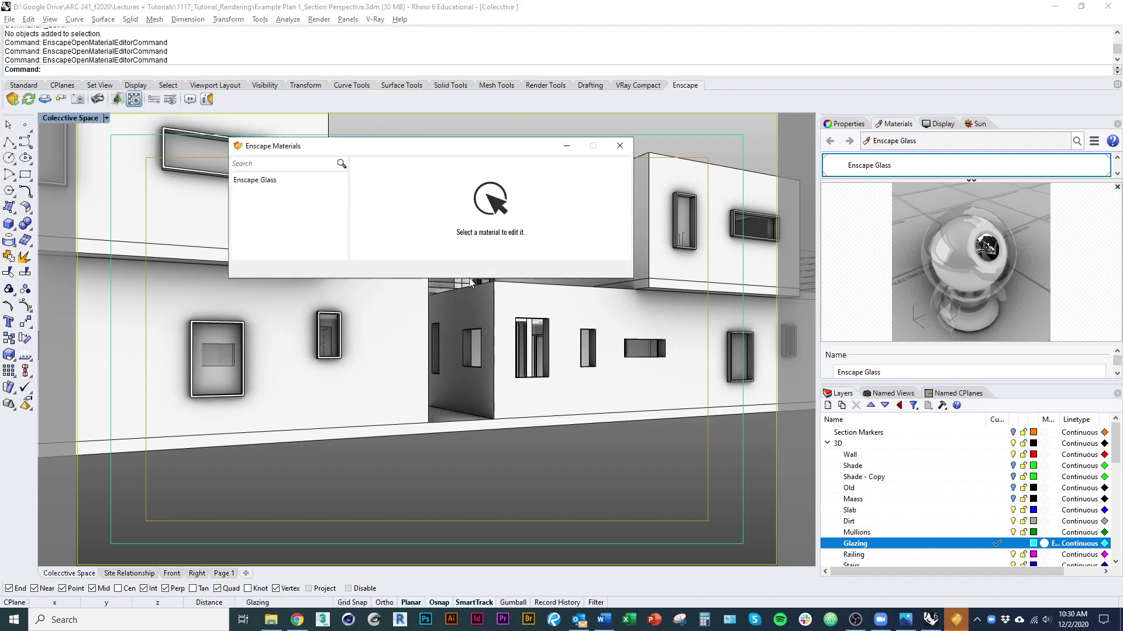
click(255, 180)
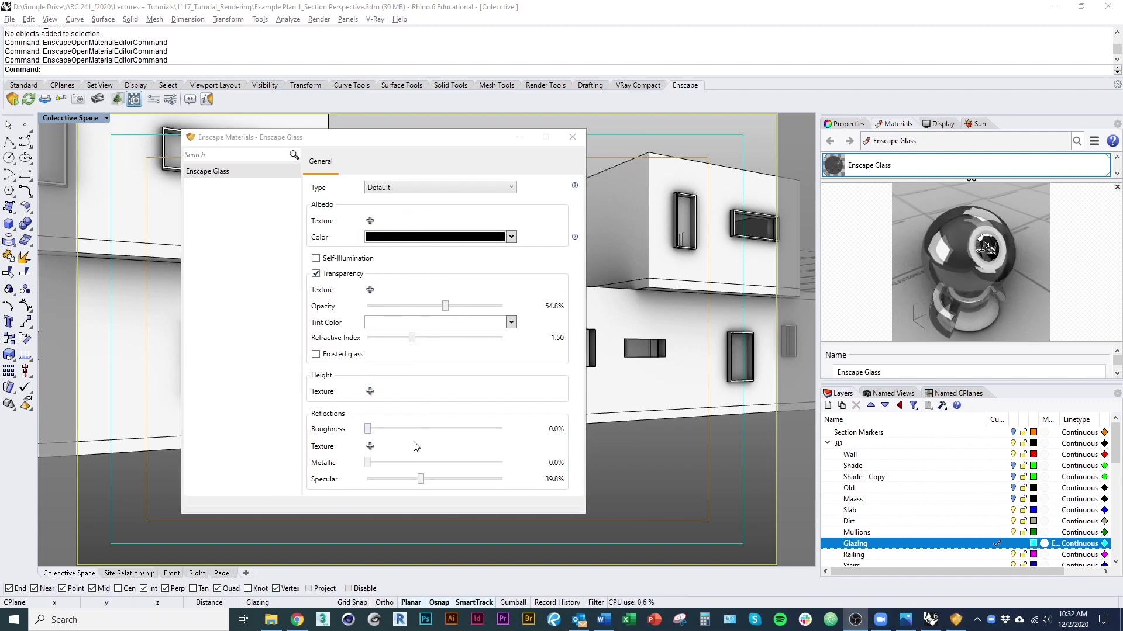
Try Frosted glass on Enscape Glass, and switch Transparency off and back on to compare the glazing in the viewport
click(345, 355)
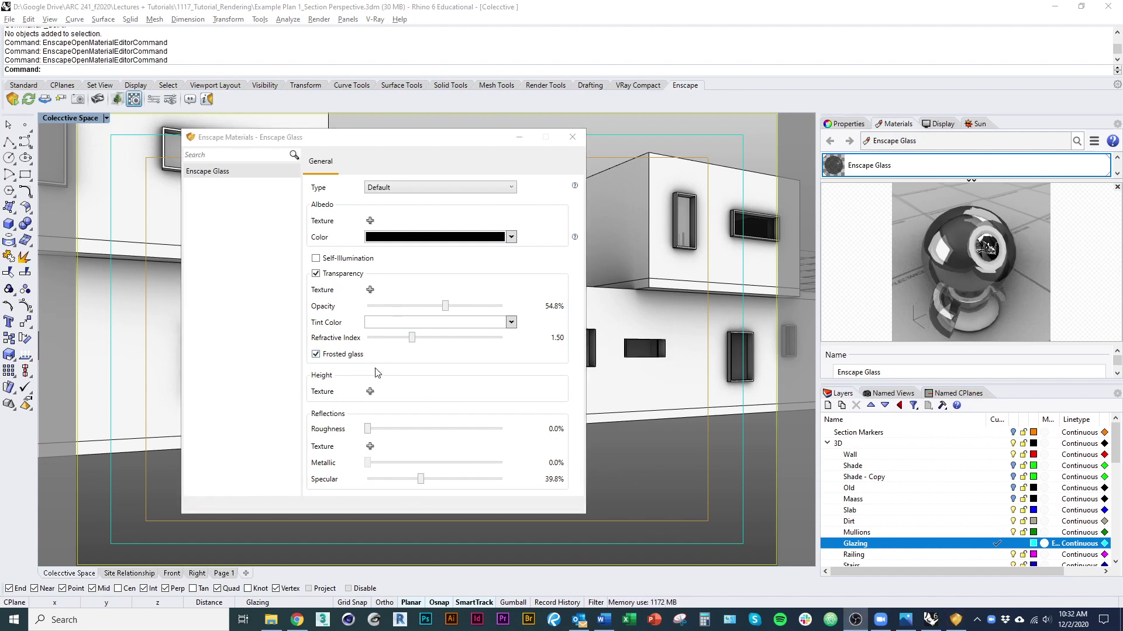
click(488, 236)
click(486, 239)
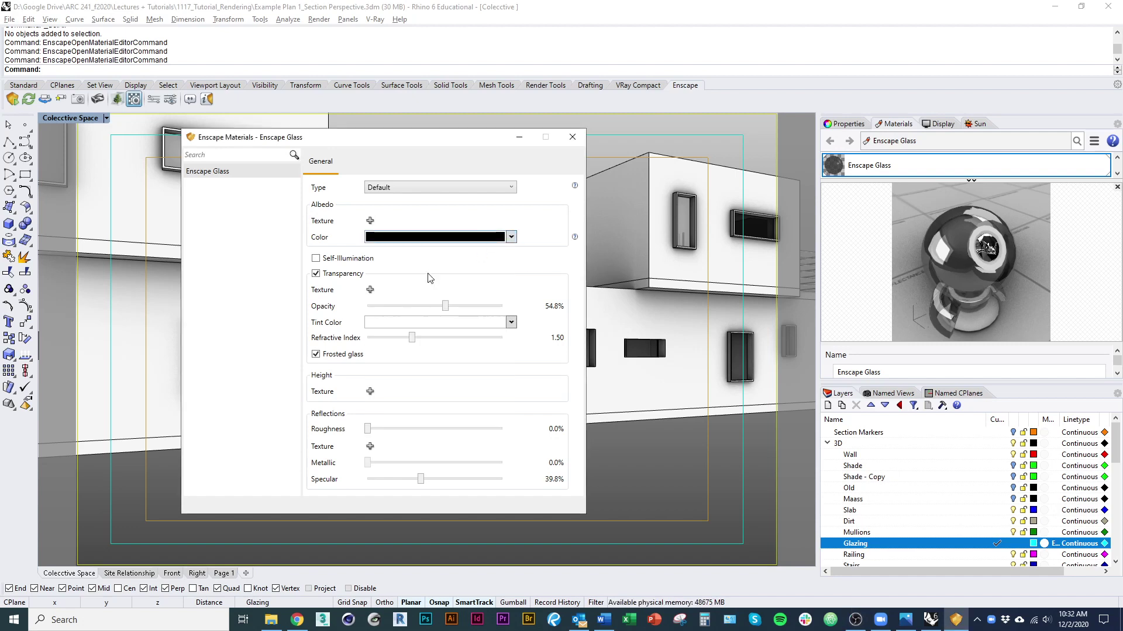
click(316, 274)
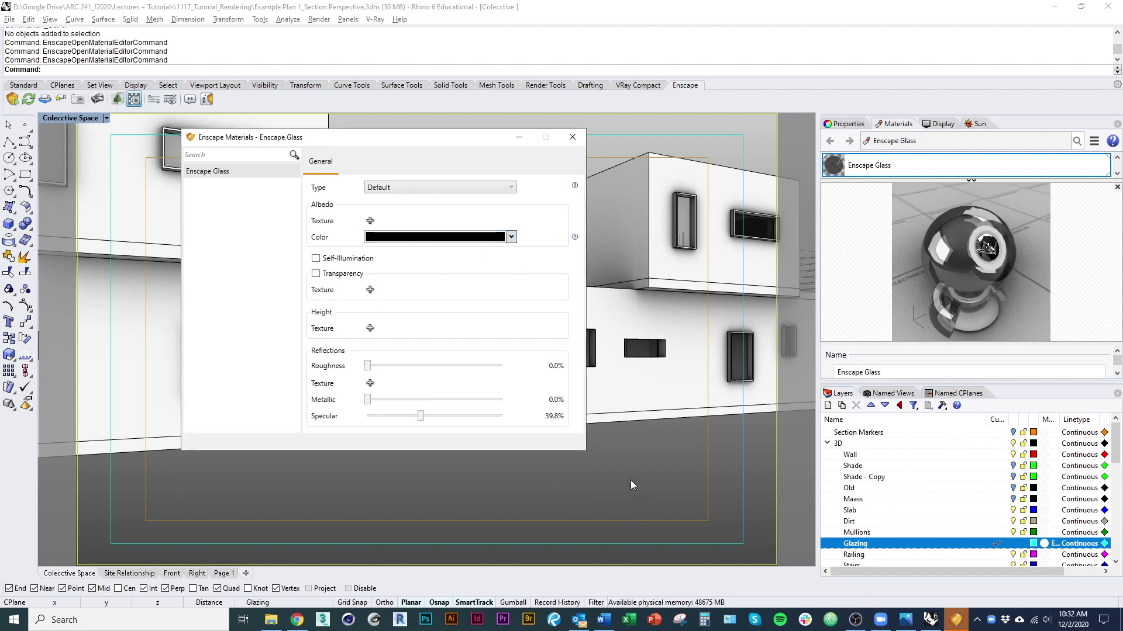
click(958, 623)
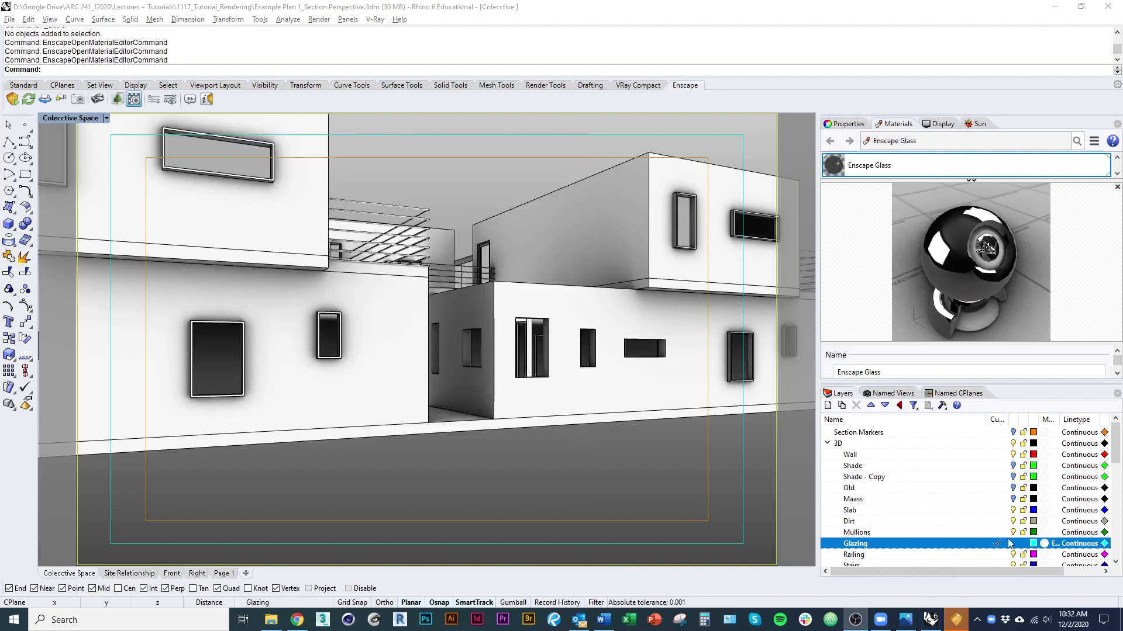
click(962, 622)
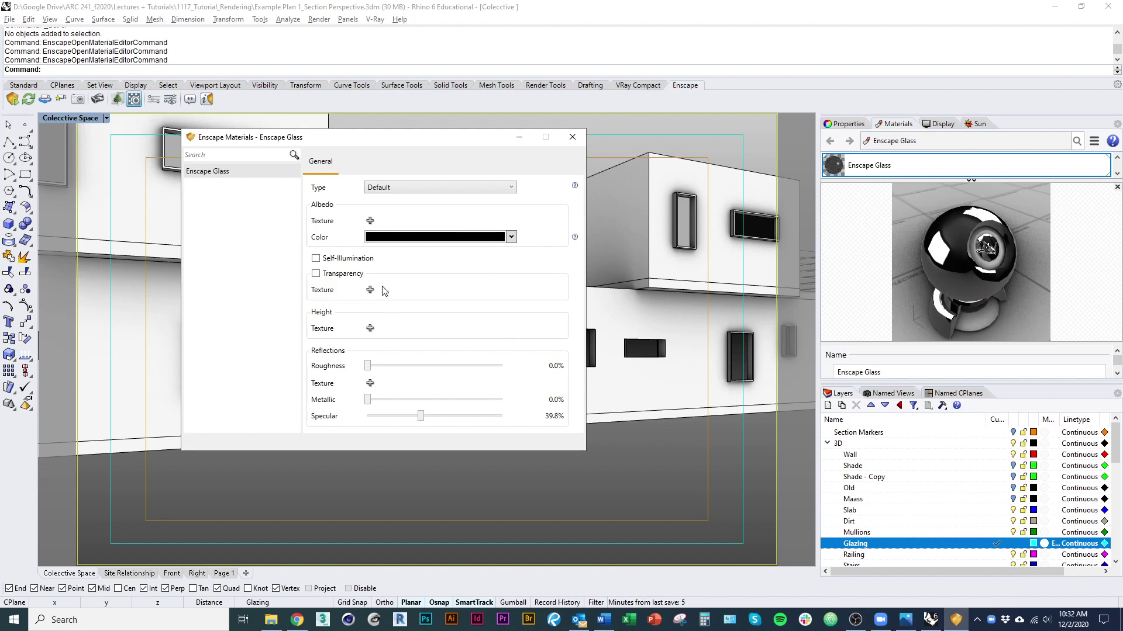
click(350, 278)
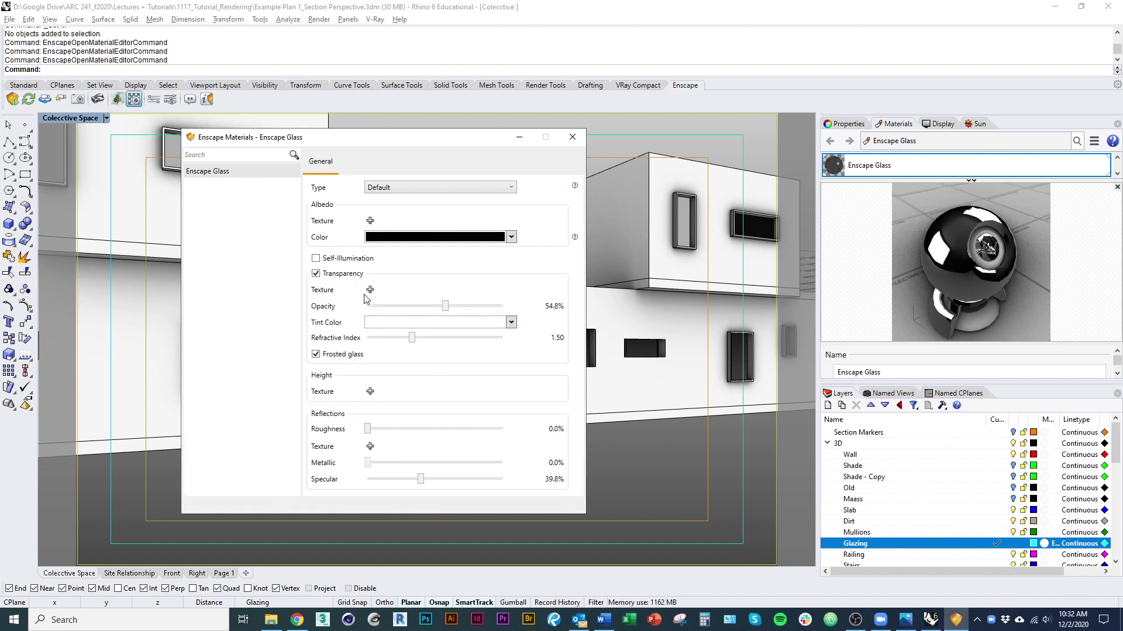
Raise the Enscape Glass opacity to 95% with Frosted glass off, and check the glazing in the viewport
drag(445, 306, 489, 305)
click(959, 621)
click(956, 622)
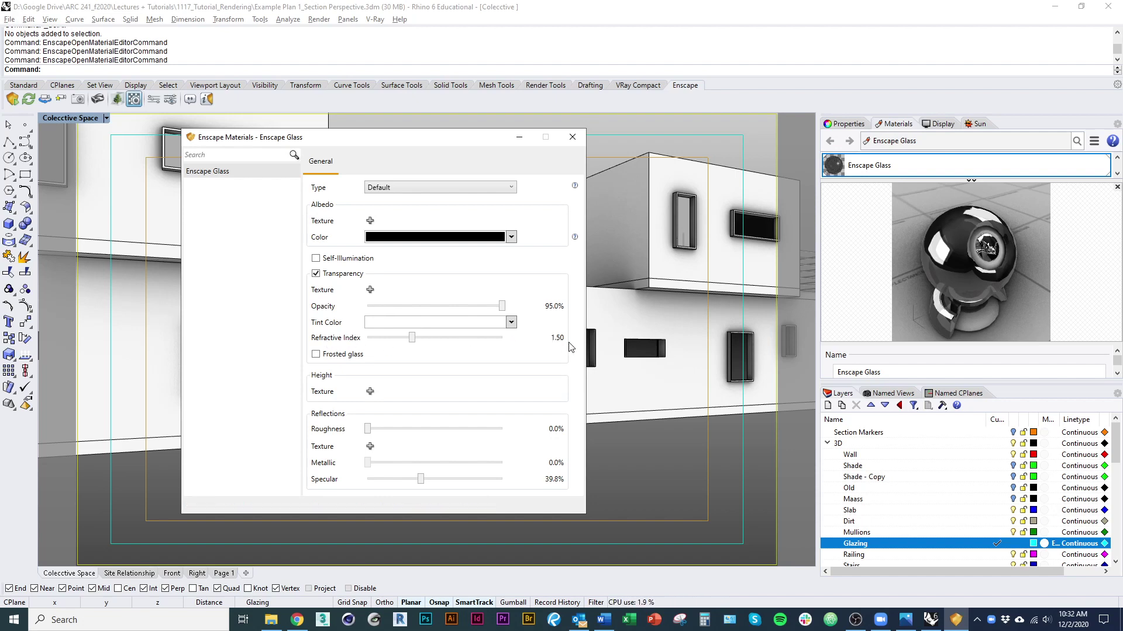
Raise the Enscape Glass specular reflection to about 95% and close the material editor
click(955, 621)
click(955, 624)
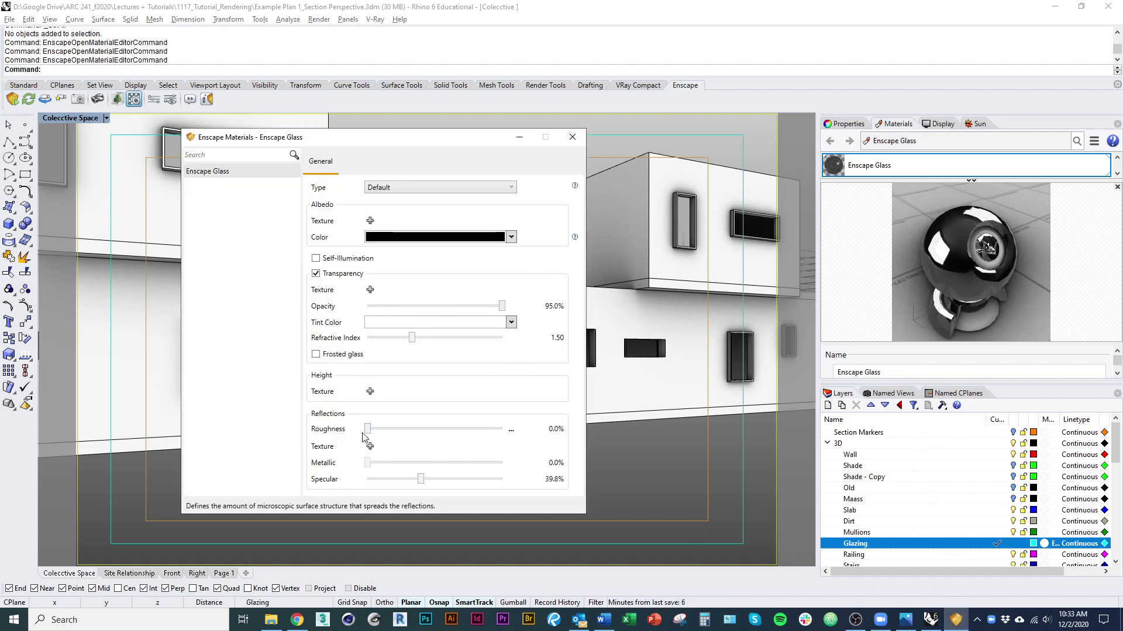
mouse_move(369, 431)
mouse_down()
mouse_move(473, 432)
mouse_move(368, 432)
mouse_up()
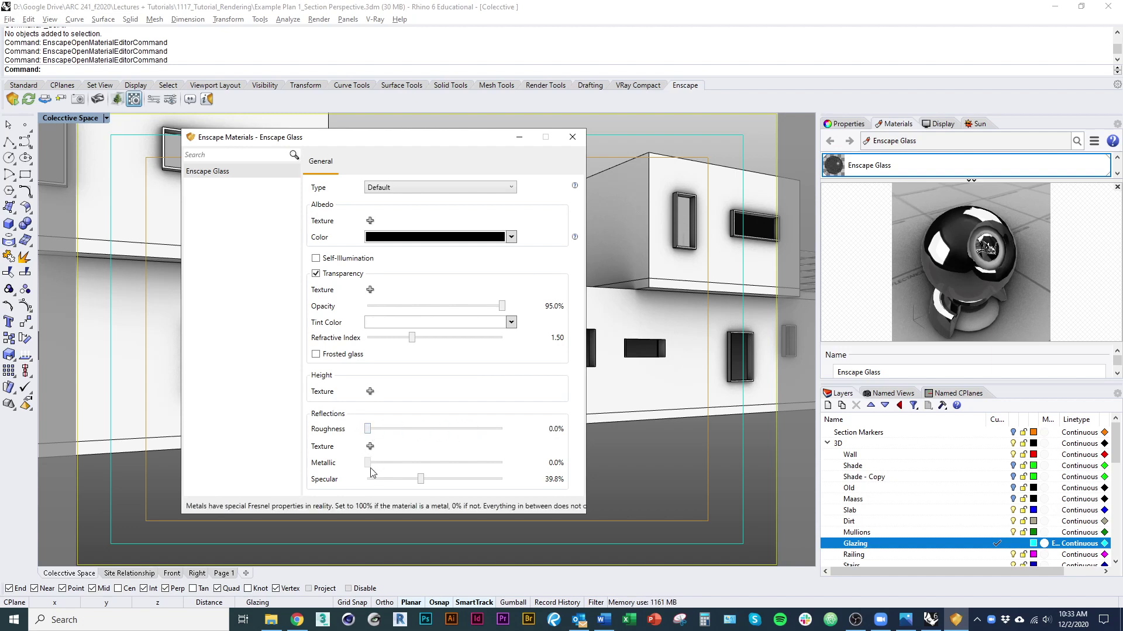
drag(425, 138, 416, 128)
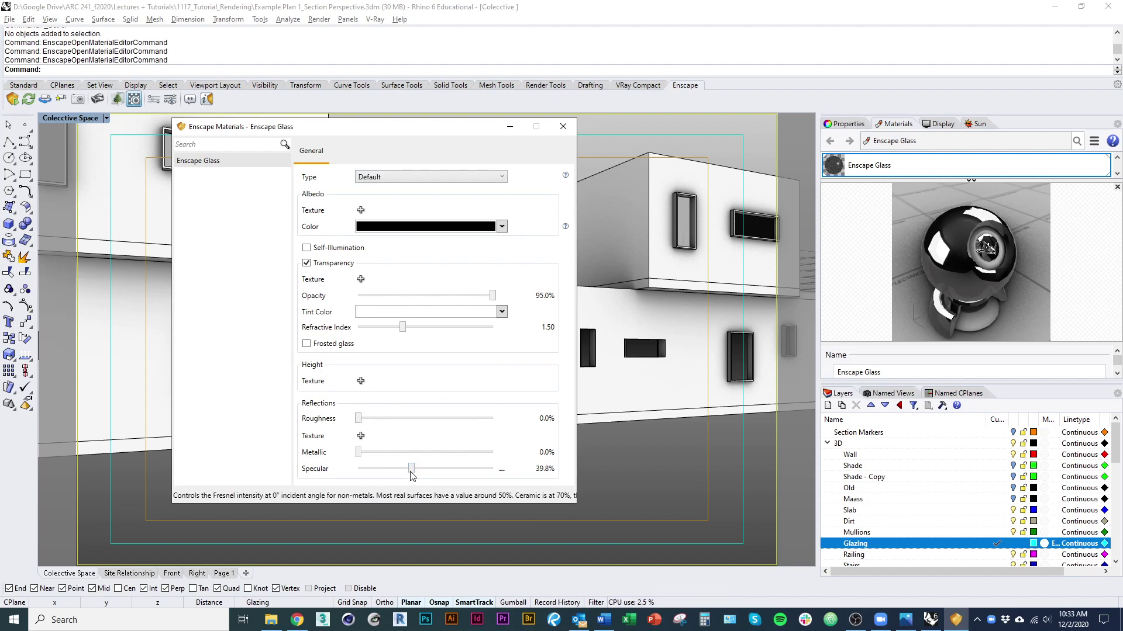
drag(413, 474, 490, 474)
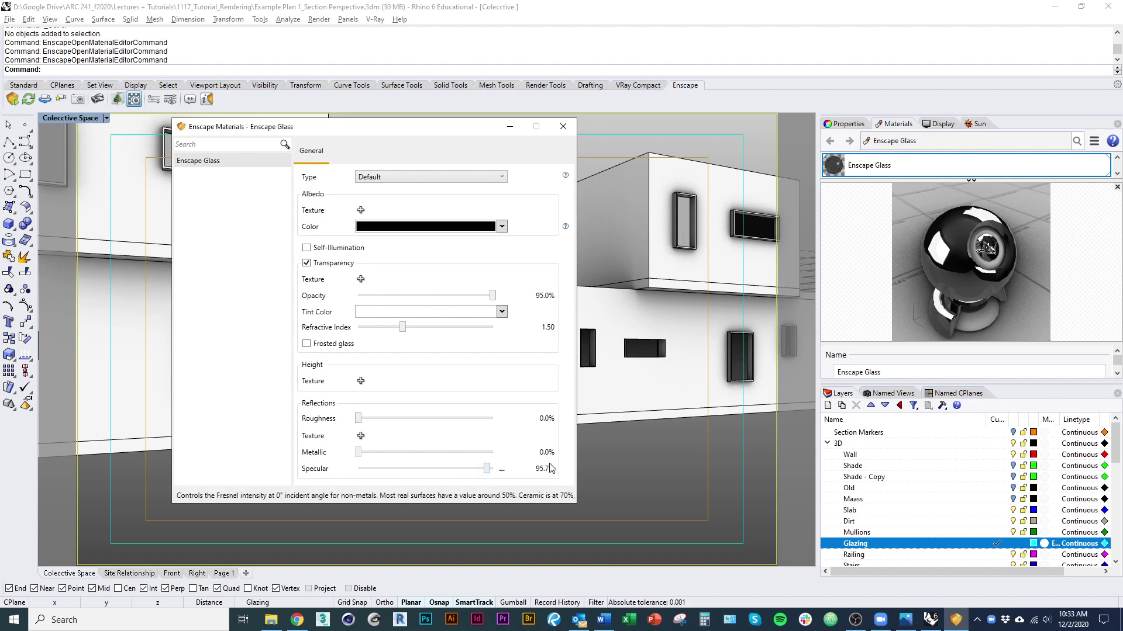
click(563, 127)
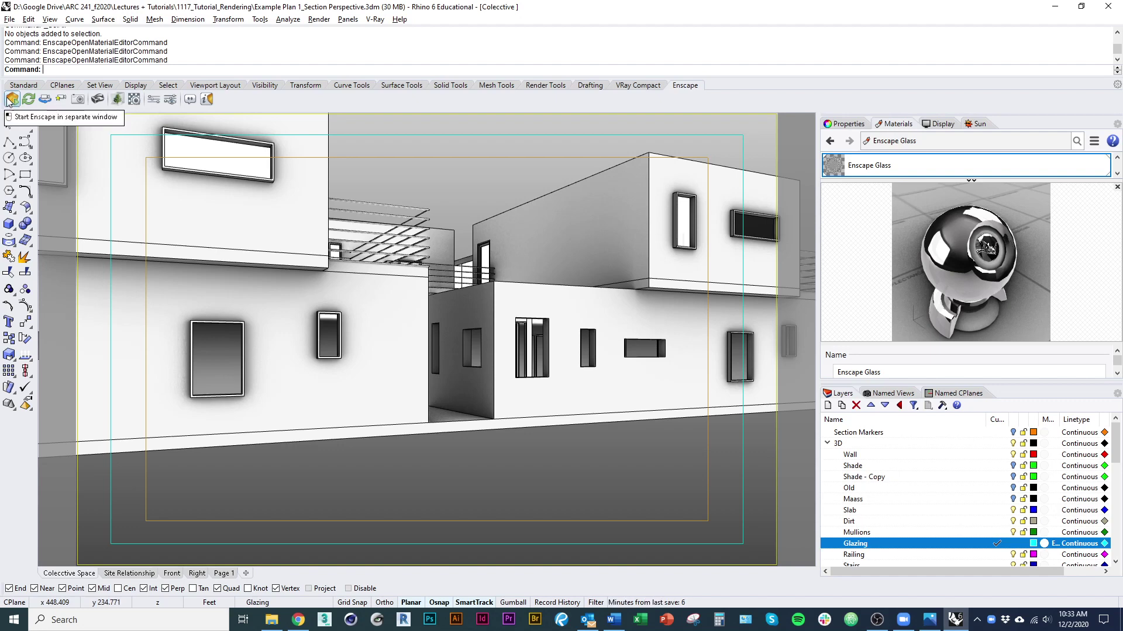
Start Enscape in a separate window and look at the house's exterior windows in the render
click(9, 100)
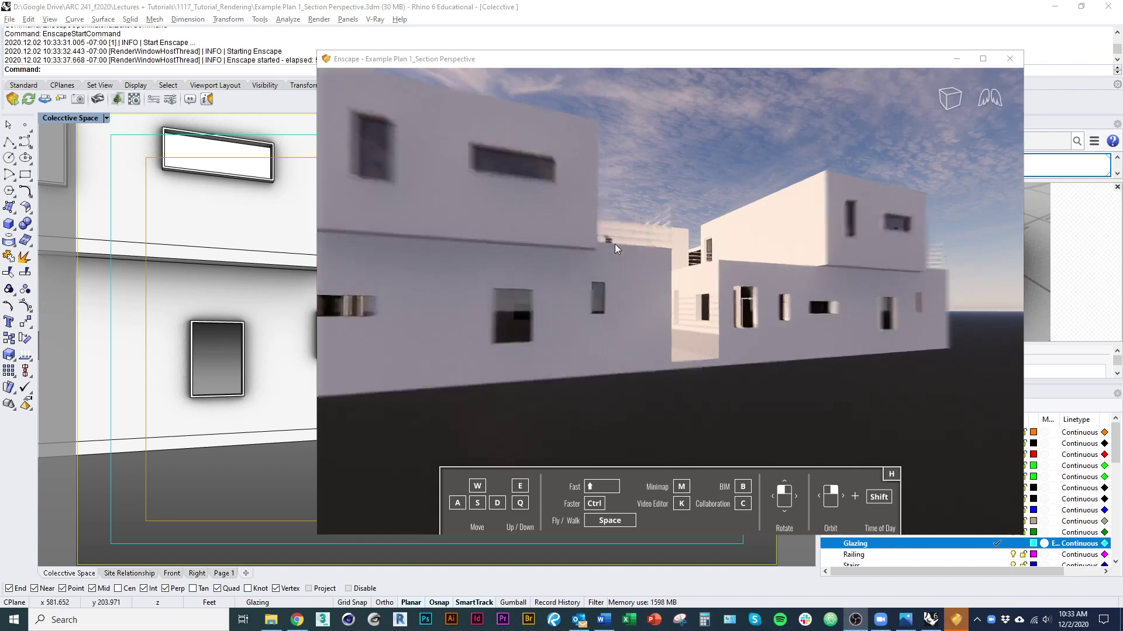
key(w)
key(e)
key(a)
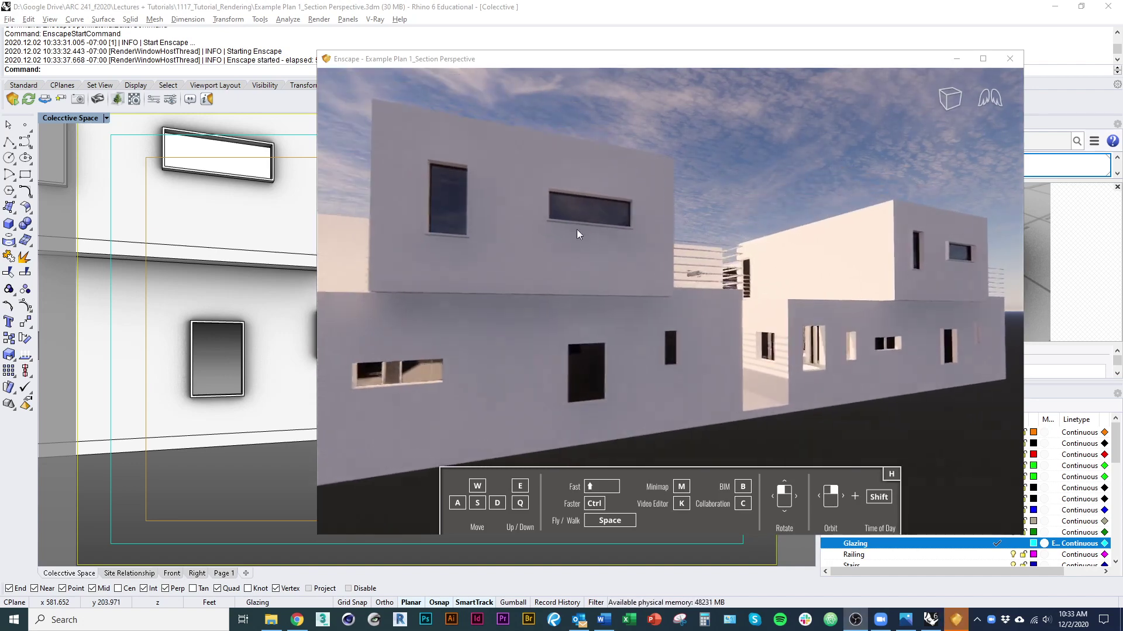
middle_drag(536, 235, 515, 223)
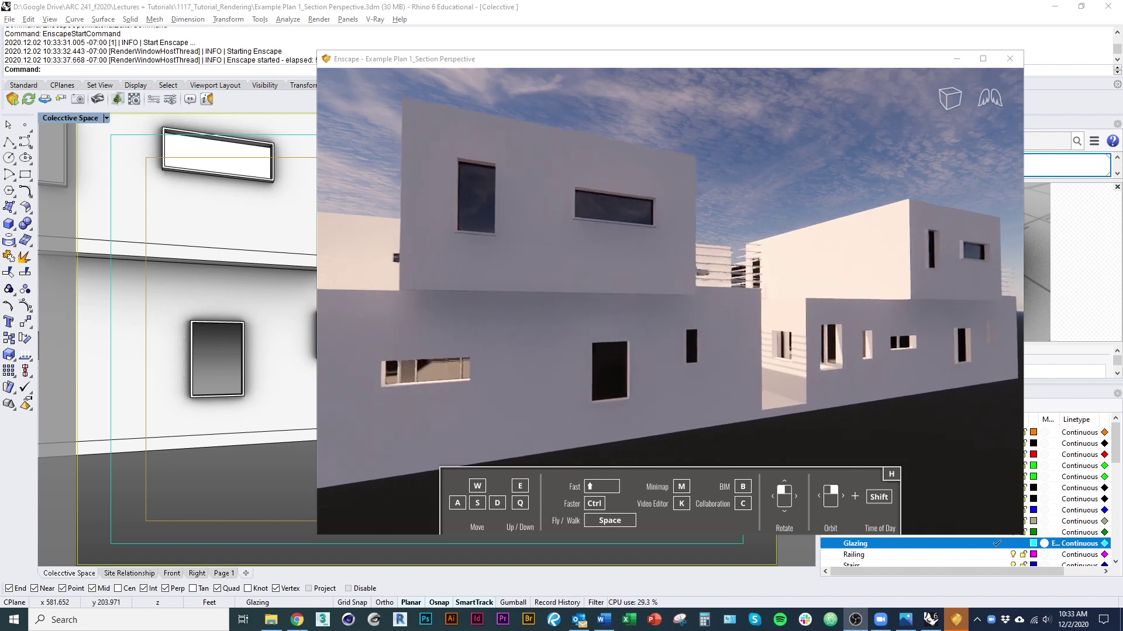
middle_drag(625, 380, 719, 468)
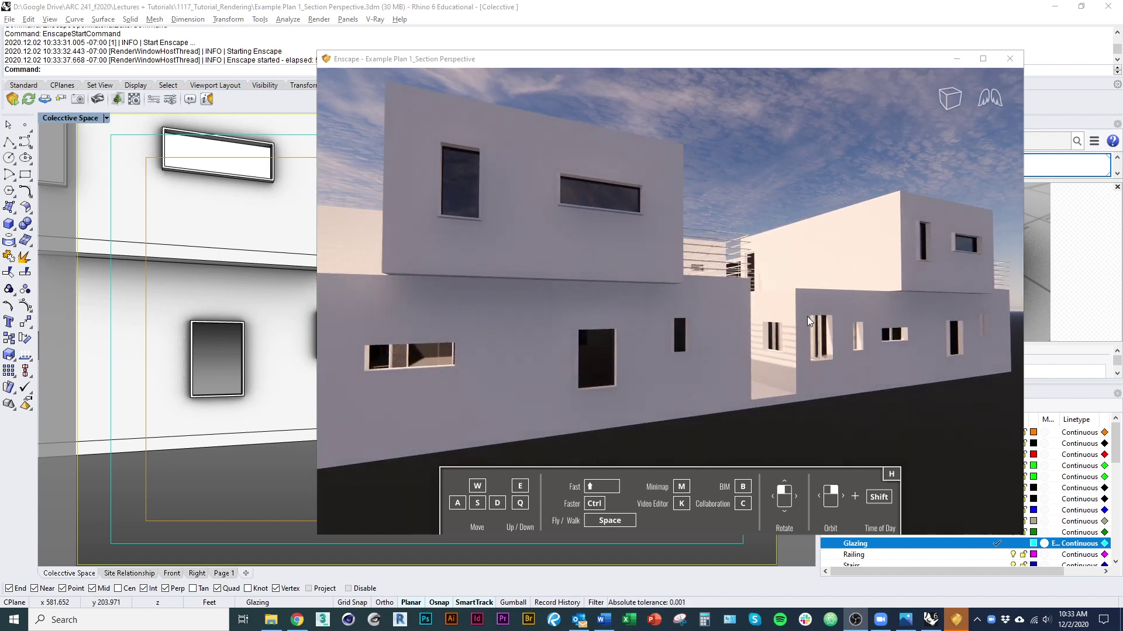
middle_drag(841, 325, 338, 276)
scroll(403, 293, up, 4)
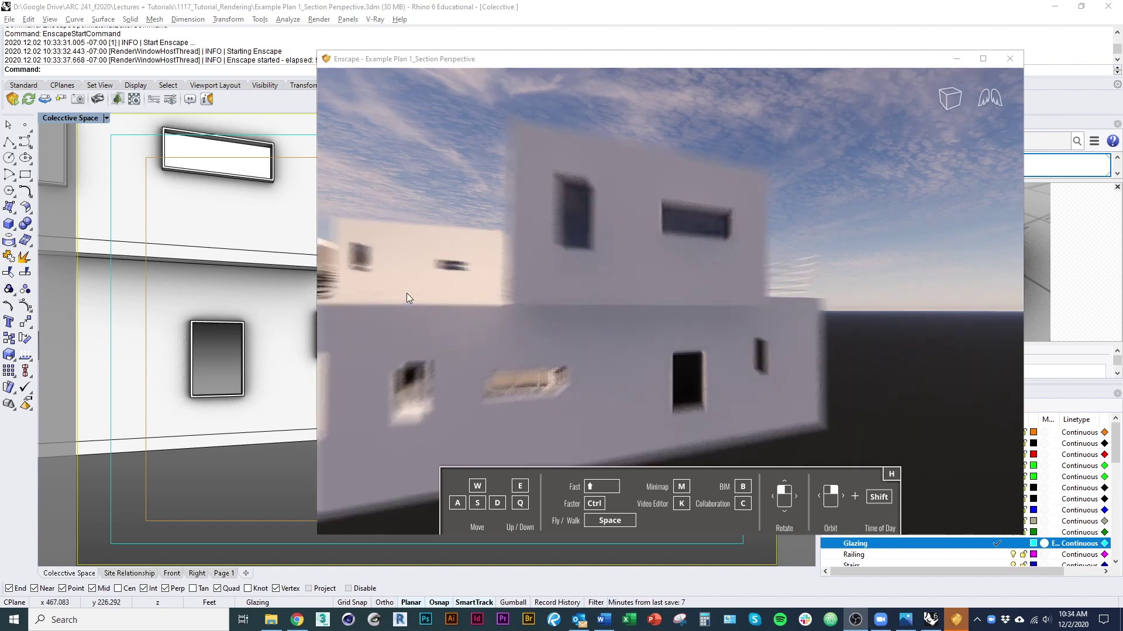
Go into the courtyard in the Enscape render and examine the reflections on the large glazed walls
right_drag(406, 293, 254, 268)
right_drag(552, 265, 410, 261)
scroll(522, 419, up, 4)
scroll(521, 419, up, 3)
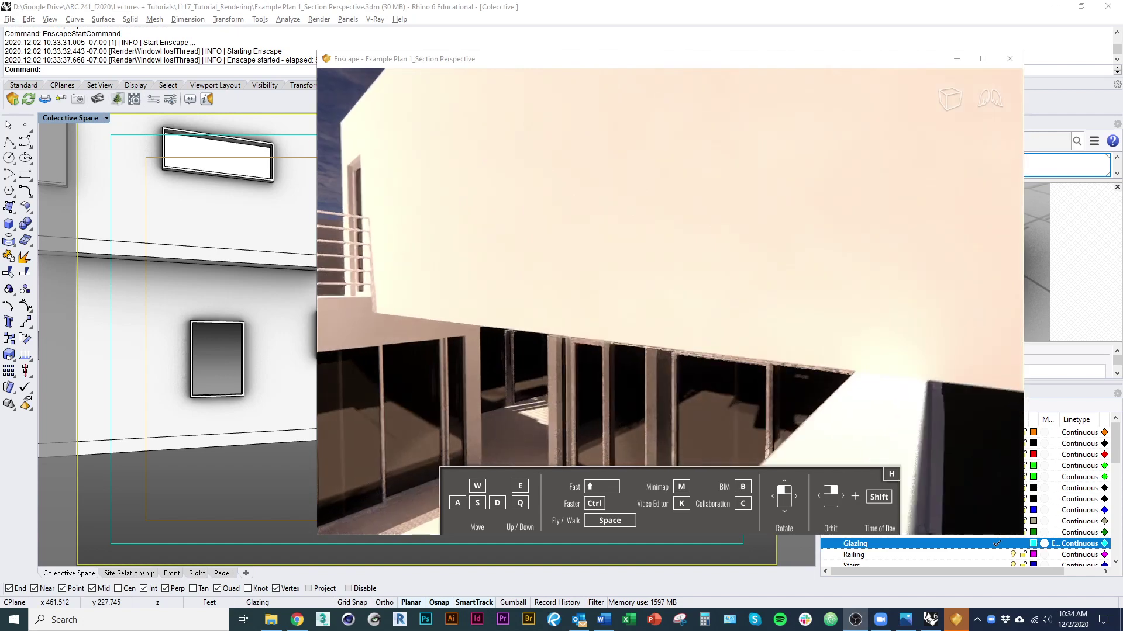
right_drag(521, 418, 525, 382)
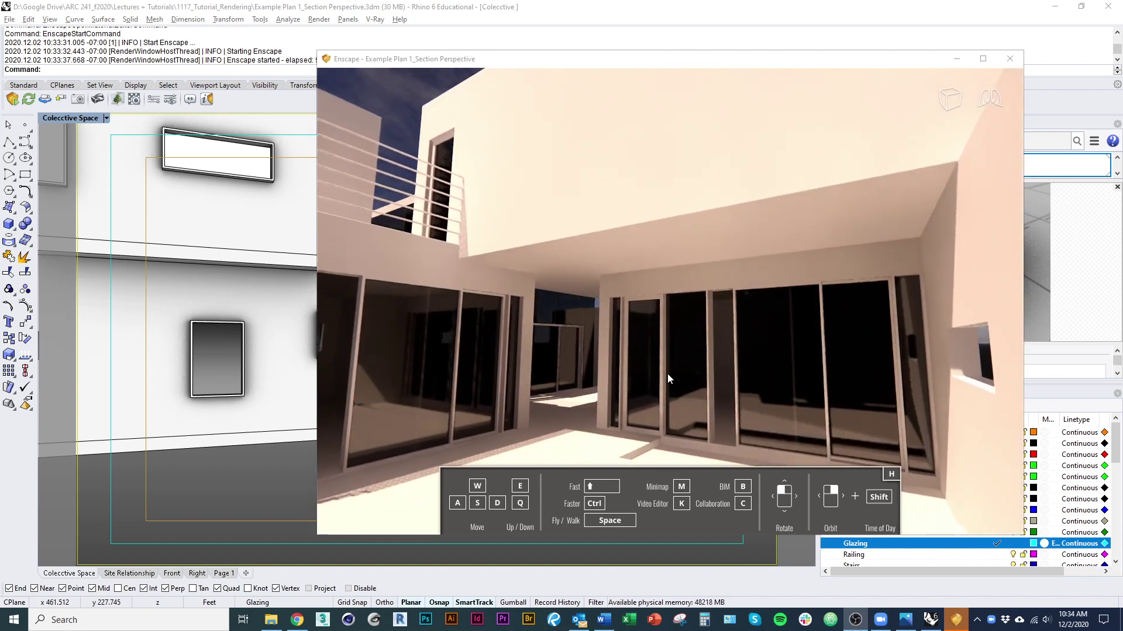
scroll(667, 373, up, 1)
scroll(574, 289, up, 2)
scroll(577, 314, up, 2)
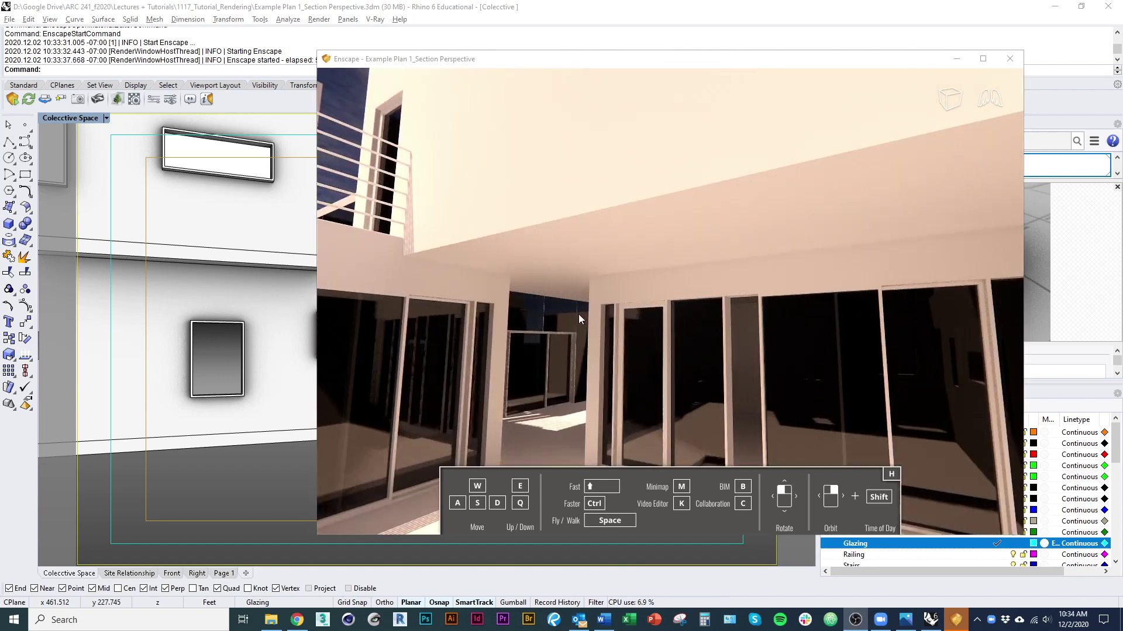
drag(578, 314, 585, 383)
scroll(576, 350, up, 1)
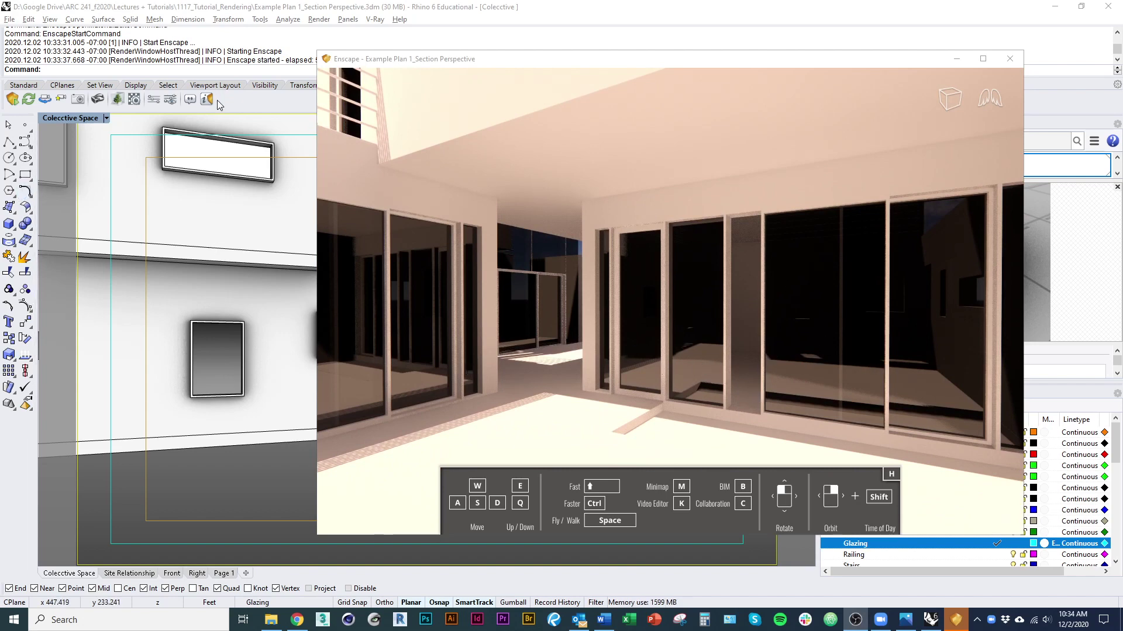
click(134, 99)
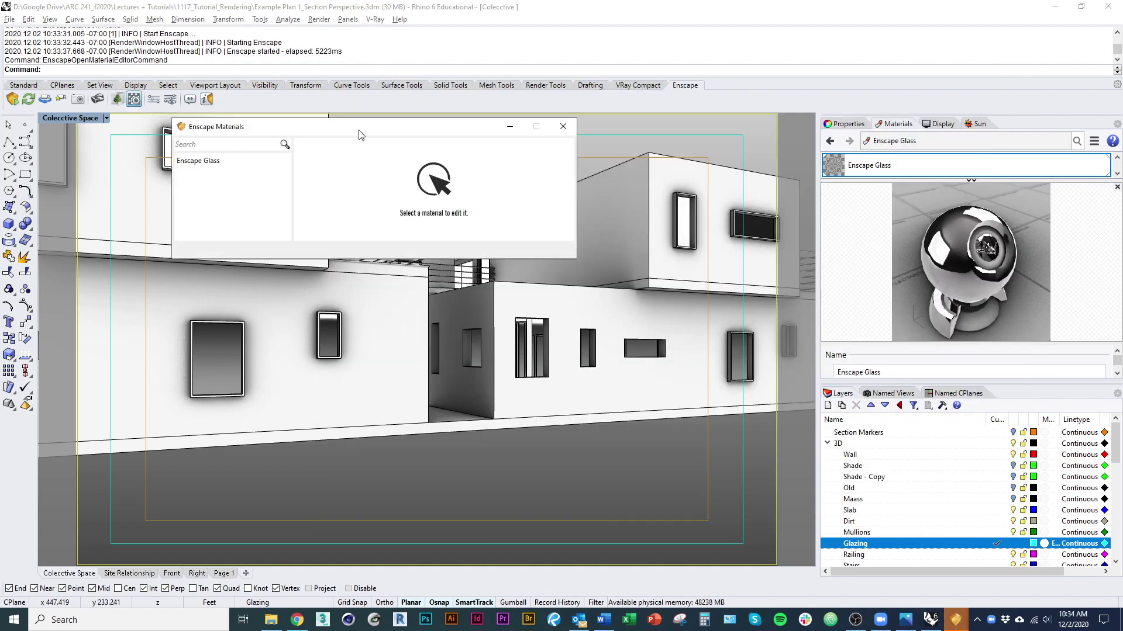
drag(361, 135, 310, 152)
key(alt+Tab)
key(alt+Tab)
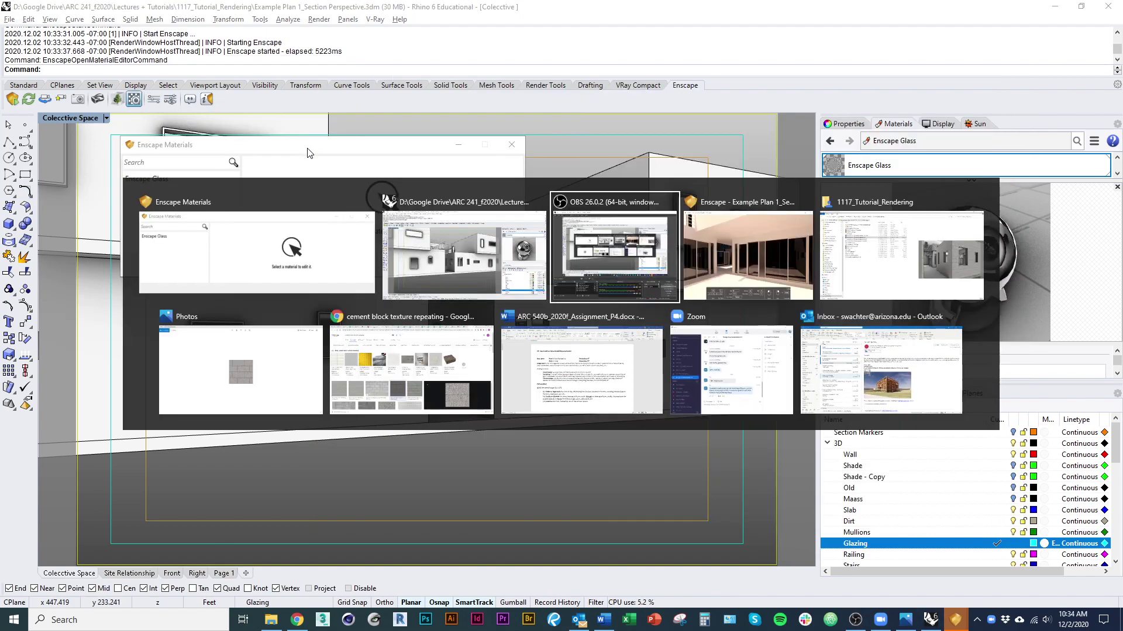
key(alt+Tab)
key(alt+Tab)
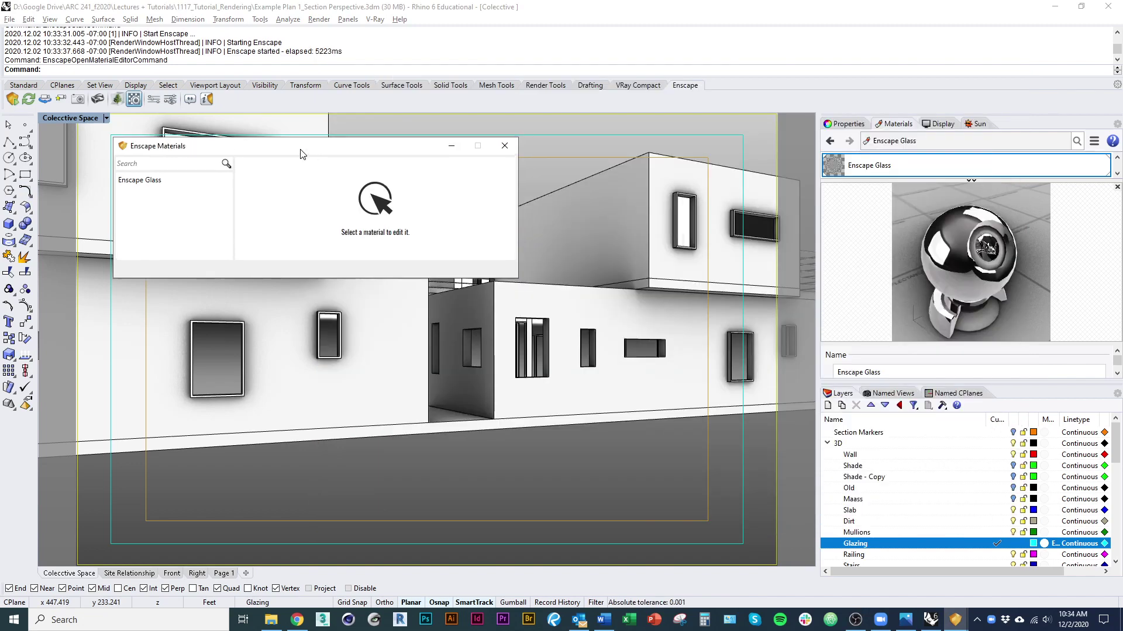
drag(300, 150, 292, 160)
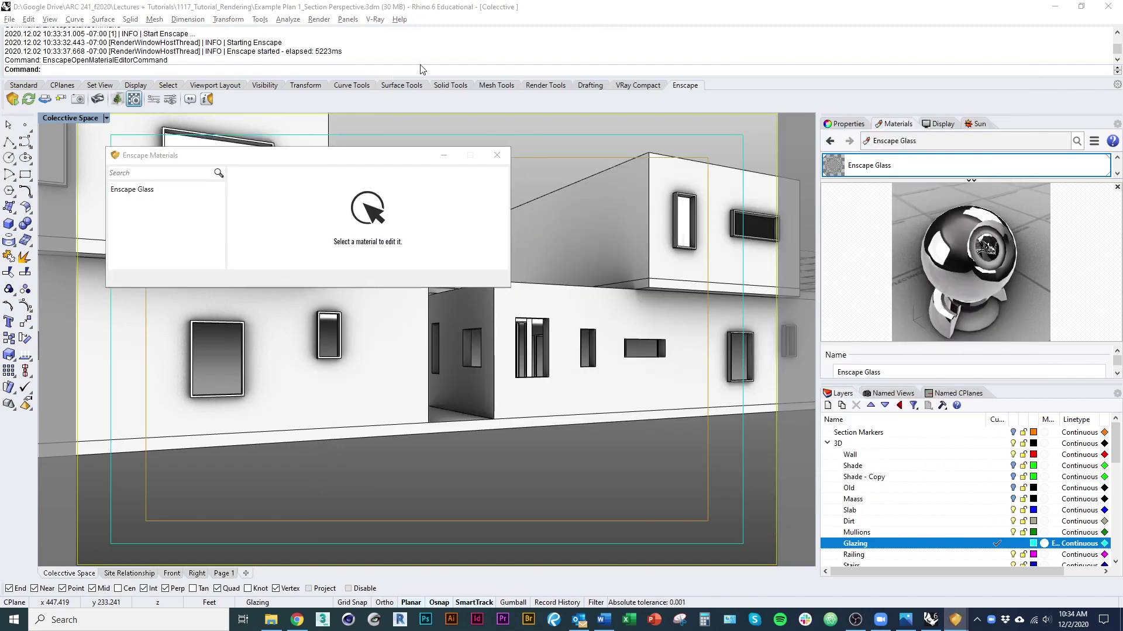
click(496, 155)
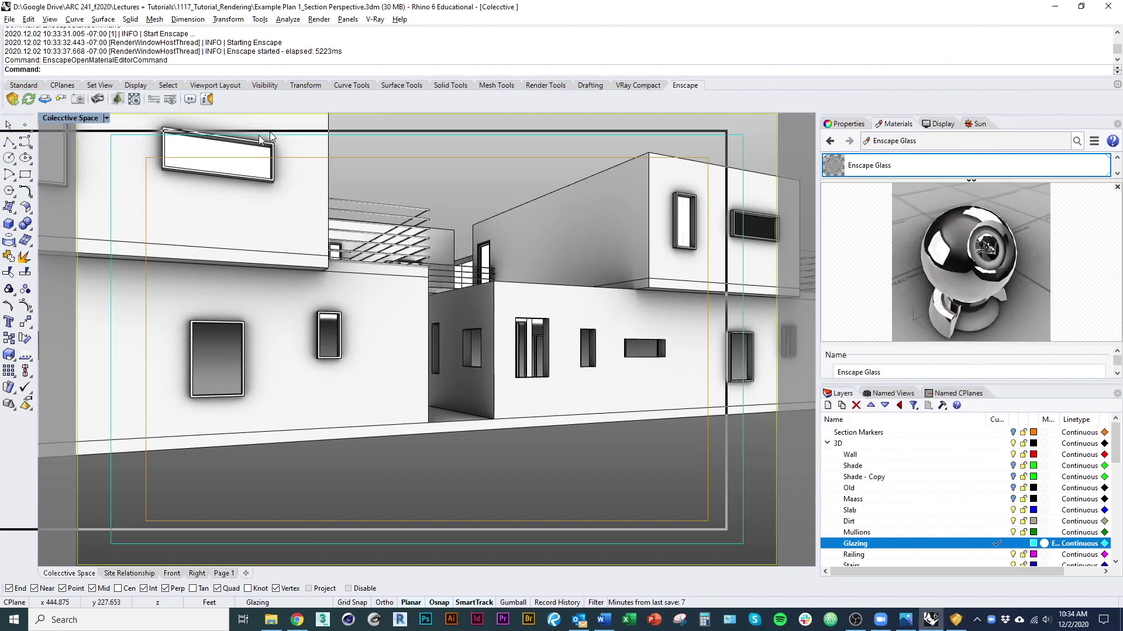
Bring the Enscape render forward and open Enscape Glass in the material editor alongside it
key(alt+Tab)
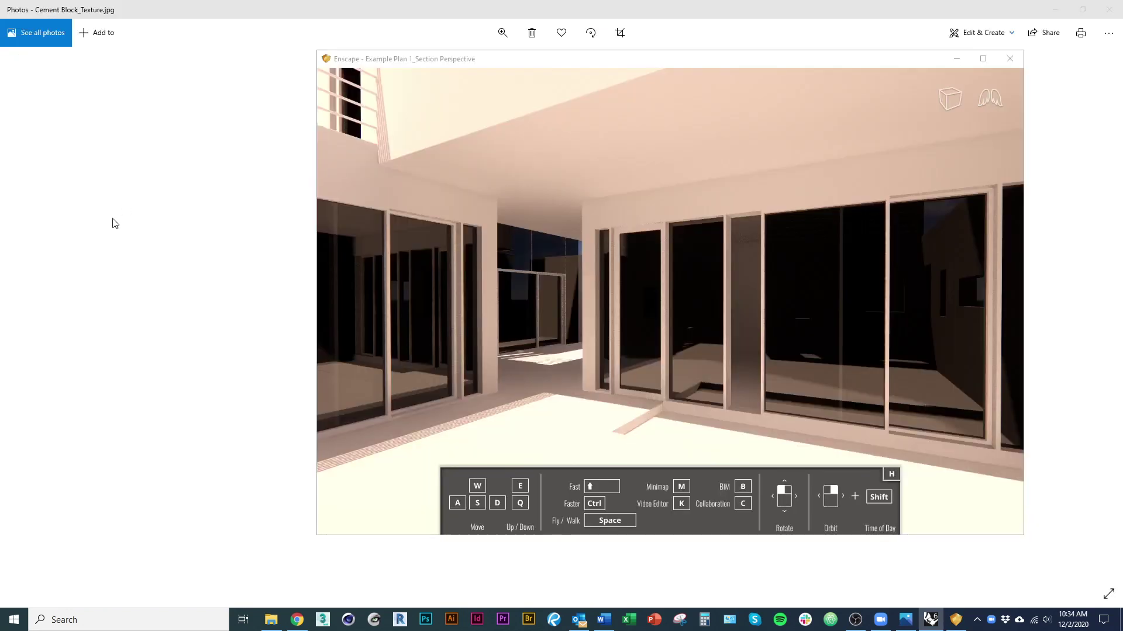
key(alt+Tab)
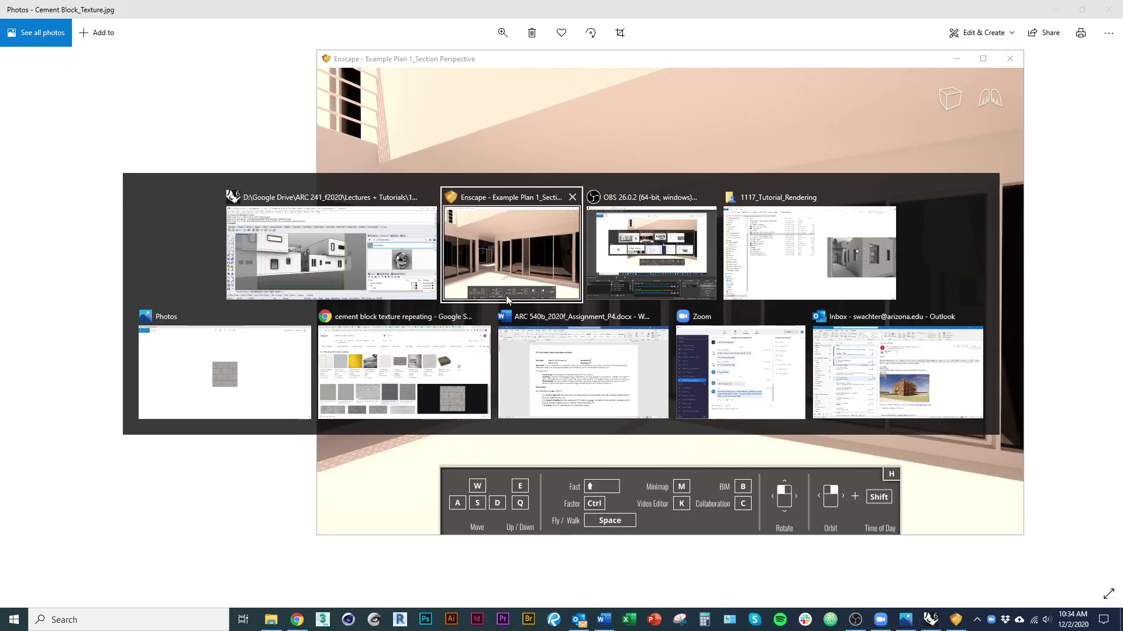
click(478, 298)
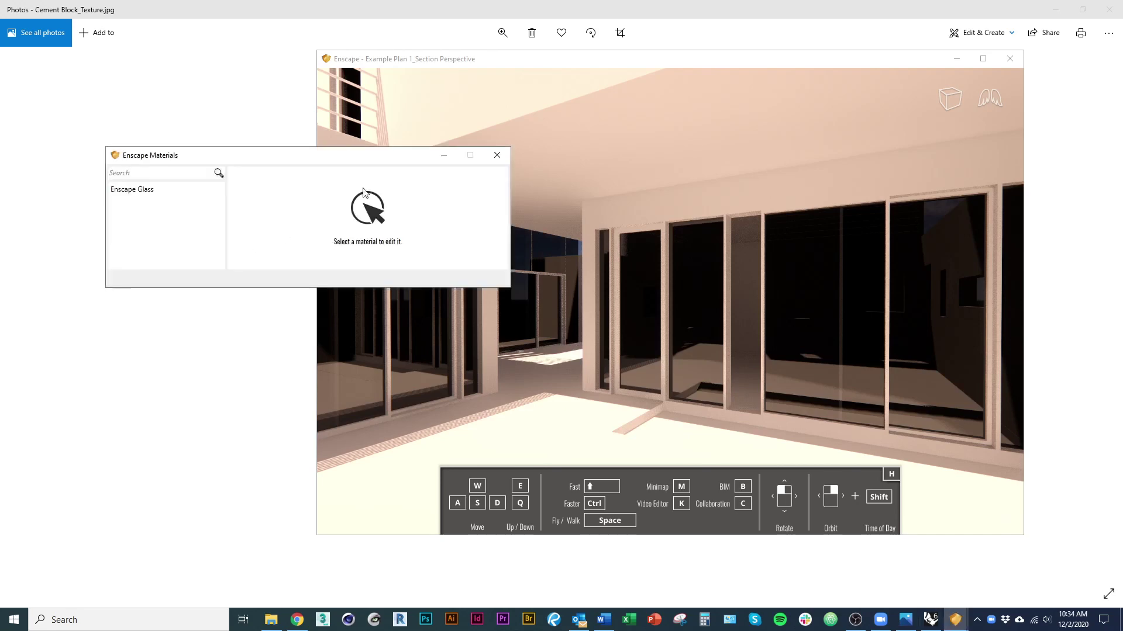
drag(369, 162, 384, 156)
click(153, 186)
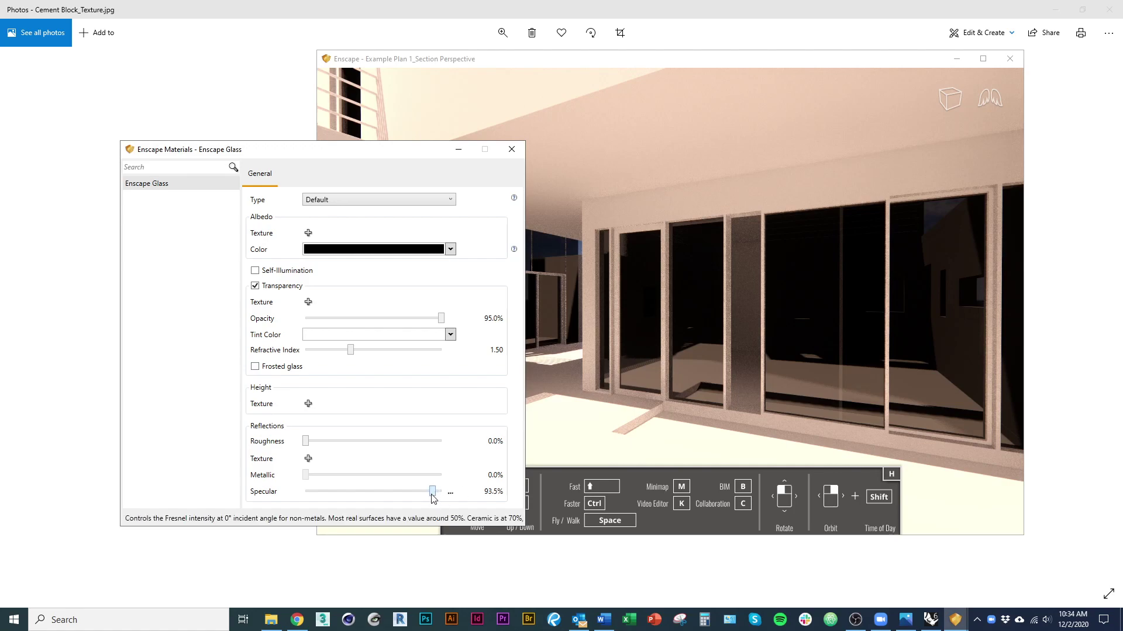
Try Enscape Glass with Specular at 51.4% and 84.5% and Roughness at 42.2%, and return Roughness to 0%
drag(432, 491, 376, 497)
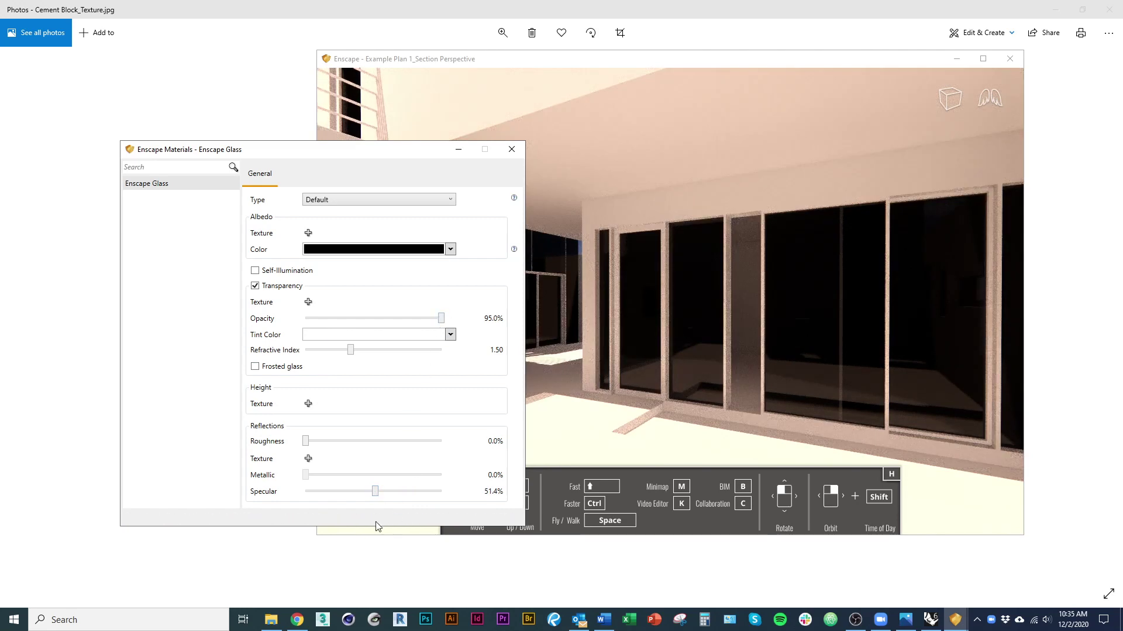
drag(376, 492, 420, 491)
drag(306, 441, 363, 441)
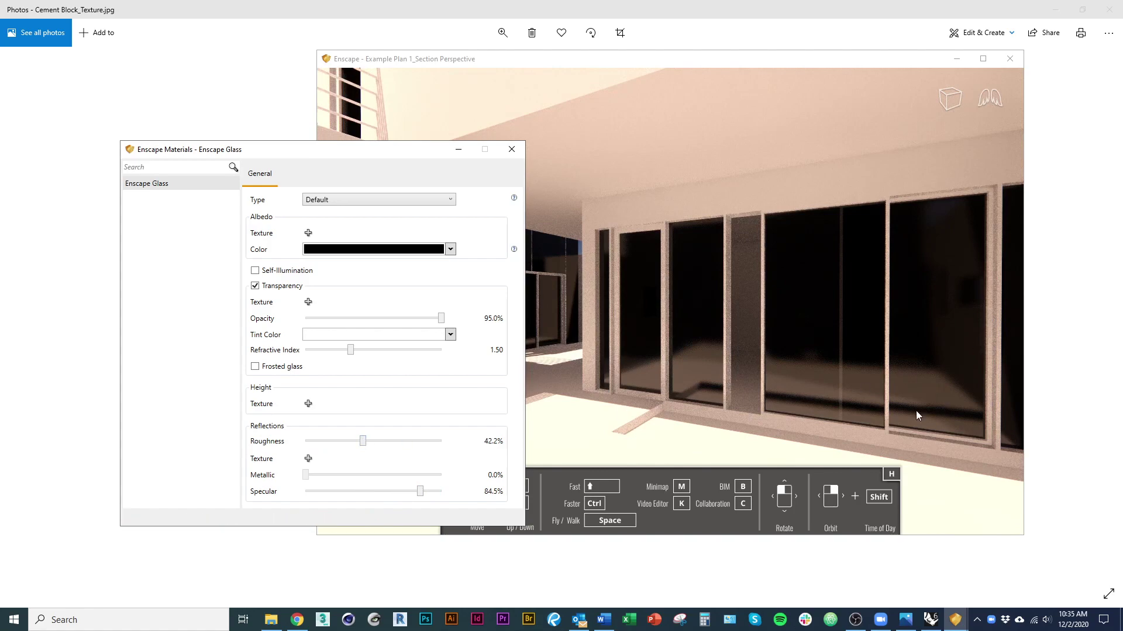
drag(328, 442, 304, 441)
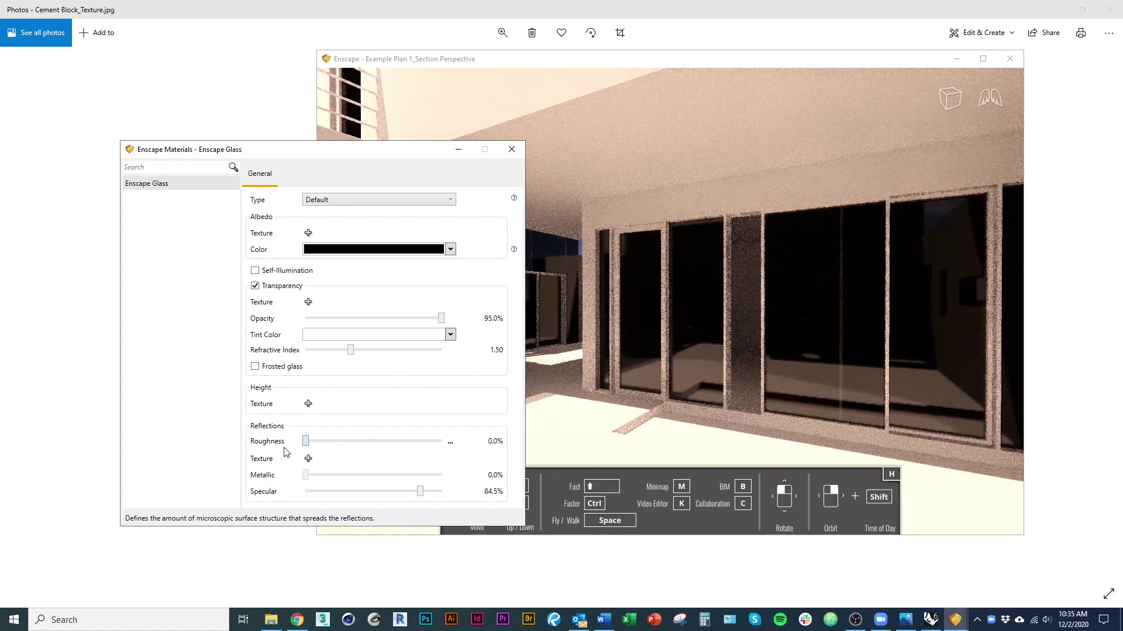
Try the Enscape Glass opacity at 0% and at 25.7% against the live render
drag(441, 318, 303, 320)
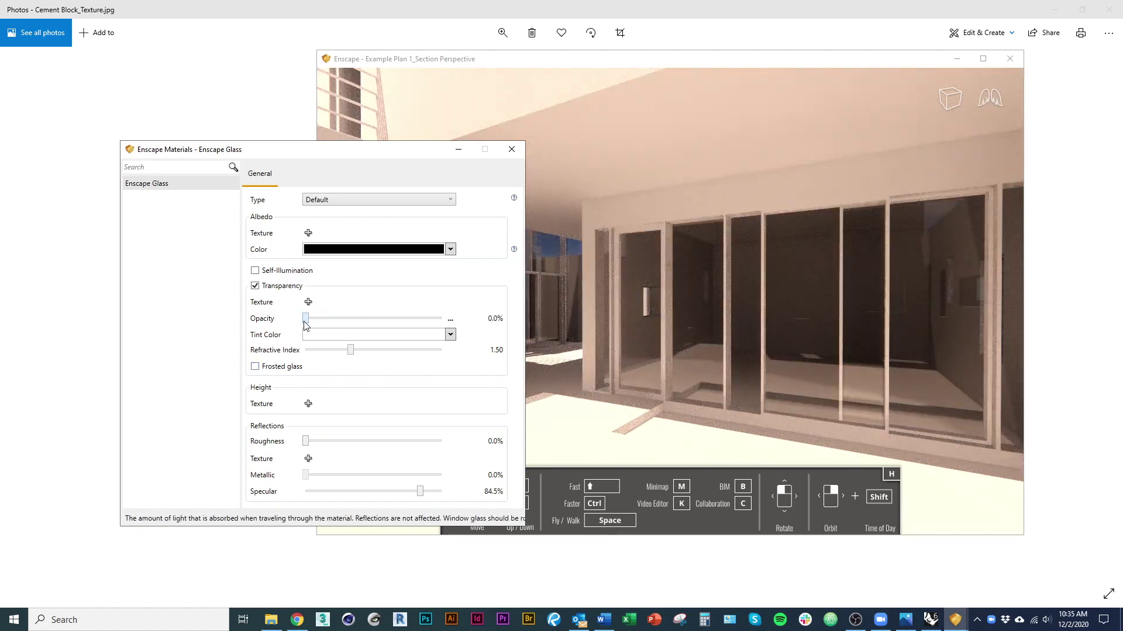
drag(305, 320, 342, 319)
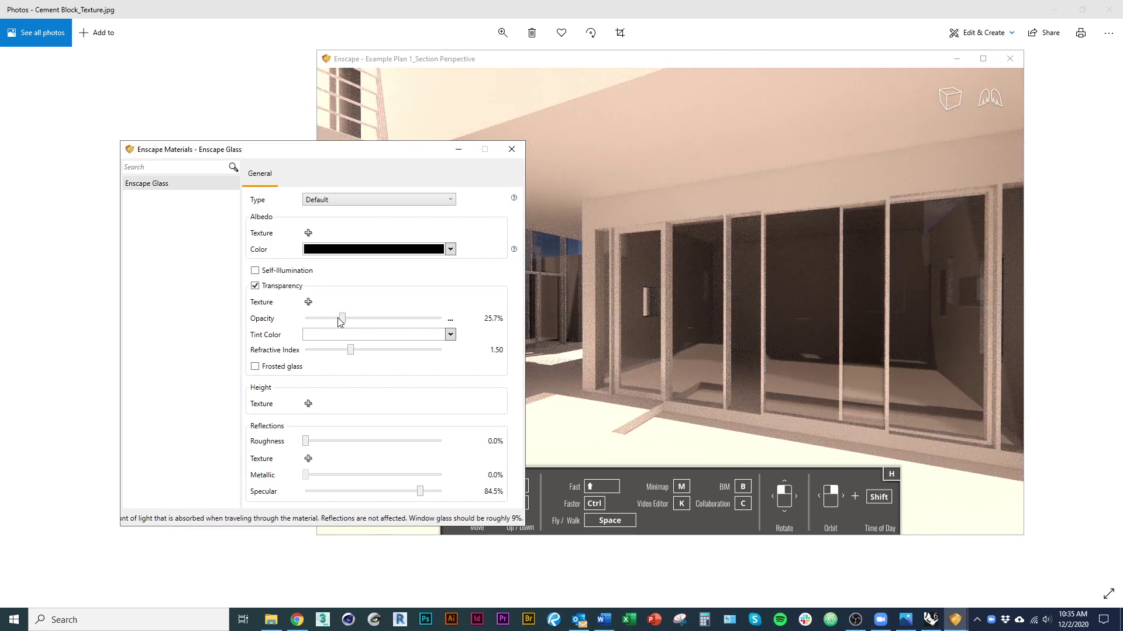
Leave the courtyard in the Enscape render and examine how transparent the windows look from outside the house
right_drag(686, 335, 661, 310)
scroll(639, 336, down, 3)
scroll(640, 336, down, 2)
scroll(678, 304, down, 2)
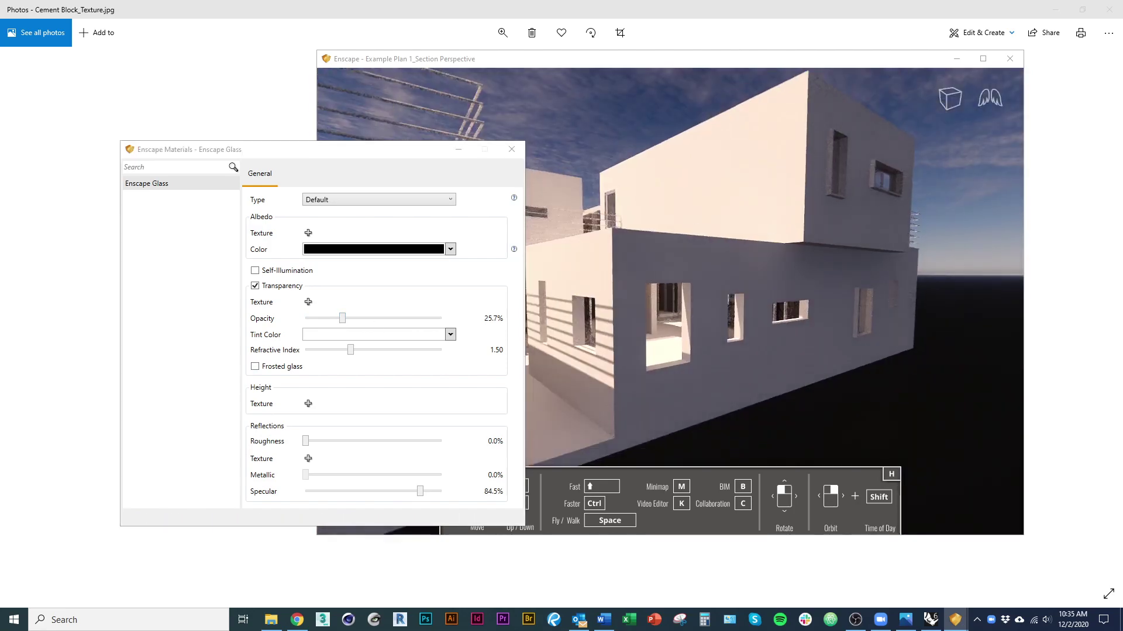
mouse_move(819, 311)
right_down()
mouse_move(745, 311)
mouse_move(755, 310)
right_up()
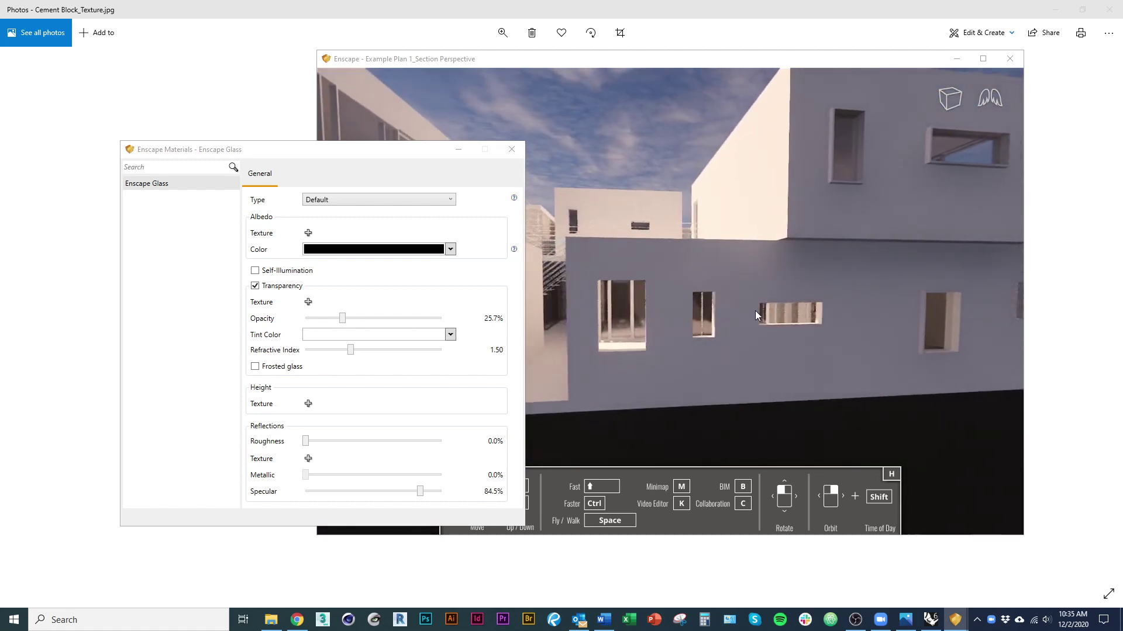
scroll(694, 361, down, 2)
scroll(693, 361, up, 2)
right_drag(857, 326, 726, 390)
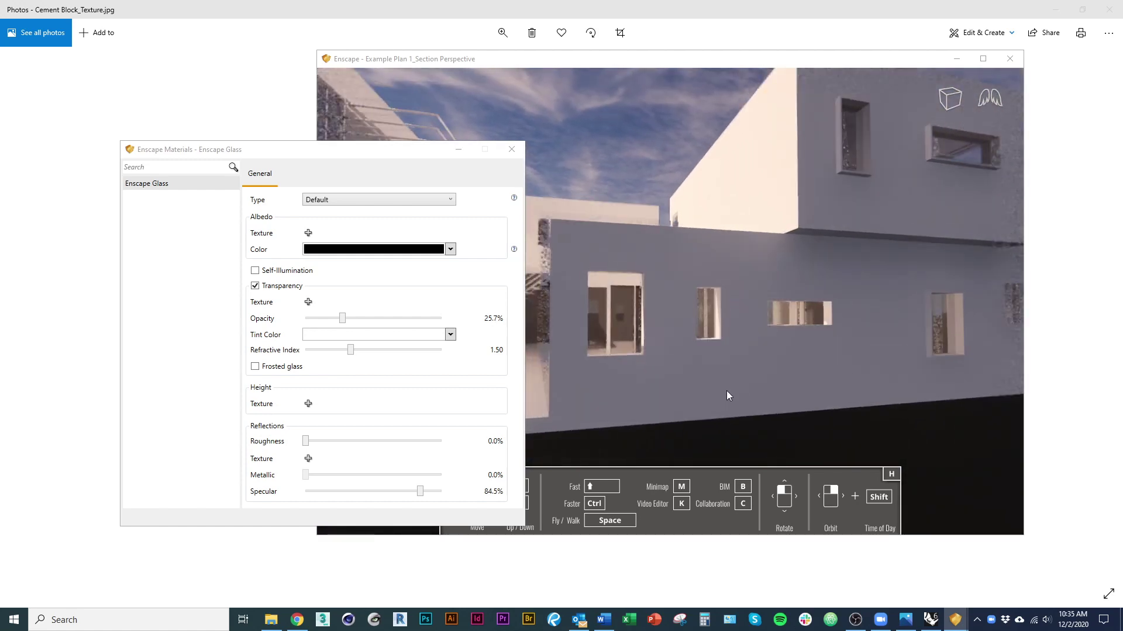
scroll(726, 391, down, 3)
scroll(859, 242, up, 2)
right_drag(859, 242, 795, 257)
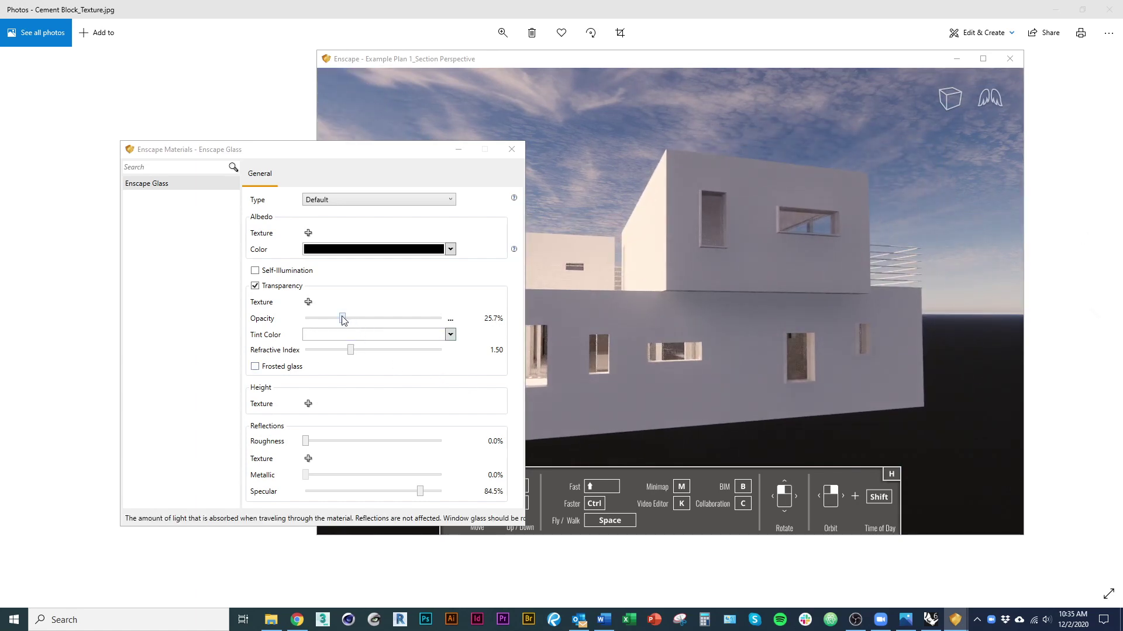
Set the Enscape Glass opacity to 56.8% and Specular to 92.1%
drag(343, 316, 366, 318)
drag(420, 493, 432, 495)
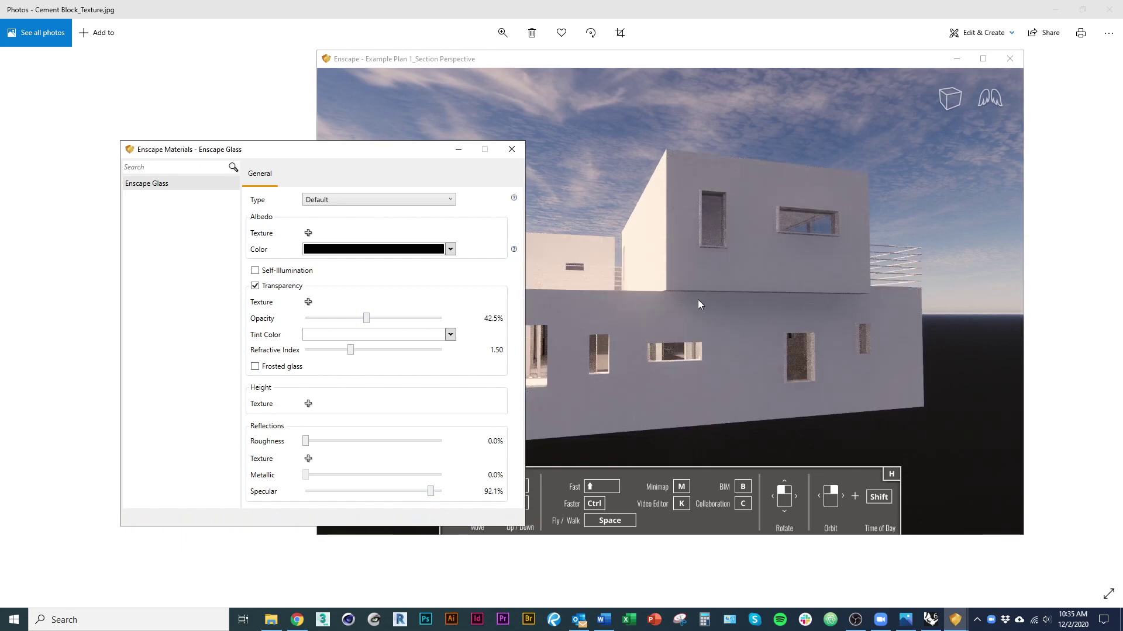
click(386, 320)
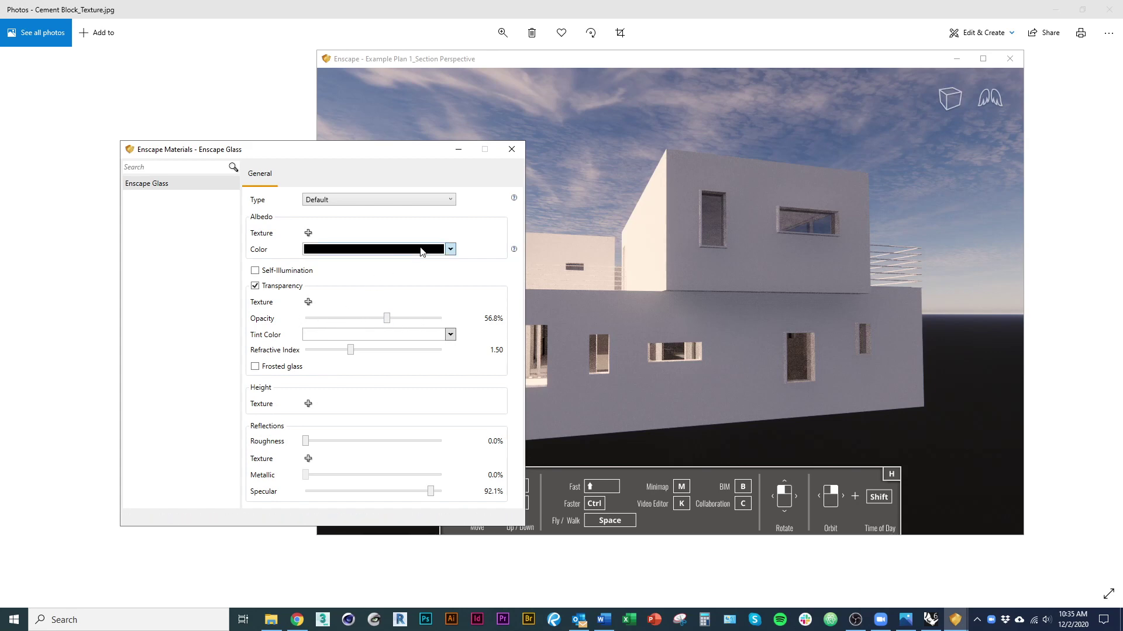
Try teal and pale turquoise as the Enscape Glass albedo color against the live render
click(325, 252)
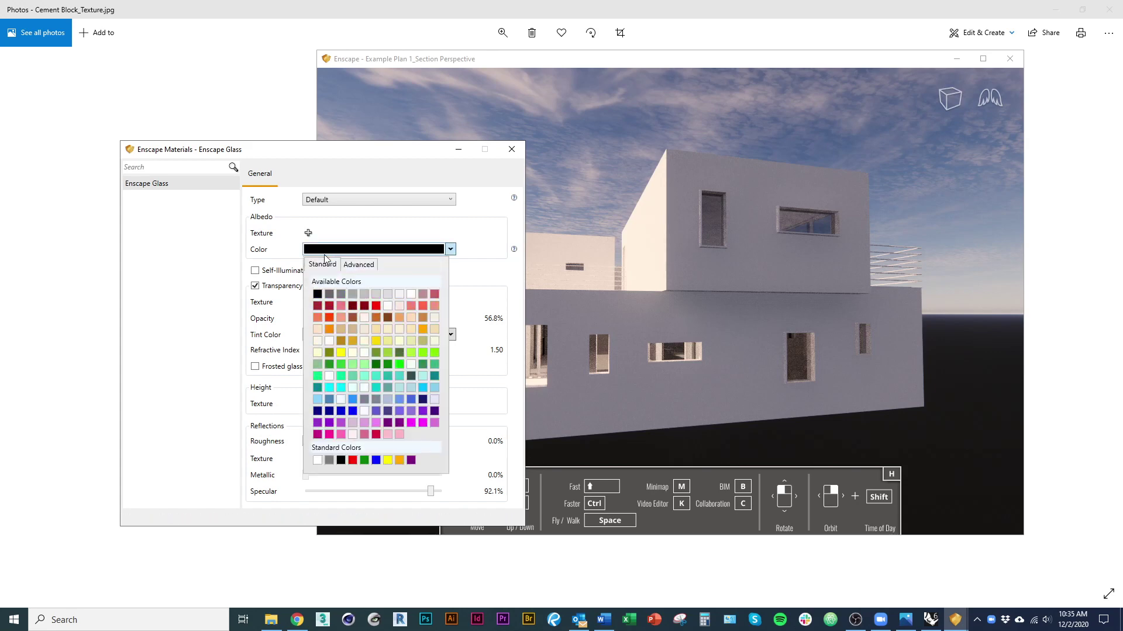
click(390, 375)
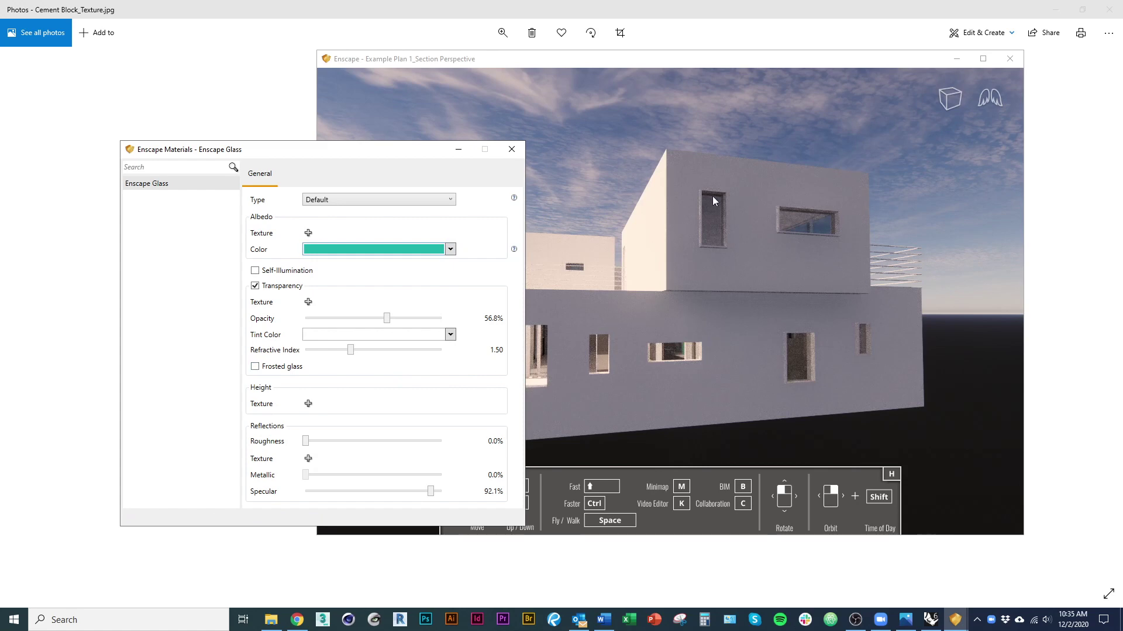
click(393, 251)
click(396, 381)
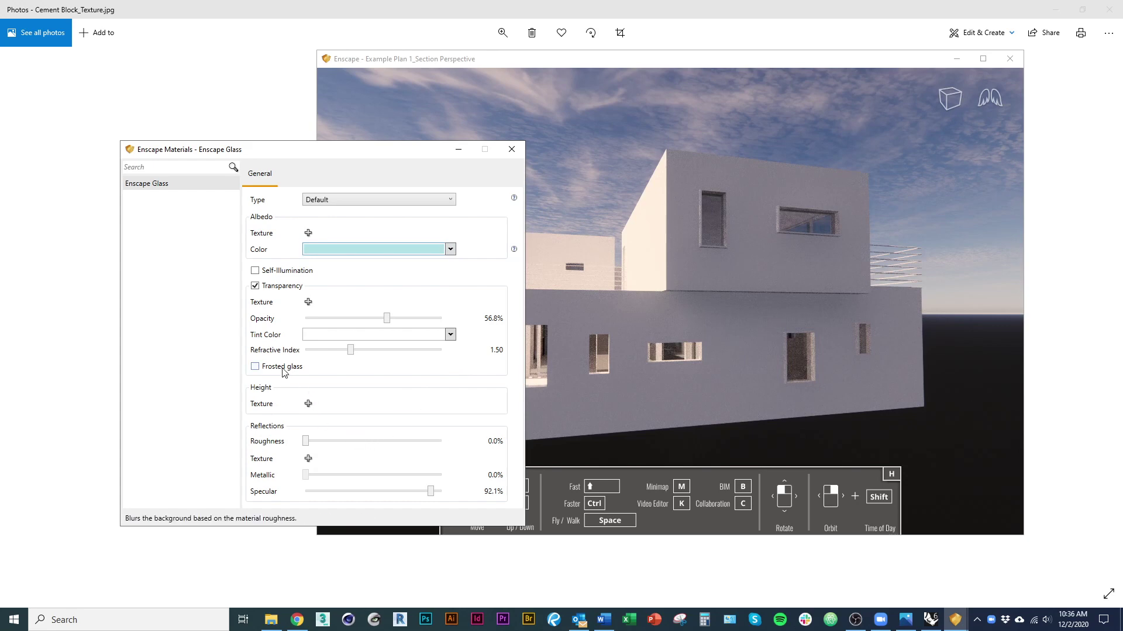
Try turquoise, light blue, sky blue and pale turquoise as the Enscape Glass tint color against the live render
click(351, 335)
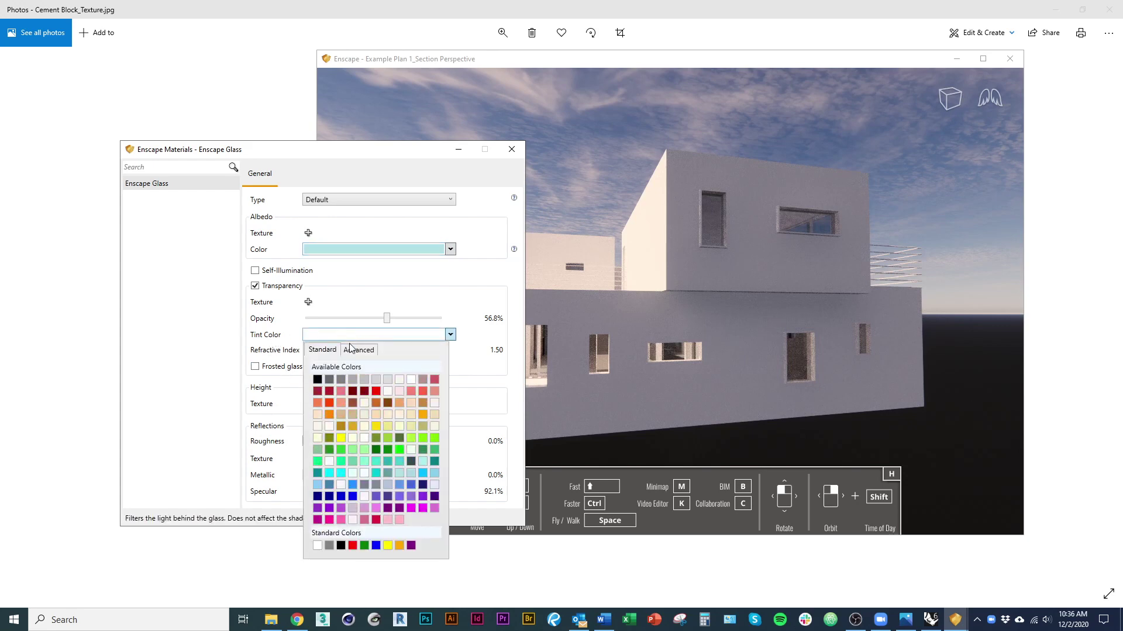
click(377, 463)
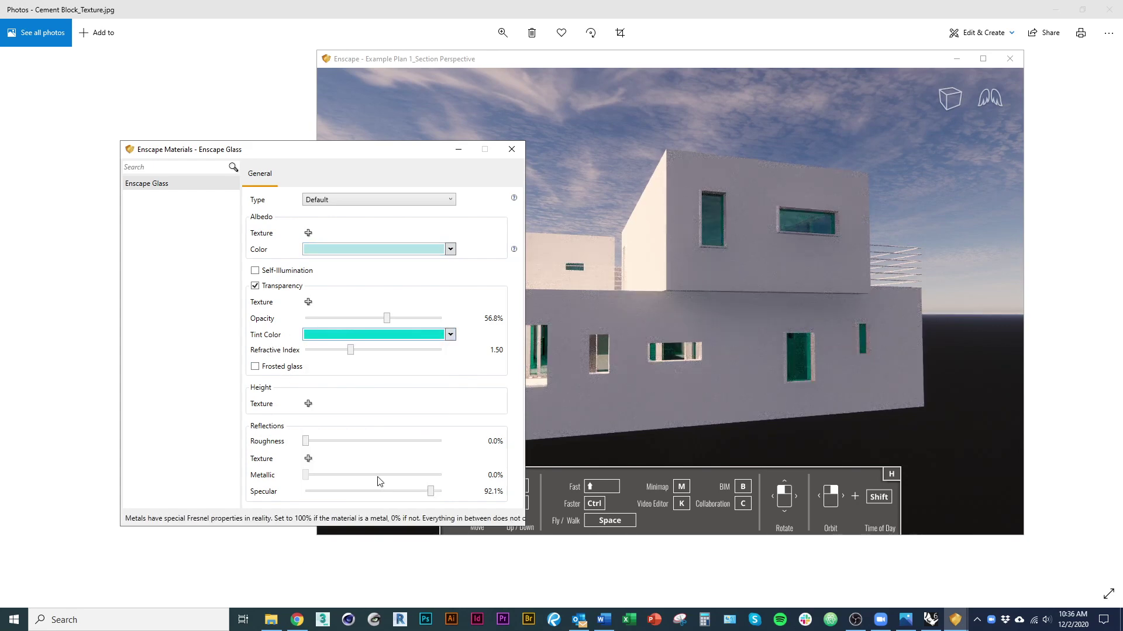
click(433, 335)
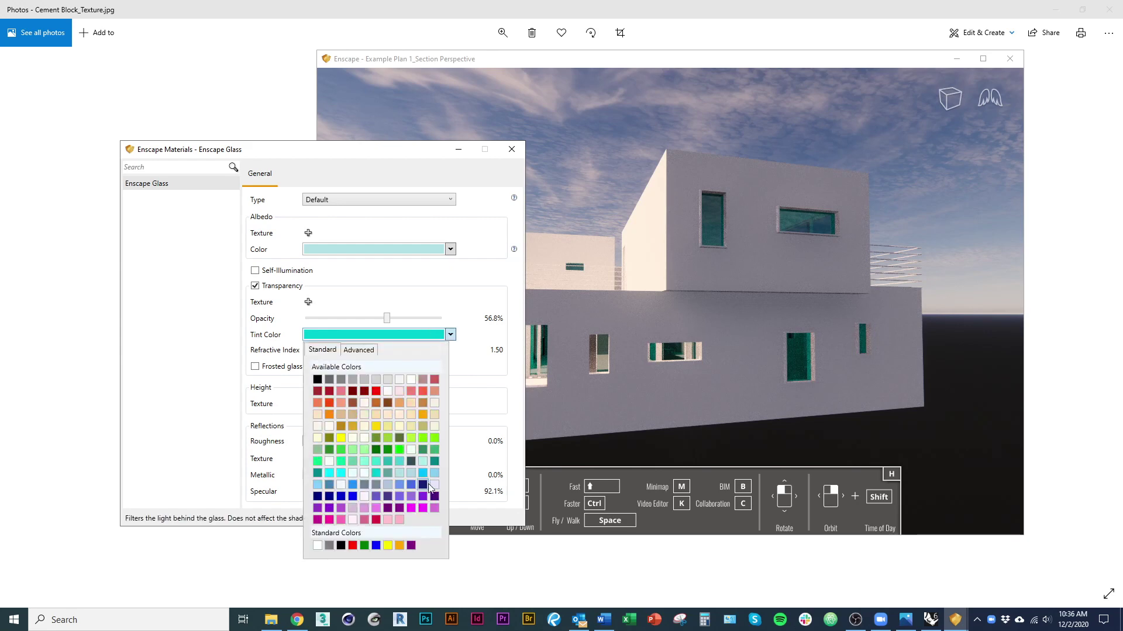
click(415, 472)
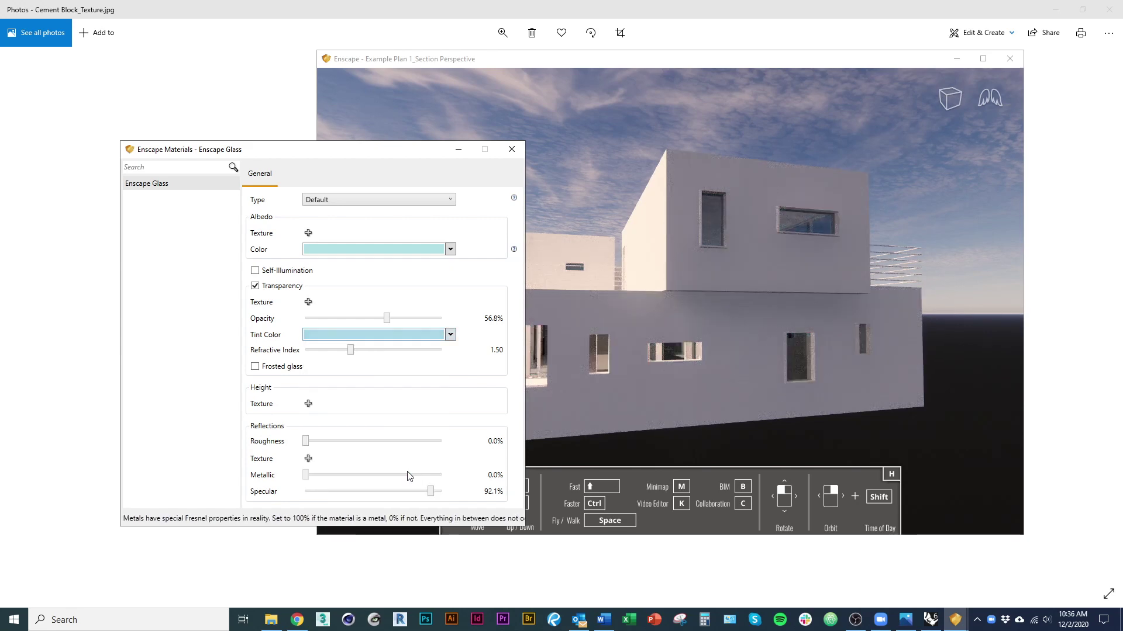
click(450, 334)
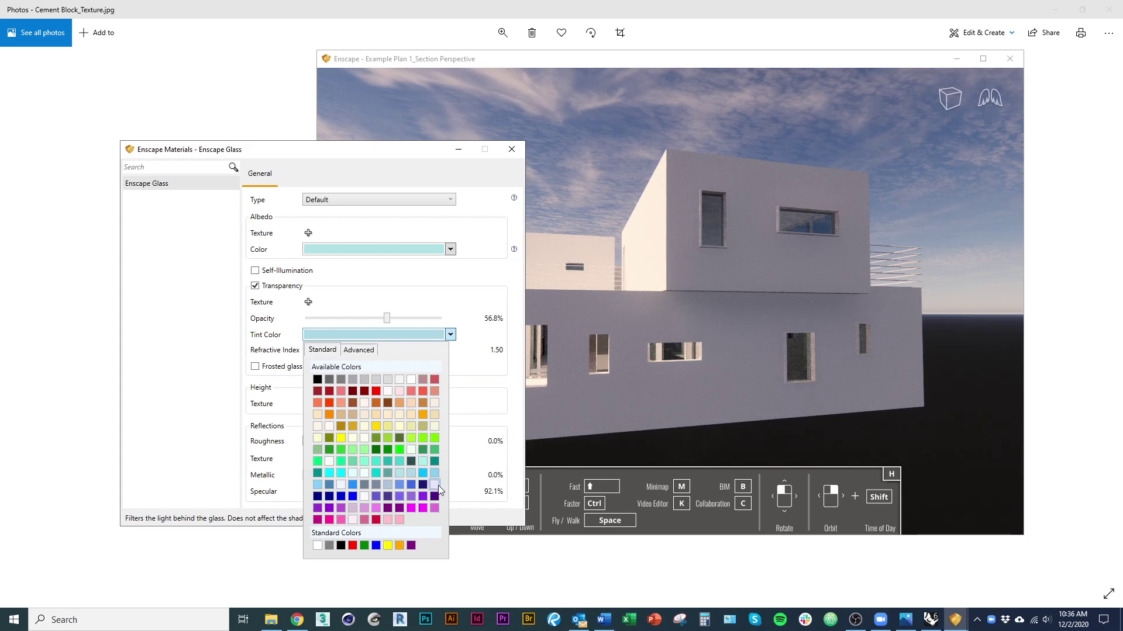
click(436, 475)
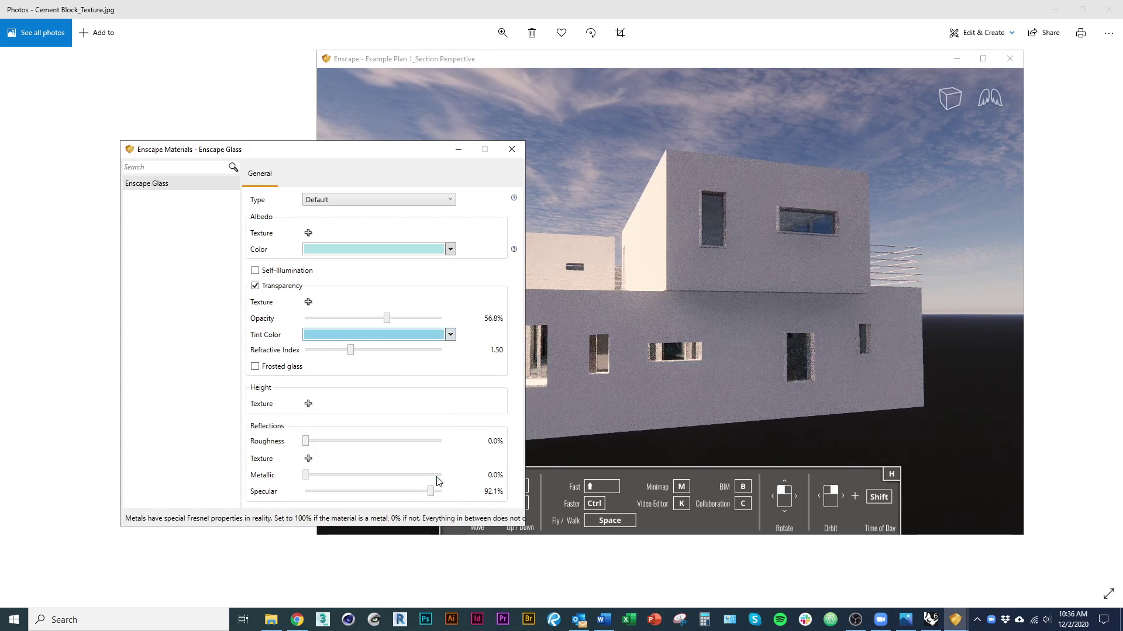
click(450, 334)
click(402, 471)
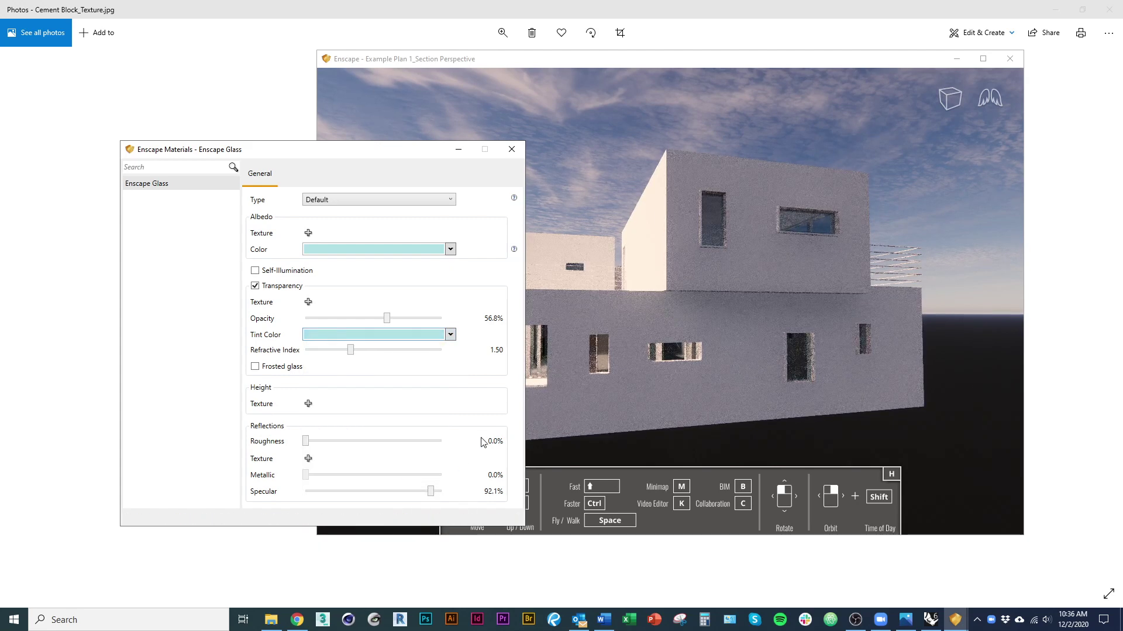
Set the Enscape Glass albedo color to light gray and its tint color to very pale cyan
click(450, 250)
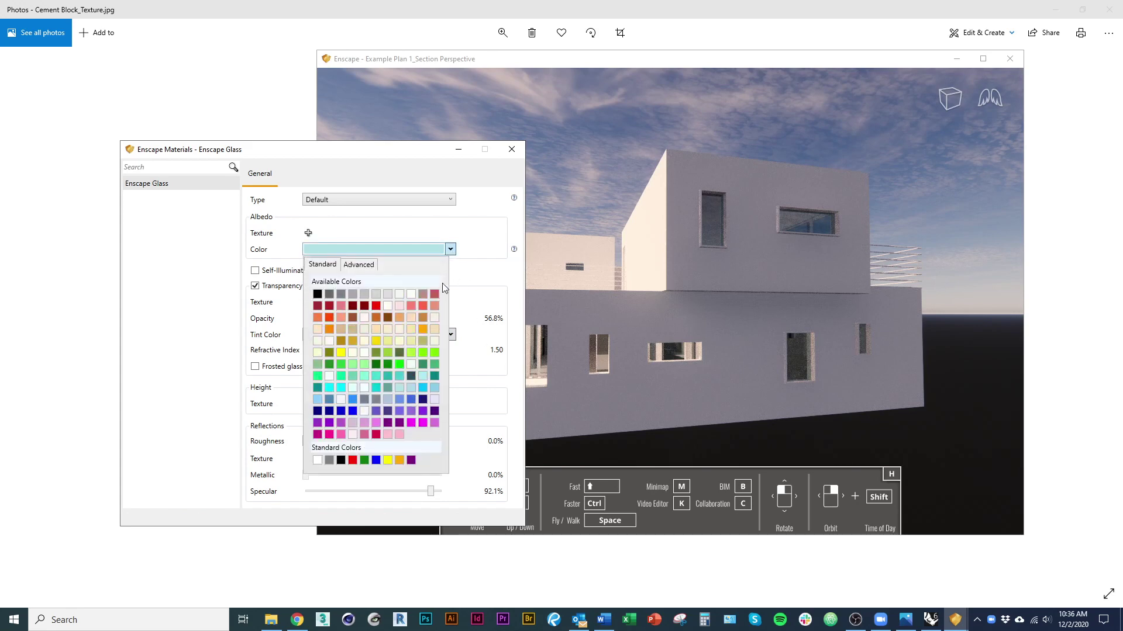
click(385, 295)
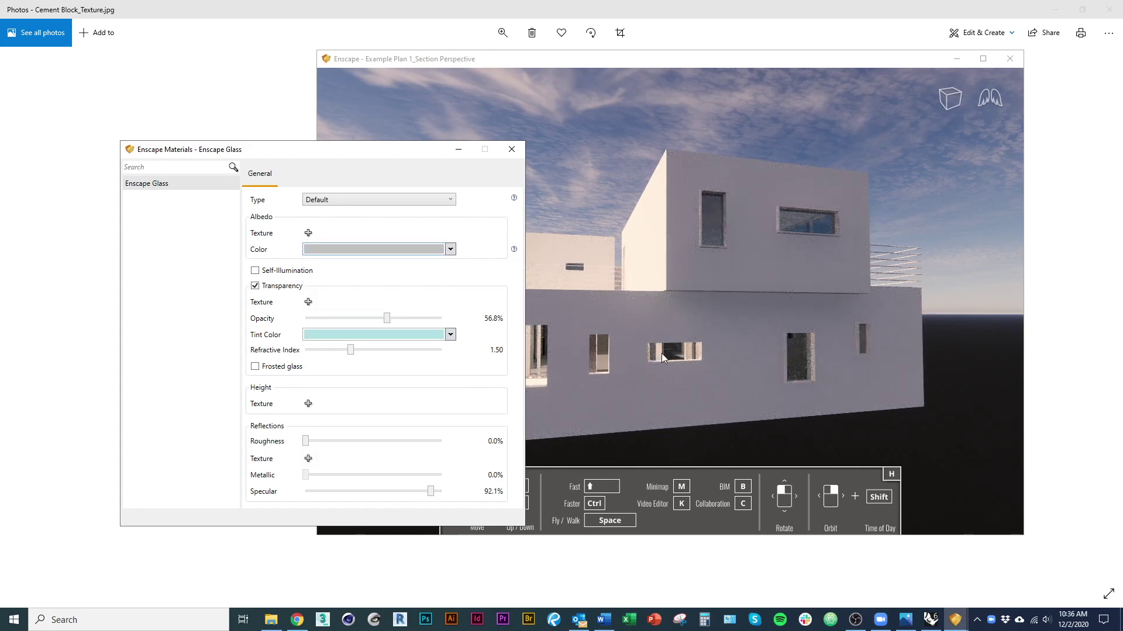
click(451, 335)
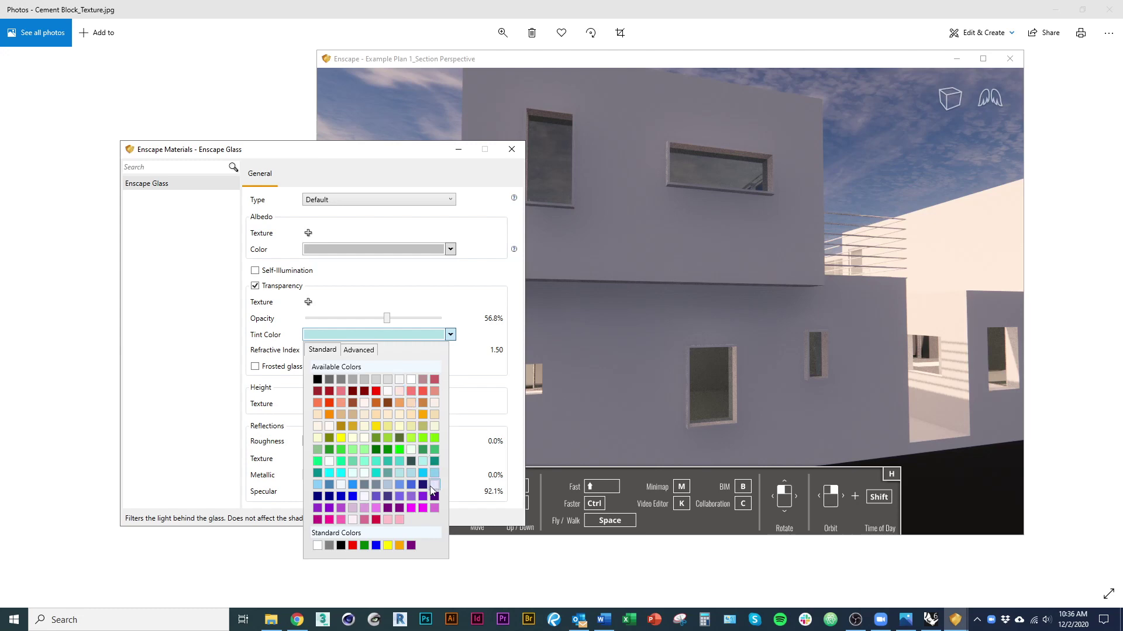
click(364, 474)
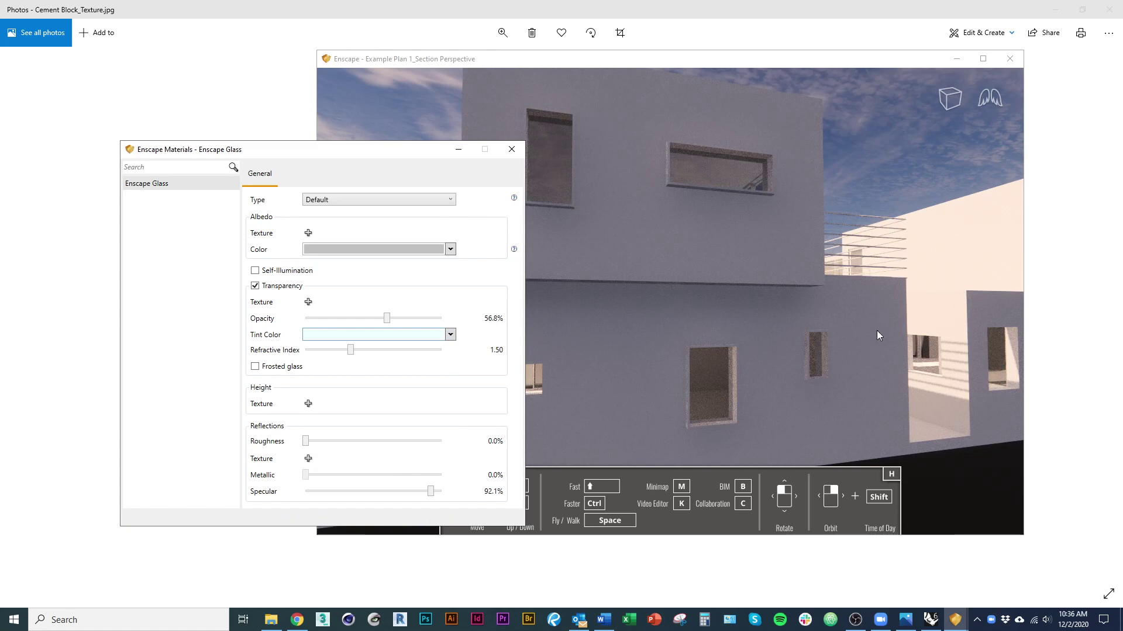
Set the Enscape Glass opacity to 39.2% and Specular to 96.0%
right_drag(879, 336, 714, 306)
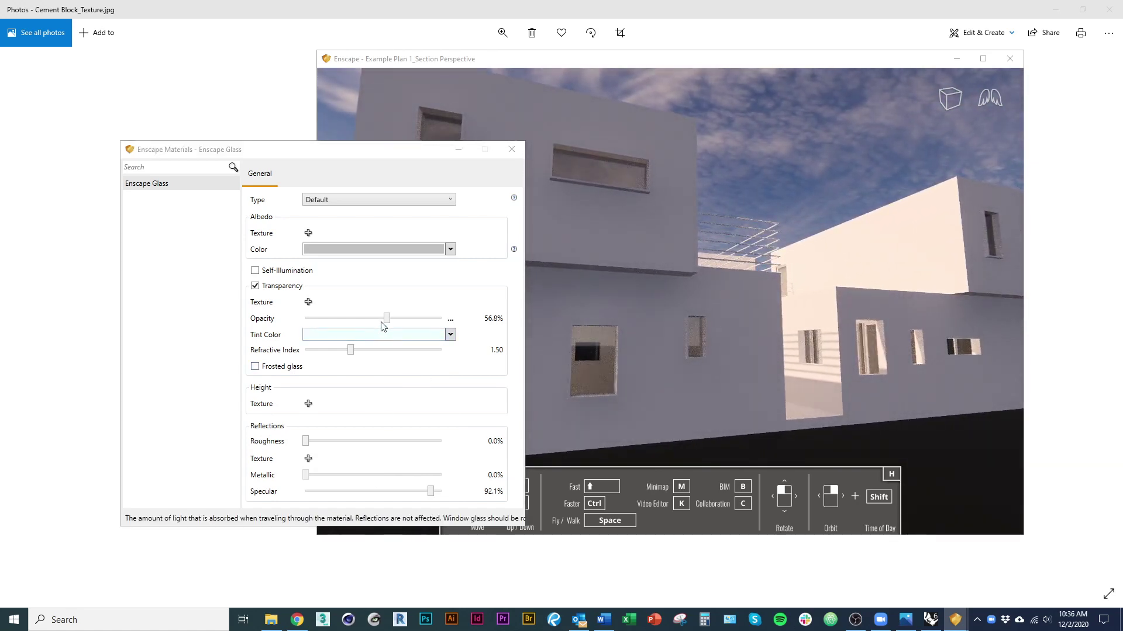
drag(391, 320, 361, 318)
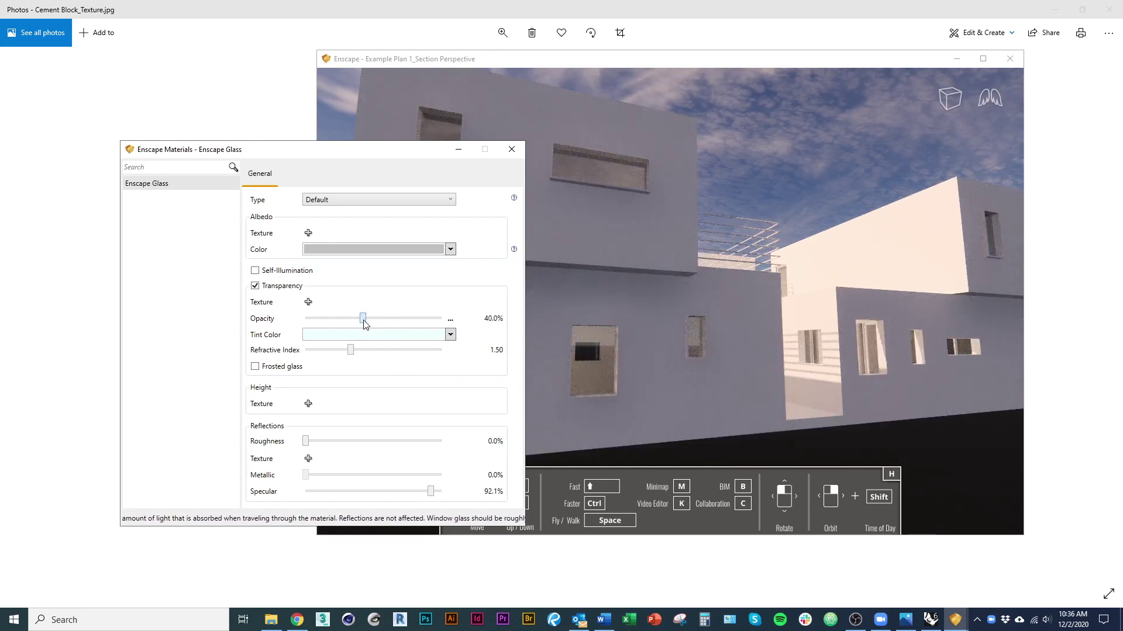
drag(430, 492, 436, 491)
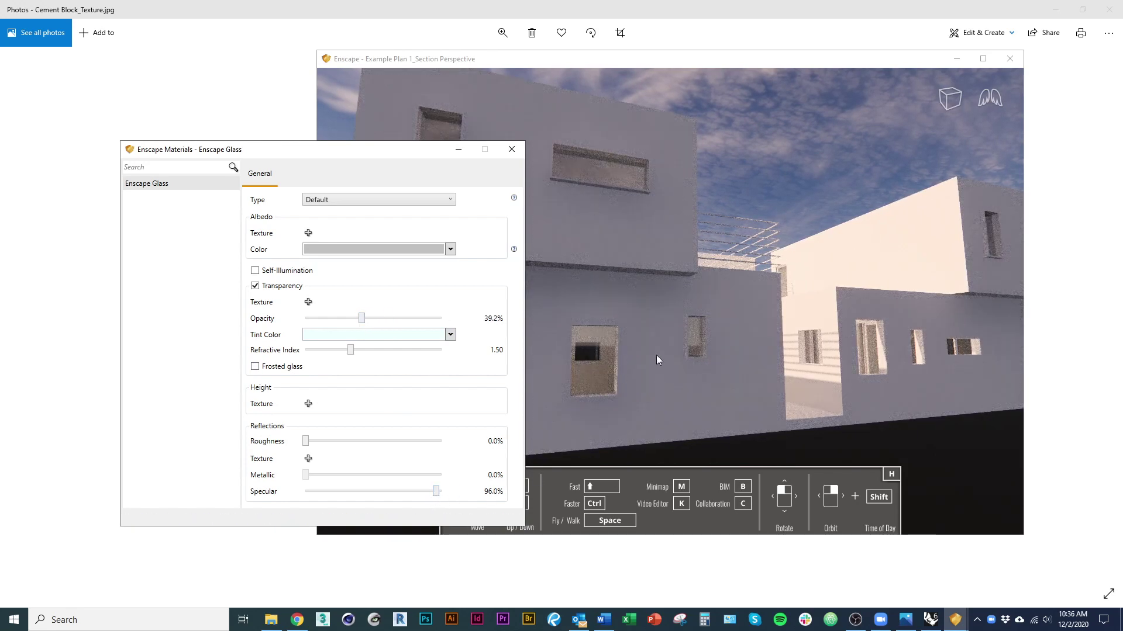
Check the windows in the live render, and close the Enscape material editor and render window
mouse_move(657, 355)
right_down()
mouse_move(716, 355)
mouse_move(637, 359)
right_up()
right_drag(881, 363, 871, 363)
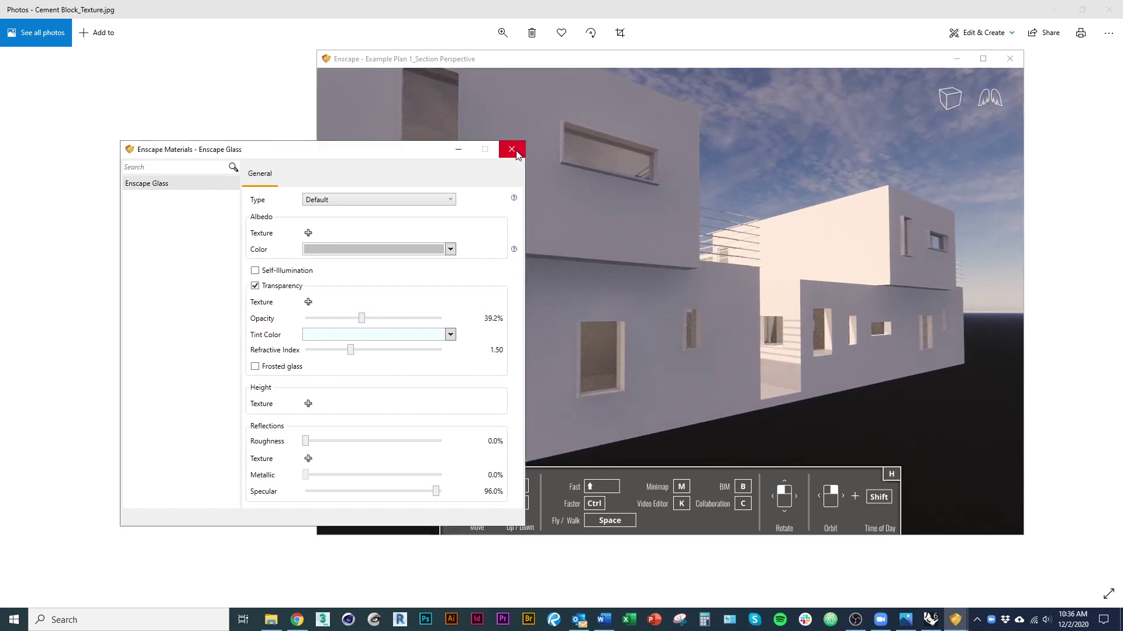
click(517, 154)
click(1010, 61)
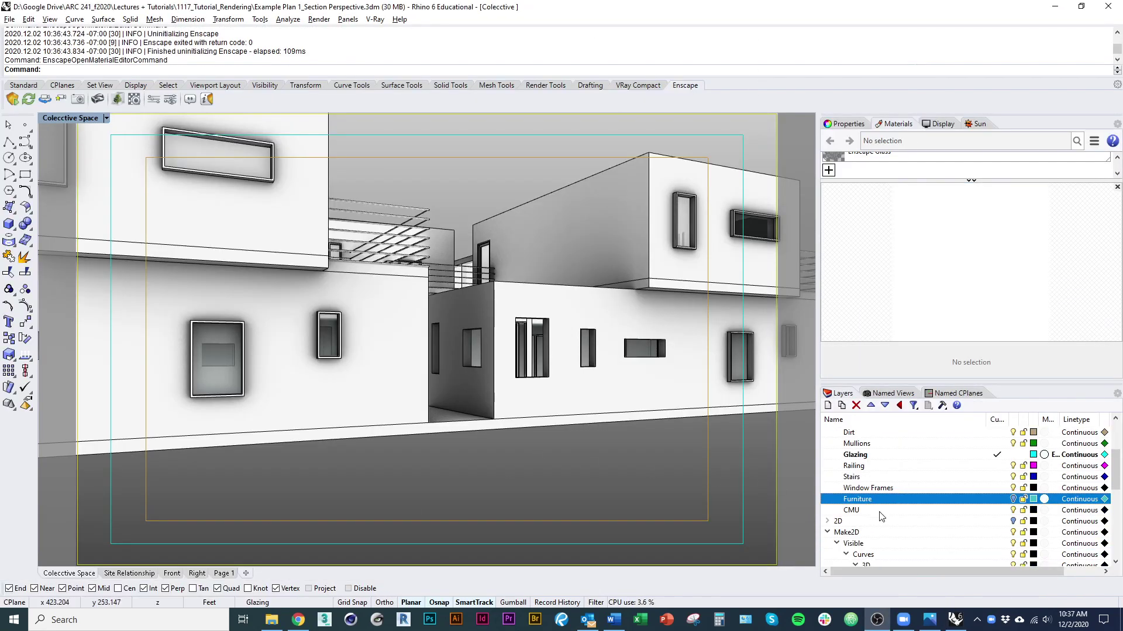
Assign a new Enscape-type material named CMU to the CMU layer
click(877, 512)
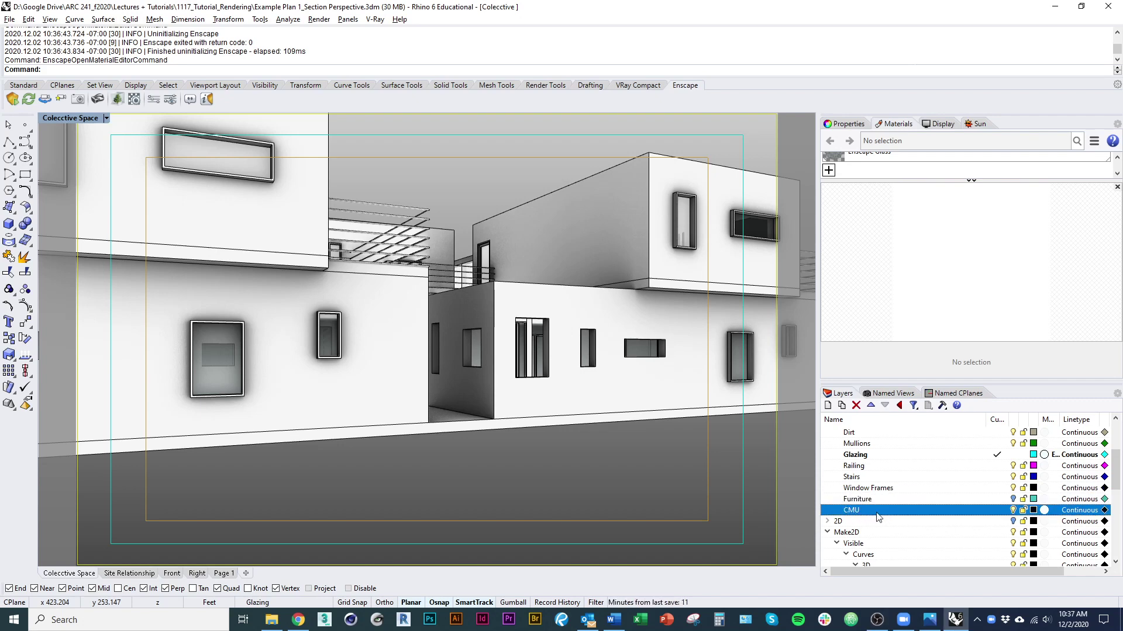
click(1043, 511)
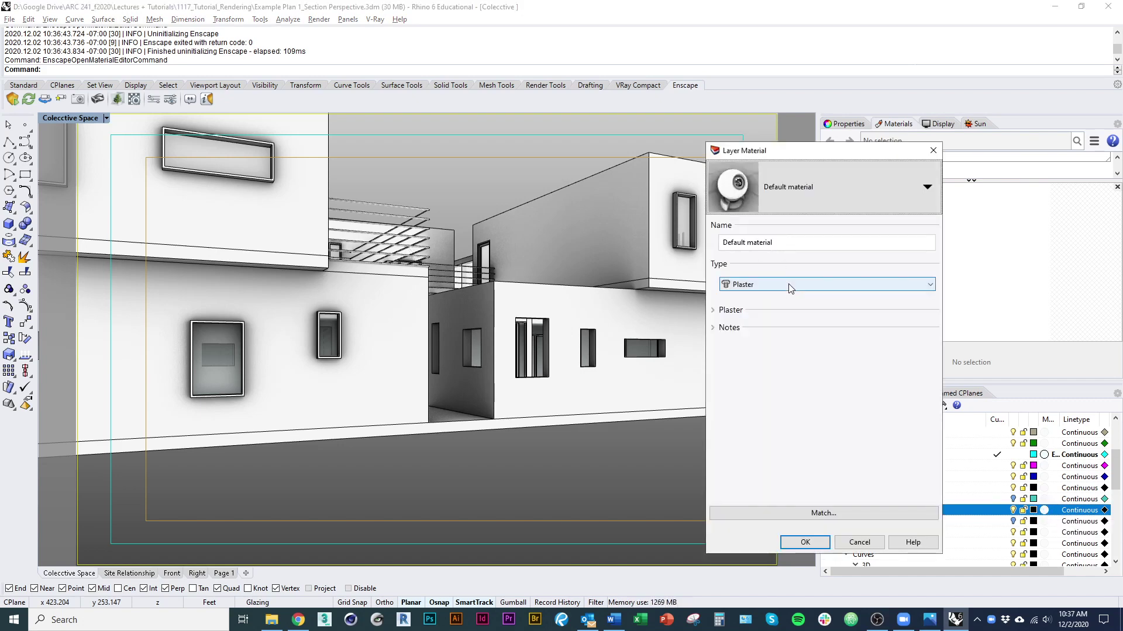
click(789, 288)
click(760, 388)
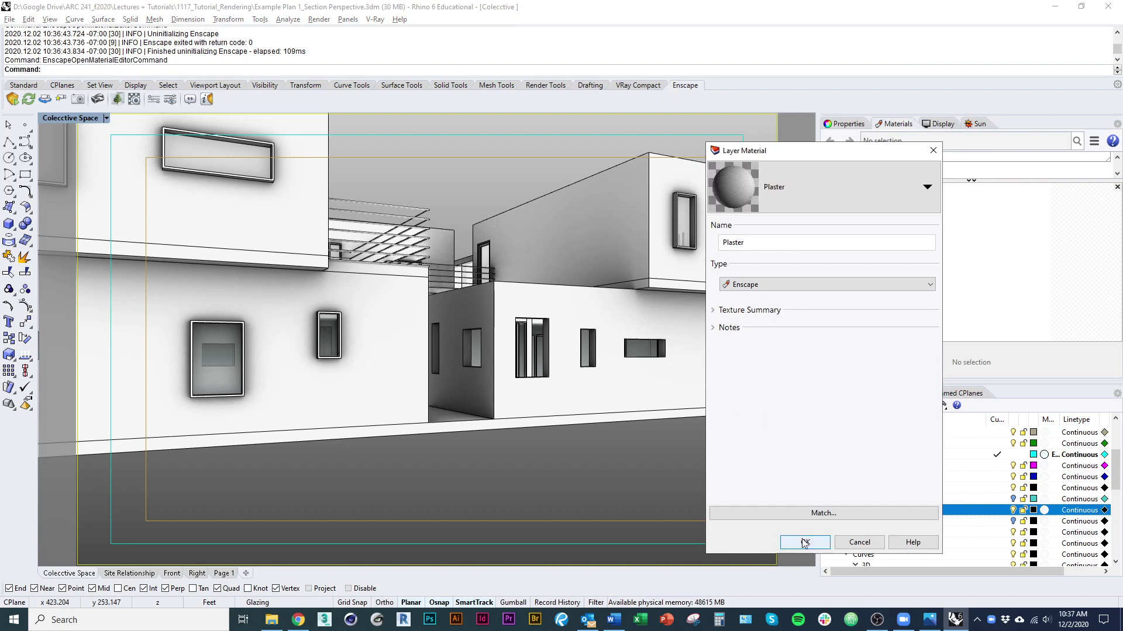
double_click(741, 239)
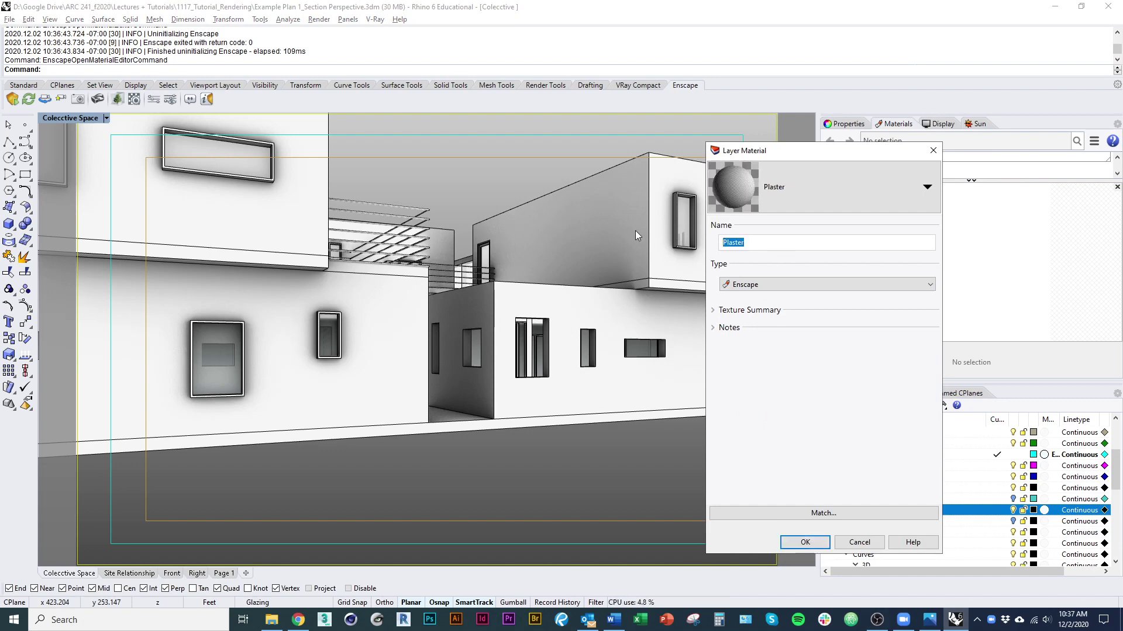
text(CMU)
click(803, 541)
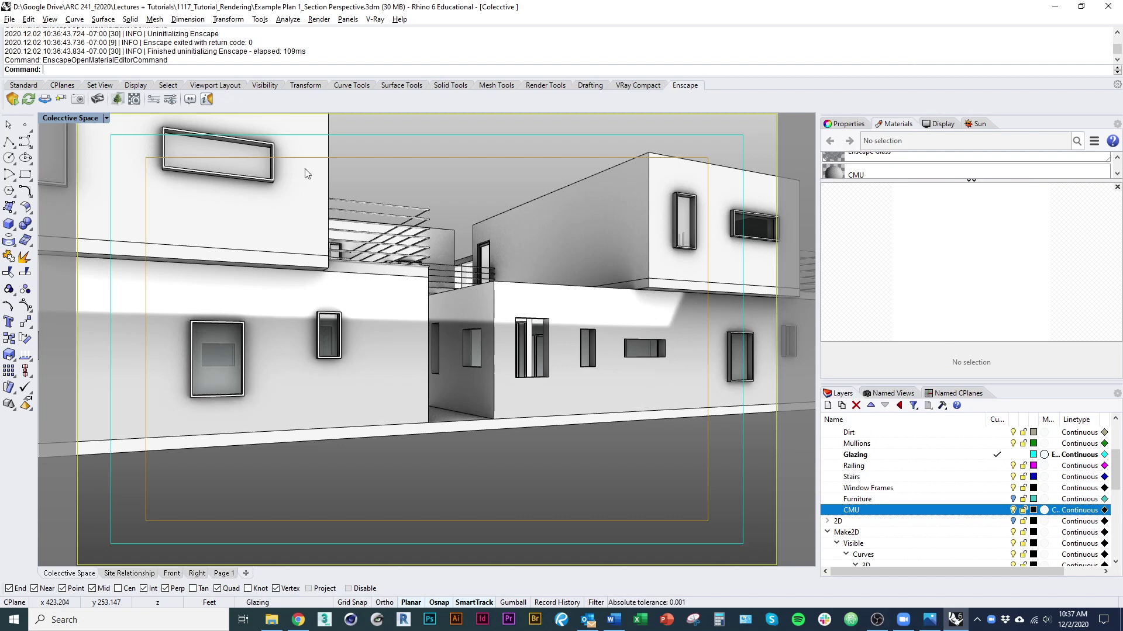
click(134, 99)
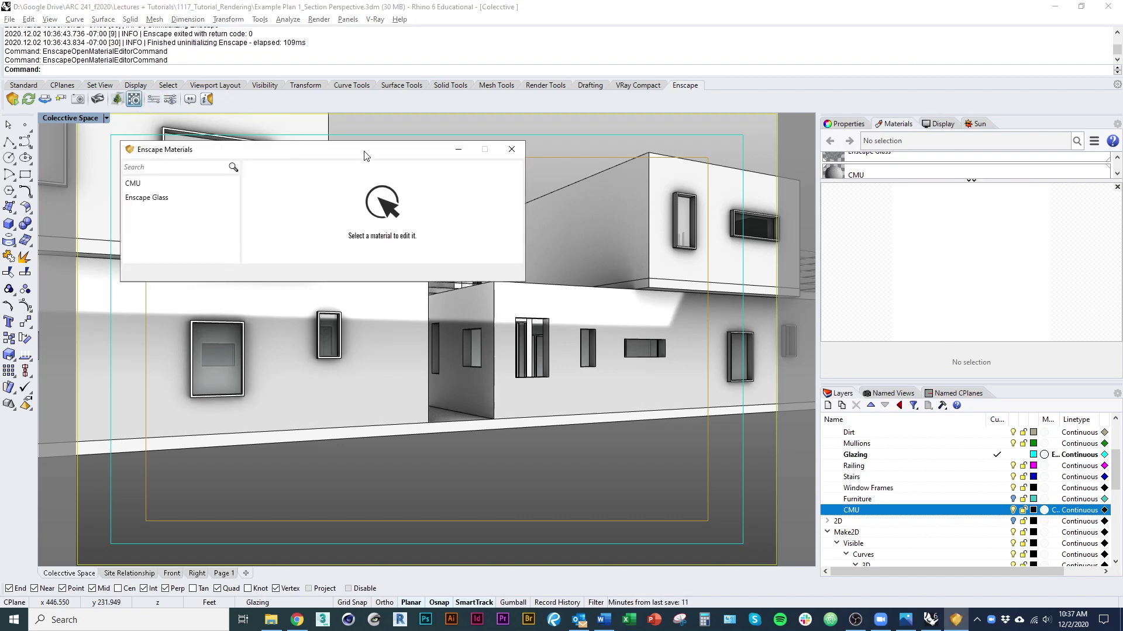
click(318, 214)
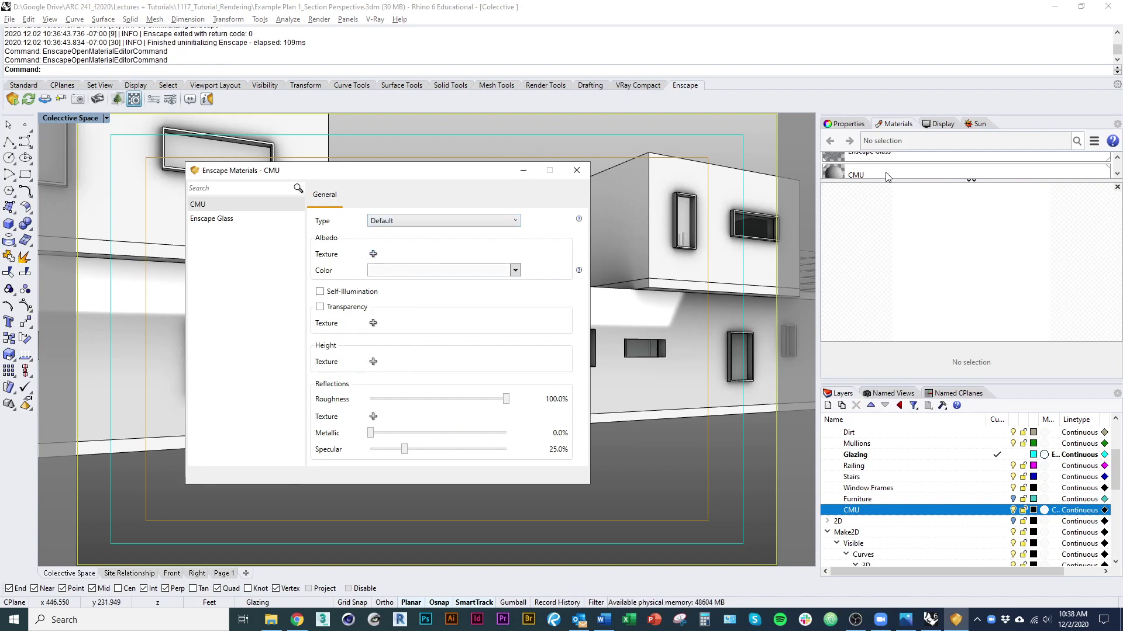
click(577, 170)
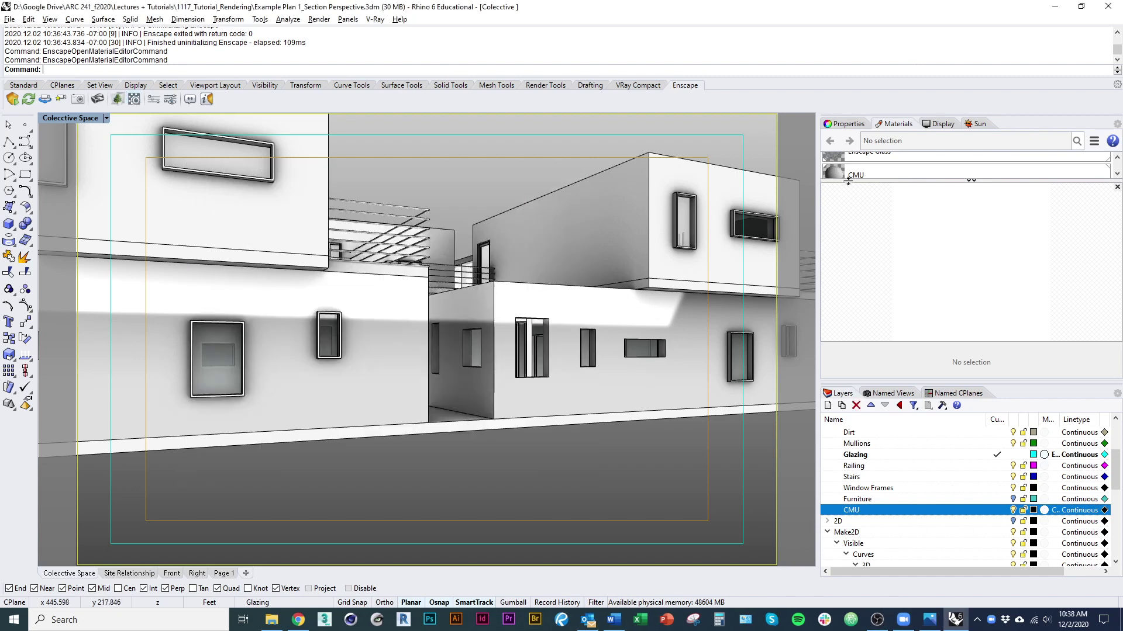
Open the CMU material in the Enscape material editor and load Cement Block_Texture.jpg as its albedo texture
click(849, 176)
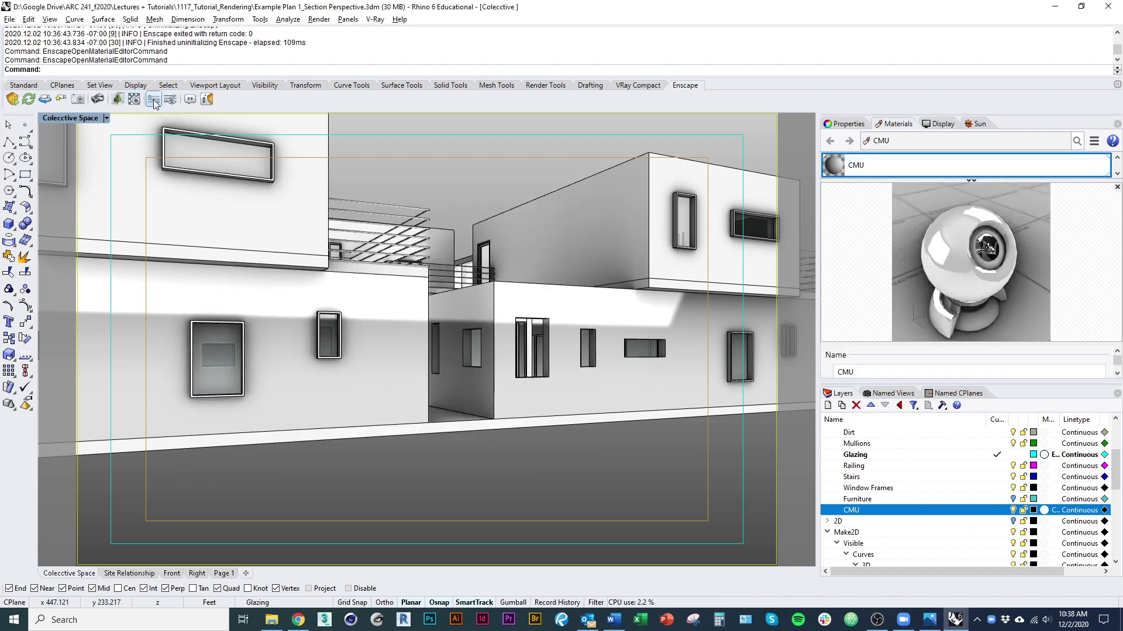
click(134, 99)
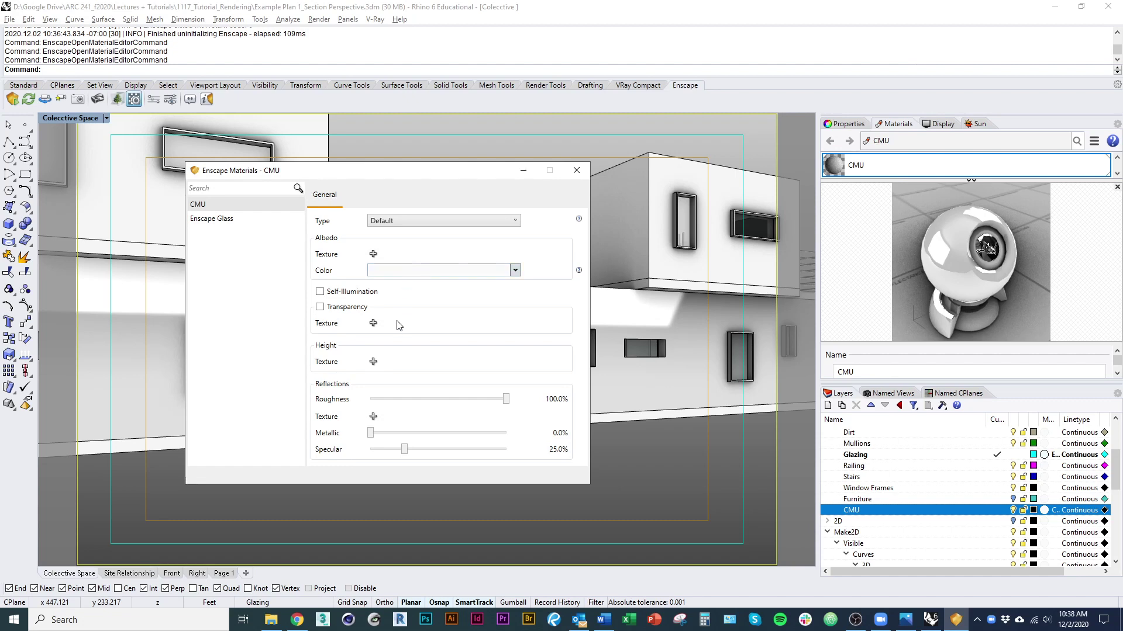
click(372, 255)
click(485, 289)
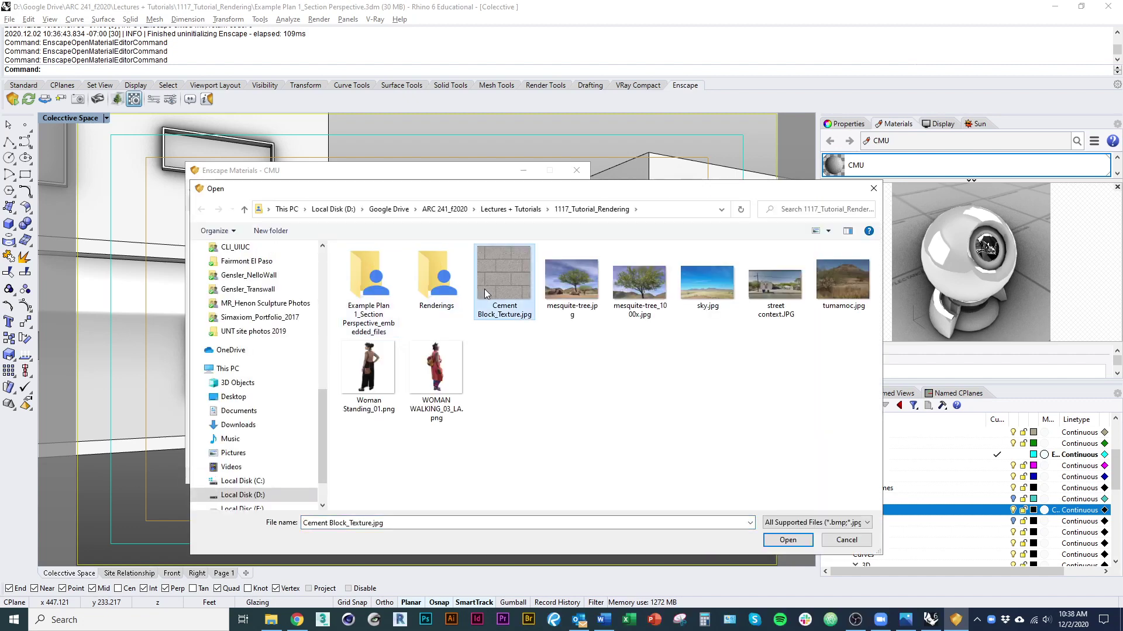
click(799, 536)
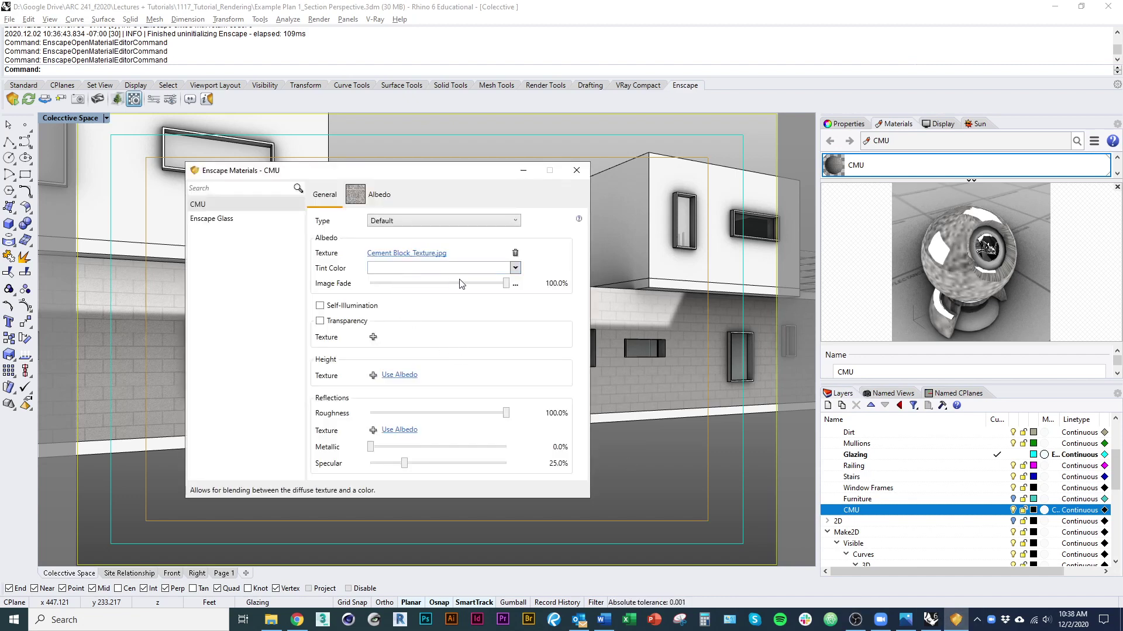
Set the CMU albedo texture's Image Fade to 32.5% and its blend color to black
drag(508, 285, 414, 284)
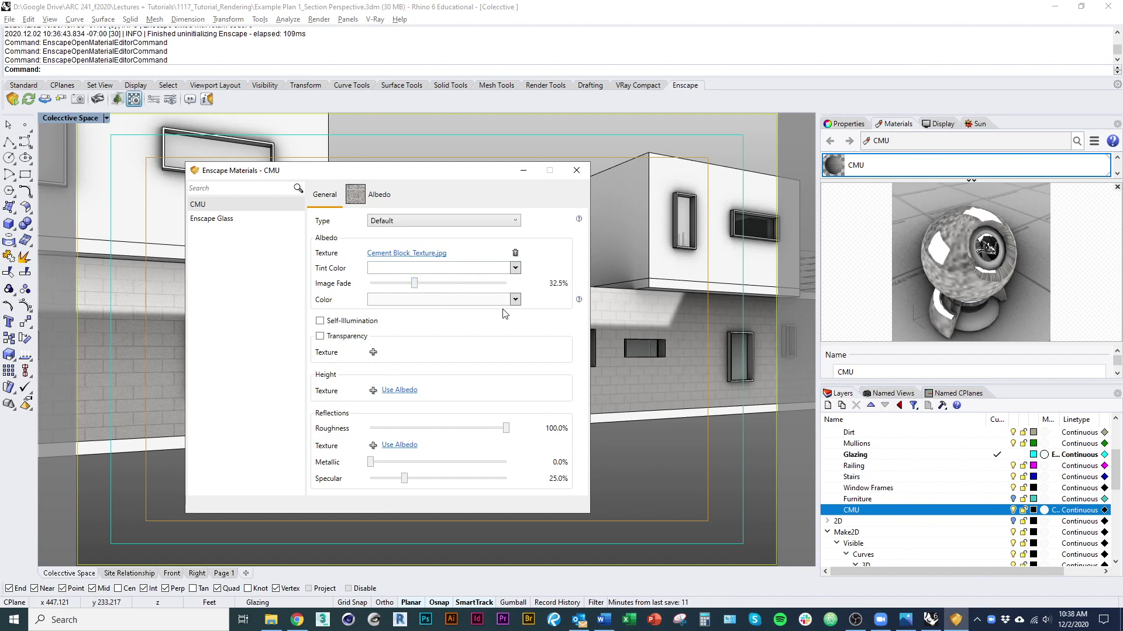
click(952, 622)
click(957, 622)
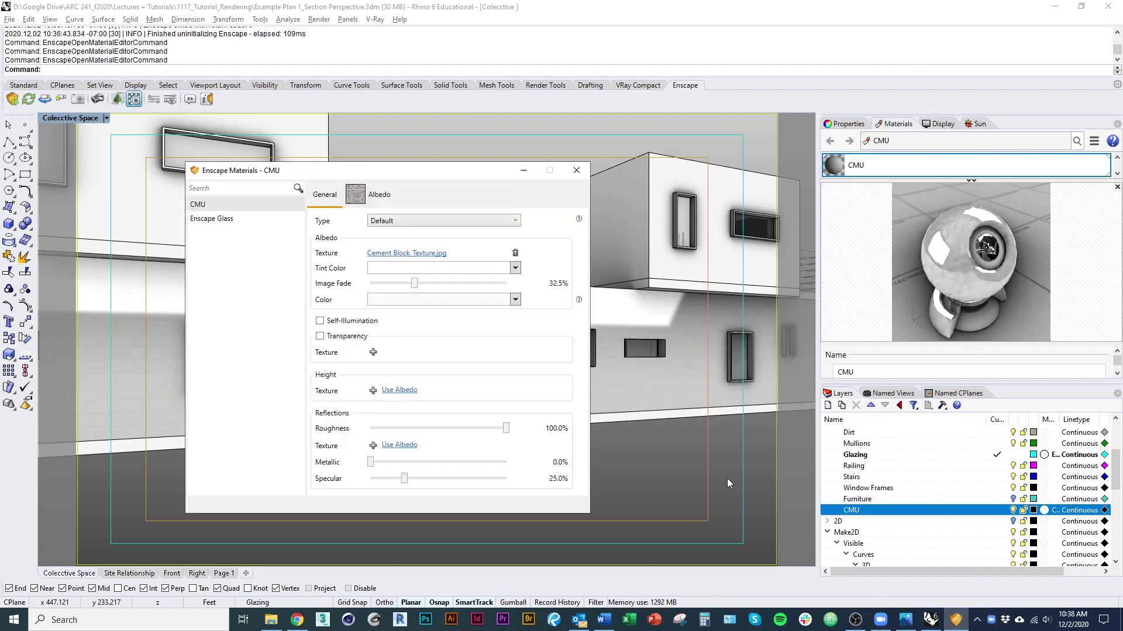
click(443, 301)
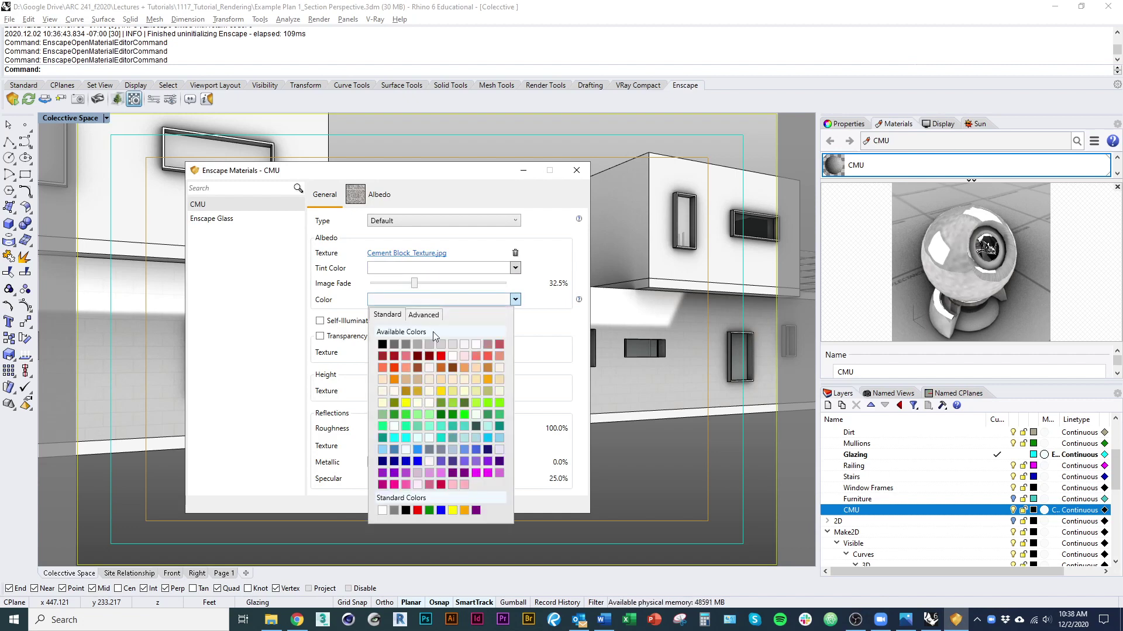
click(382, 346)
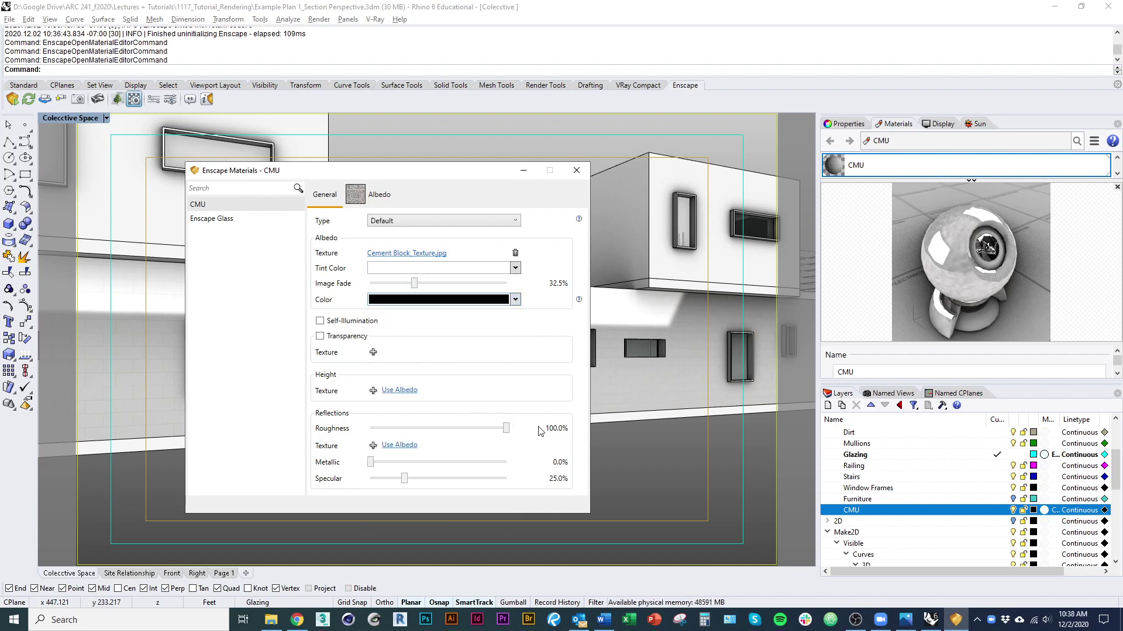
Raise the CMU albedo texture's Image Fade to 100%
click(433, 284)
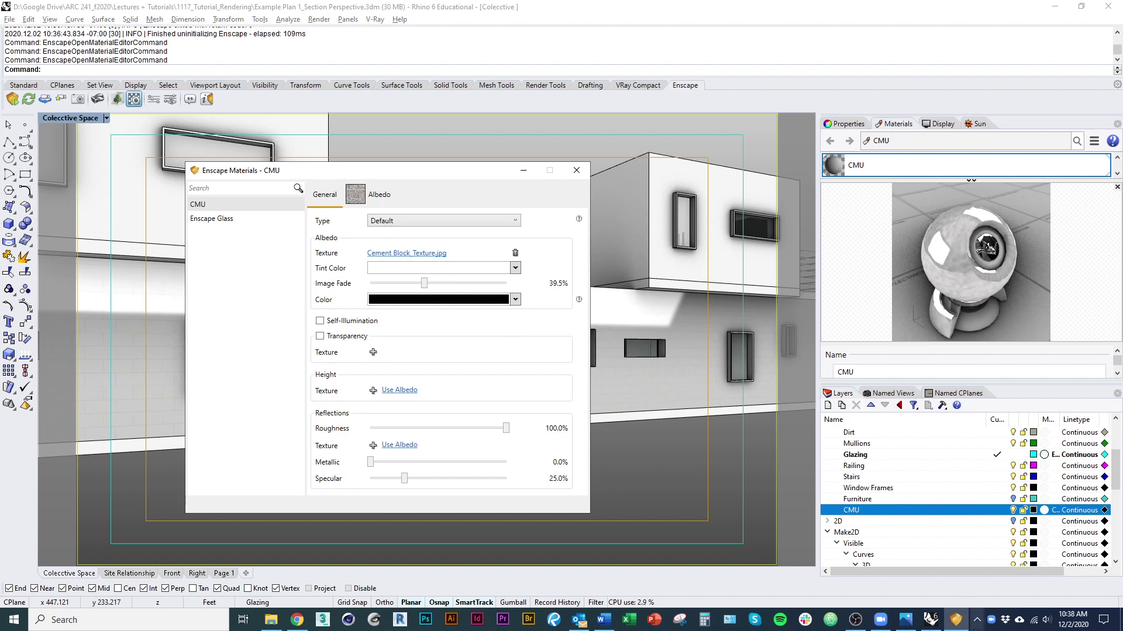
click(957, 619)
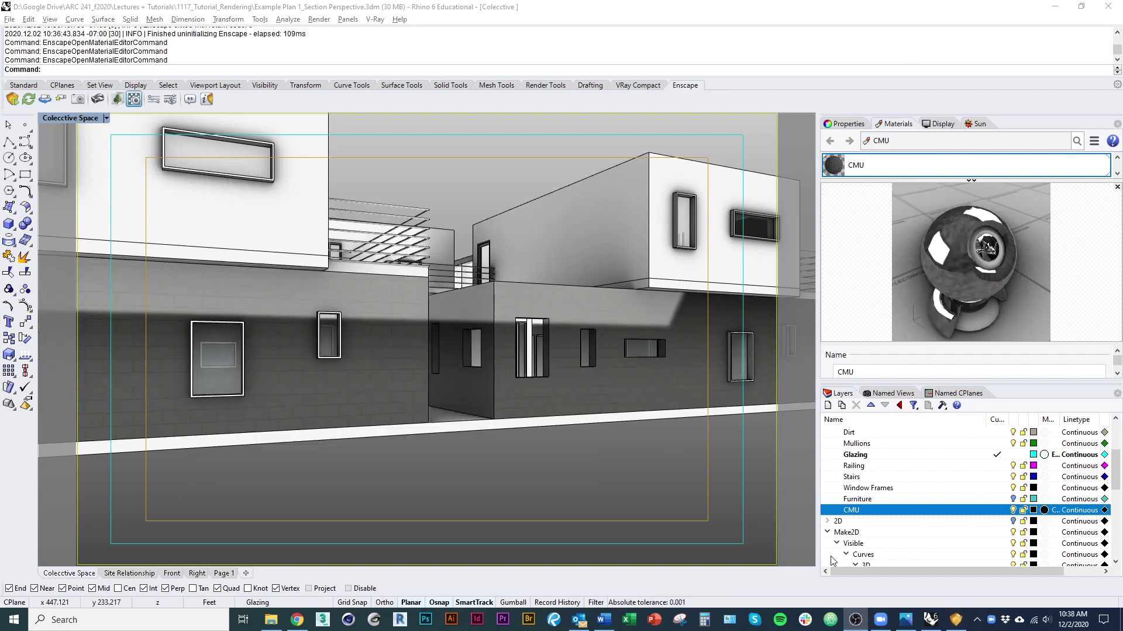
click(957, 620)
drag(425, 285, 506, 284)
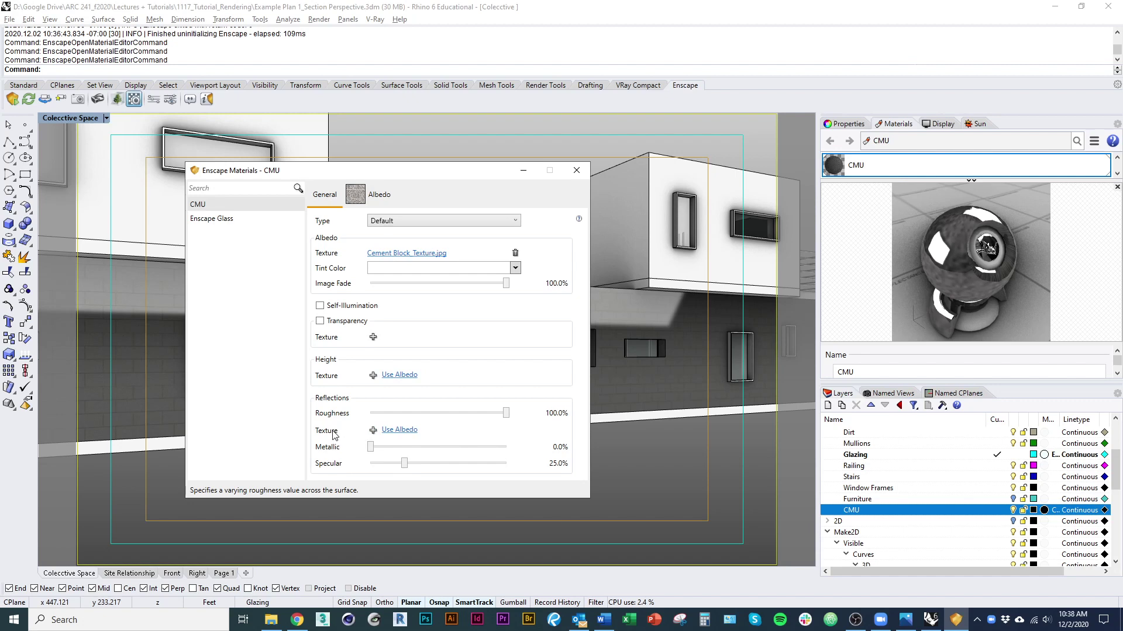
Set the CMU material's specular to 7.8% and its roughness to 86.2%
click(505, 415)
drag(404, 464, 383, 472)
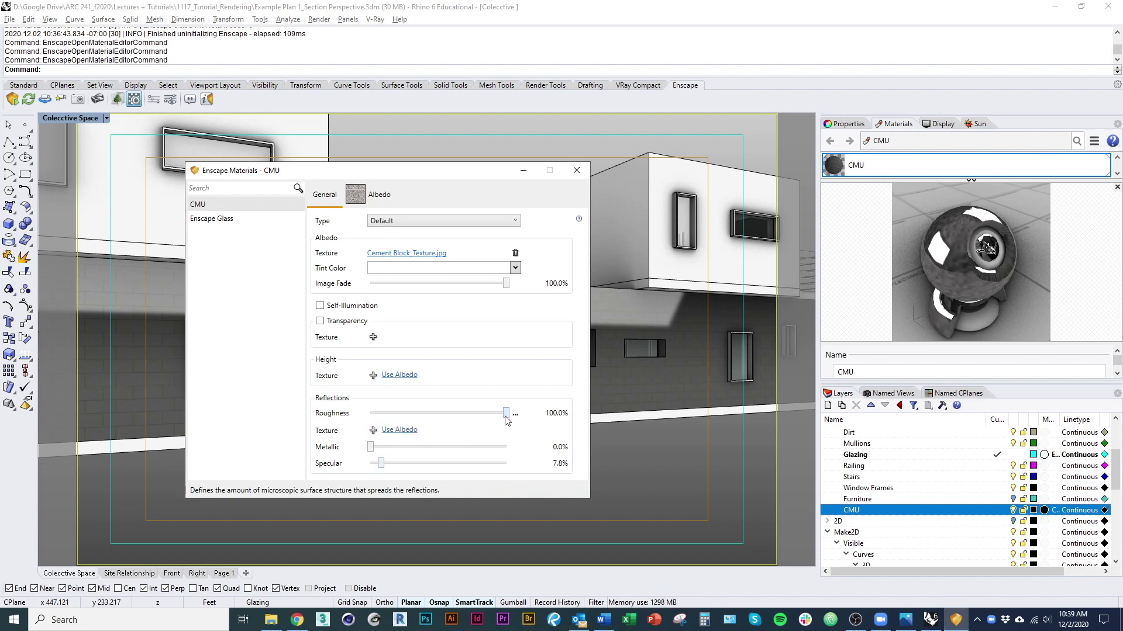
mouse_move(506, 419)
mouse_down()
mouse_move(477, 420)
mouse_move(487, 420)
mouse_up()
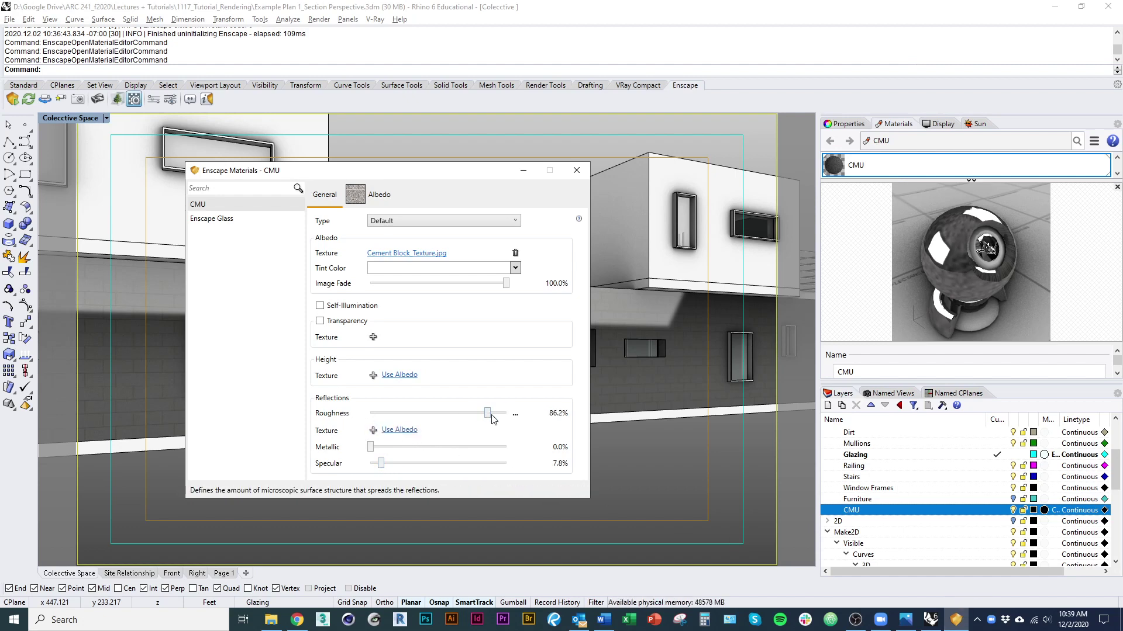
click(515, 415)
click(507, 420)
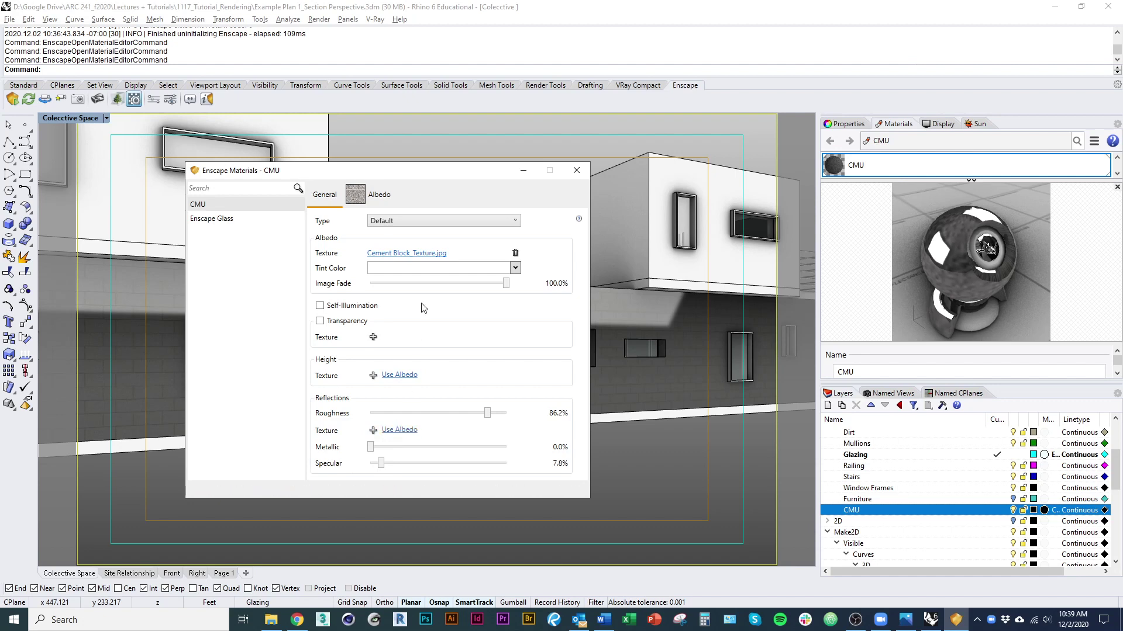
Load Cement Block_Texture.jpg as the CMU material's roughness texture under Reflections
click(373, 431)
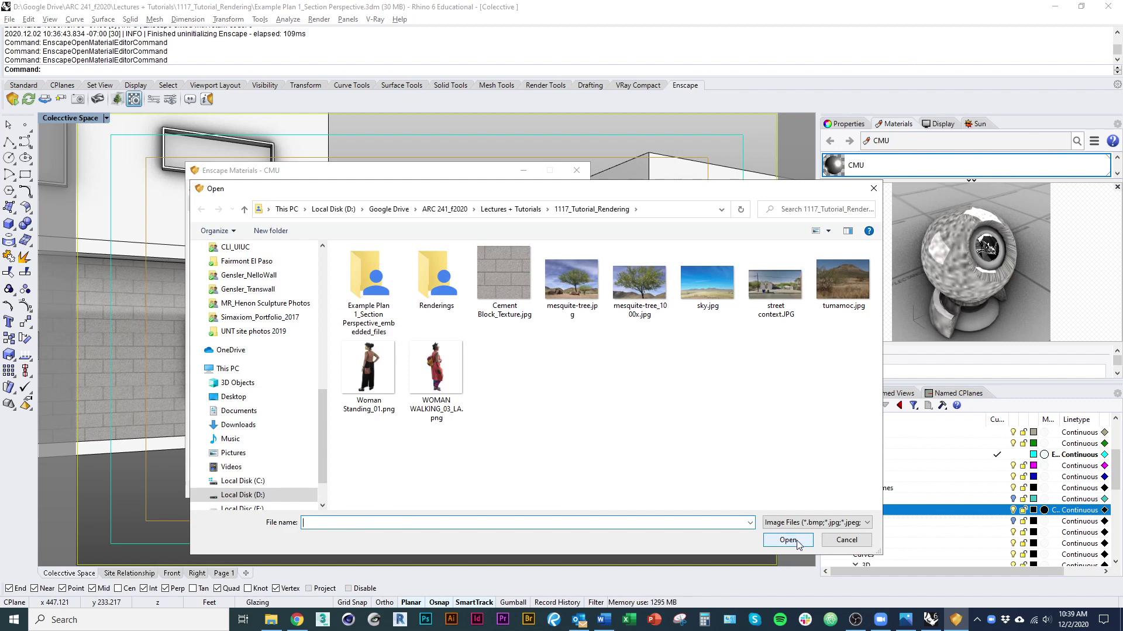
click(504, 277)
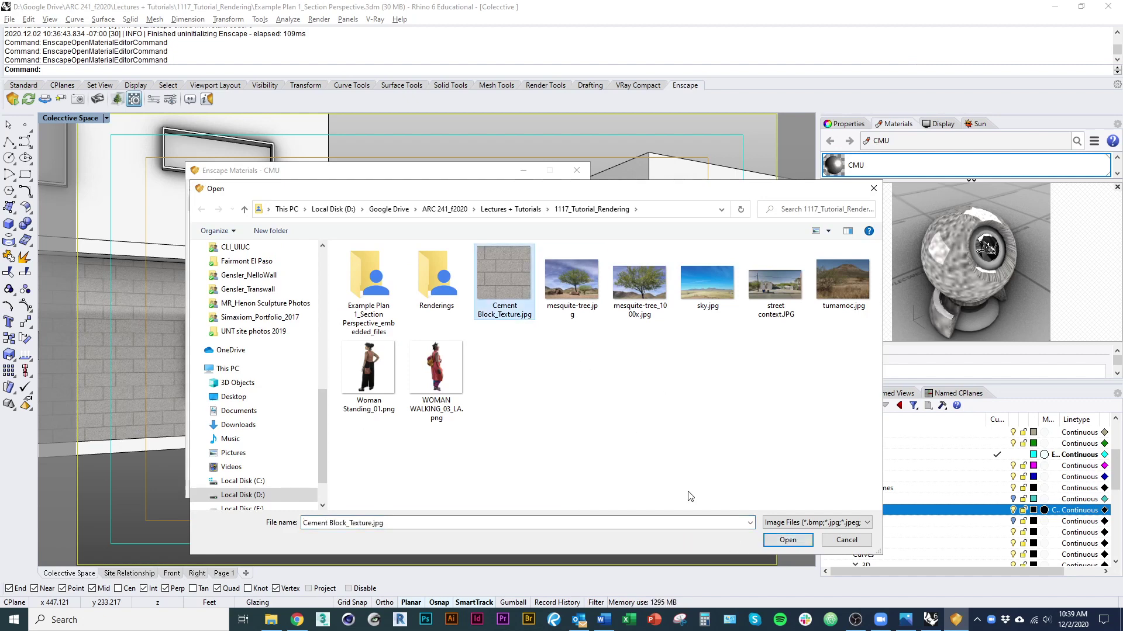
click(787, 540)
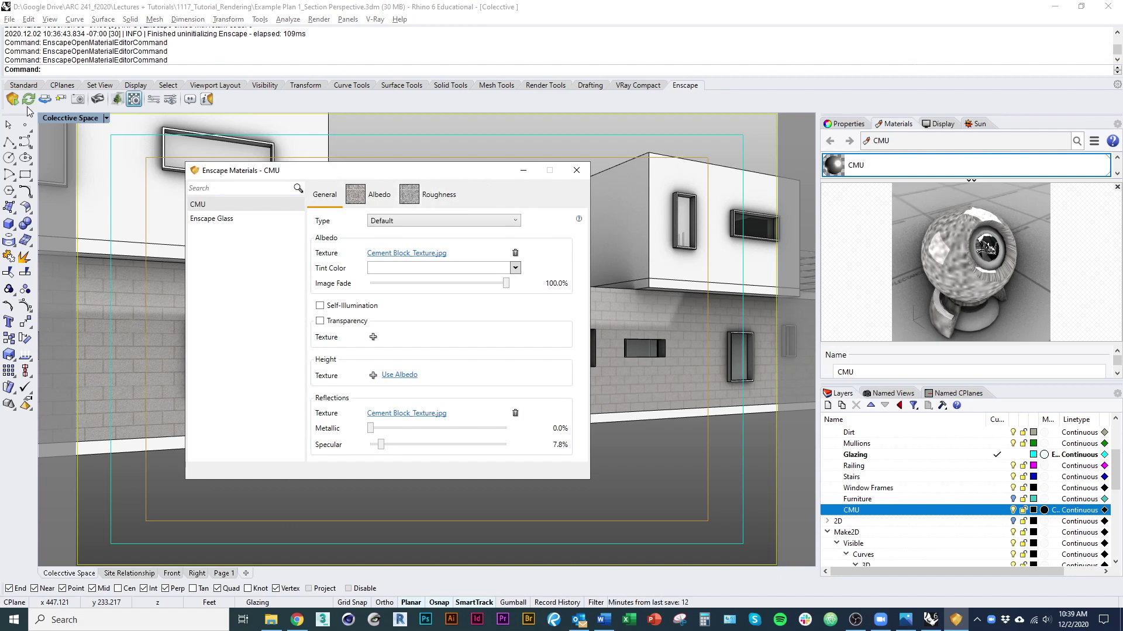
Close the Enscape material editor and move the Rhino window aside to make room for the live render
click(576, 170)
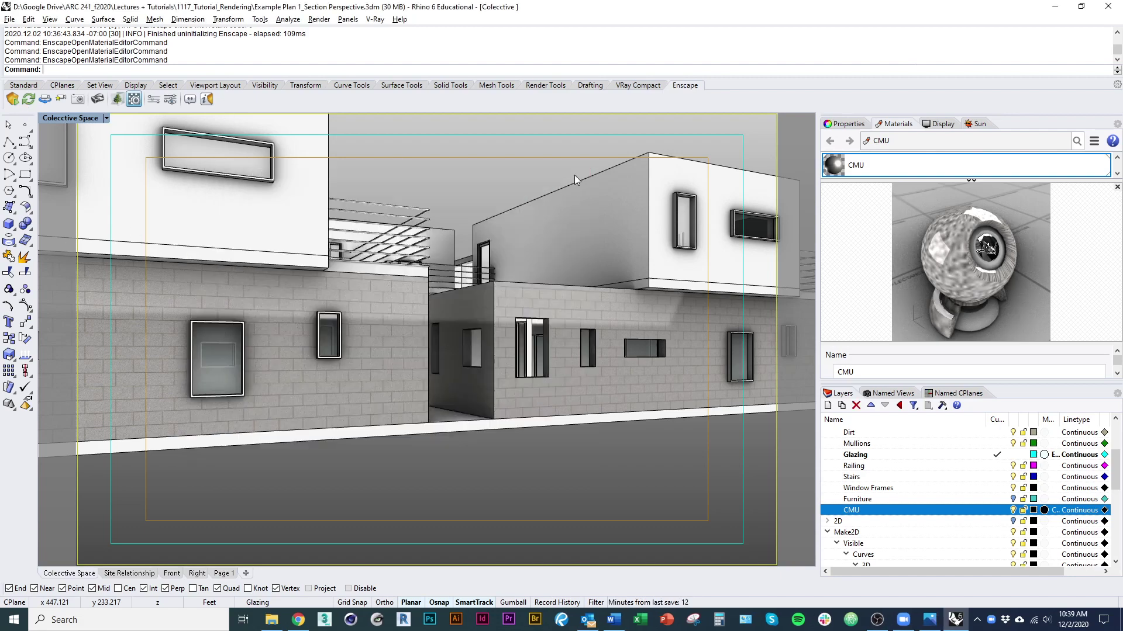
double_click(676, 5)
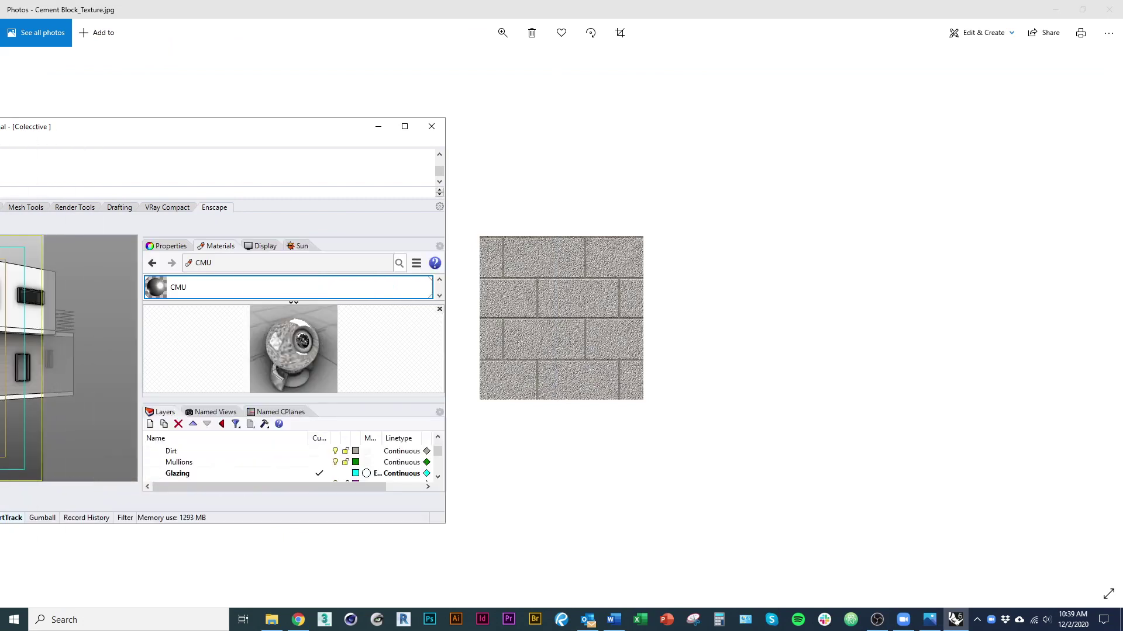
drag(6, 126, 0, 126)
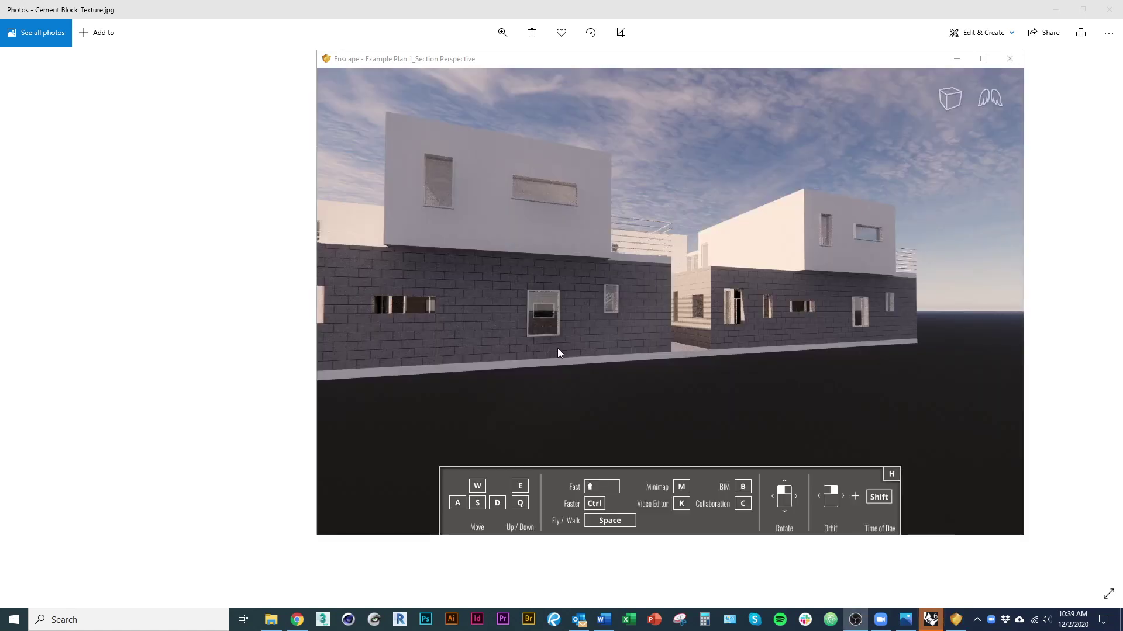
Examine the block texture's scale, joints and surface roughness on the CMU walls in the live render, up close and from afar
scroll(702, 325, up, 5)
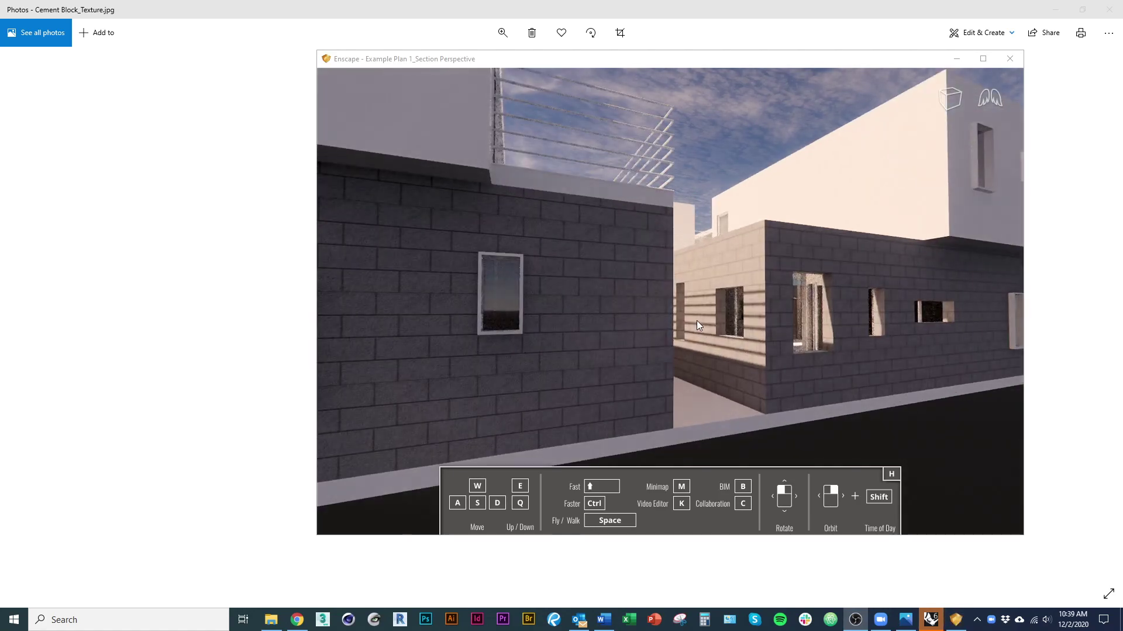
scroll(697, 320, up, 3)
right_drag(703, 363, 738, 362)
scroll(800, 329, up, 3)
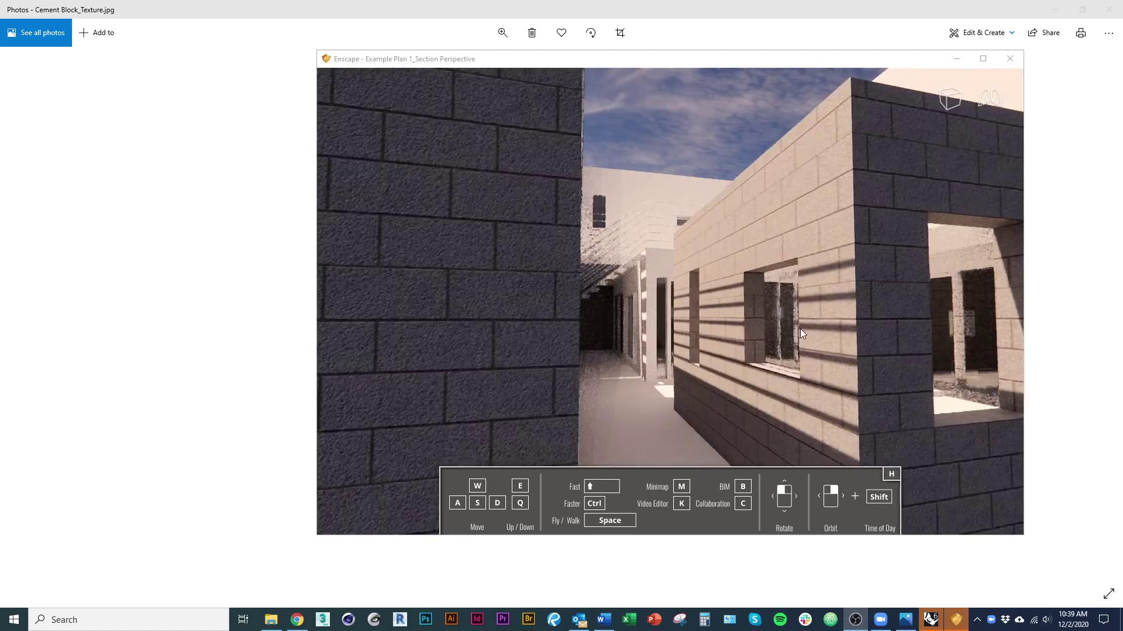
scroll(790, 334, down, 5)
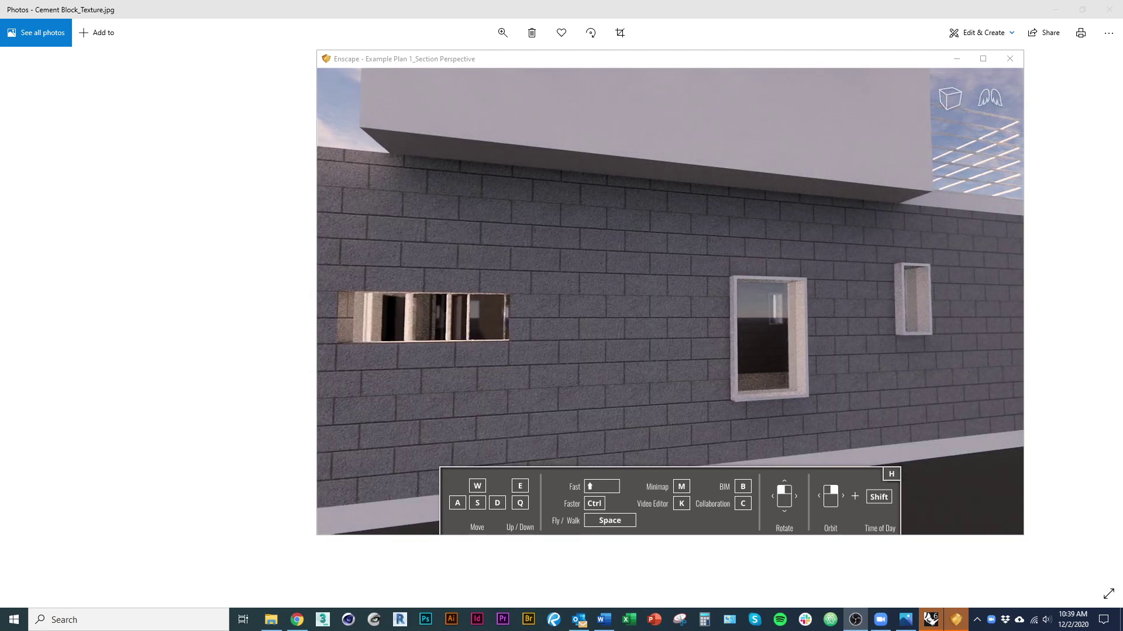
key(a)
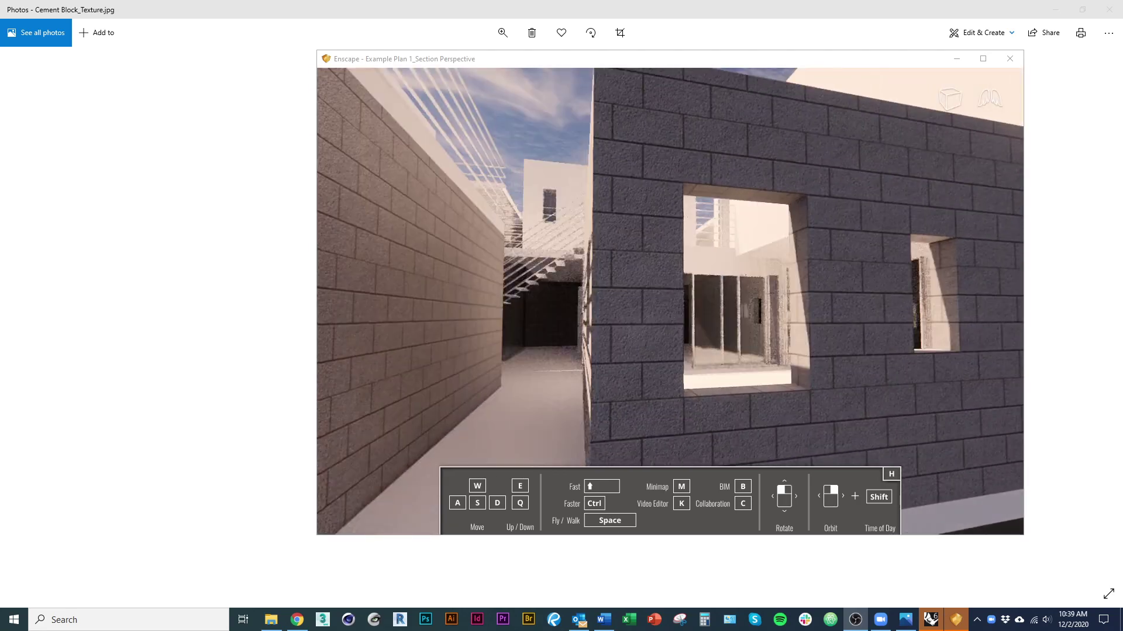
scroll(672, 346, up, 3)
right_drag(660, 345, 684, 346)
scroll(710, 349, down, 3)
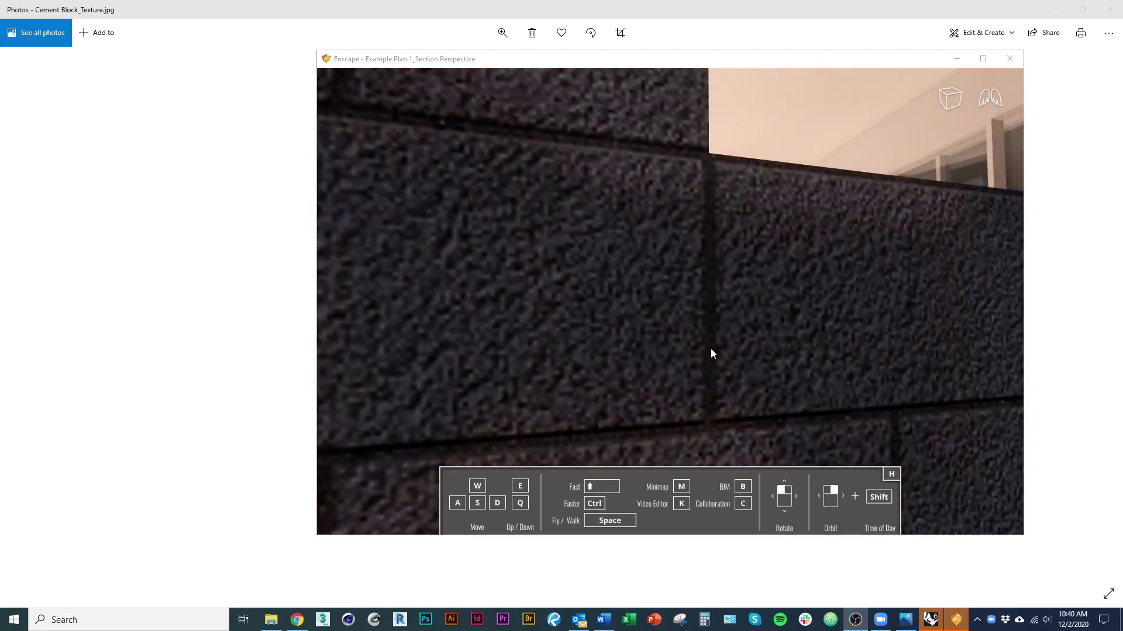
scroll(714, 349, down, 5)
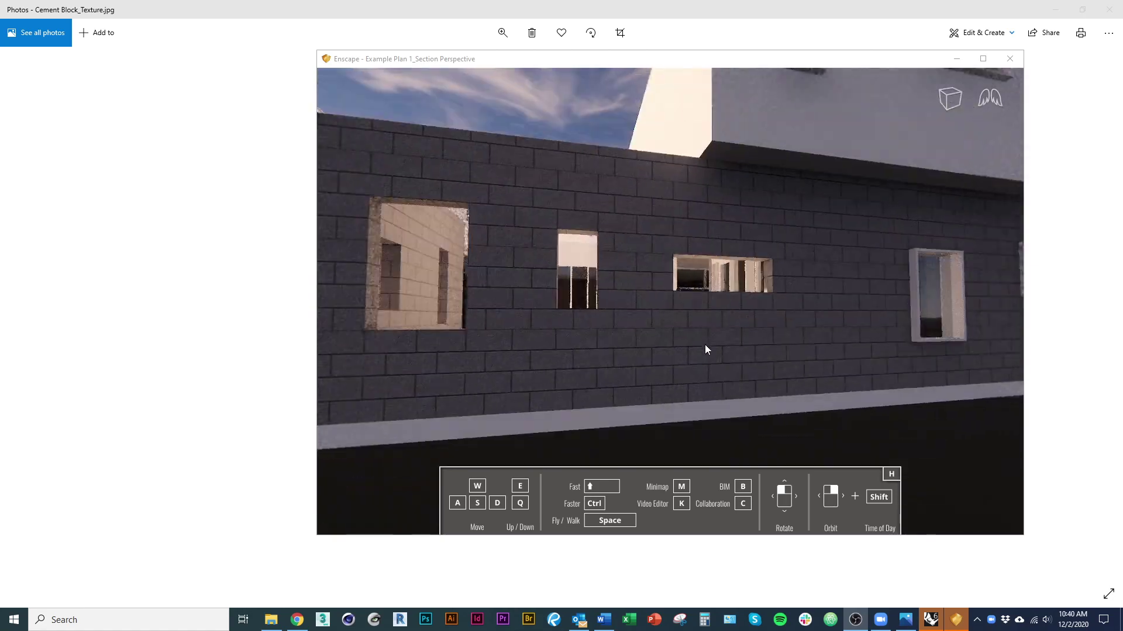
scroll(705, 345, down, 1)
middle_drag(704, 344, 613, 343)
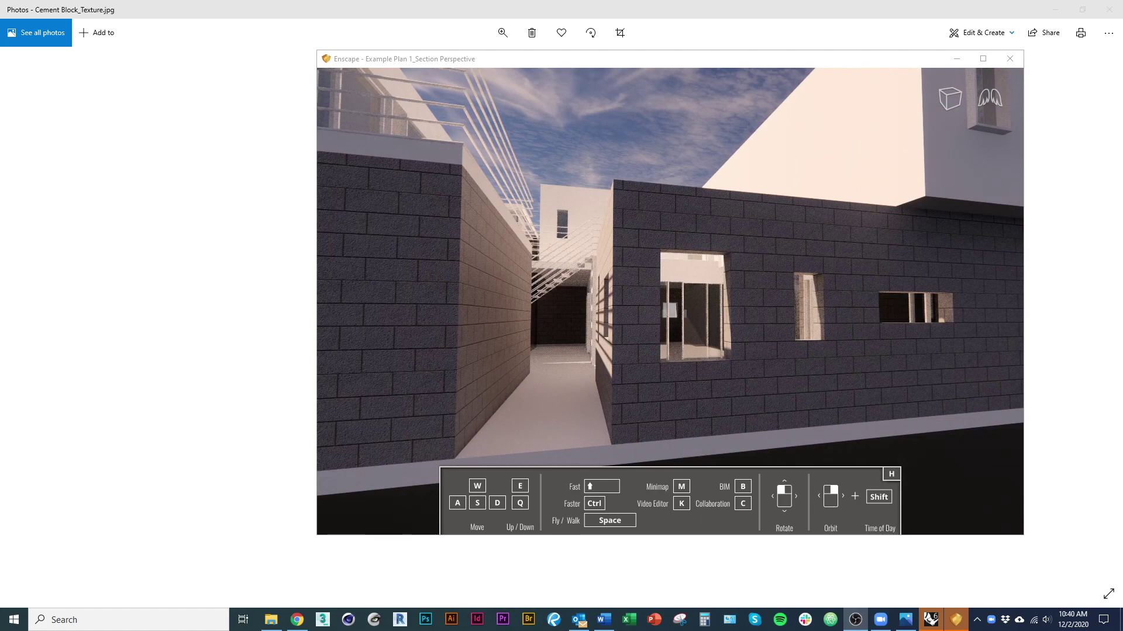
right_drag(637, 340, 767, 321)
scroll(760, 314, up, 1)
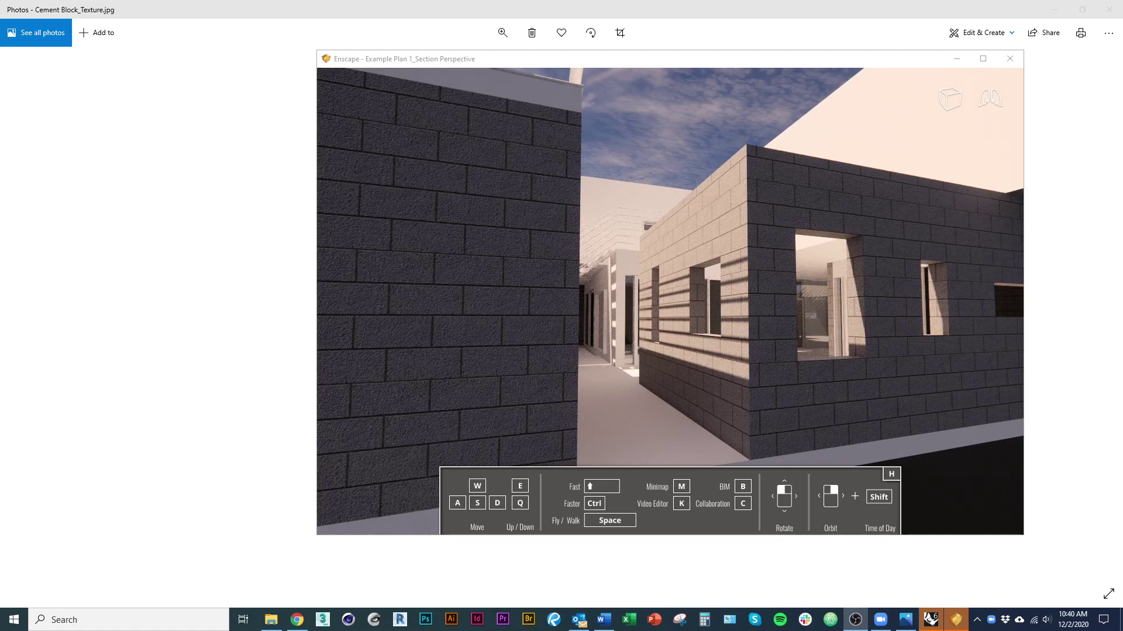
Reopen the CMU material beside the live render and set its specular to 57.3%
key(alt+Tab)
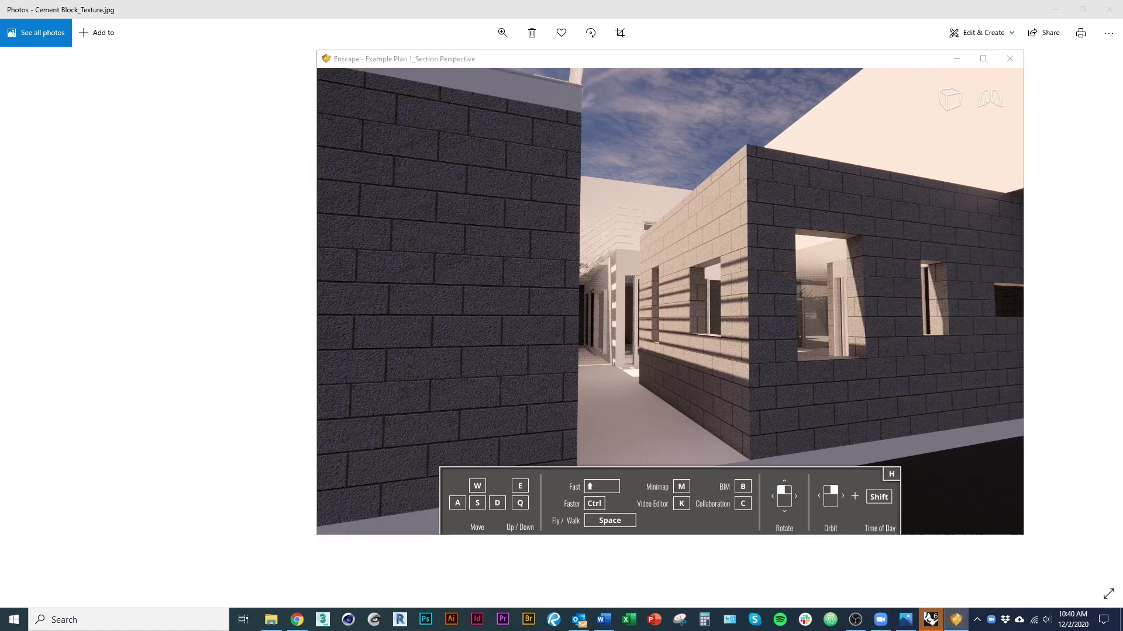
key(alt+Tab)
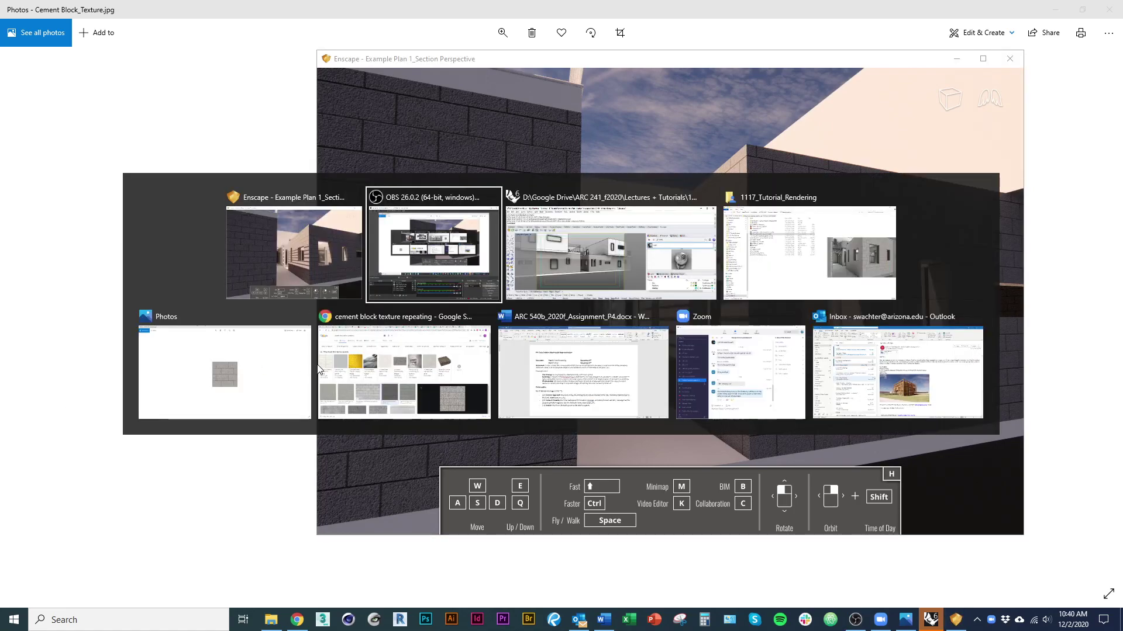
click(585, 257)
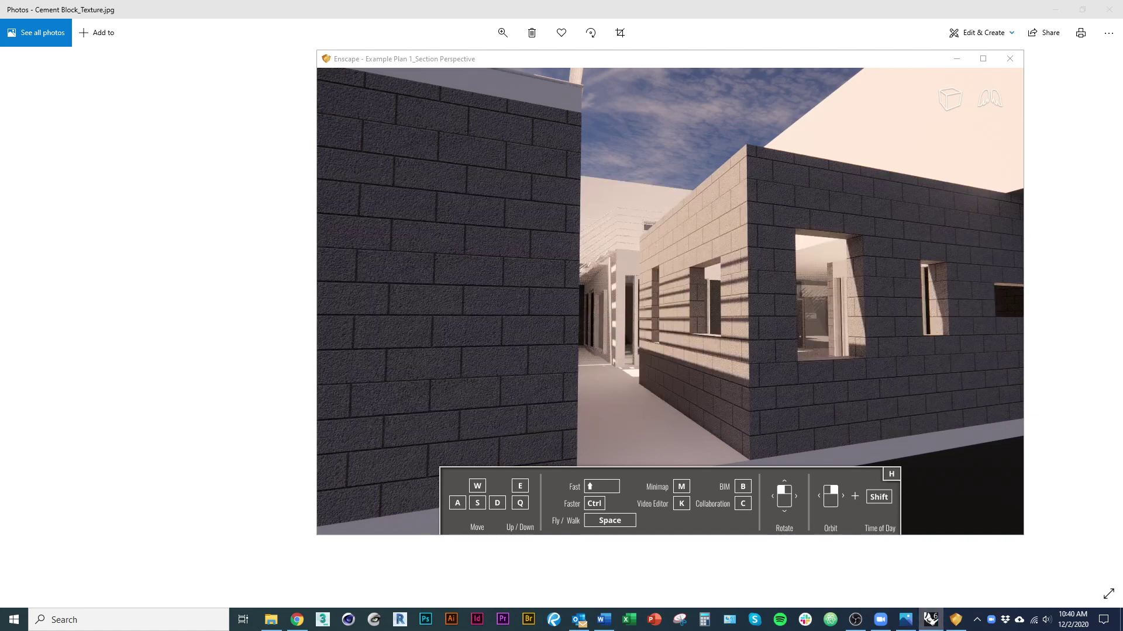
click(207, 208)
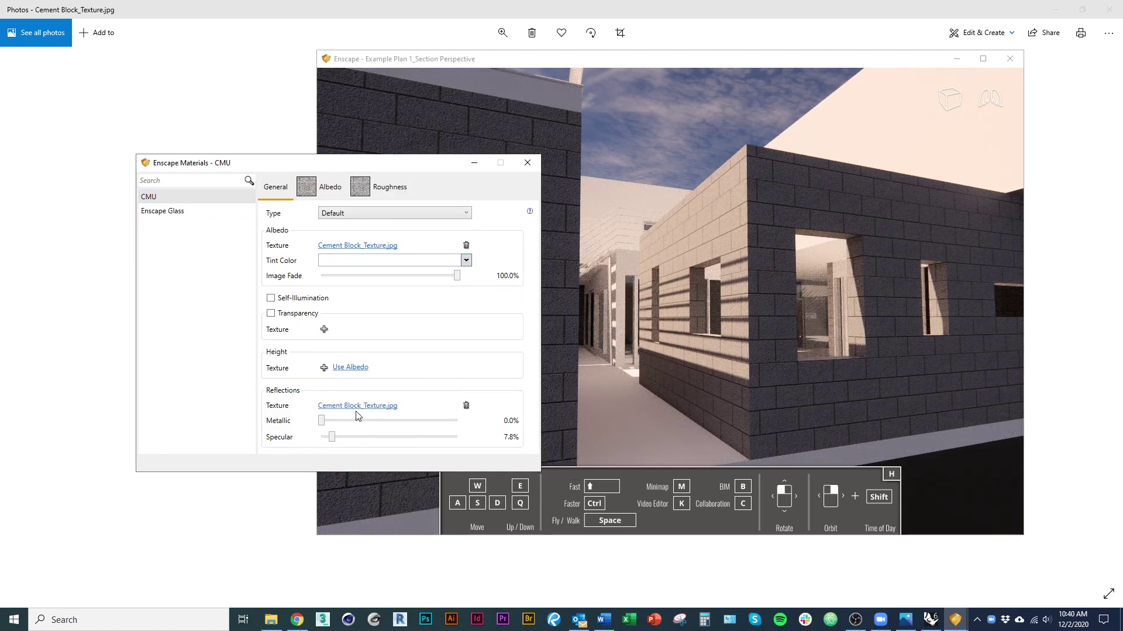
drag(331, 438, 355, 436)
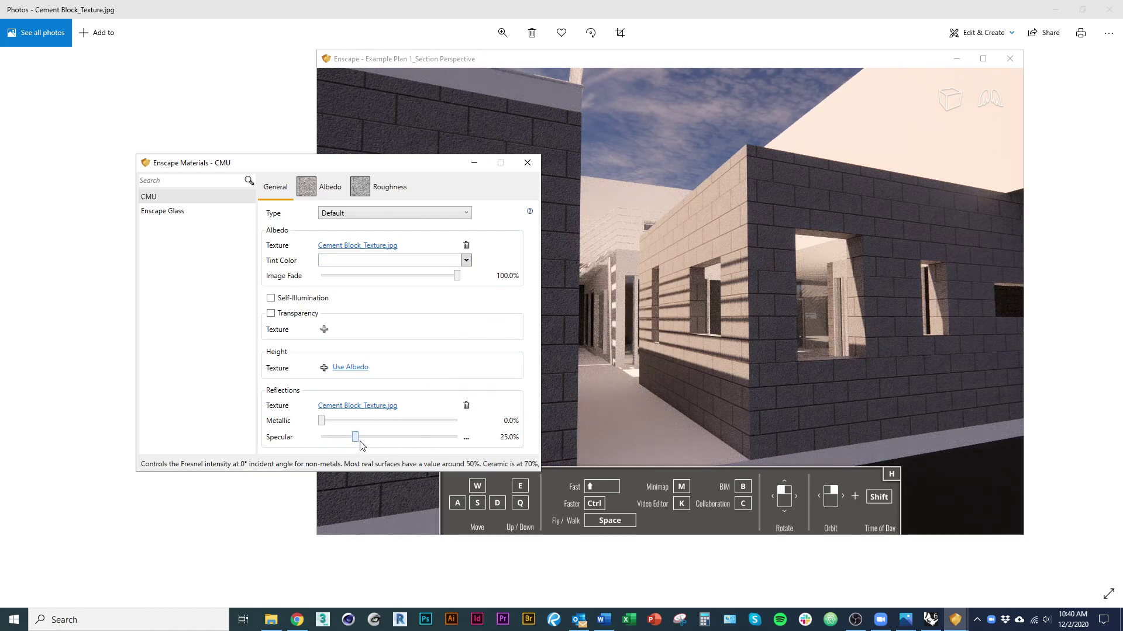
drag(361, 442, 410, 441)
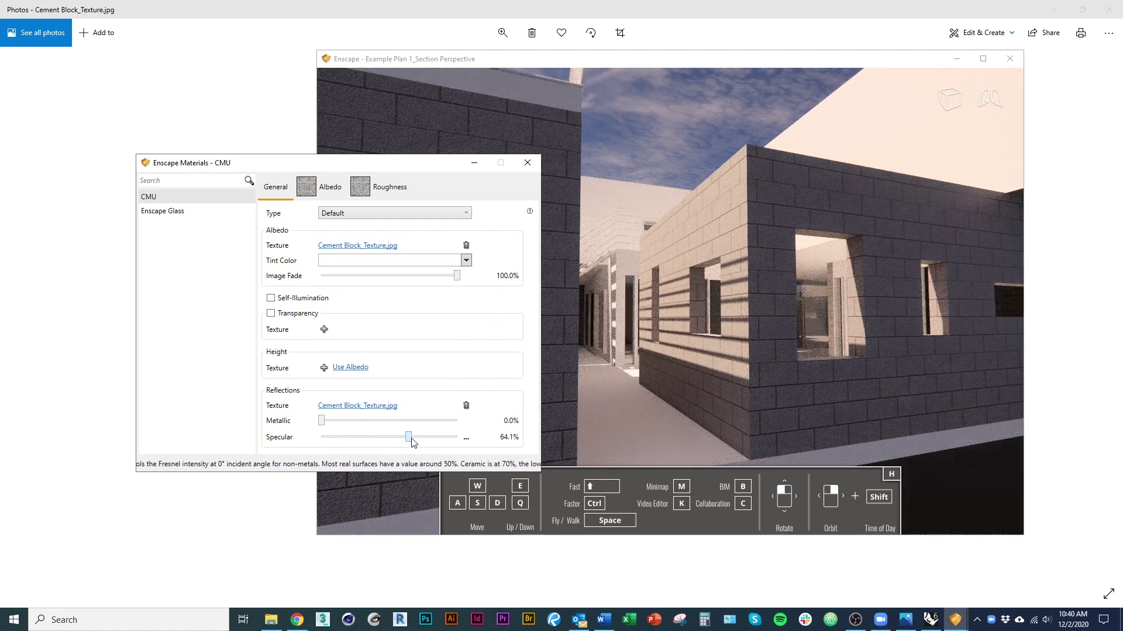
mouse_move(411, 439)
mouse_down()
mouse_move(442, 441)
mouse_move(402, 440)
mouse_up()
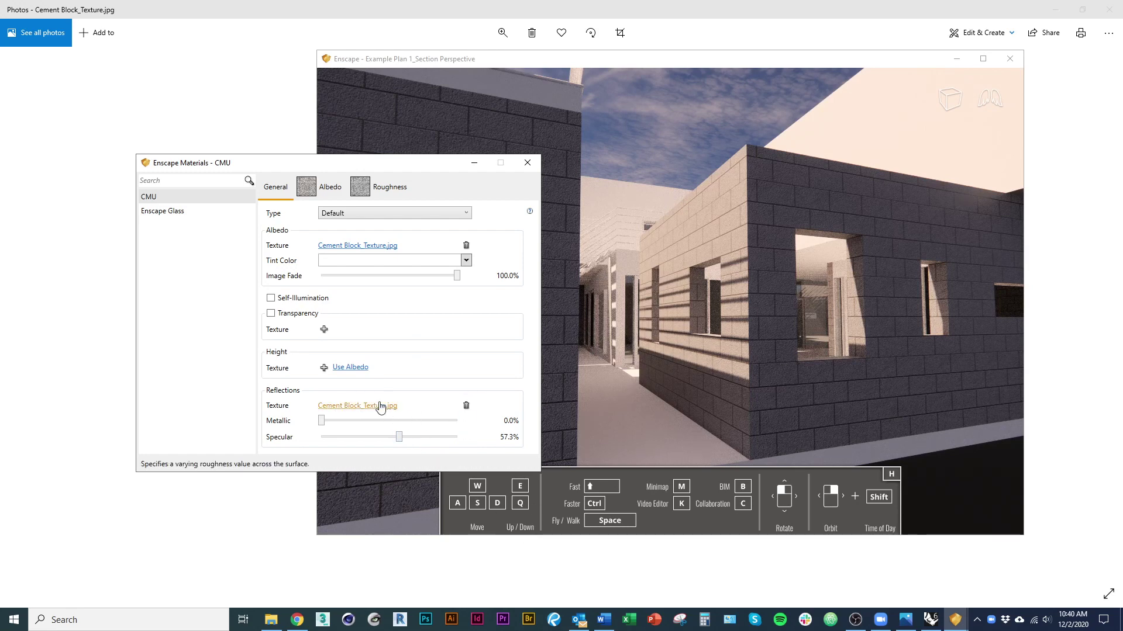
Launch Photoshop, close the photo viewer, and open Cement Block_Texture.jpg in Photoshop
click(435, 620)
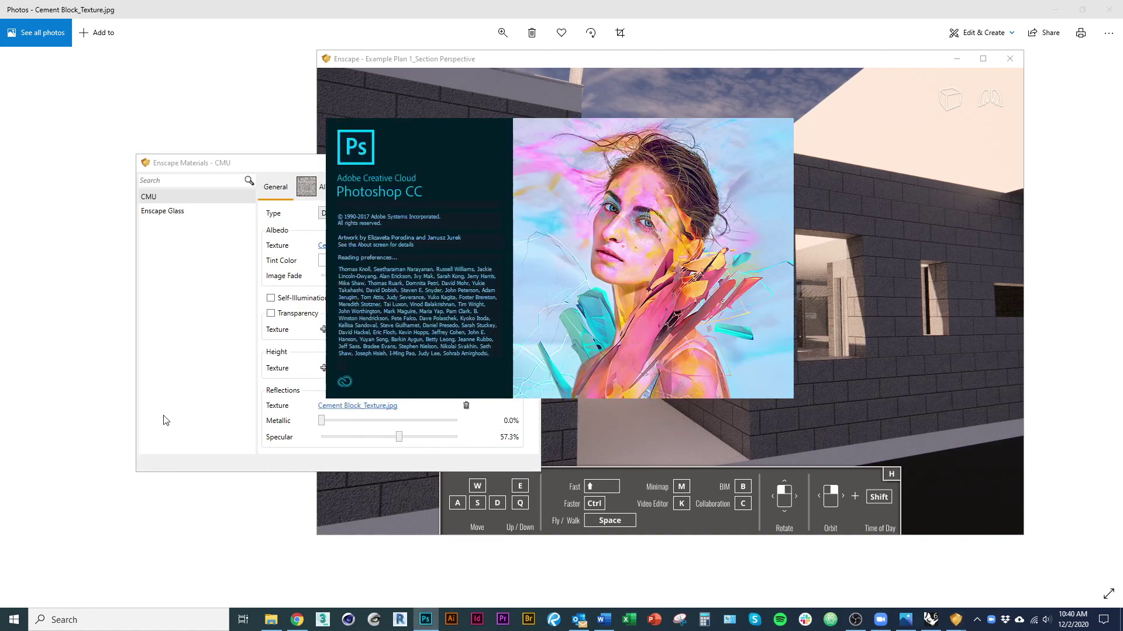
click(275, 164)
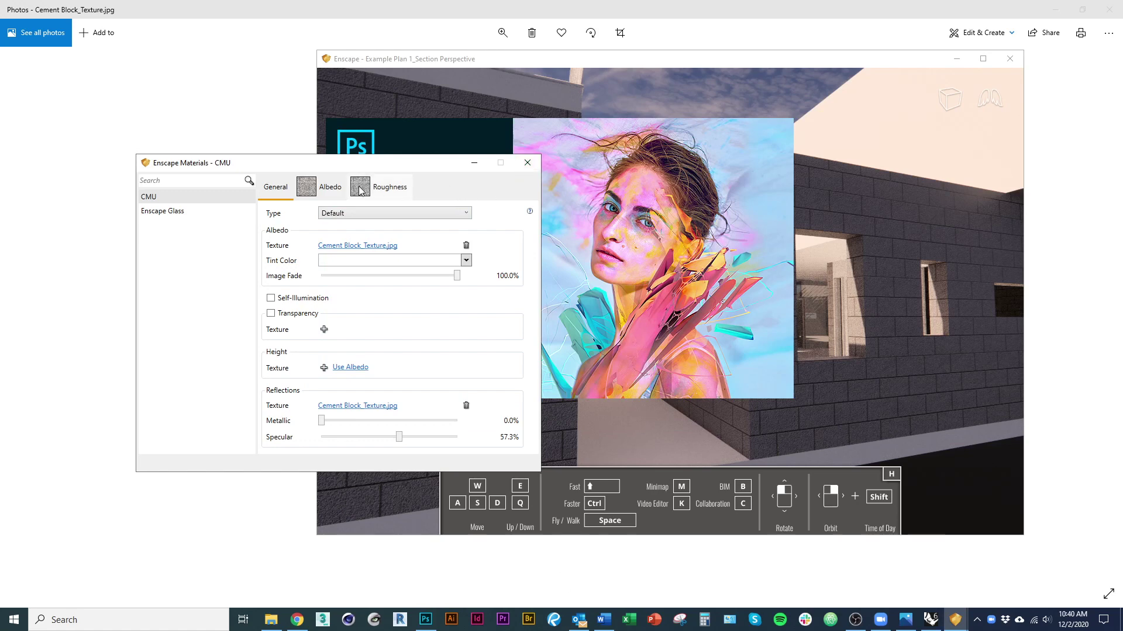
click(272, 620)
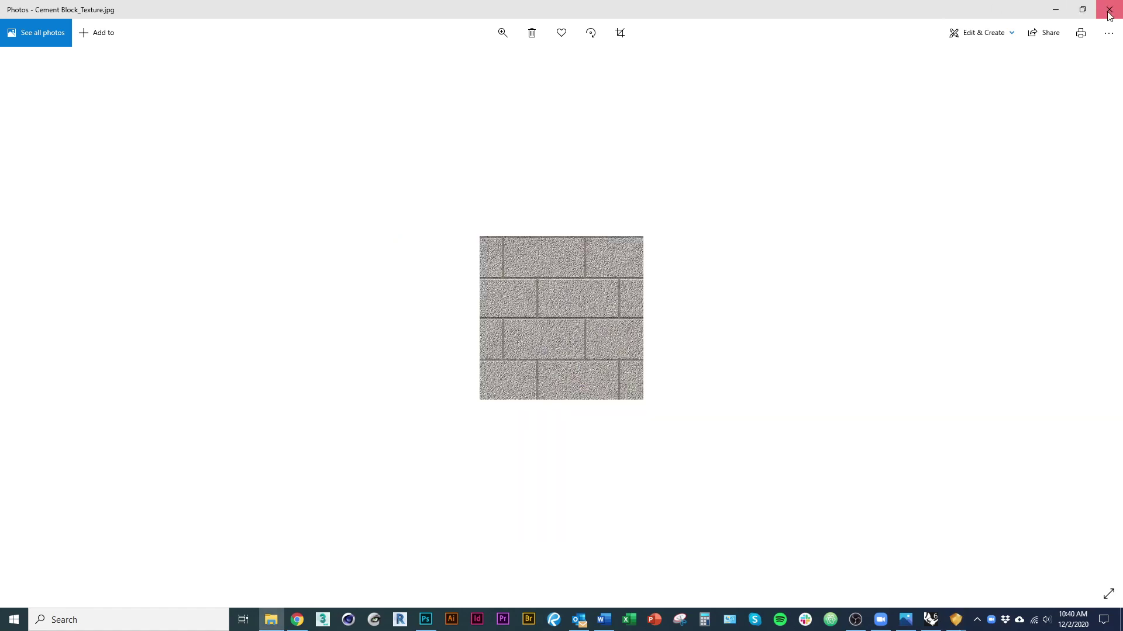
click(1109, 10)
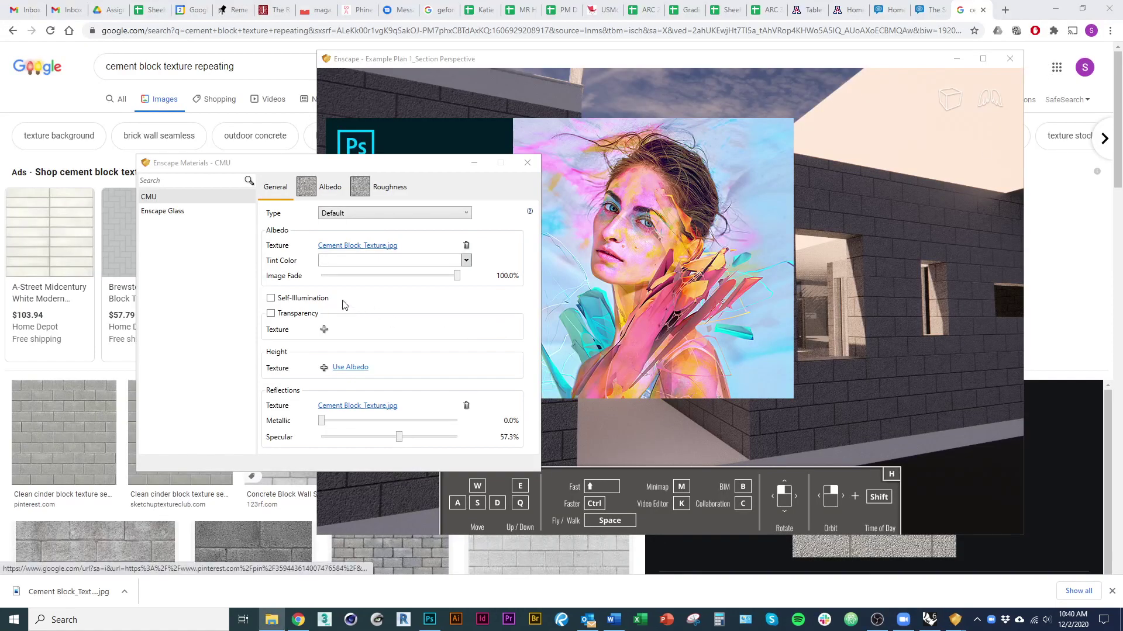
key(alt+Tab)
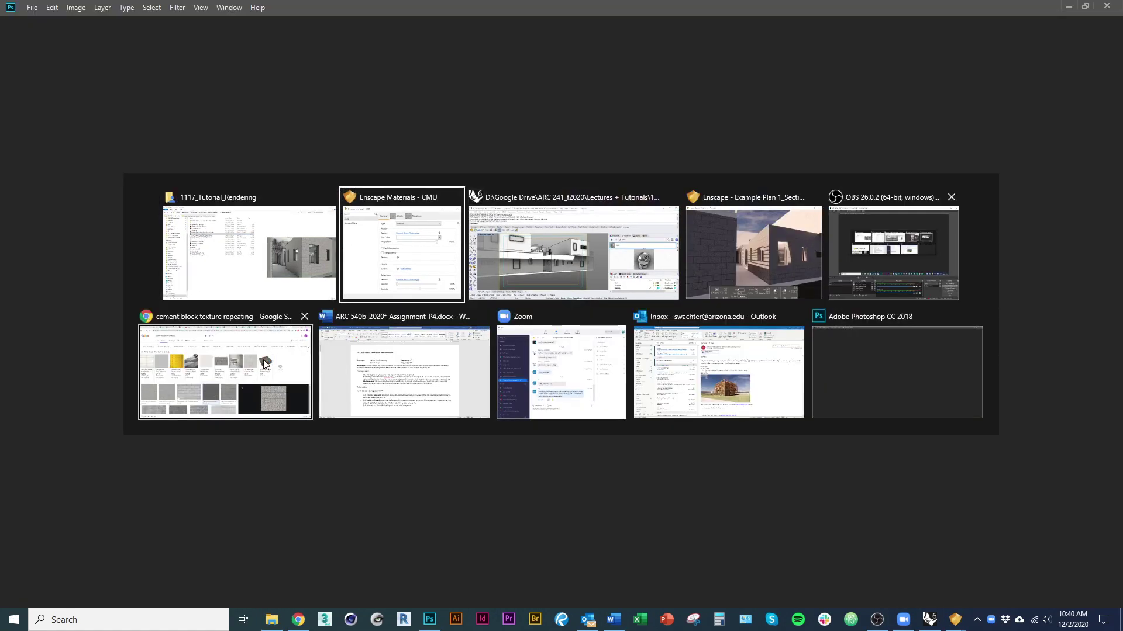
click(431, 621)
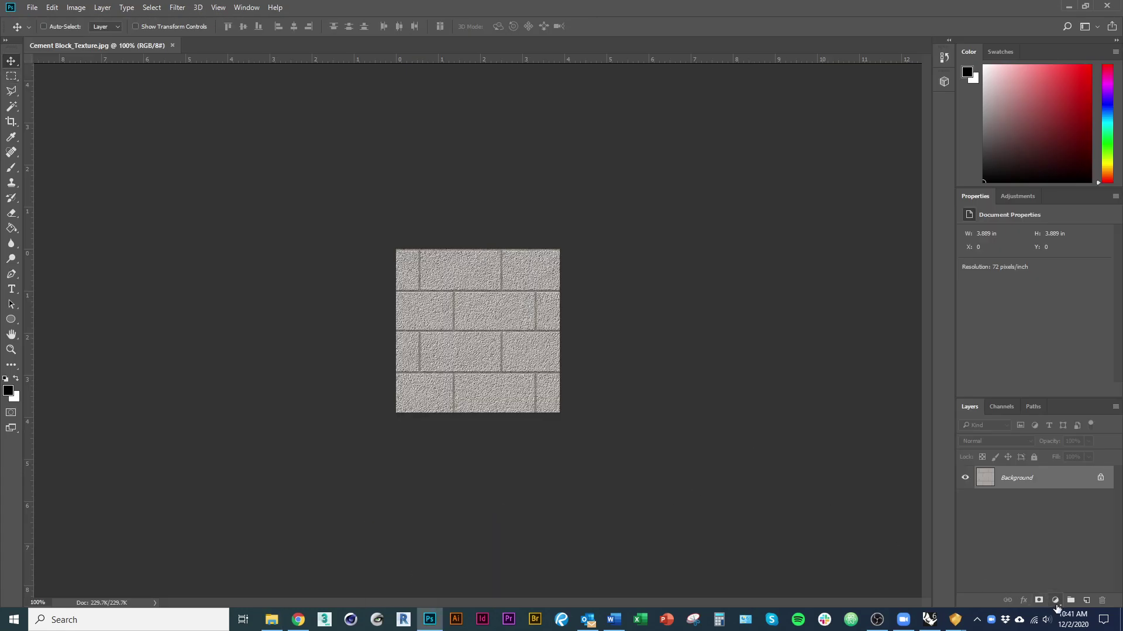
click(1056, 601)
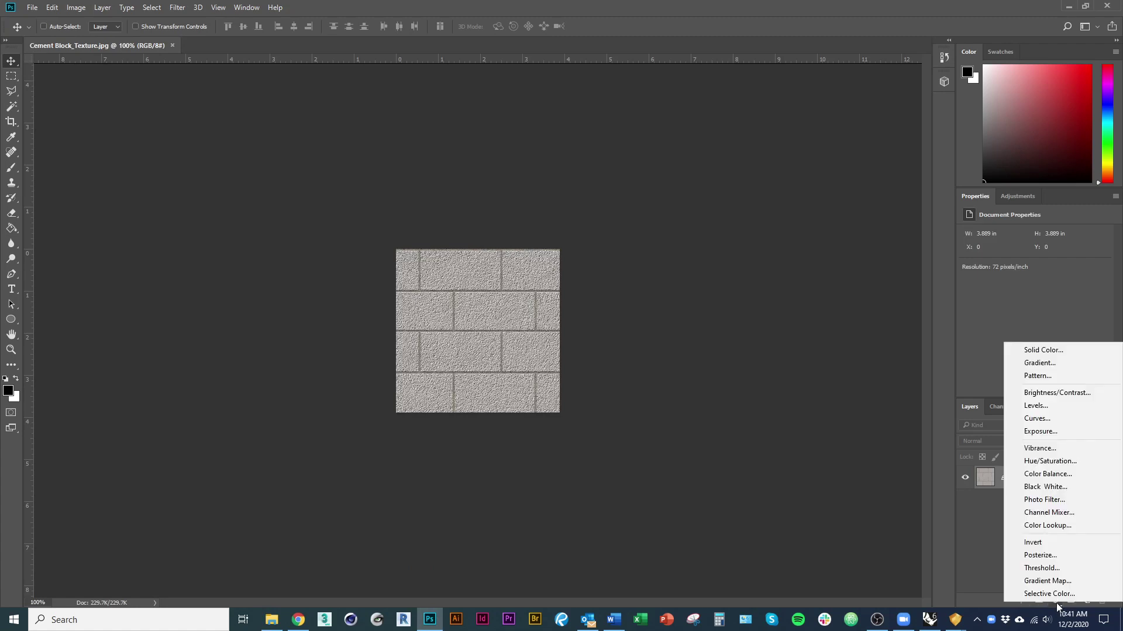
click(1056, 462)
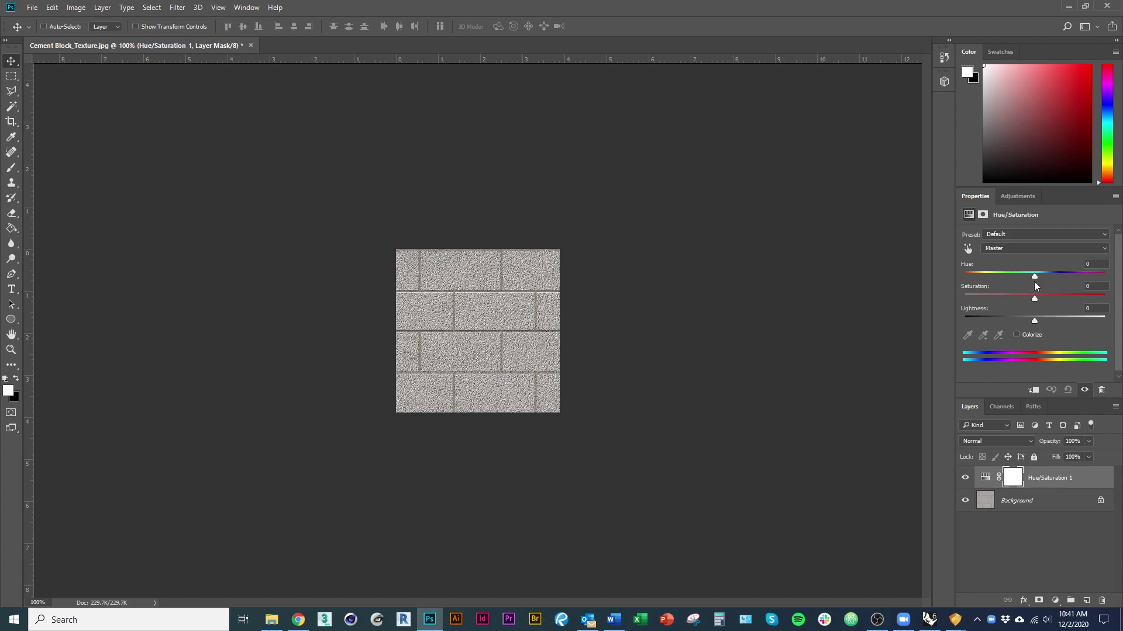
drag(1034, 299, 1030, 299)
click(1103, 601)
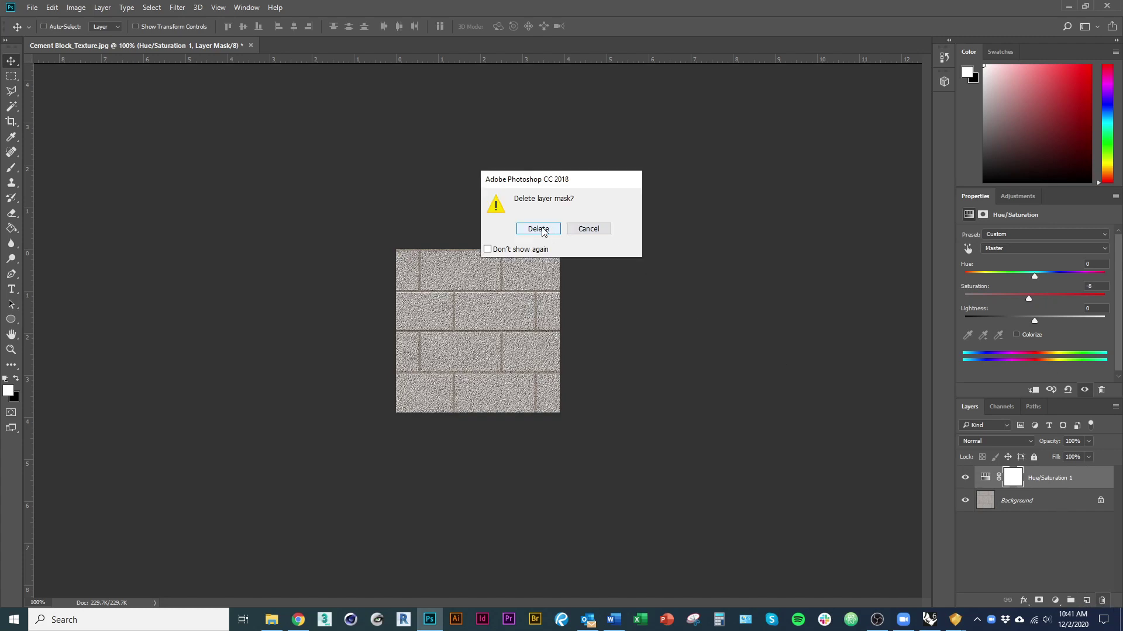
key(Return)
click(1104, 601)
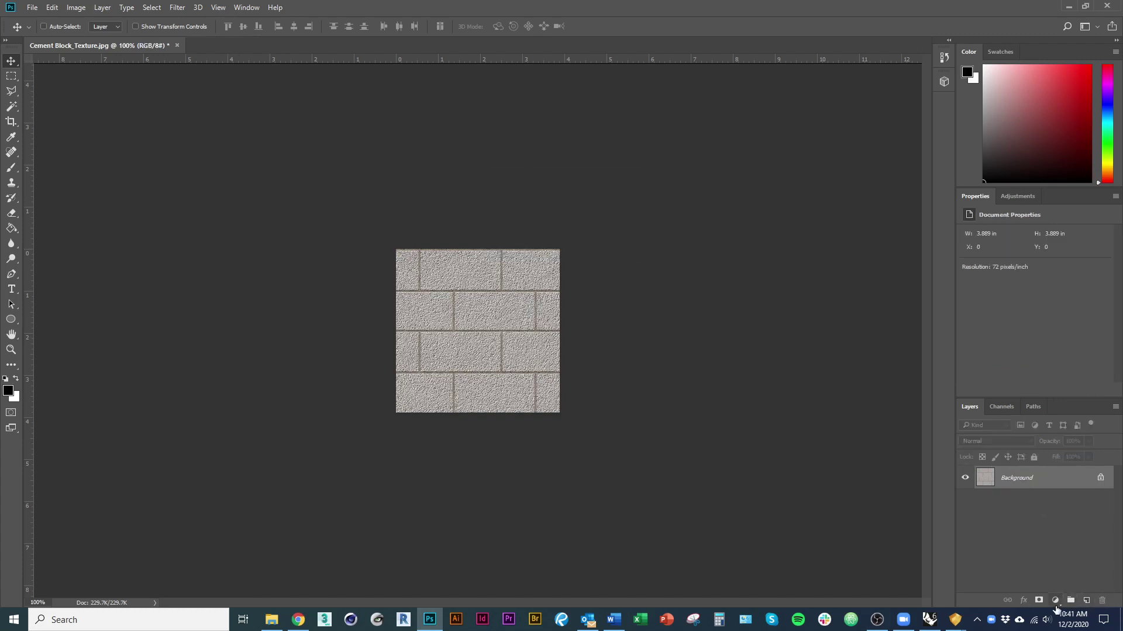
Add an Exposure adjustment layer over the block texture with exposure +1.22 and offset -0.0667
click(1056, 600)
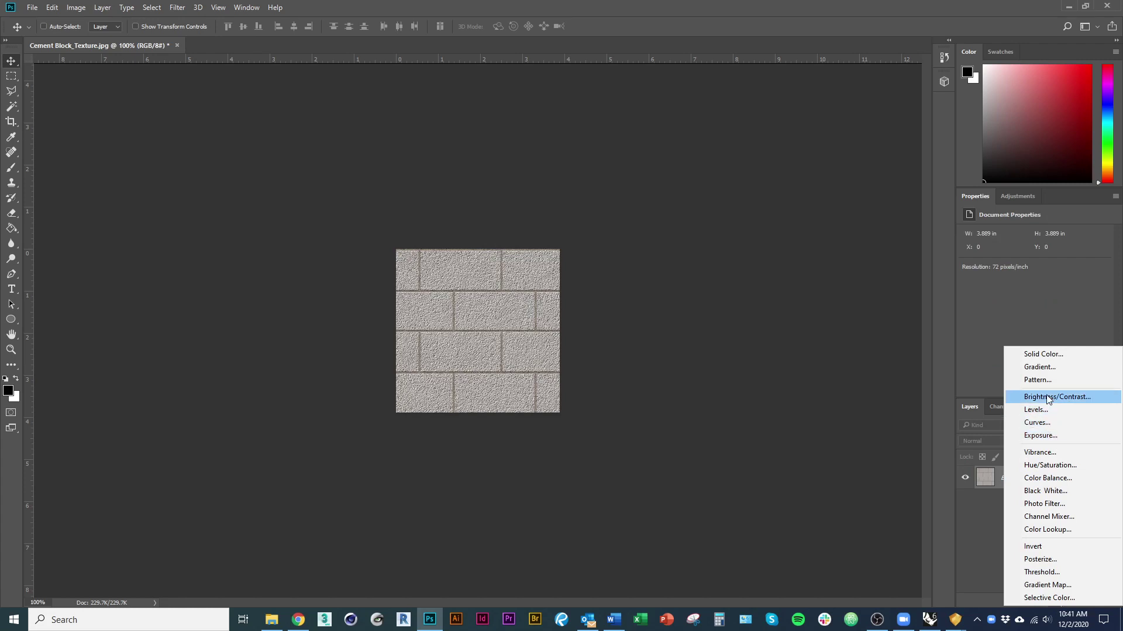
click(1046, 437)
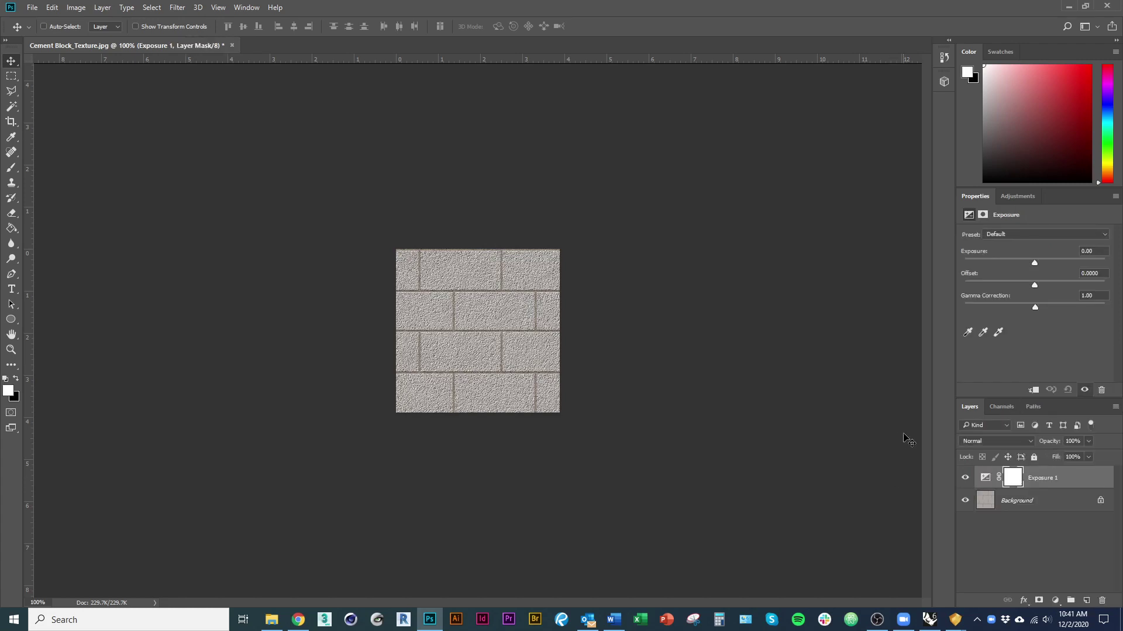
mouse_move(1034, 265)
mouse_down()
mouse_move(1044, 263)
mouse_move(1024, 284)
mouse_move(1047, 266)
mouse_up()
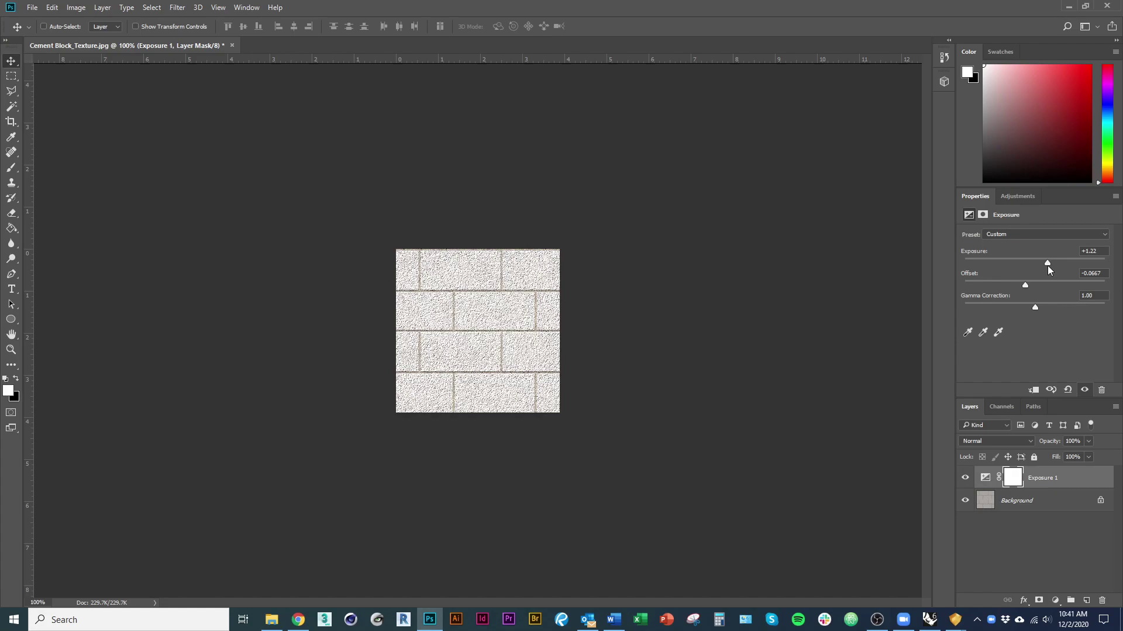
key(ctrl+space)
ctrl+drag(480, 345, 538, 354)
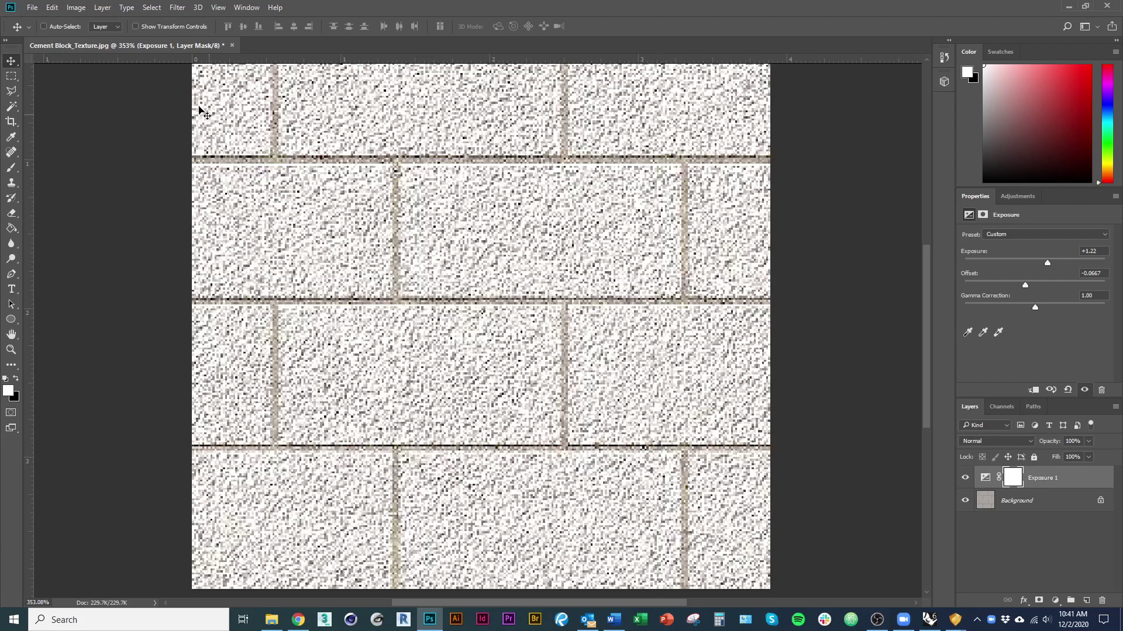
Save a JPEG copy of the brightened texture as Cement Block_Reflection Texture.jpg at maximum quality 12
click(32, 8)
click(105, 140)
click(159, 274)
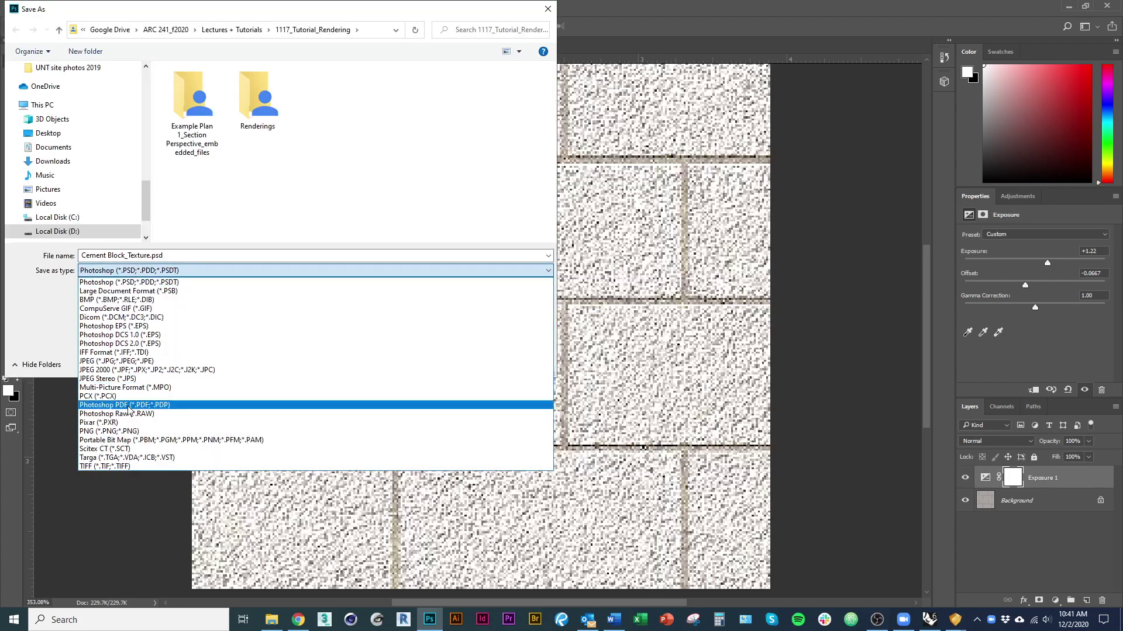
click(122, 362)
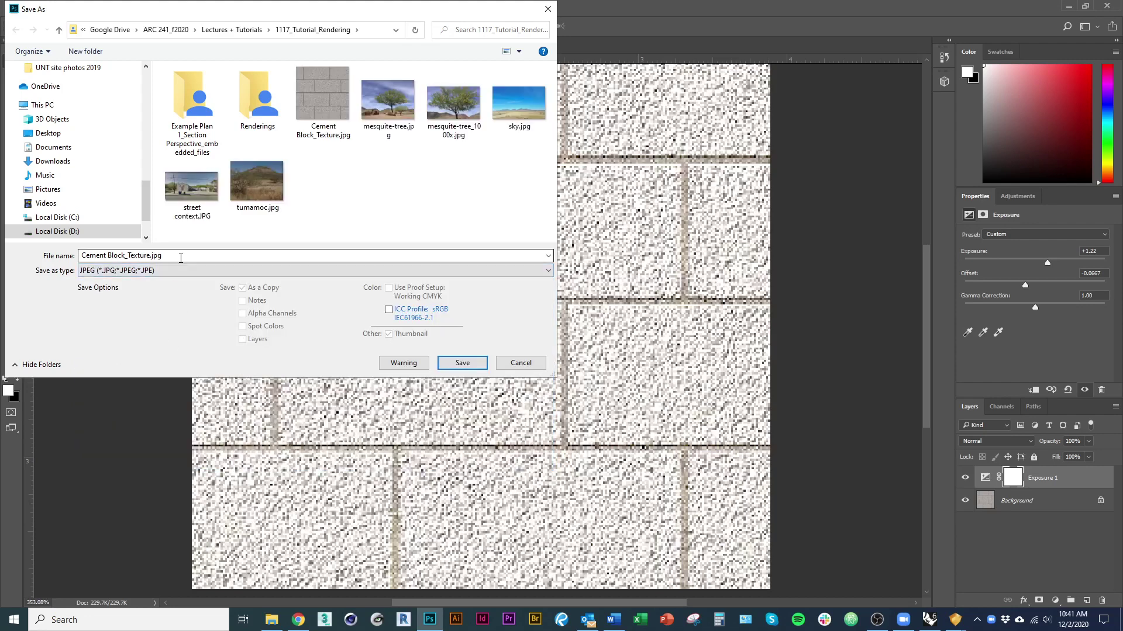
click(147, 258)
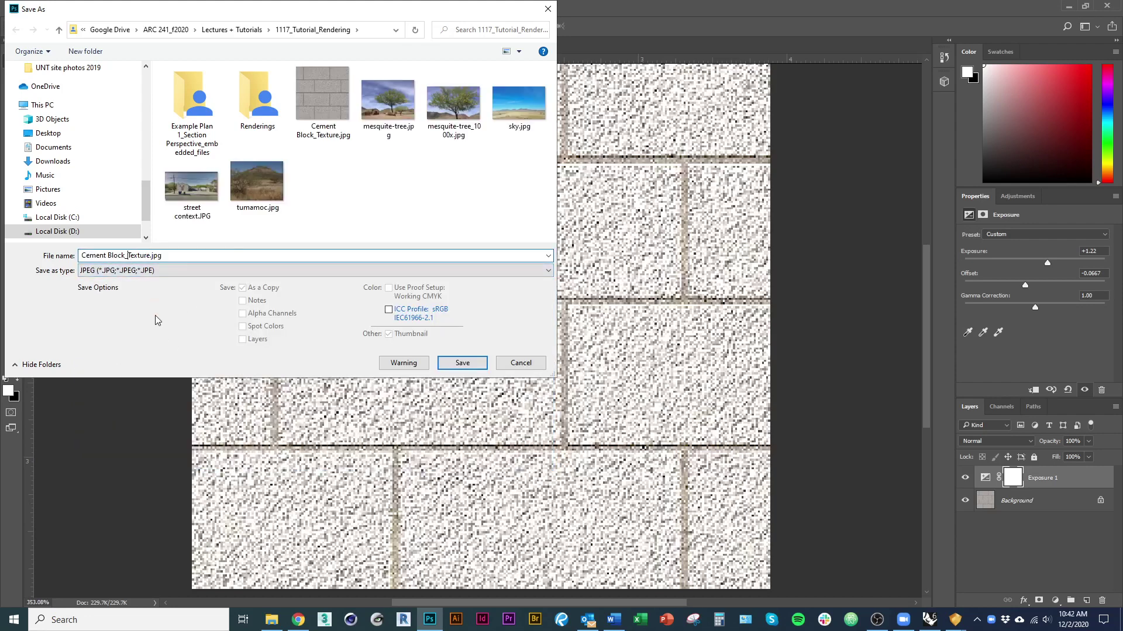
text(Reflection_)
key(Return)
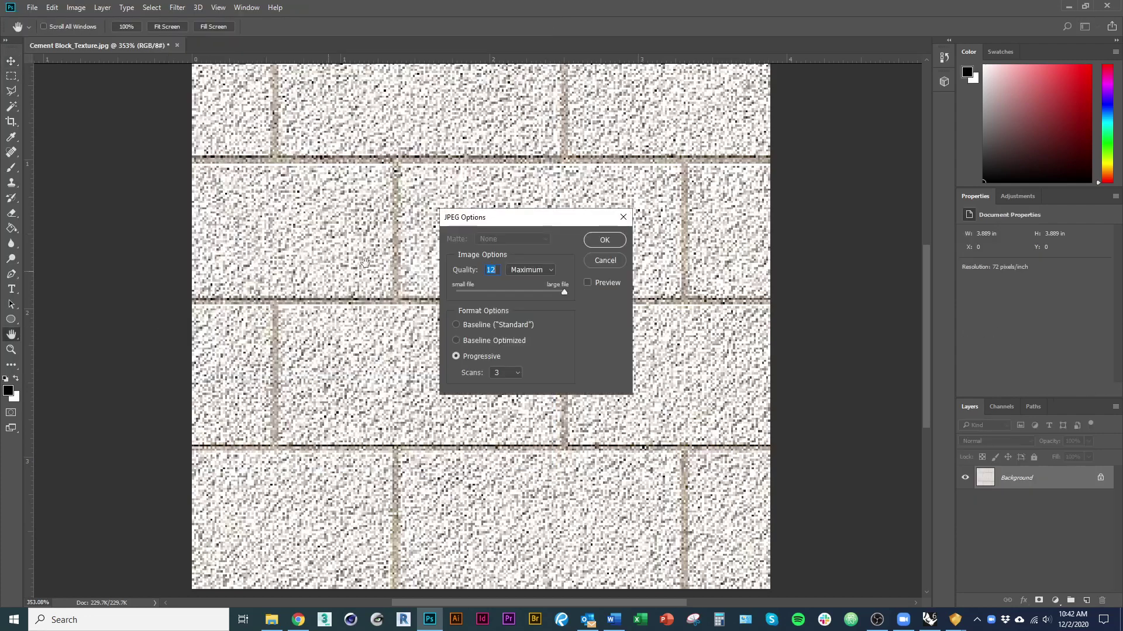
click(603, 239)
Switch to the Enscape material editor for CMU and bring up the live render beside it
key(alt+Tab)
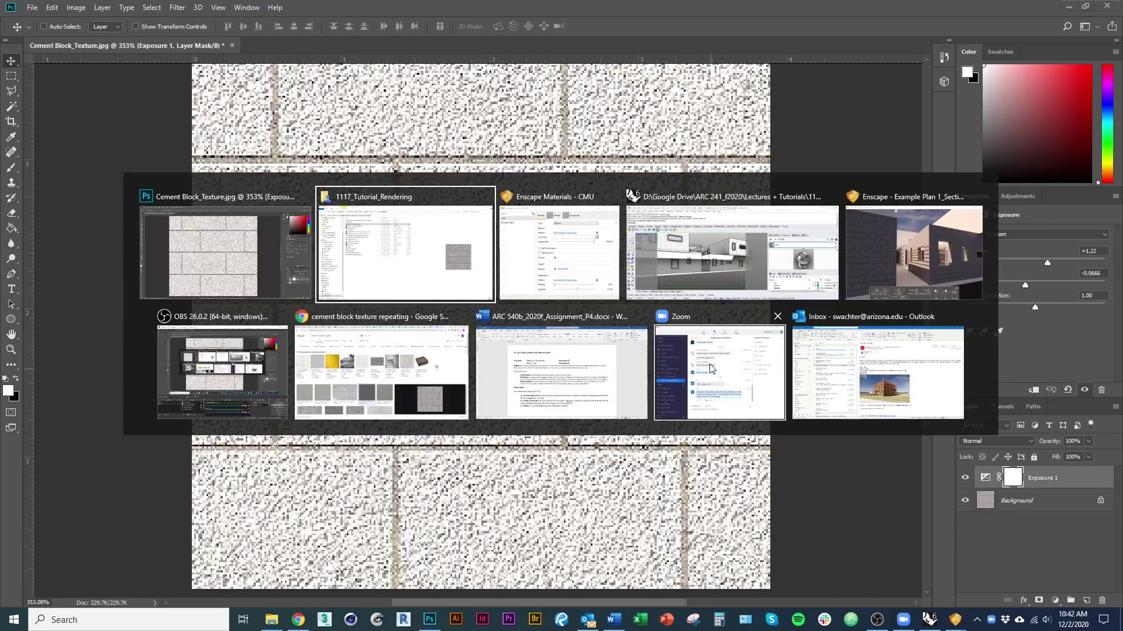
key(alt+Tab)
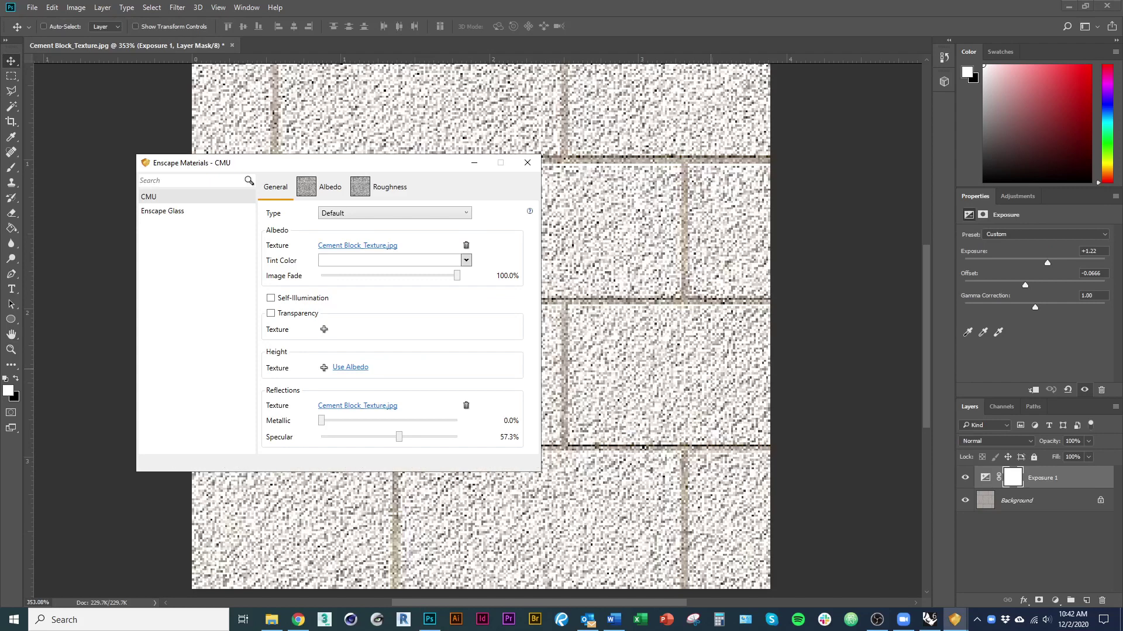
key(alt+Tab)
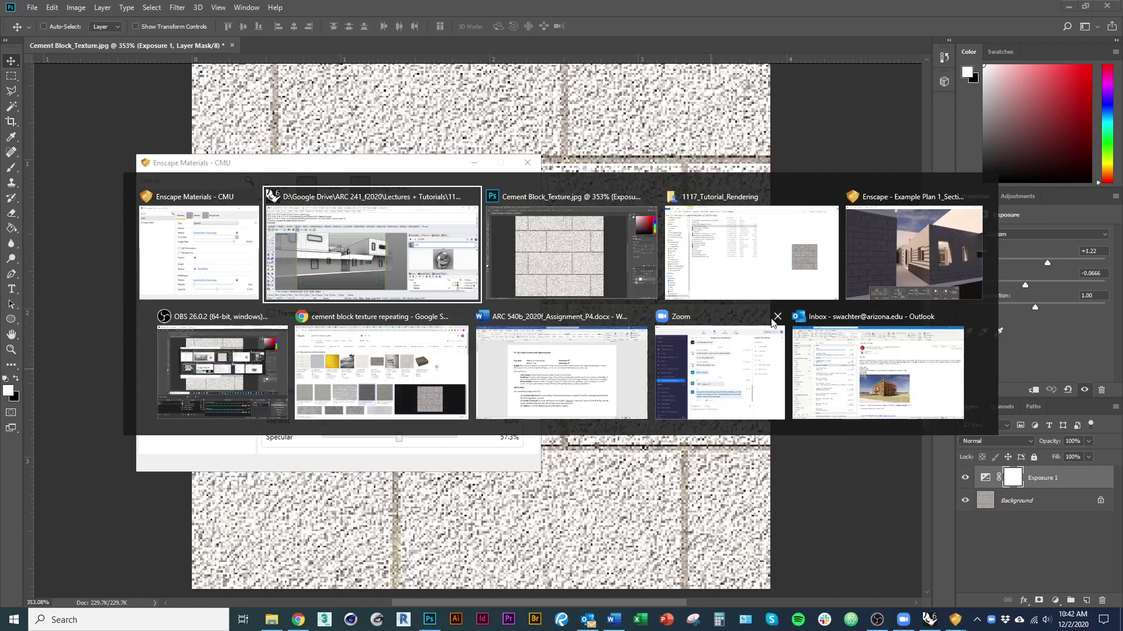
click(965, 257)
key(alt+Tab)
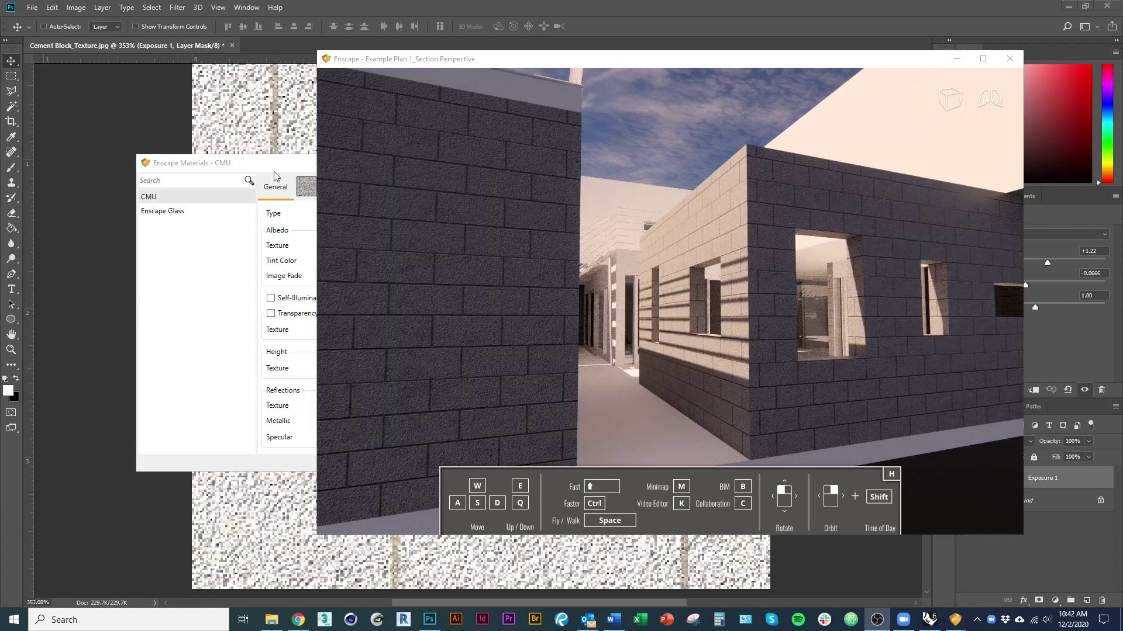
click(275, 177)
Replace the CMU material's reflections texture with Cement Block_Reflection Texture.jpg
click(389, 406)
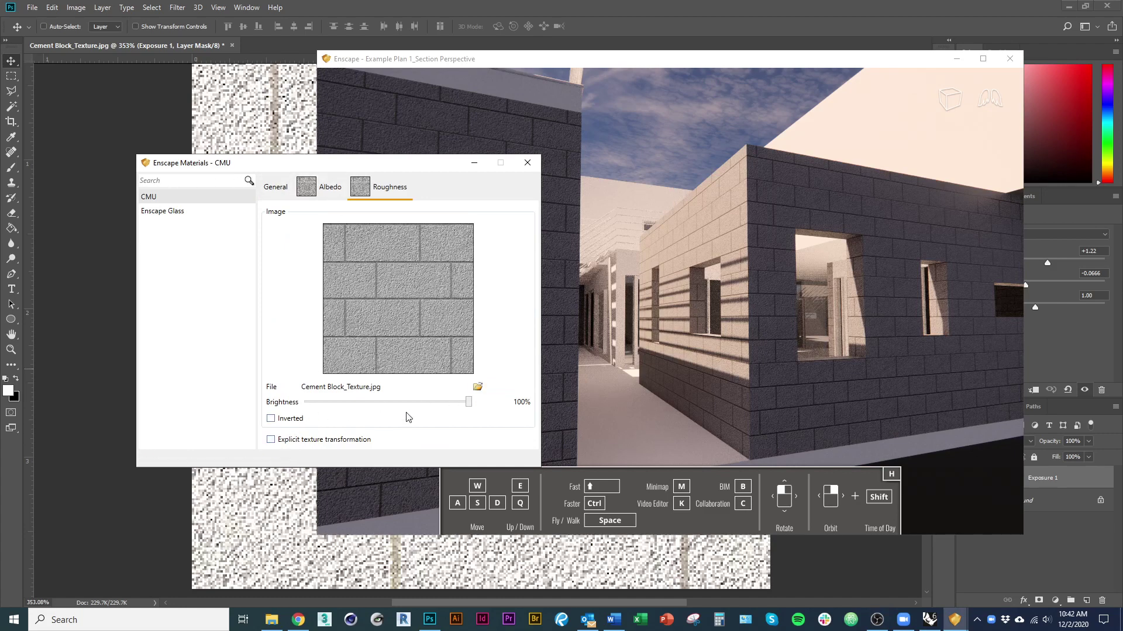
drag(468, 402, 557, 418)
click(174, 200)
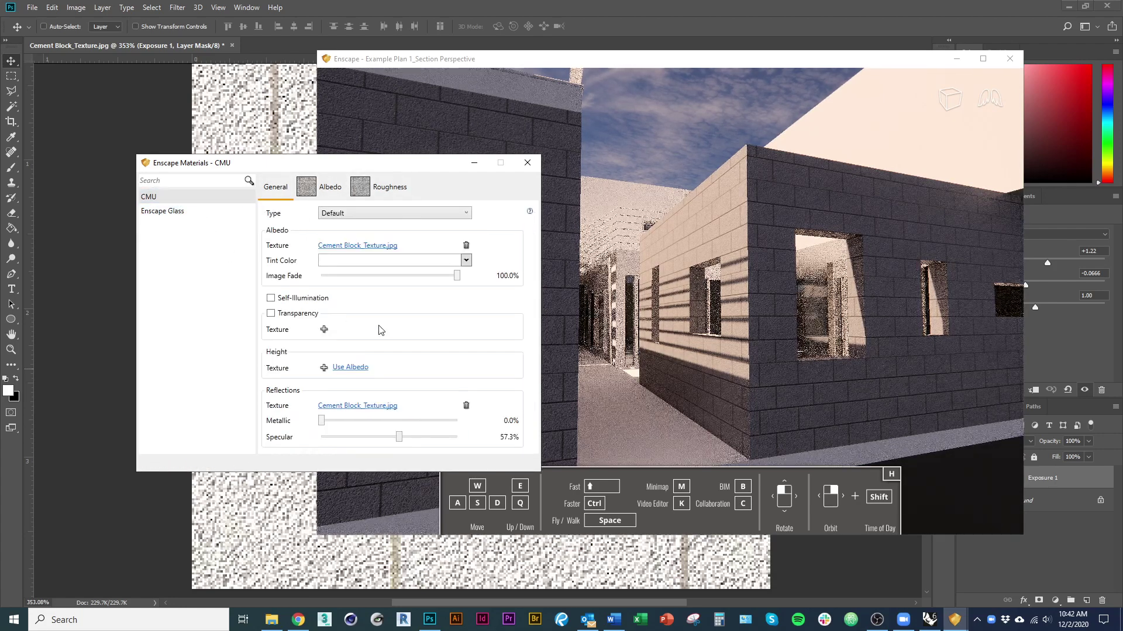
click(466, 405)
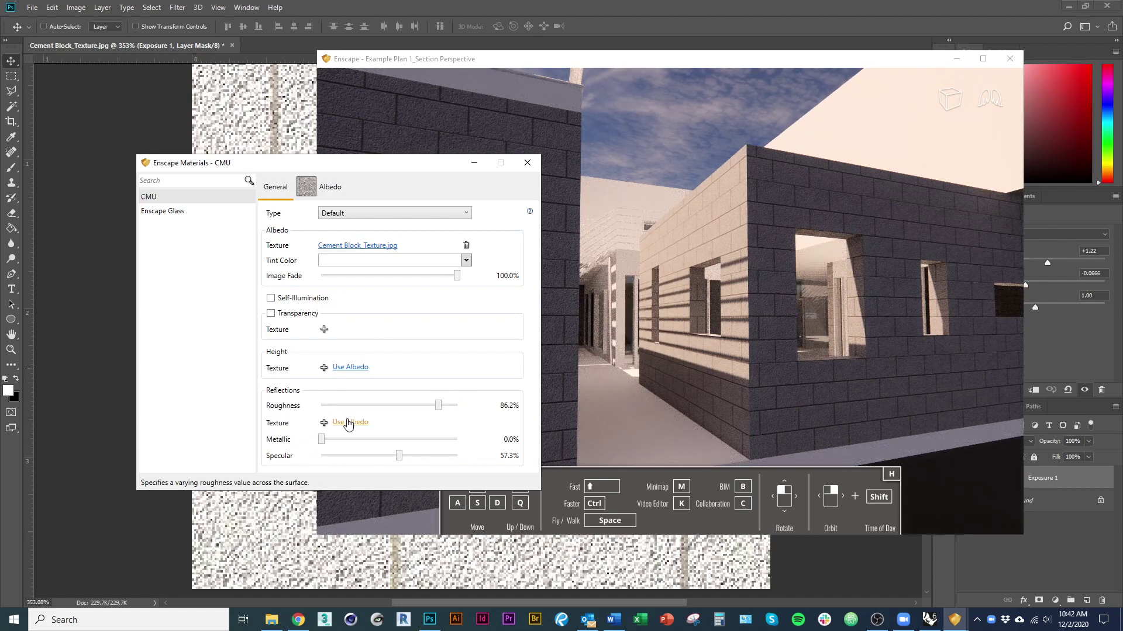
click(324, 422)
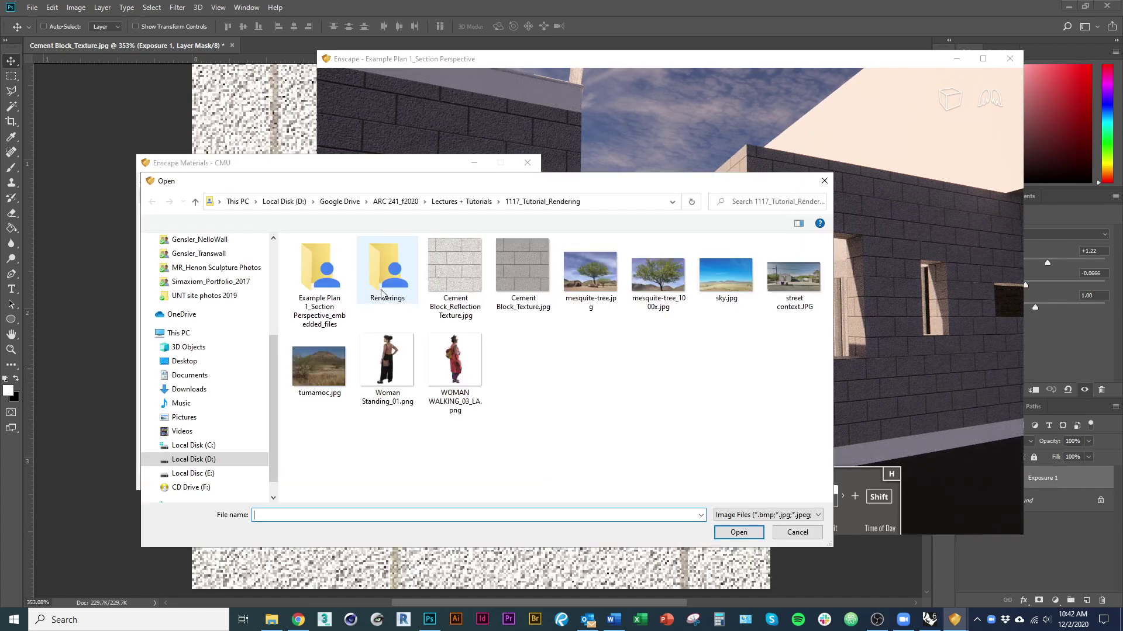
click(455, 282)
click(723, 530)
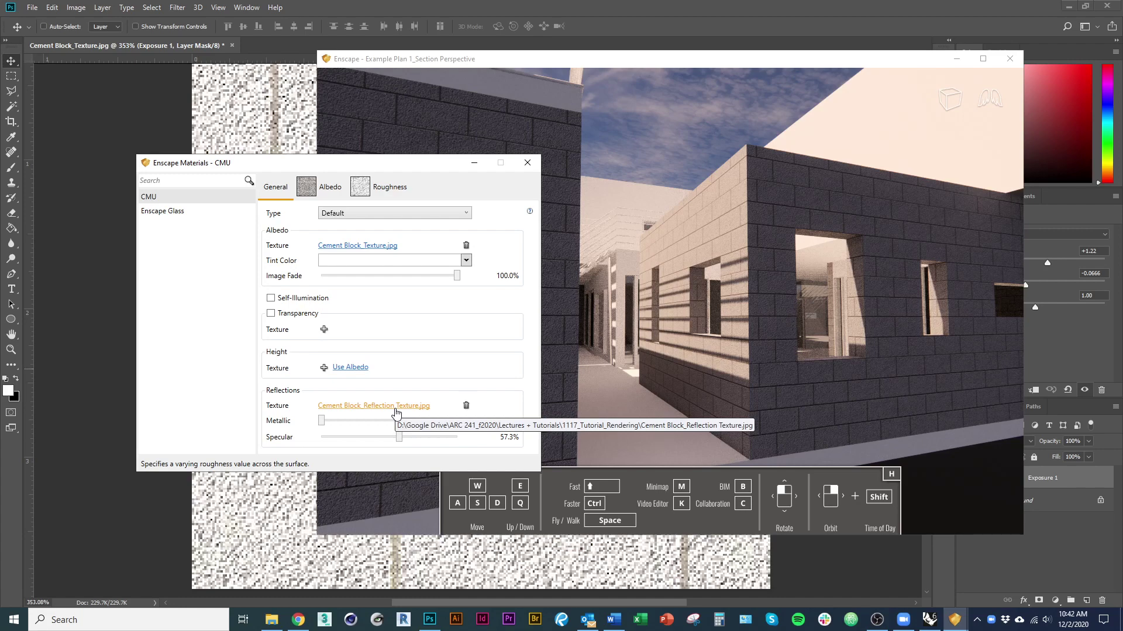
Try the CMU reflections at 100% specular with the roughness texture's brightness at 10%, 26% and 0%
drag(336, 421, 321, 422)
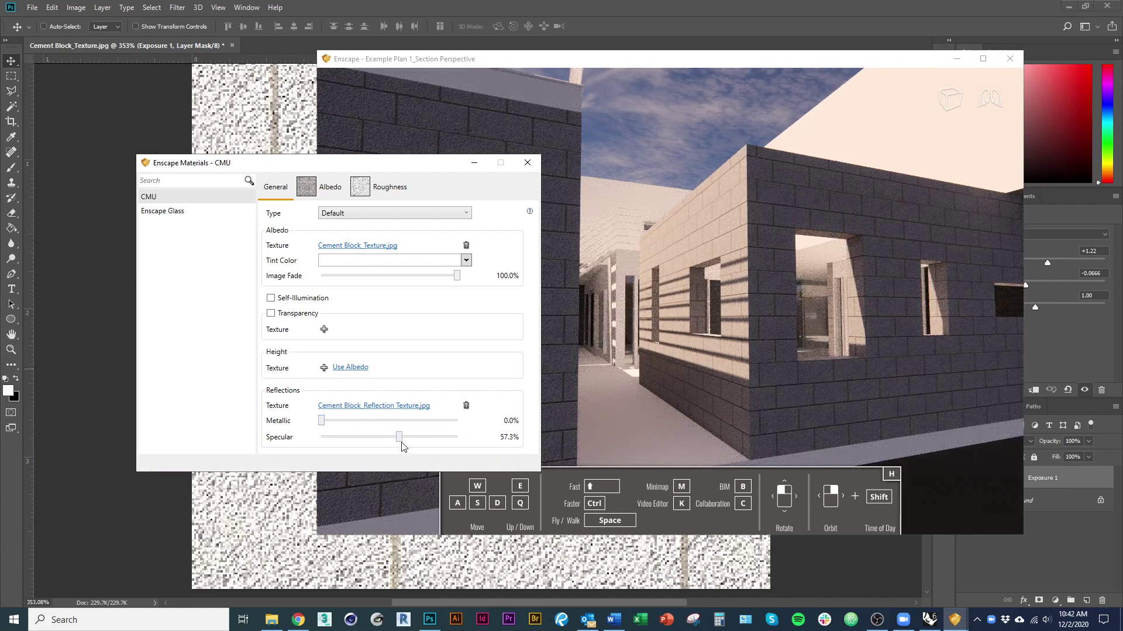
drag(398, 438, 462, 439)
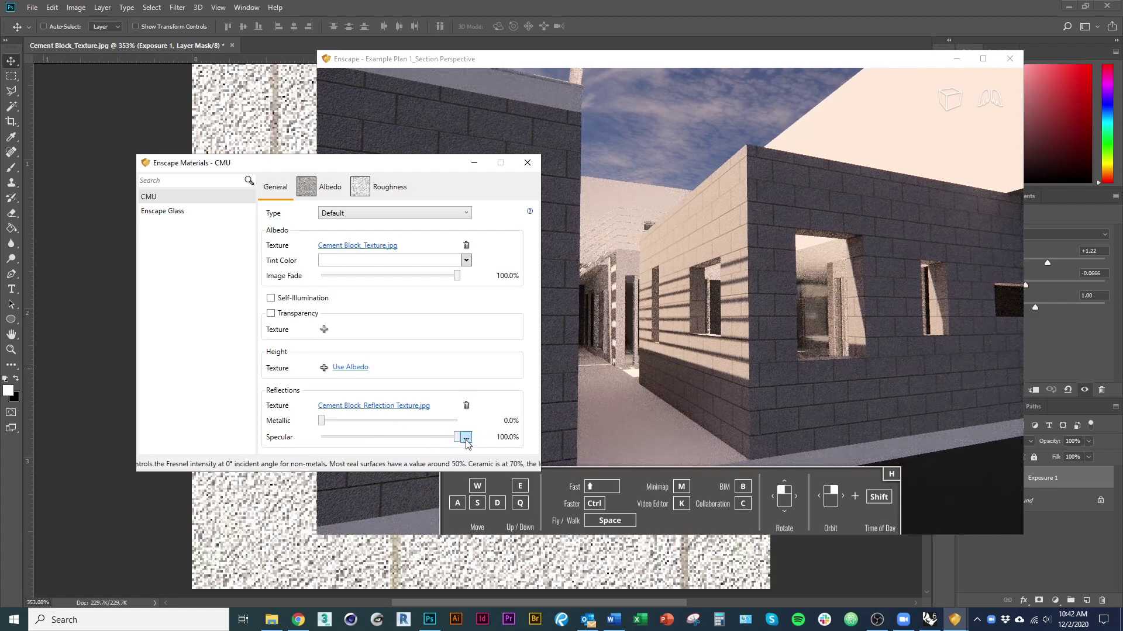
click(412, 406)
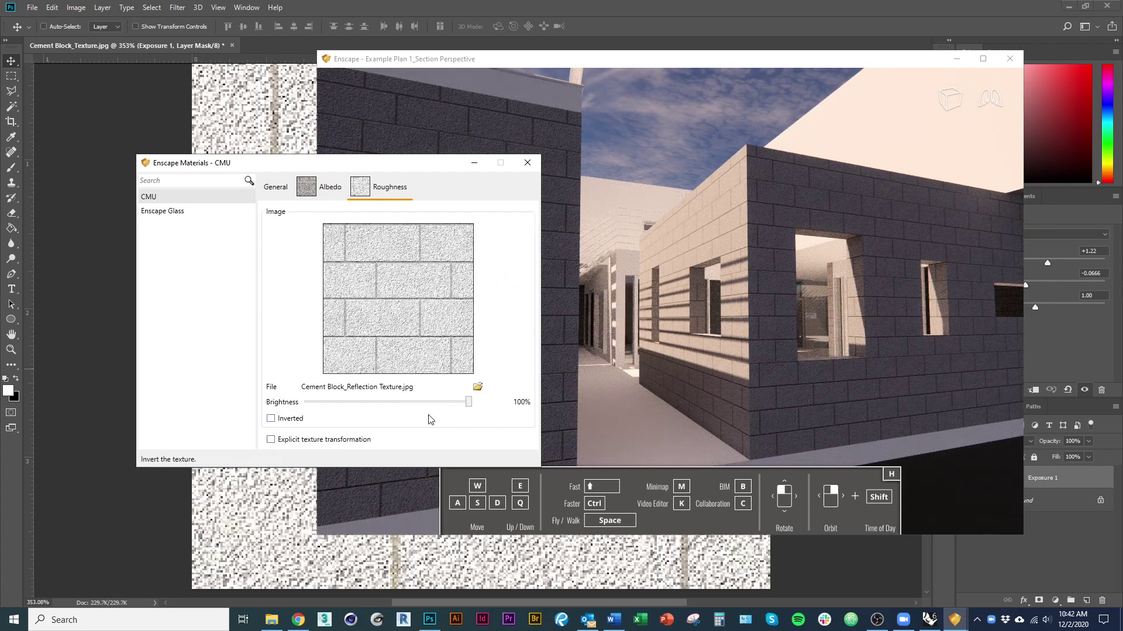
drag(469, 407, 497, 408)
drag(469, 404, 321, 404)
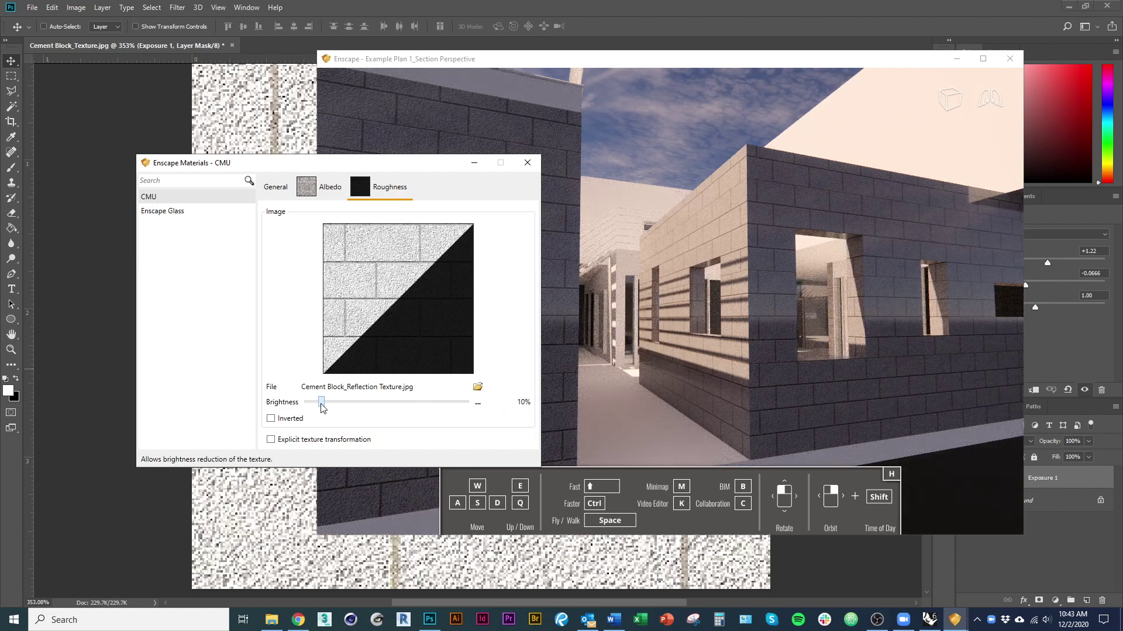
drag(322, 408, 347, 402)
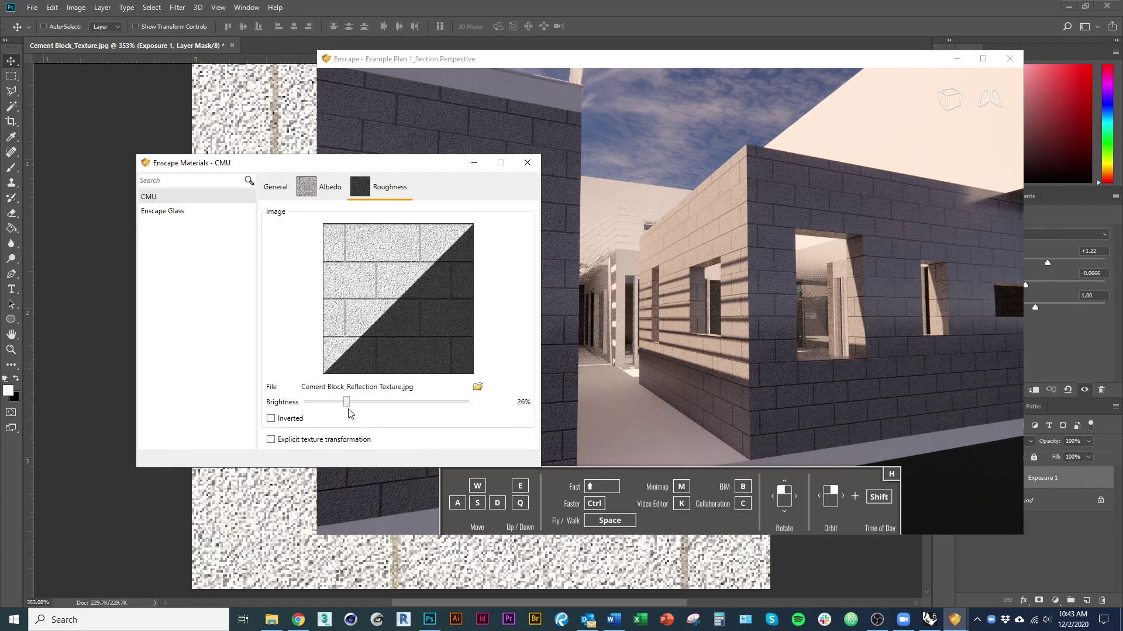
drag(344, 406, 301, 405)
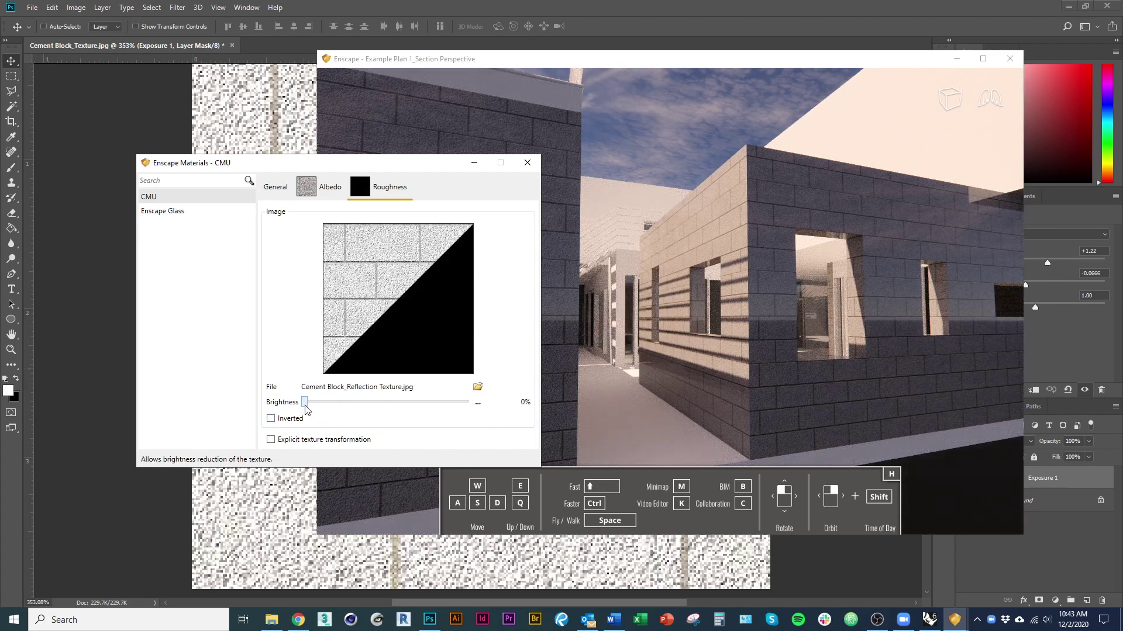
Set the CMU material's specular to 7.9% and its roughness texture's brightness to 59%
click(170, 198)
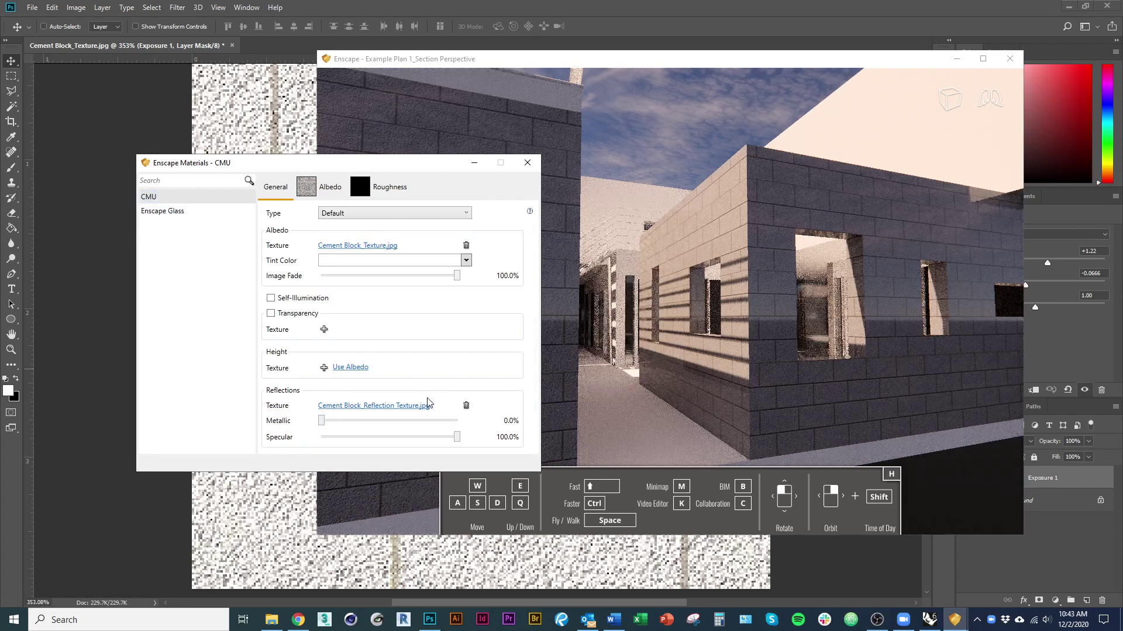
drag(457, 437, 333, 446)
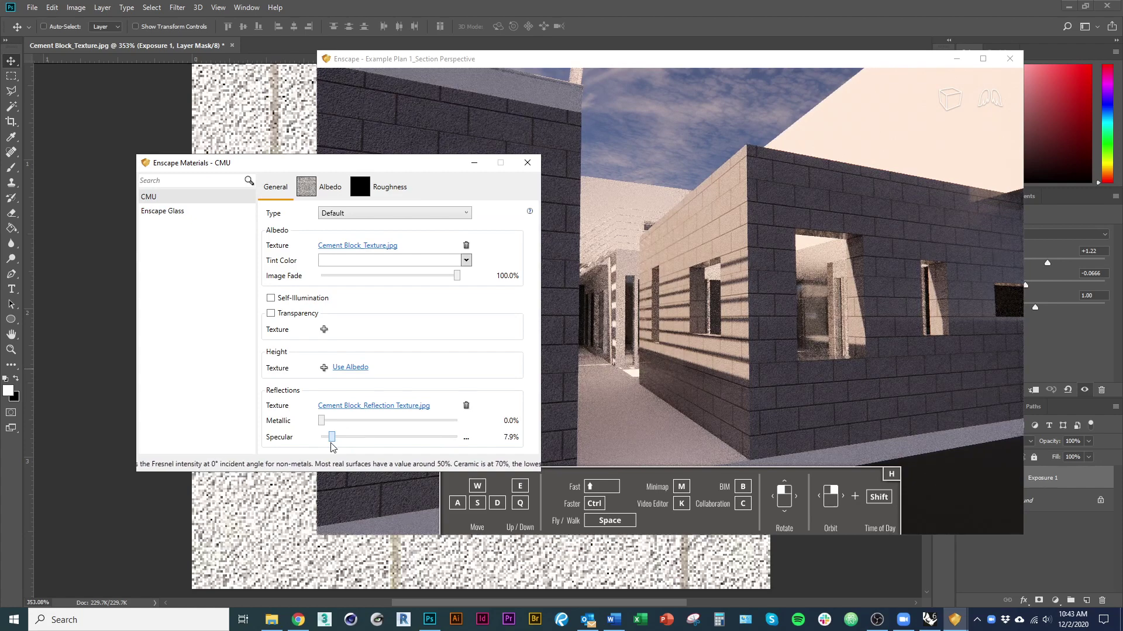
click(393, 410)
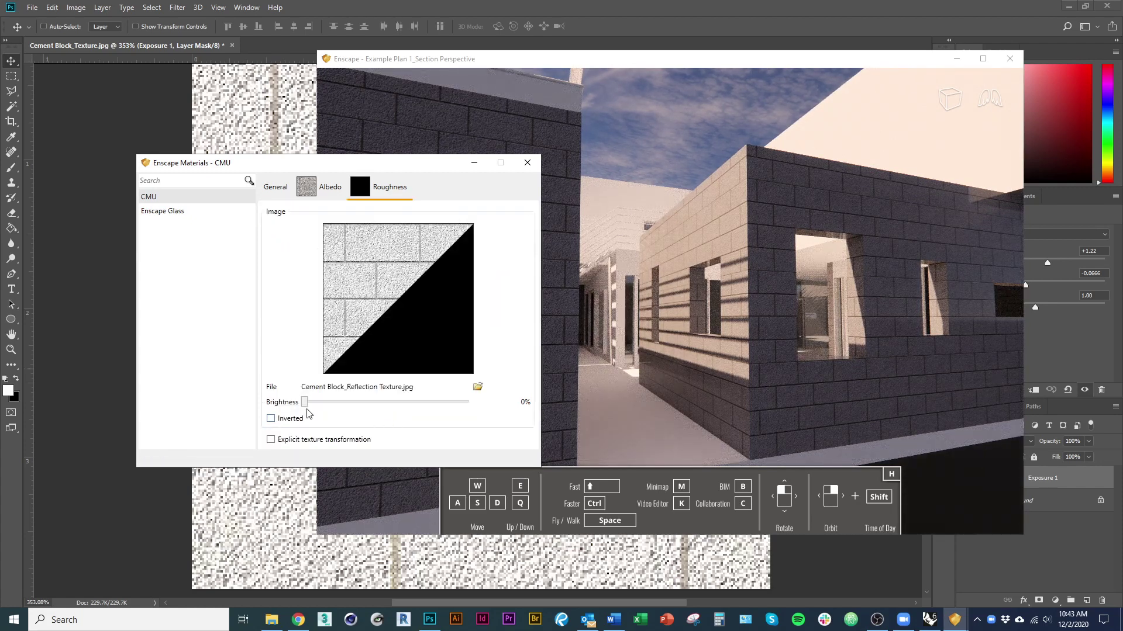
drag(306, 403, 402, 407)
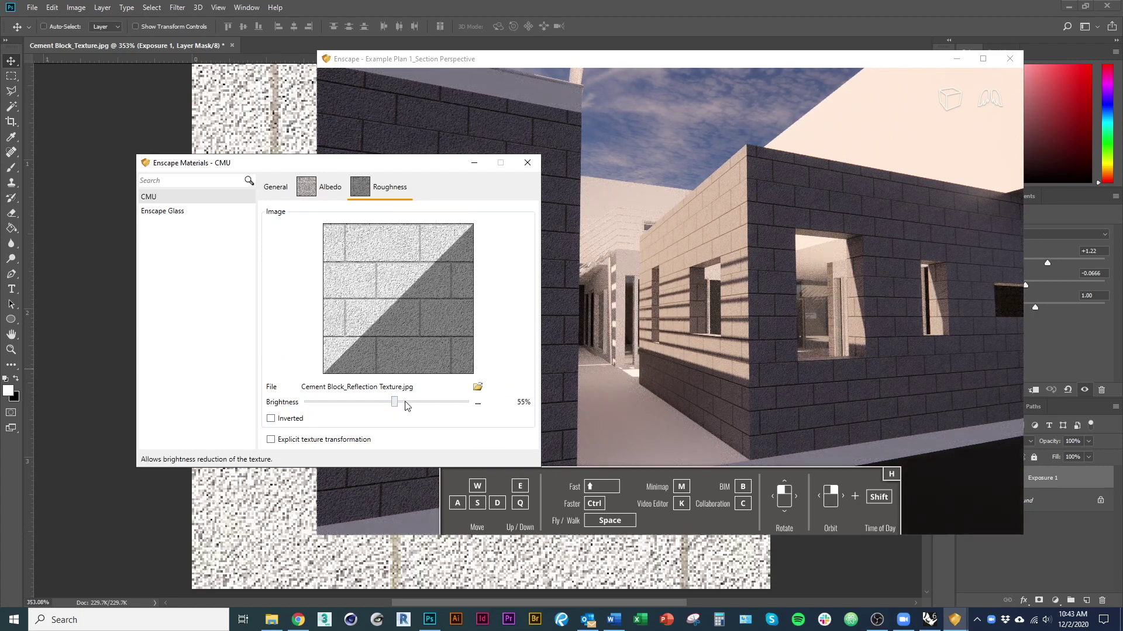
drag(396, 406, 404, 405)
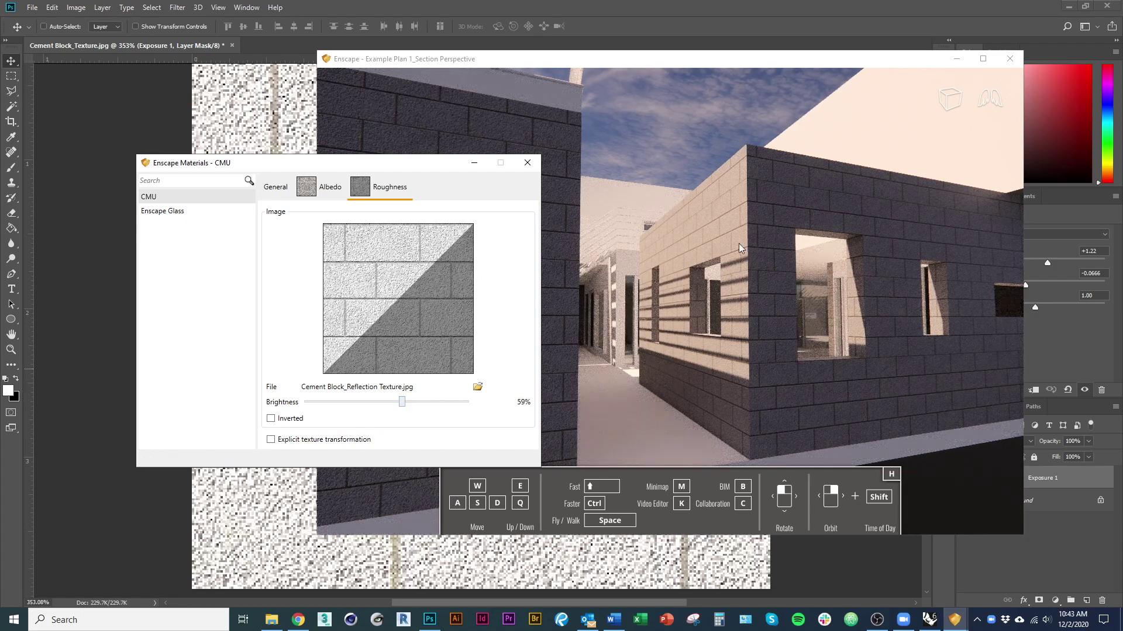
Close the Enscape material editor and the live render, and switch back to the house model in Rhino
click(534, 166)
click(1010, 62)
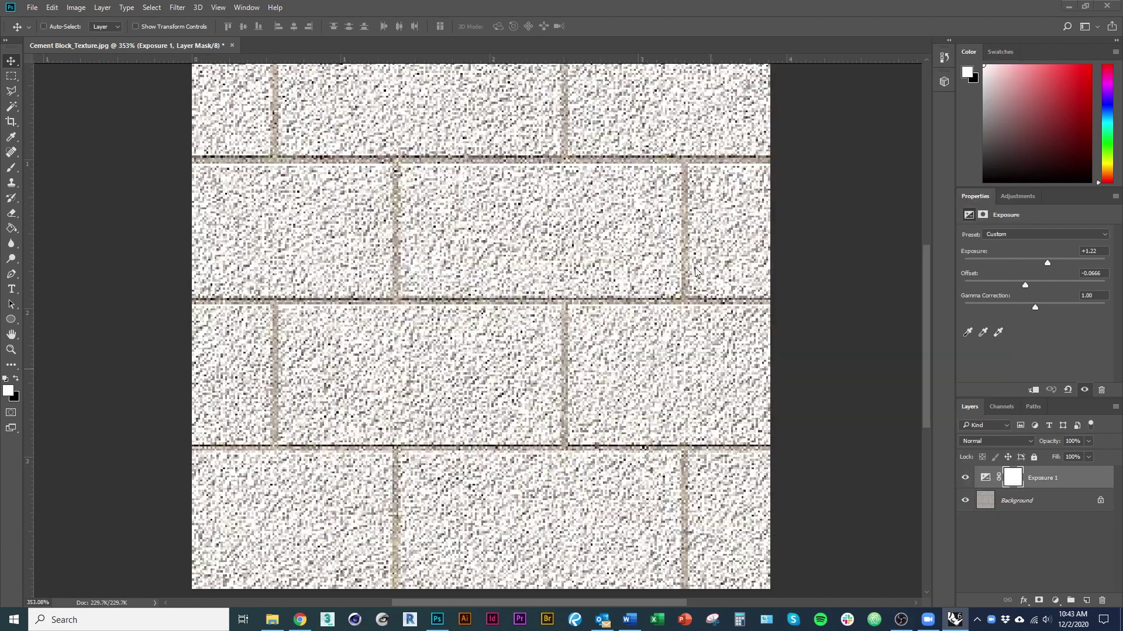
key(alt+Tab)
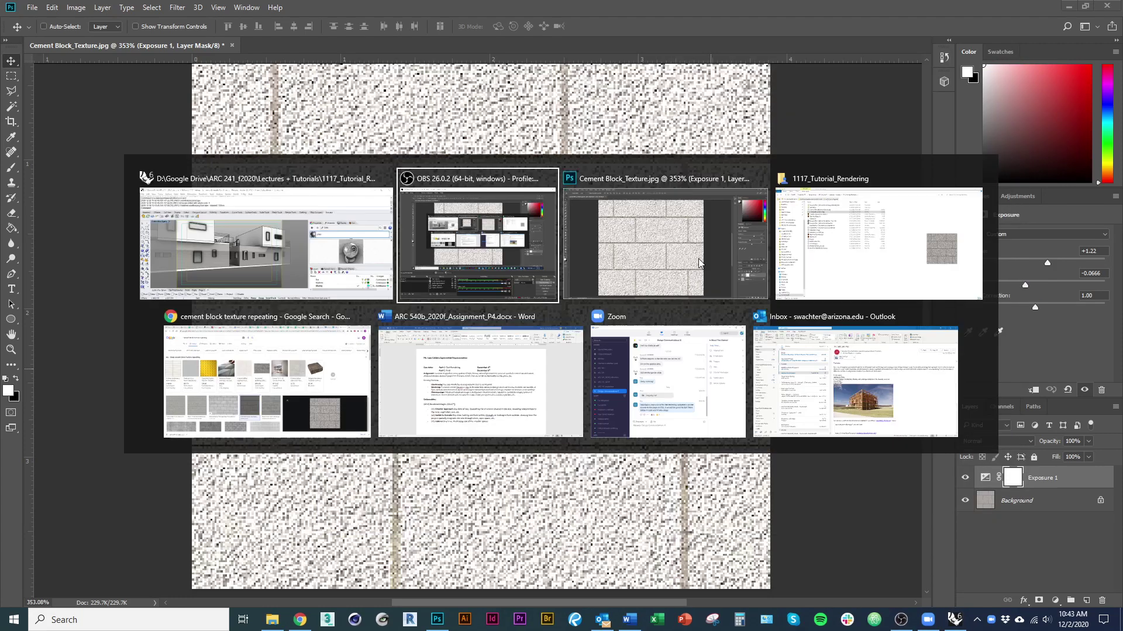
click(308, 230)
key(alt+Tab)
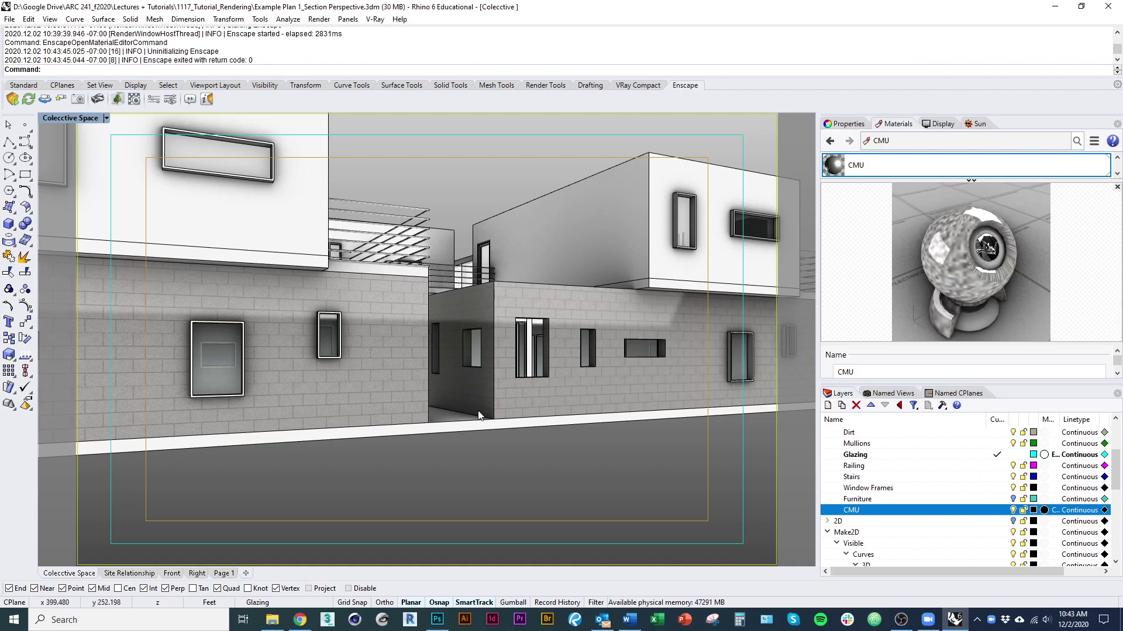
Select all objects on the CMU layer and delete their texture mapping
scroll(618, 395, down, 10)
right_drag(552, 426, 643, 465)
right_drag(526, 480, 472, 389)
scroll(410, 351, up, 15)
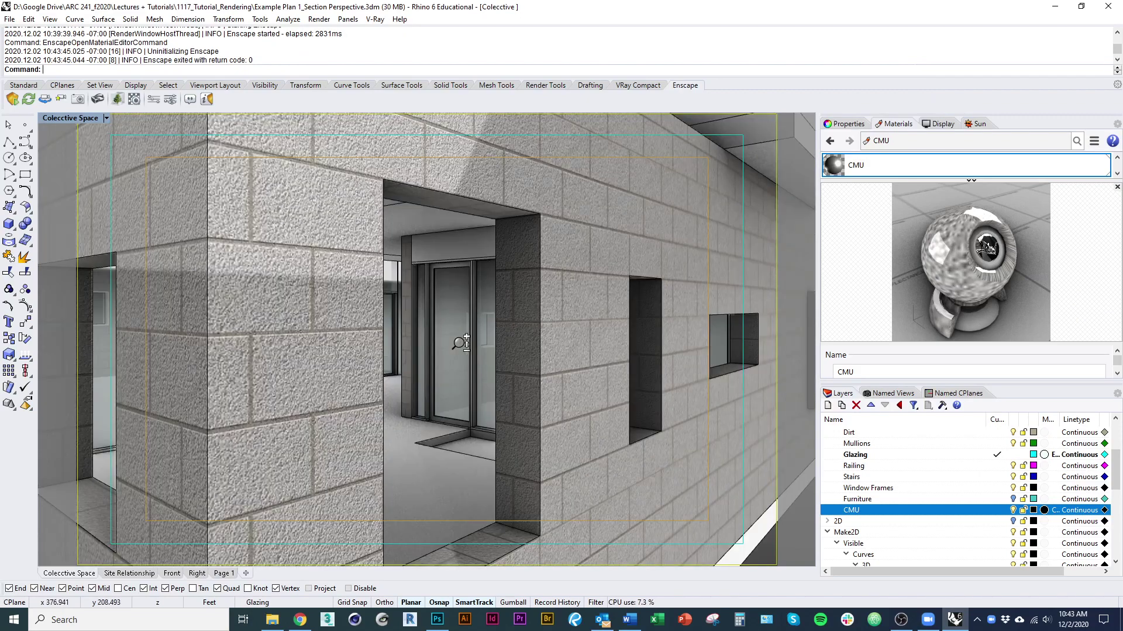
scroll(399, 333, down, 4)
scroll(400, 332, down, 5)
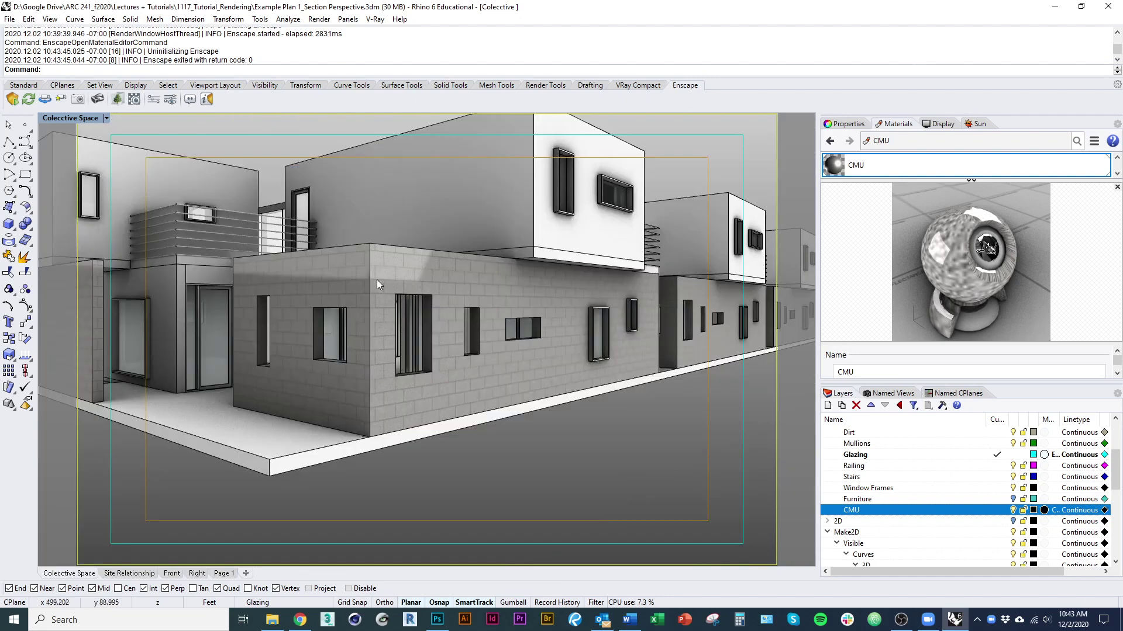
right_click(872, 508)
click(899, 442)
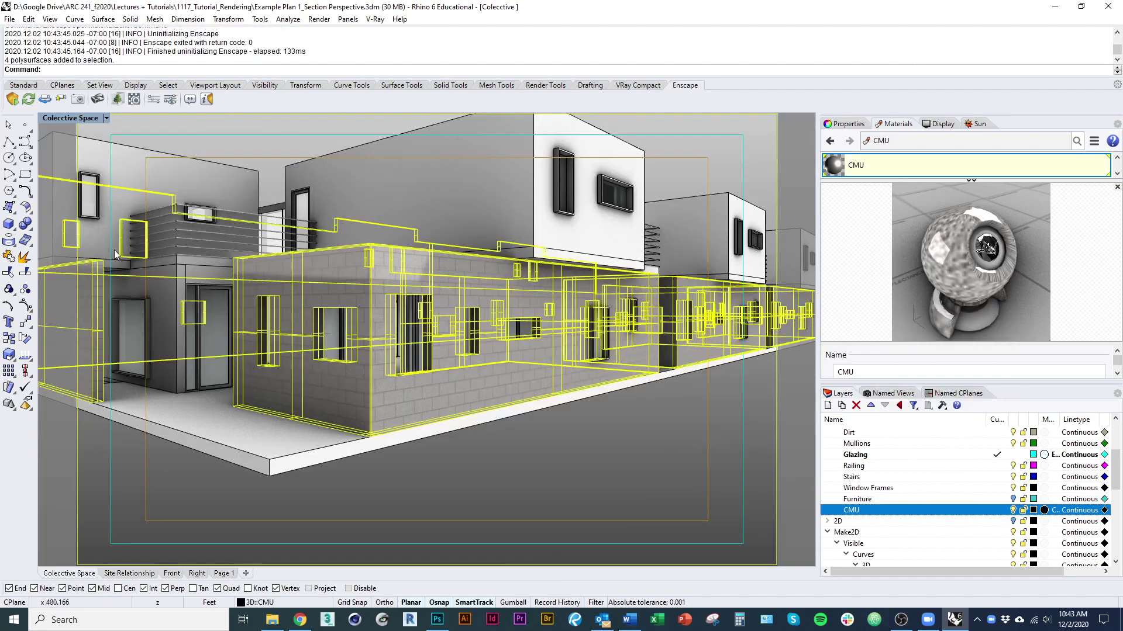
scroll(290, 352, down, 6)
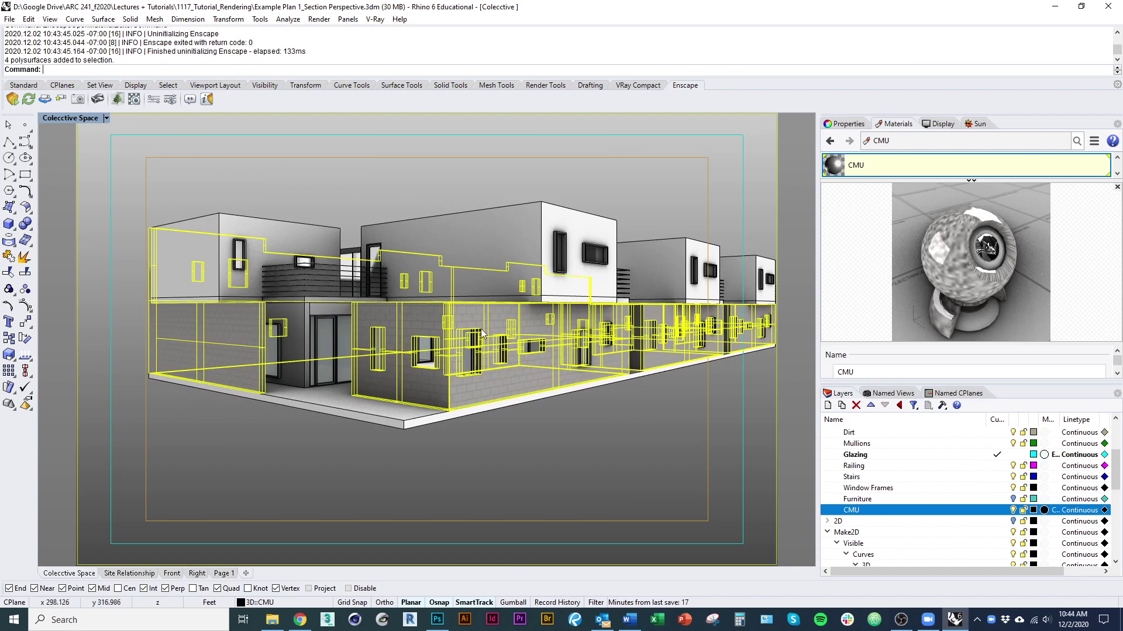
click(844, 123)
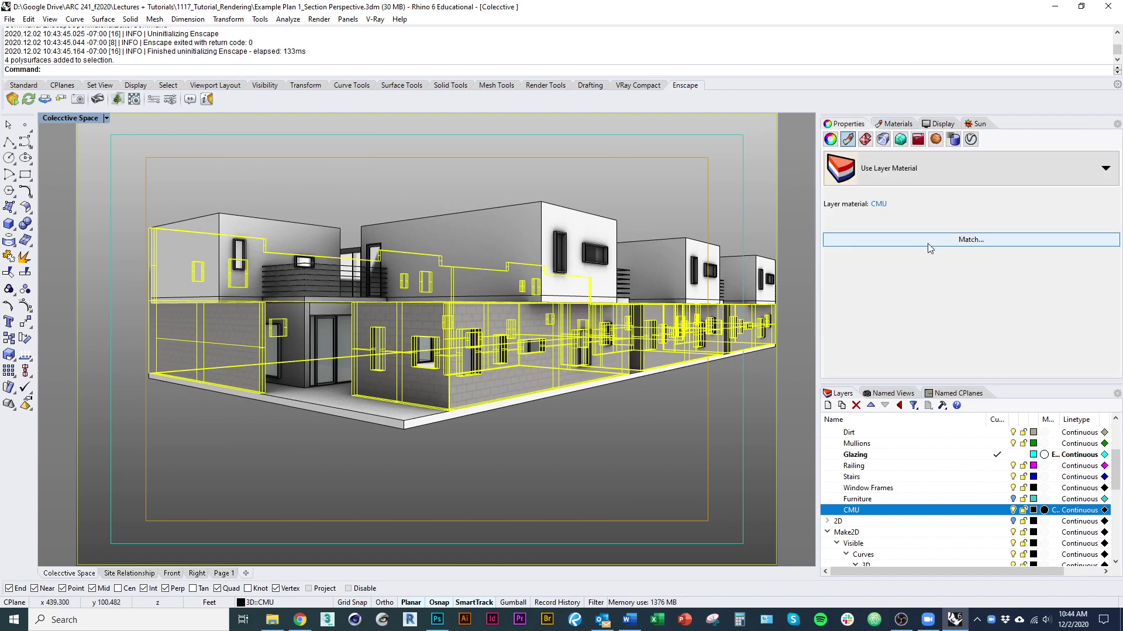
click(865, 139)
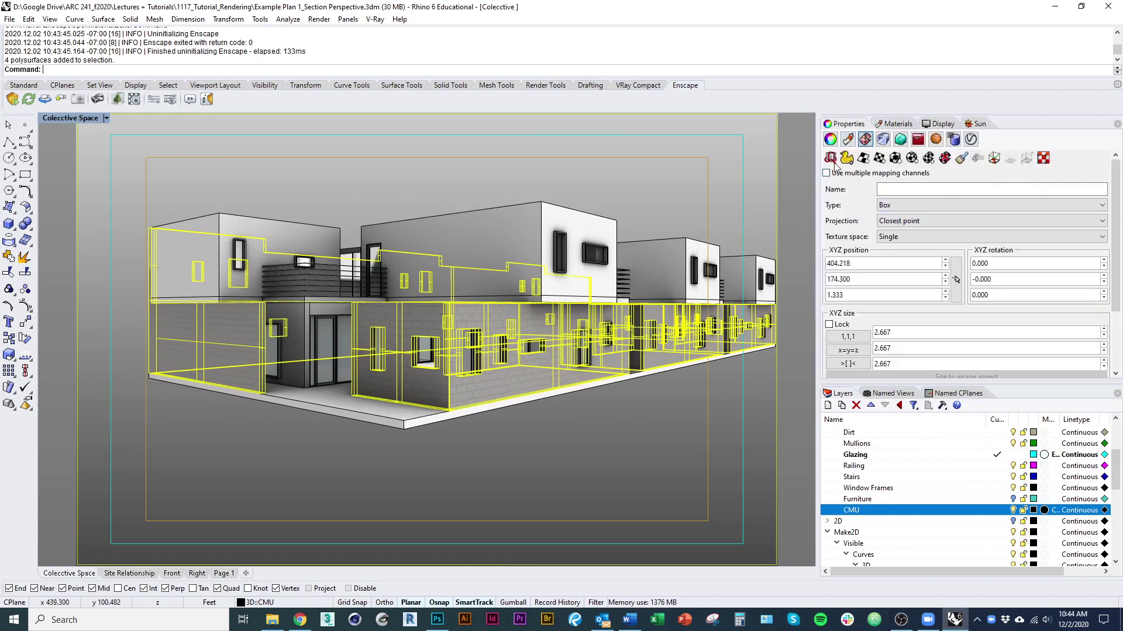
click(945, 158)
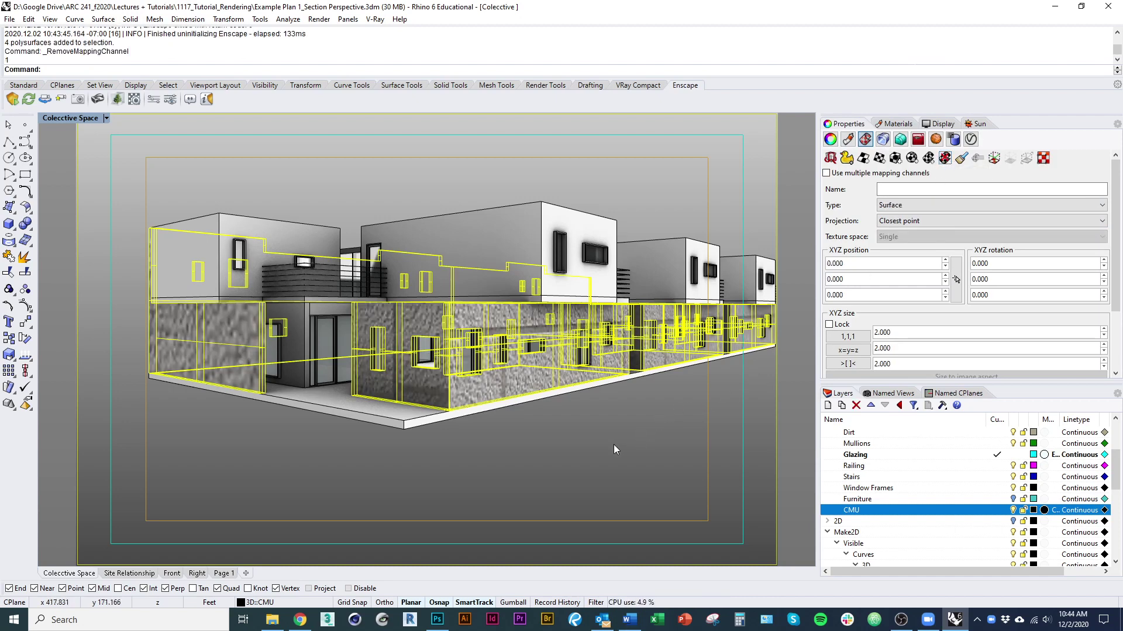
Reselect the CMU layer's objects and start a box mapping with its first corner at the base of the front wall corner
click(562, 431)
right_drag(562, 432, 494, 433)
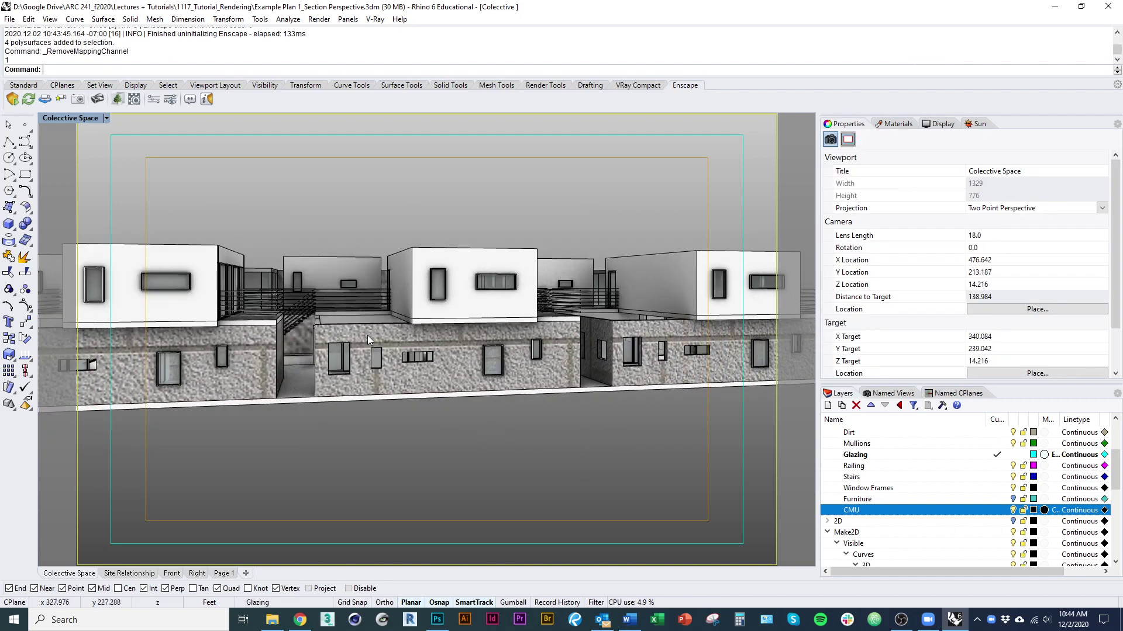
right_drag(297, 324, 468, 381)
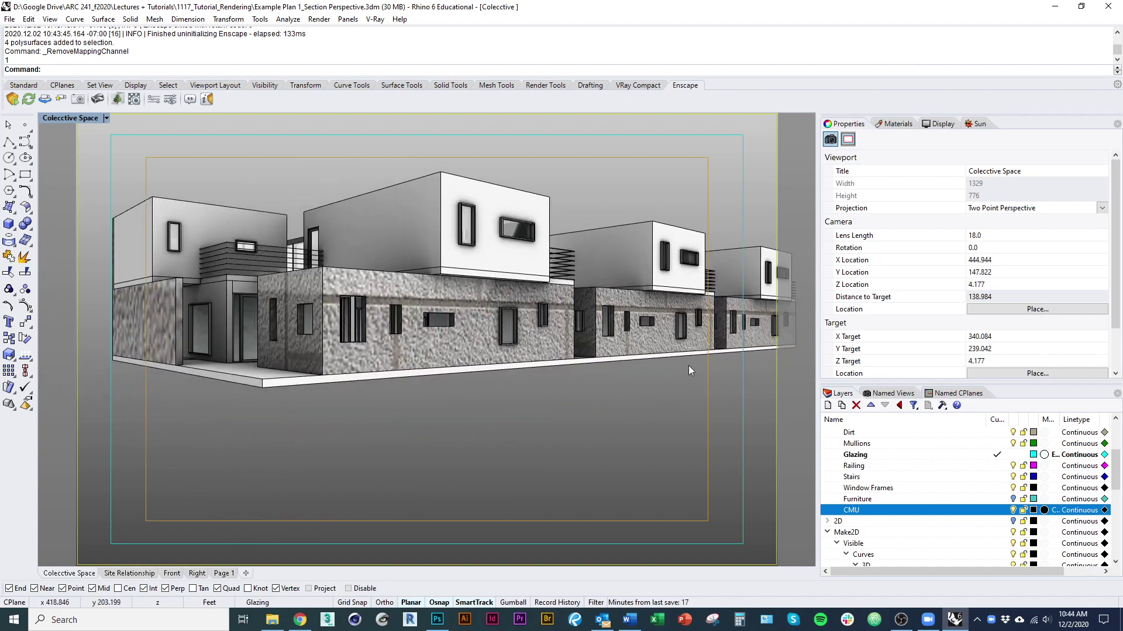
right_click(923, 511)
click(959, 430)
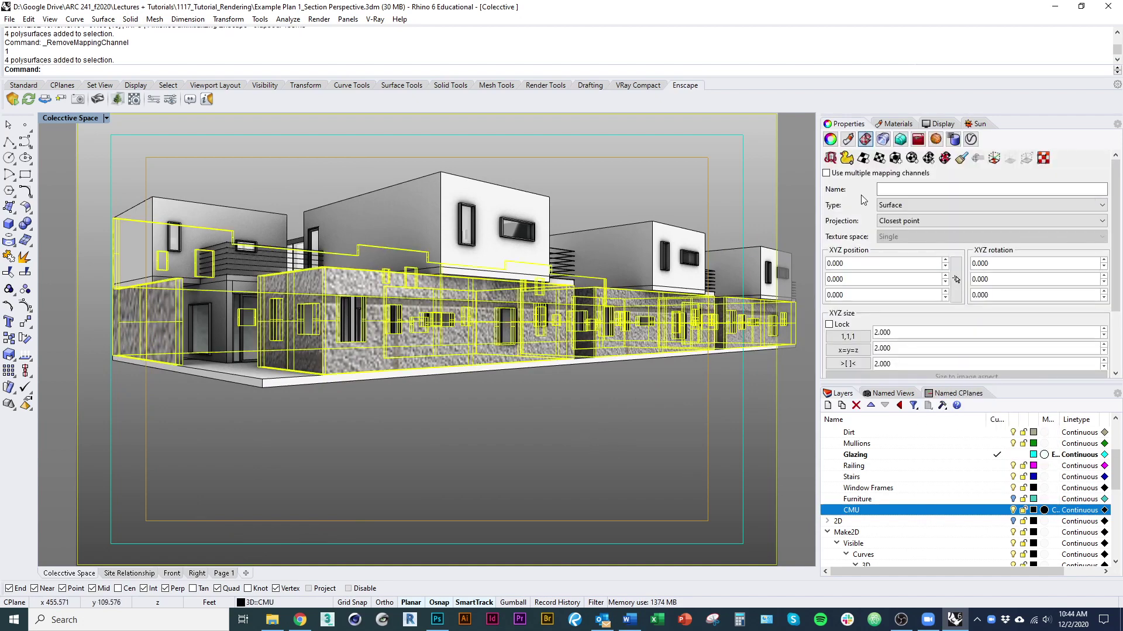
click(895, 160)
right_drag(335, 429, 272, 470)
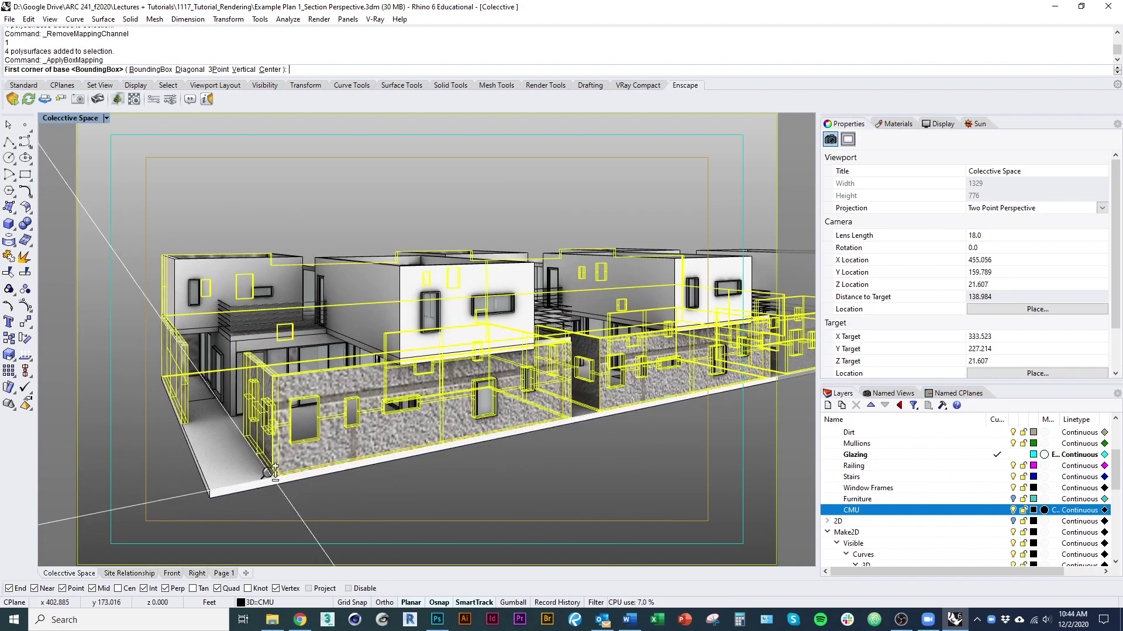
scroll(271, 471, up, 3)
click(277, 468)
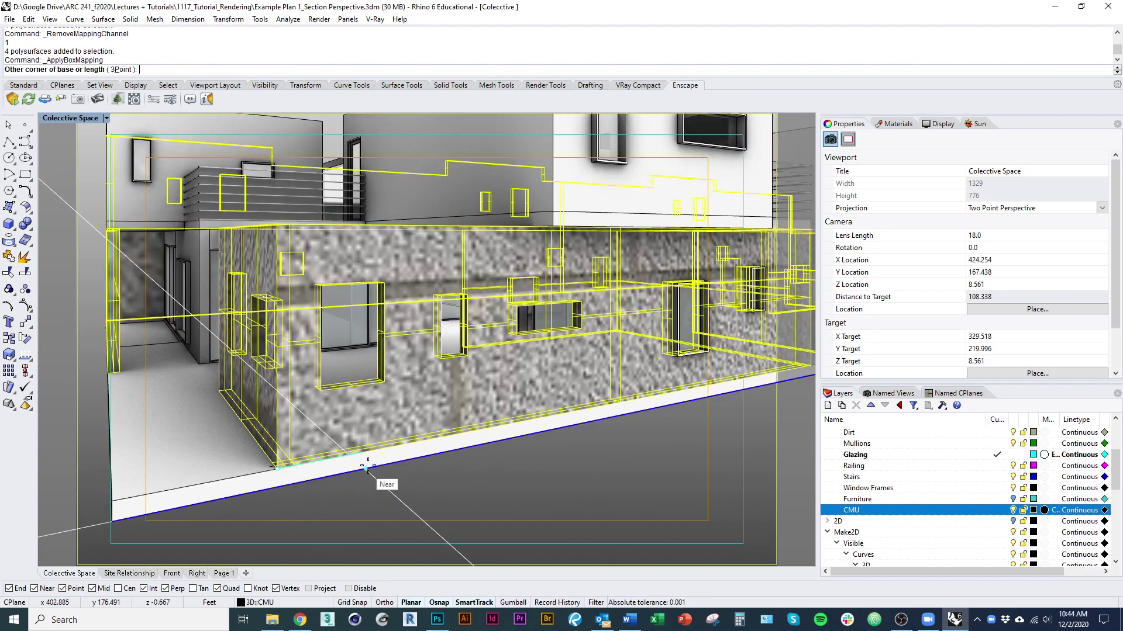
Switch to Photoshop and examine the whole Cement Block_Texture.jpg image to work out its real-world size
key(alt+Tab)
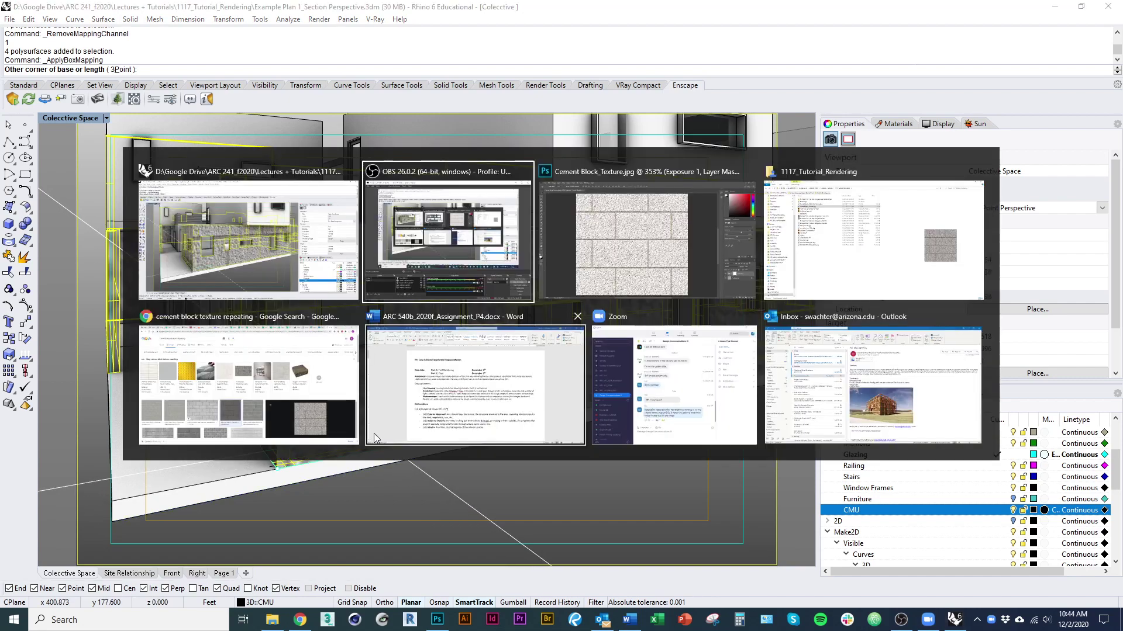
click(625, 247)
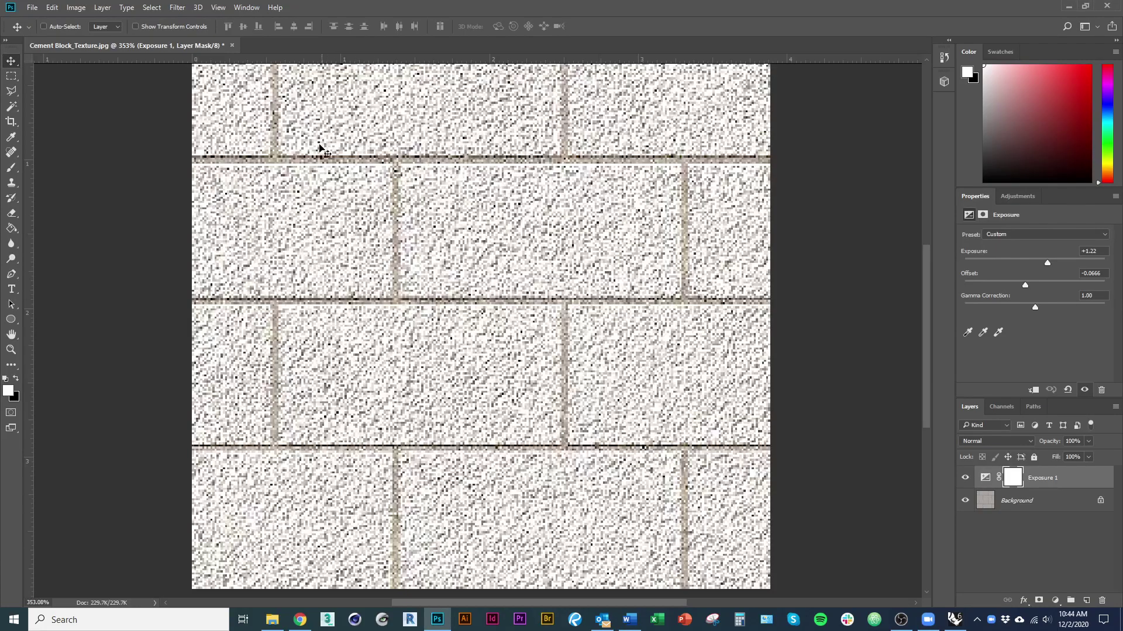
ctrl+drag(459, 321, 434, 324)
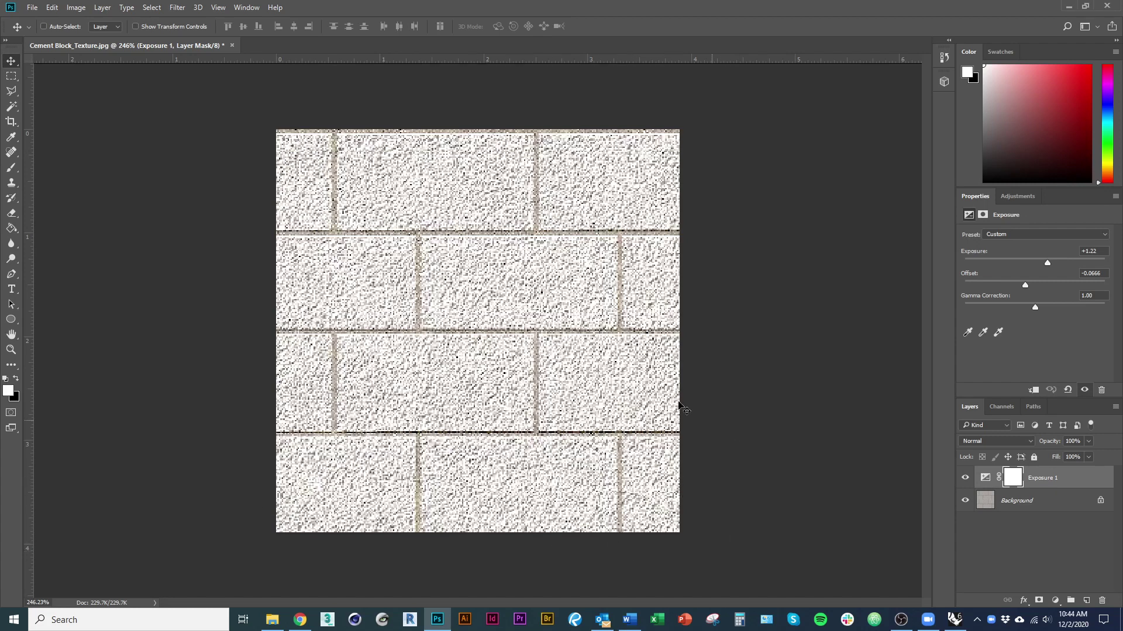
Return to Rhino and finish the CMU box mapping as a 32" cube
key(alt+Tab)
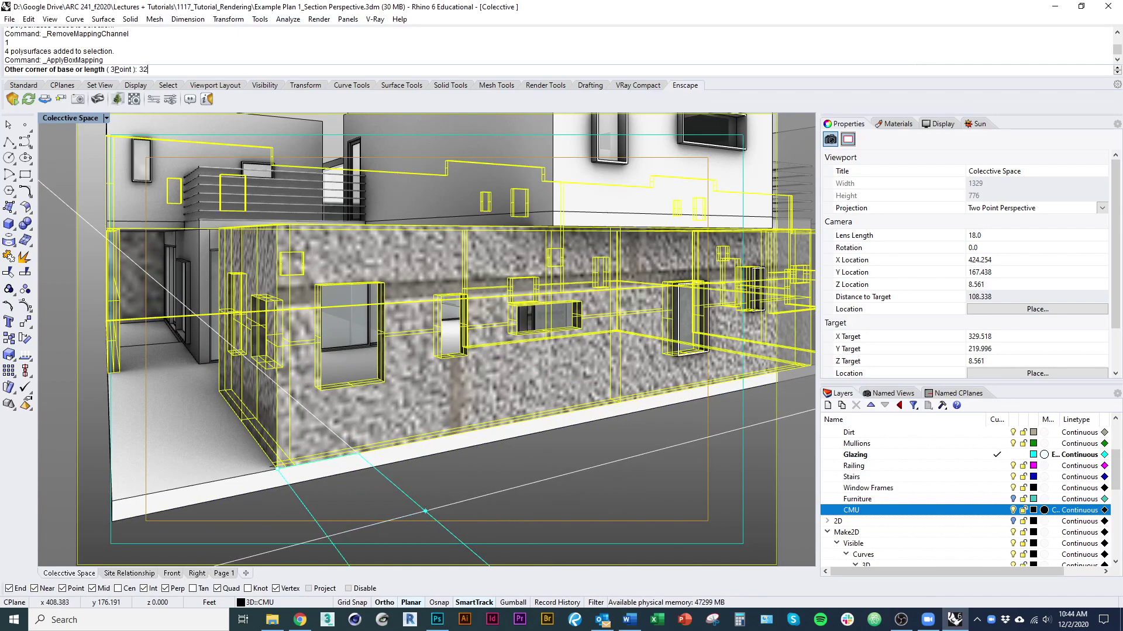
text(32")
key(Return)
key(Return)
key(Return)
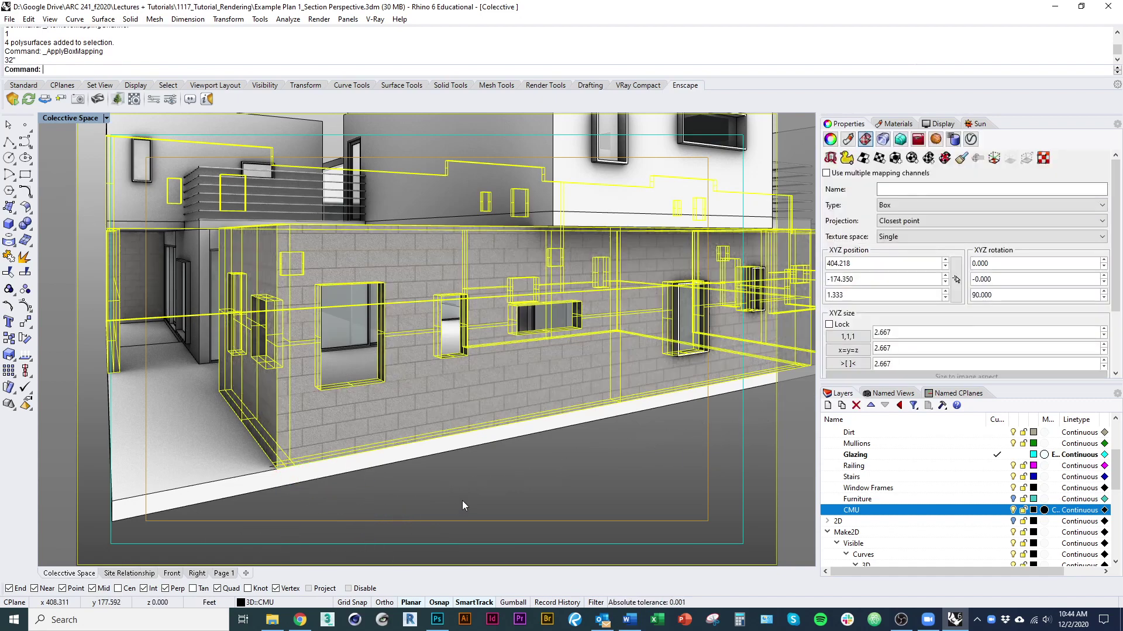
Try the CMU box mapping's Y position at -174.450, and step it back to -174.350
scroll(457, 430, up, 3)
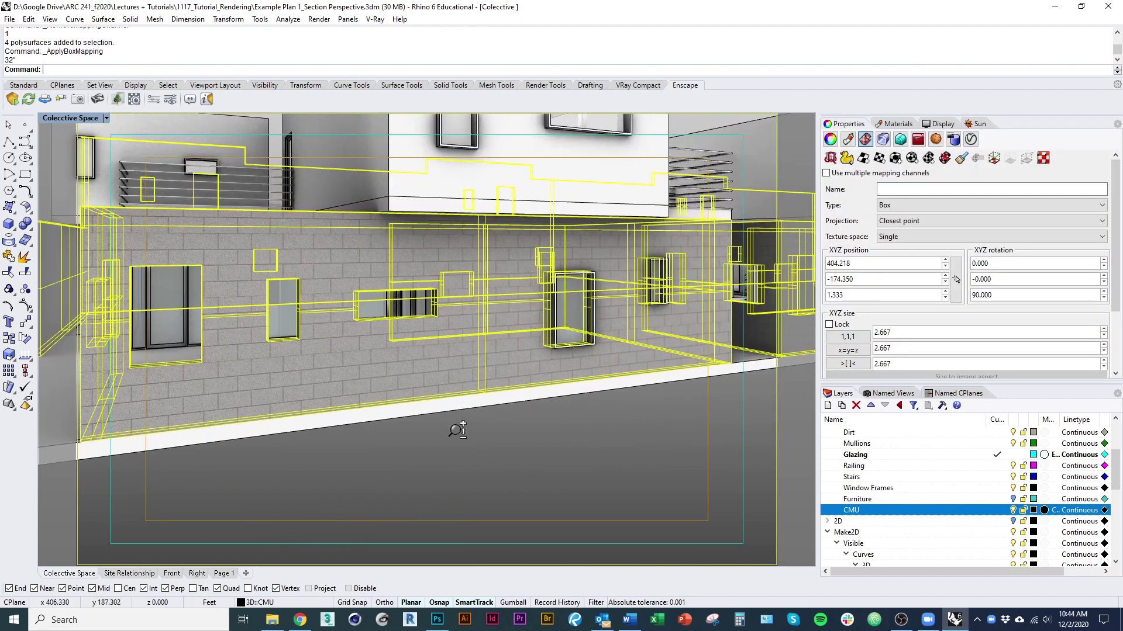
scroll(455, 431, down, 8)
right_drag(455, 433, 508, 436)
scroll(466, 323, up, 9)
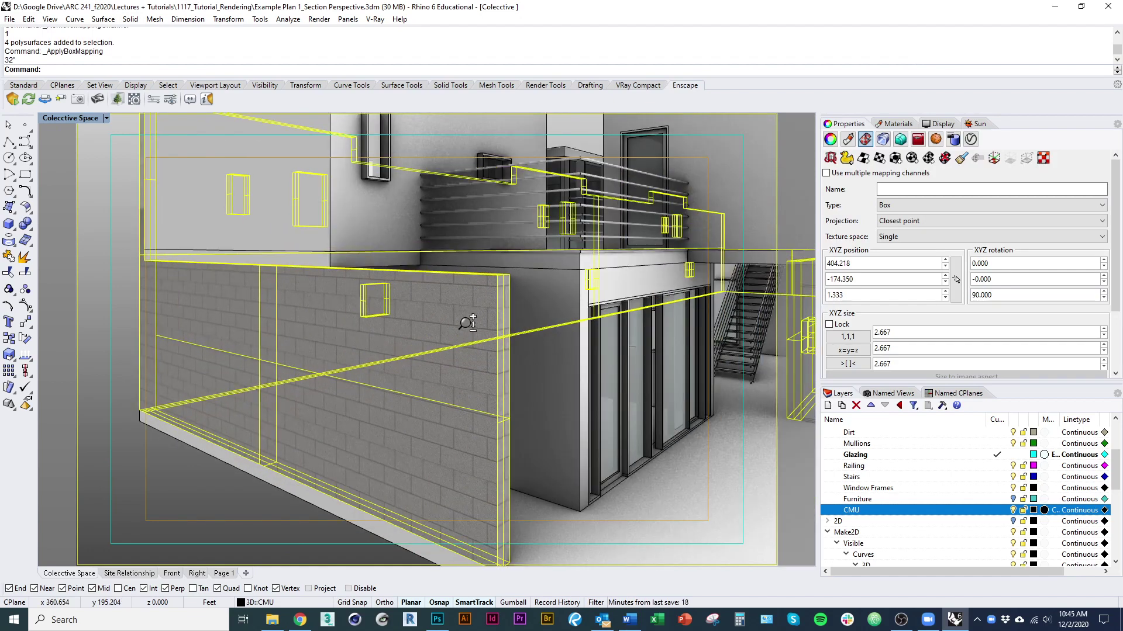
scroll(467, 323, down, 6)
right_drag(476, 342, 510, 391)
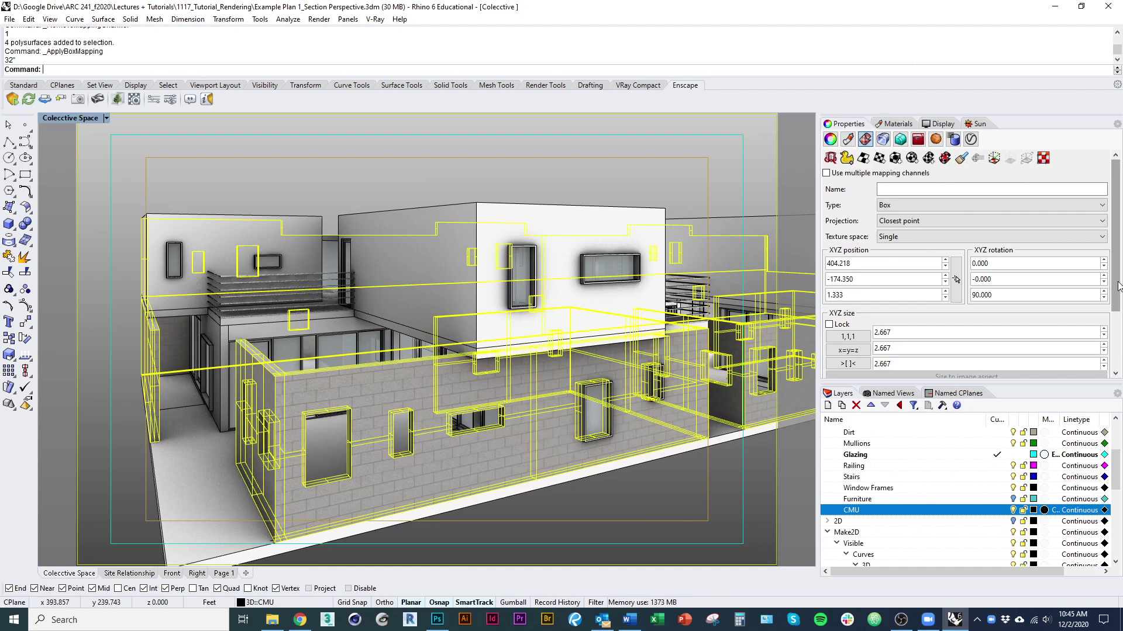
scroll(334, 436, up, 5)
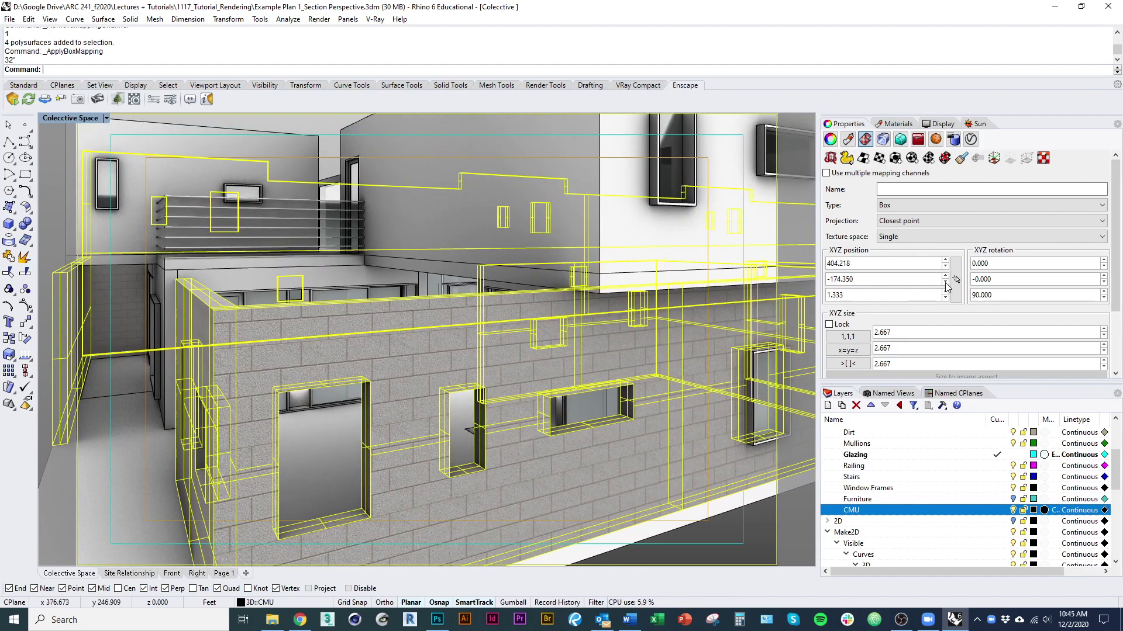
click(944, 282)
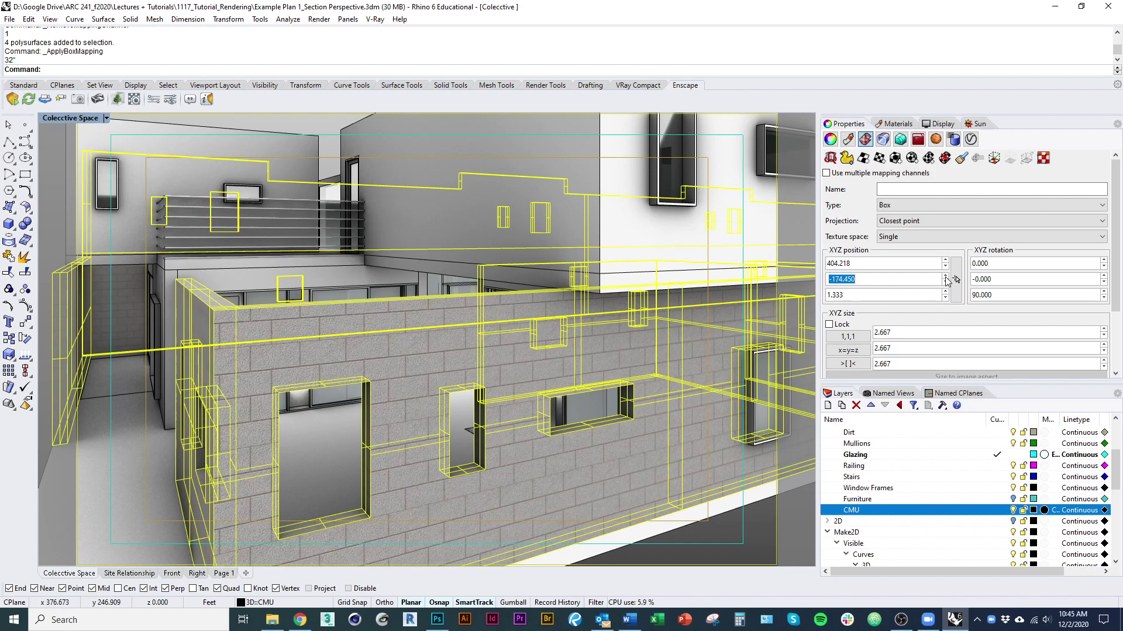
click(945, 276)
Shift the CMU box mapping's Y position to -174.250 to adjust the block joints along the long wall
scroll(289, 394, up, 5)
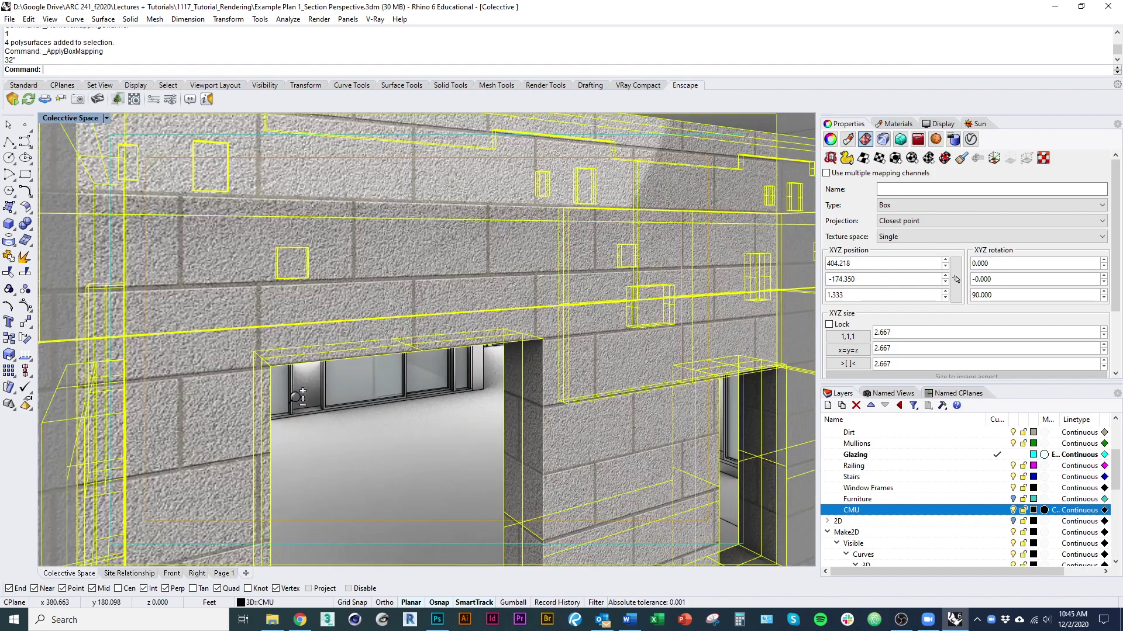
scroll(542, 399, down, 10)
right_drag(410, 368, 354, 234)
scroll(355, 217, up, 6)
scroll(354, 214, up, 5)
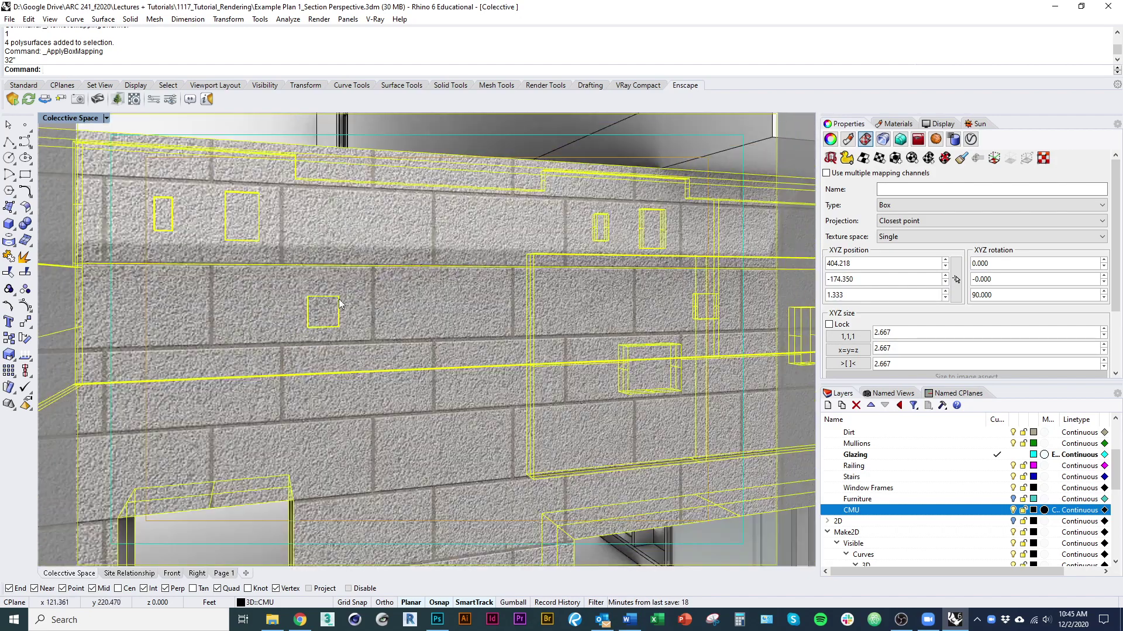
right_drag(339, 303, 355, 296)
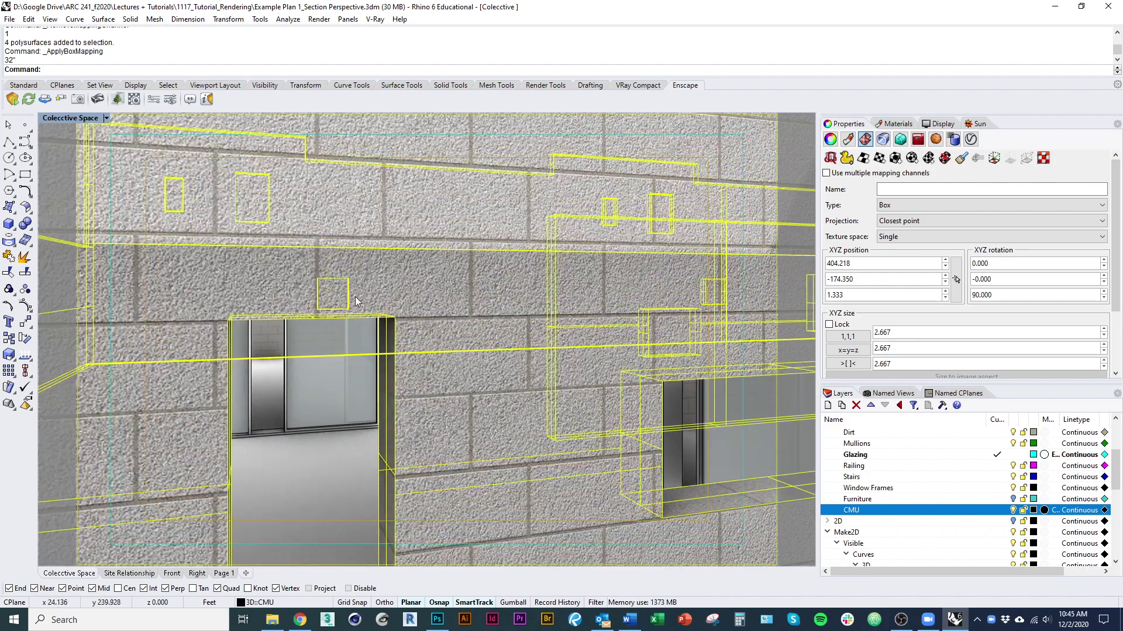
double_click(860, 279)
right_drag(377, 323, 367, 332)
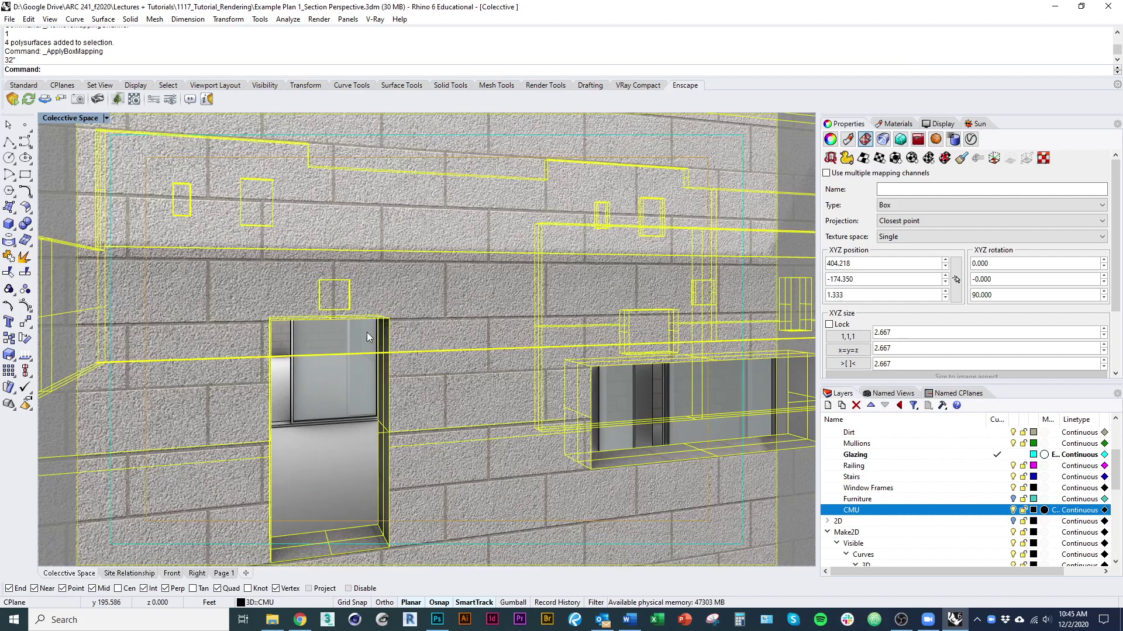
click(945, 276)
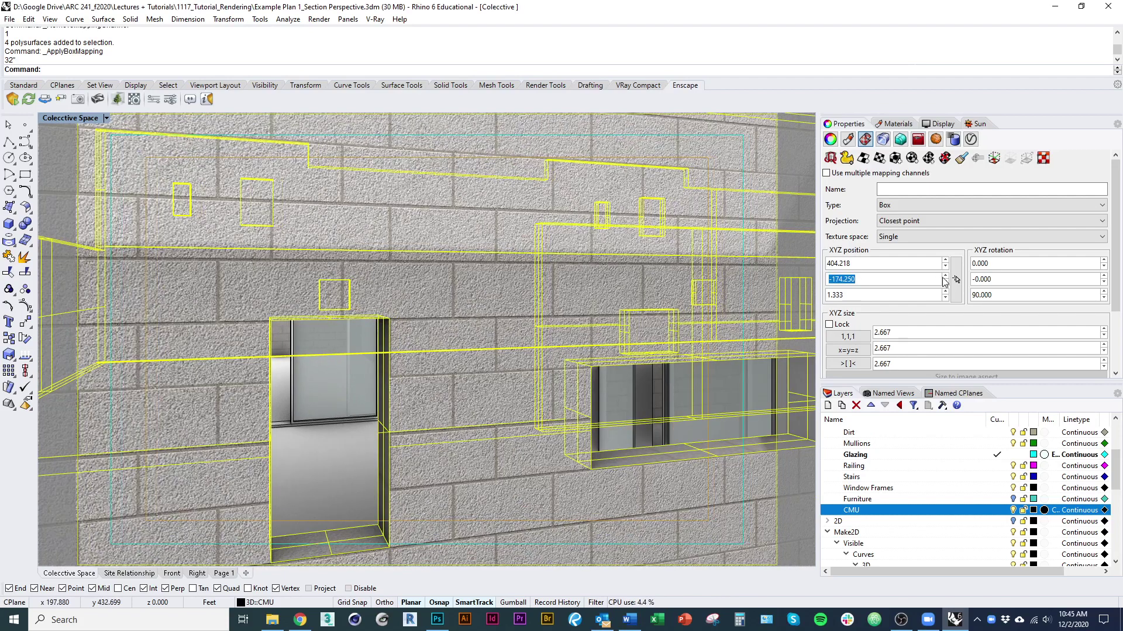
Try the CMU box mapping's X position at 404.118 and 404.318 while comparing the joints at the wall corner
scroll(332, 376, down, 10)
shift+right_drag(554, 406, 109, 425)
right_drag(297, 408, 350, 406)
scroll(378, 332, up, 10)
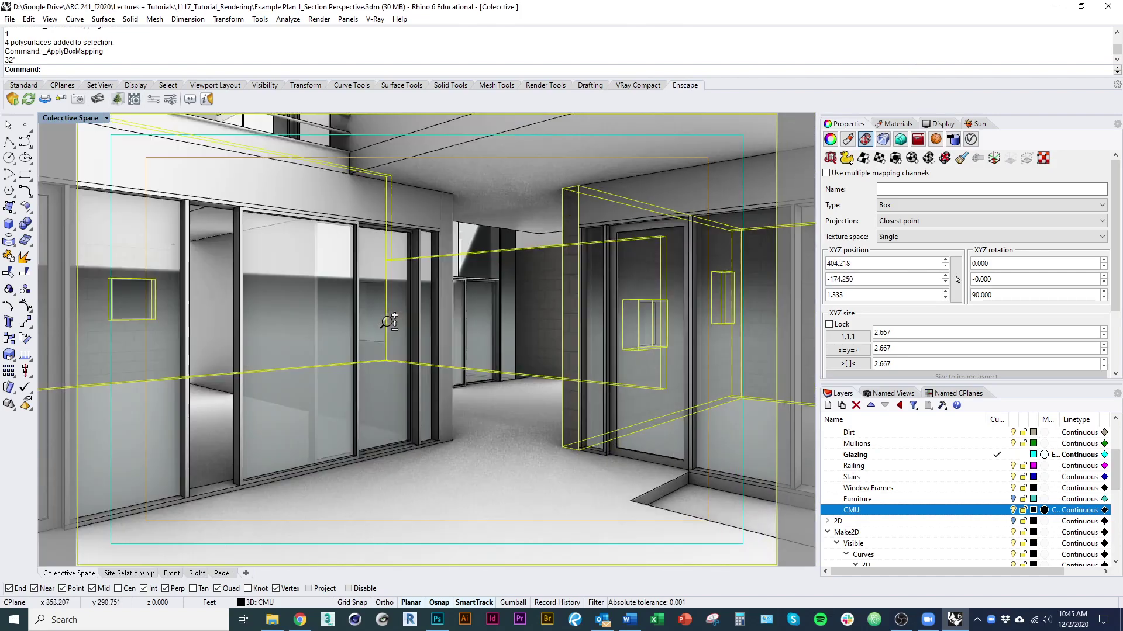
click(946, 267)
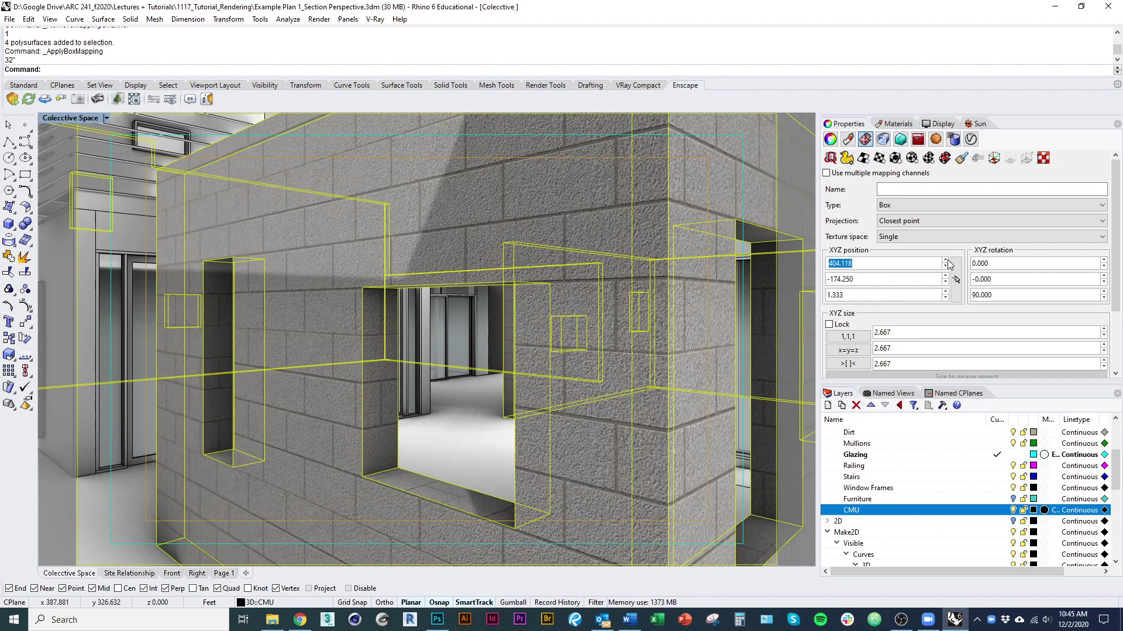
click(946, 261)
click(945, 260)
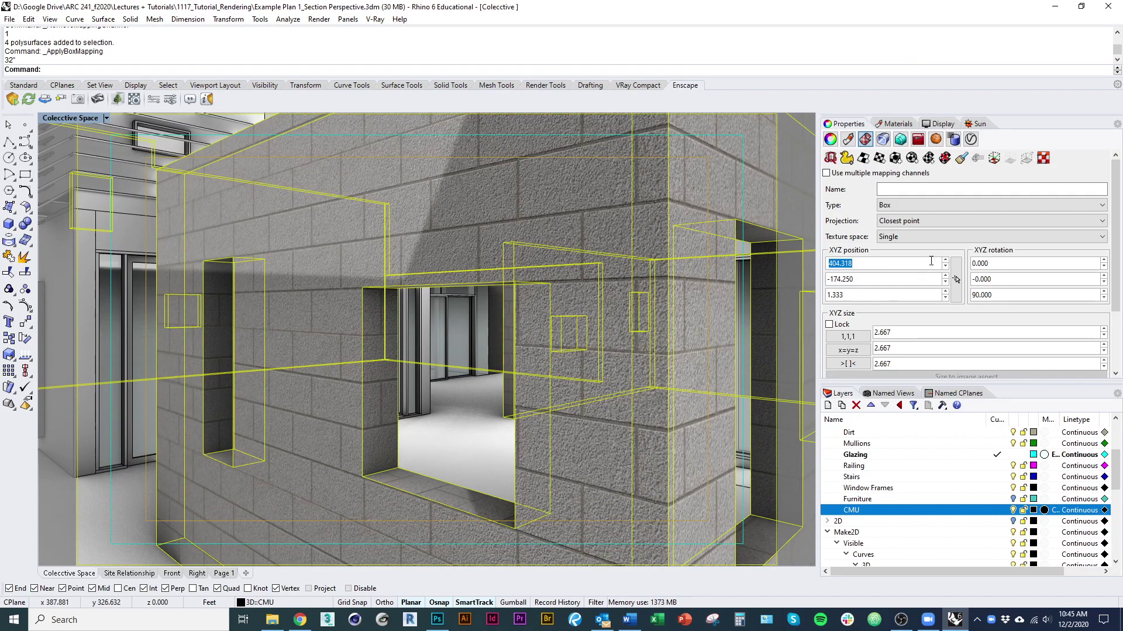
click(945, 267)
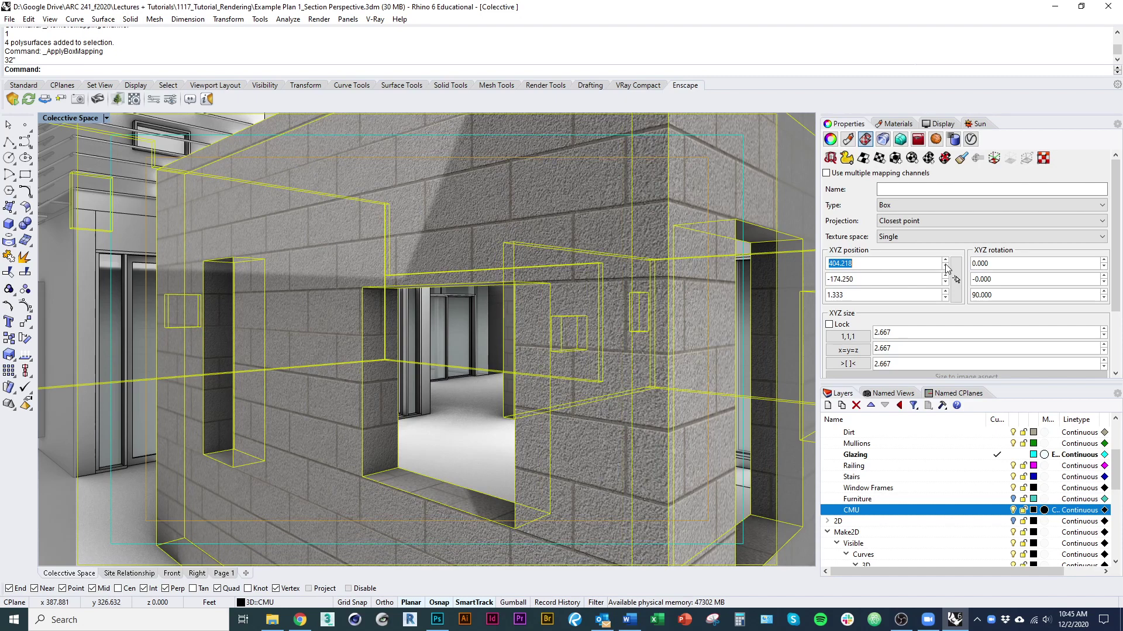
click(945, 261)
Set the CMU box mapping's X position to 404.260
click(855, 265)
drag(855, 265, 844, 266)
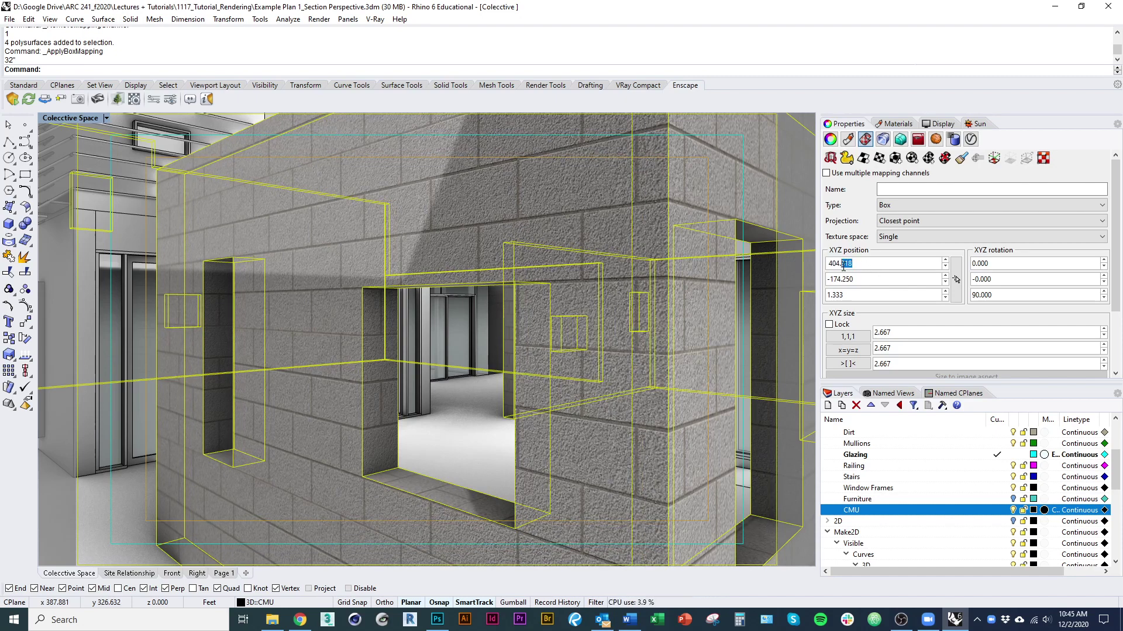
text(260)
key(Return)
Deselect the CMU walls and examine the block coursing around the windows and along the facade
scroll(482, 402, down, 10)
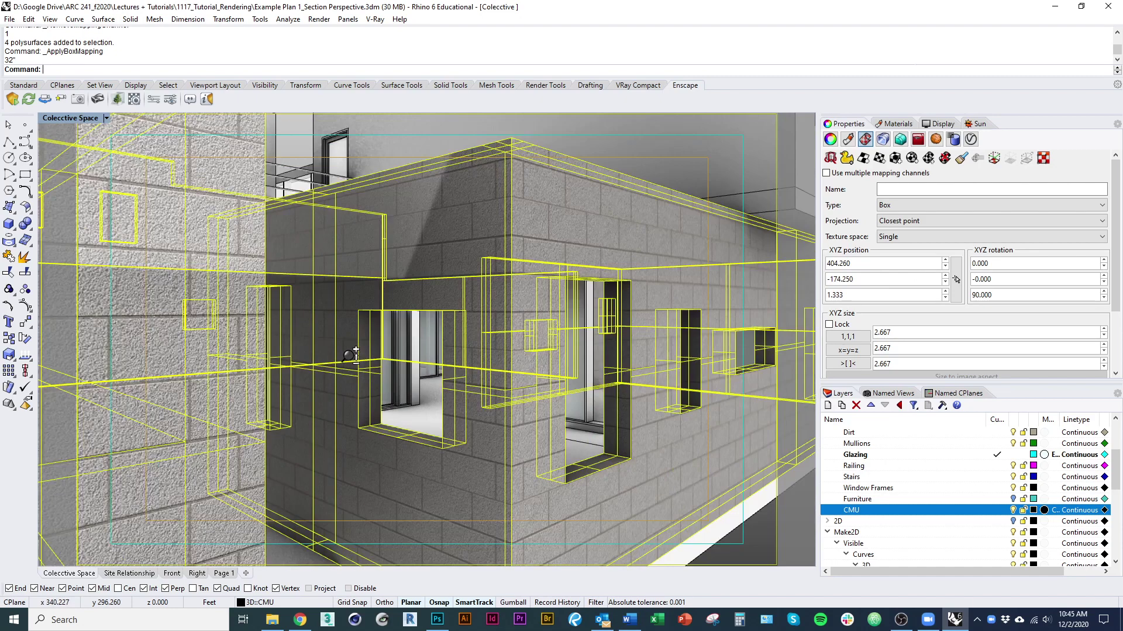
right_drag(402, 393, 441, 462)
click(444, 476)
scroll(317, 358, up, 5)
scroll(317, 358, up, 3)
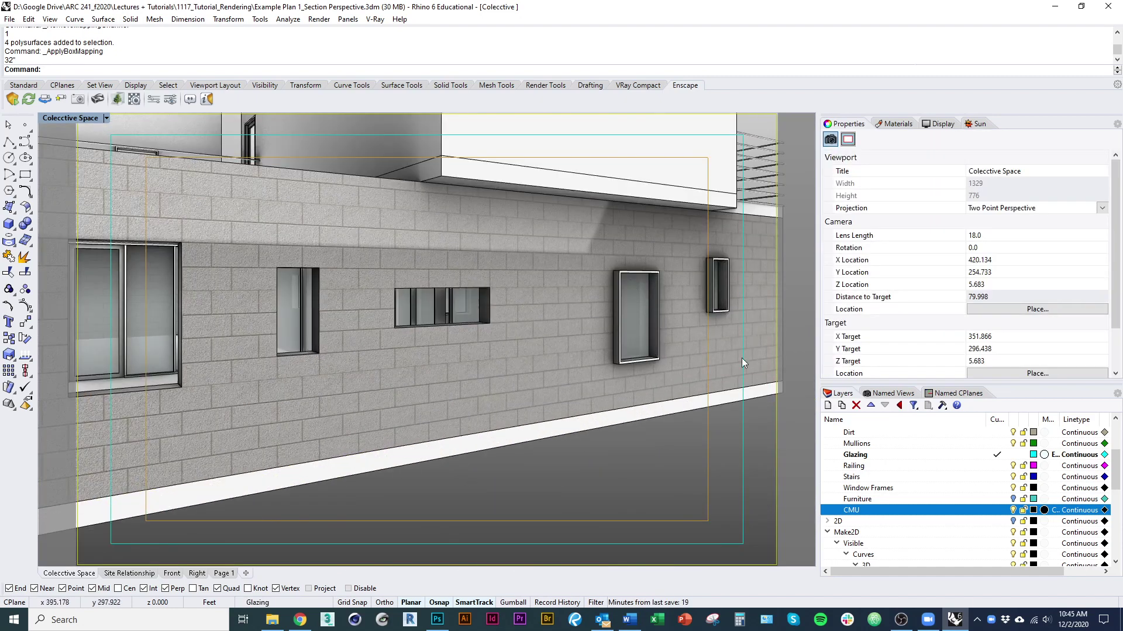
scroll(564, 340, down, 4)
right_drag(557, 338, 495, 334)
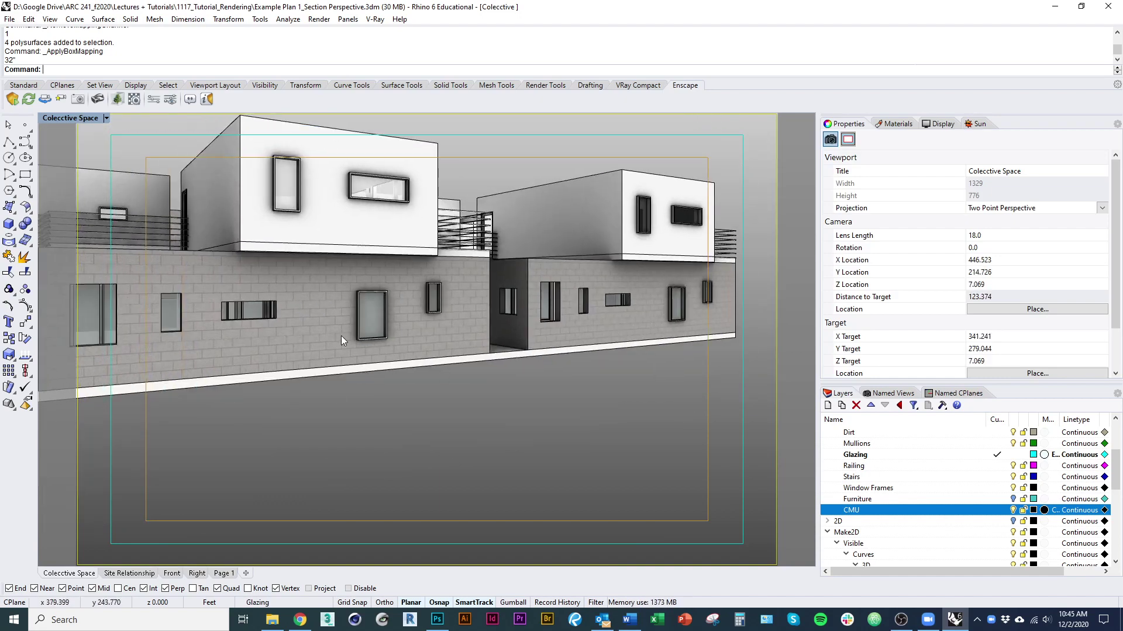
scroll(341, 335, up, 2)
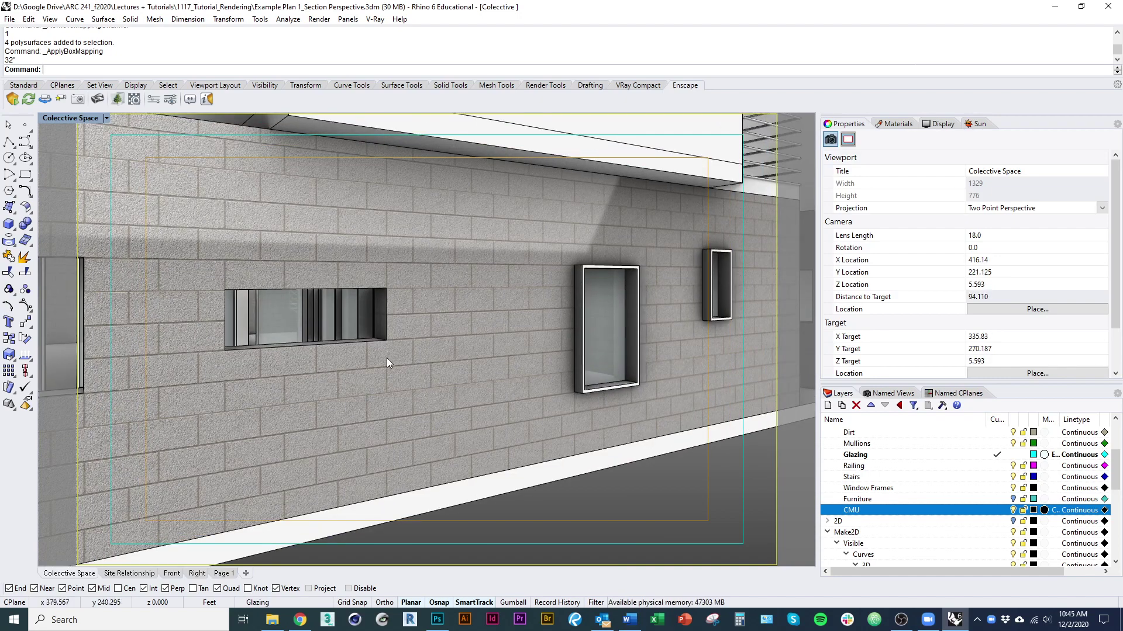